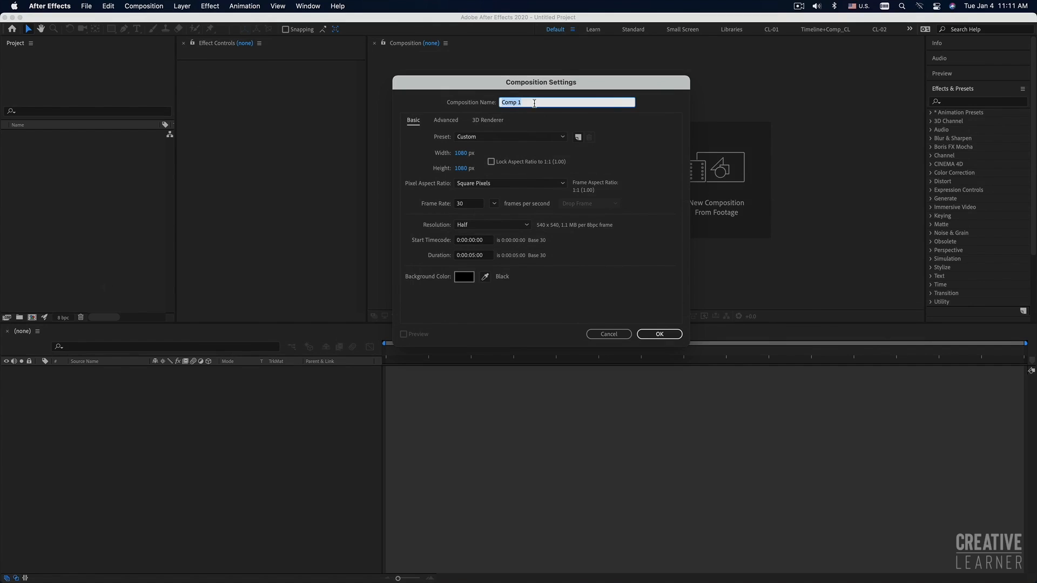
Name the new composition Fireworks-Effects, keep its background colour black, and create it
text(Fireworks-Effects)
click(465, 277)
drag(405, 186, 346, 163)
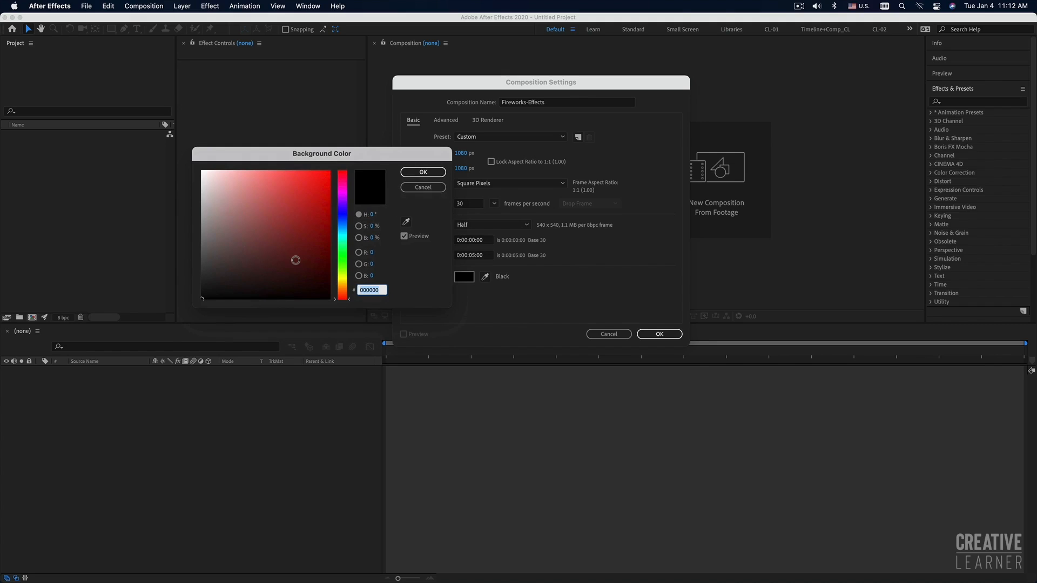
click(422, 174)
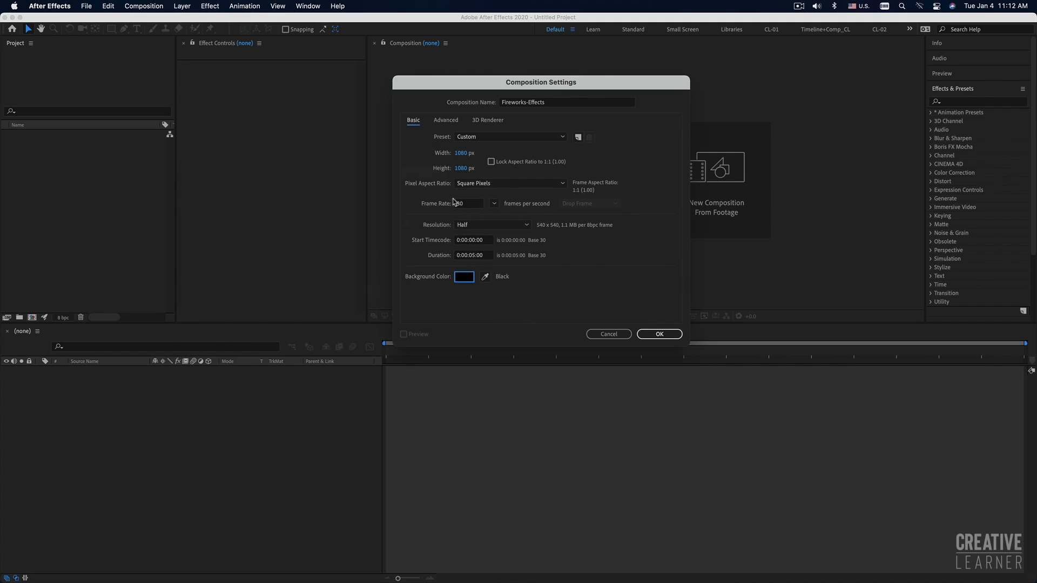
click(660, 334)
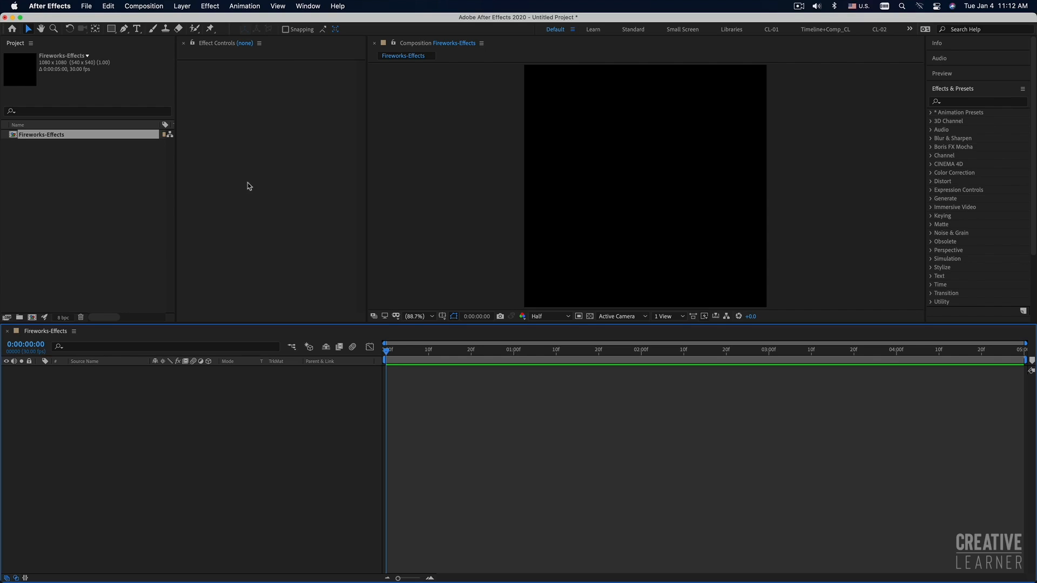
Add a full-size solid layer in black (000000) to the Fireworks-Effects composition
click(182, 7)
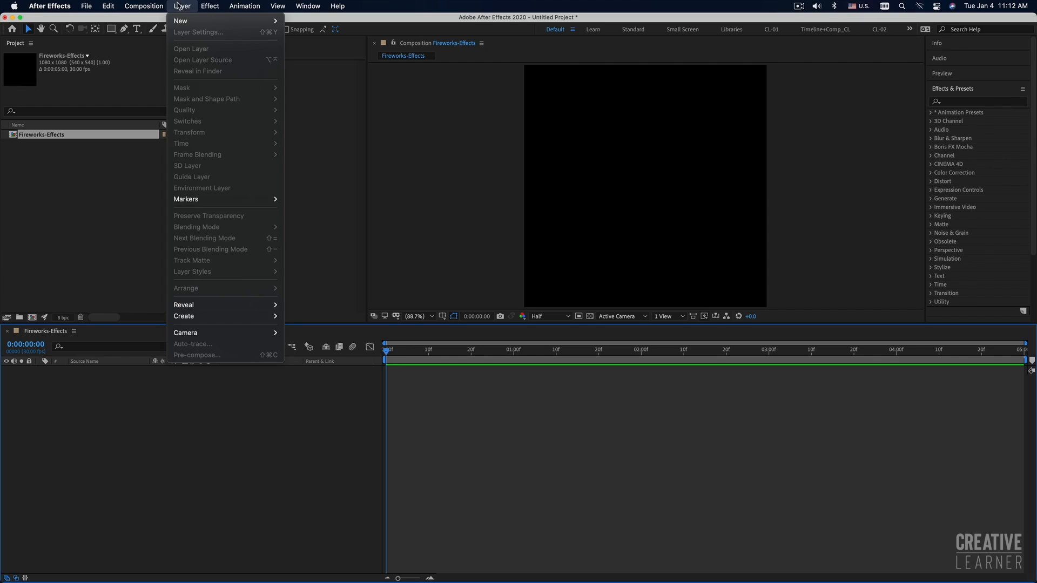
mouse_move(192, 24)
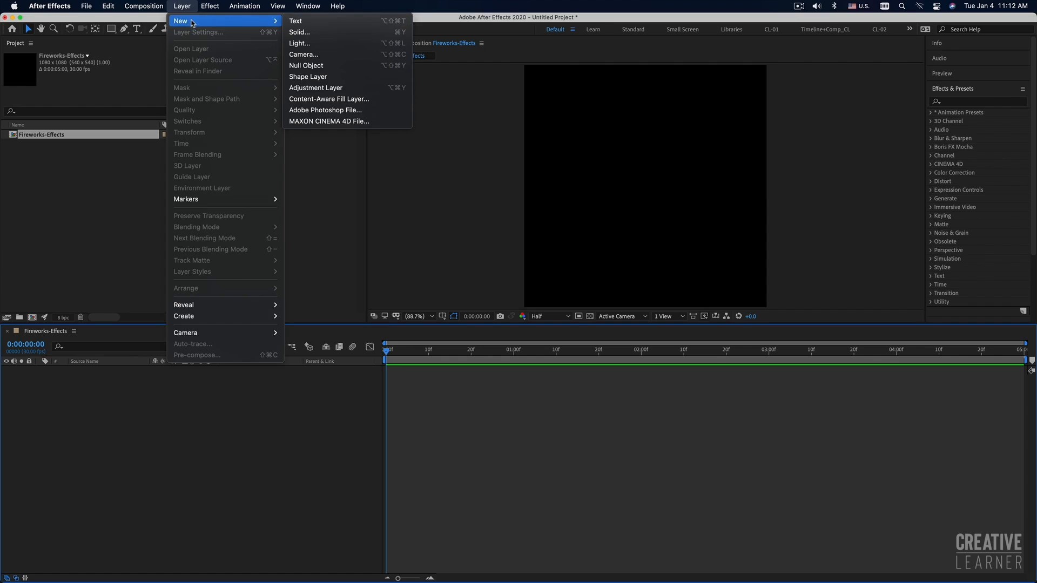
click(316, 34)
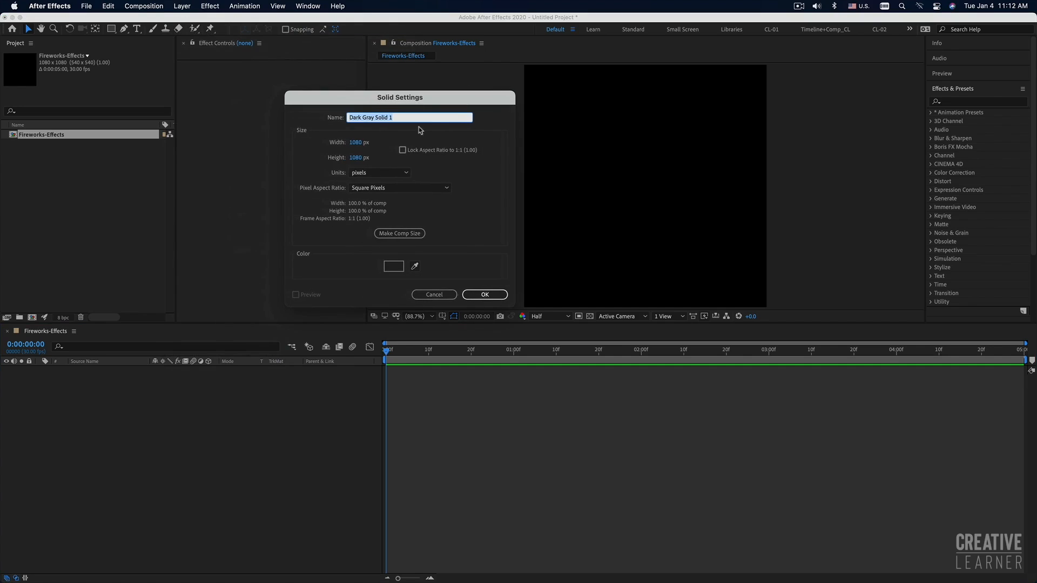
click(394, 267)
click(202, 298)
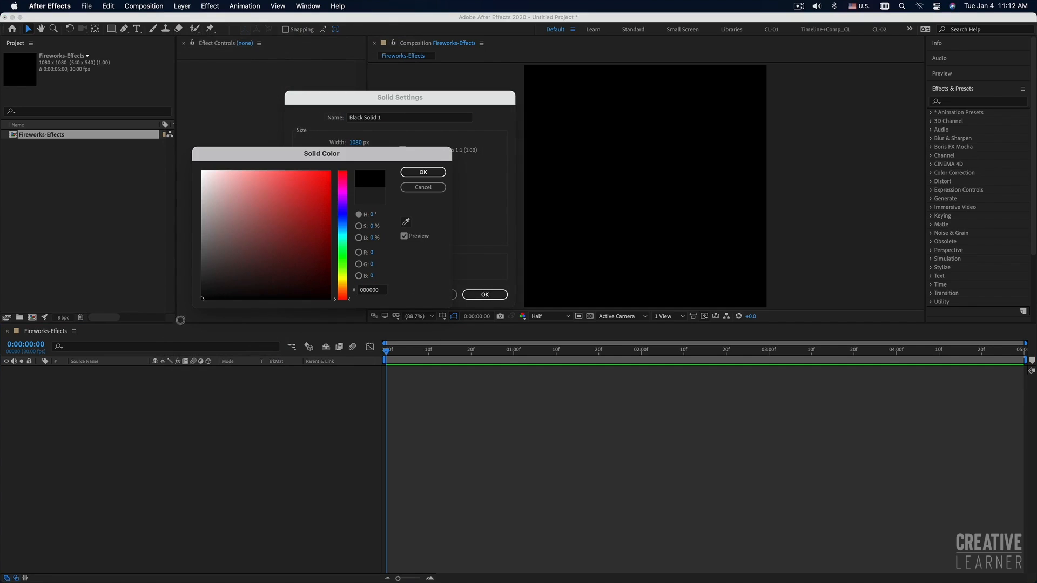
click(423, 172)
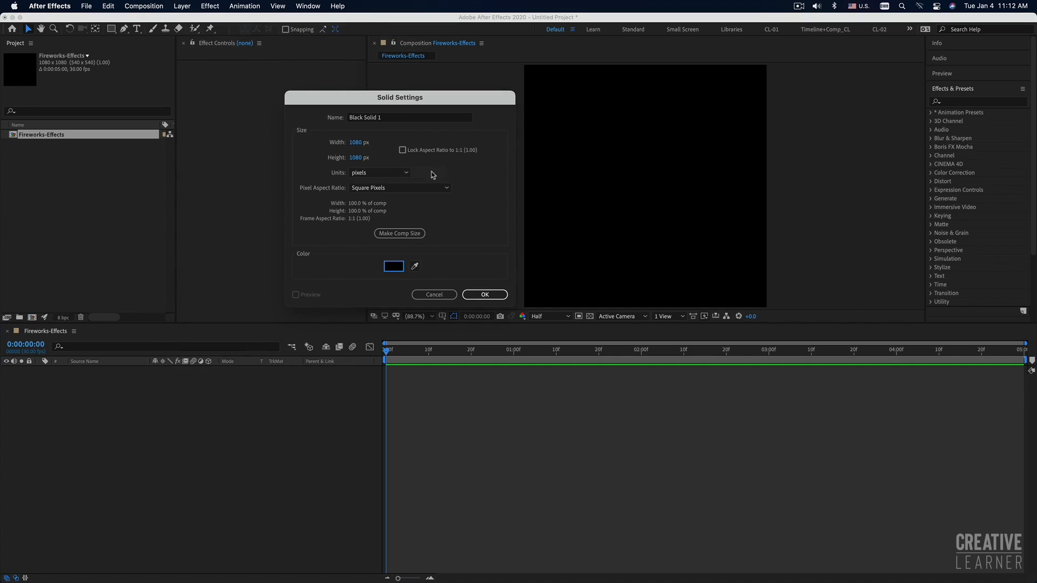
click(489, 296)
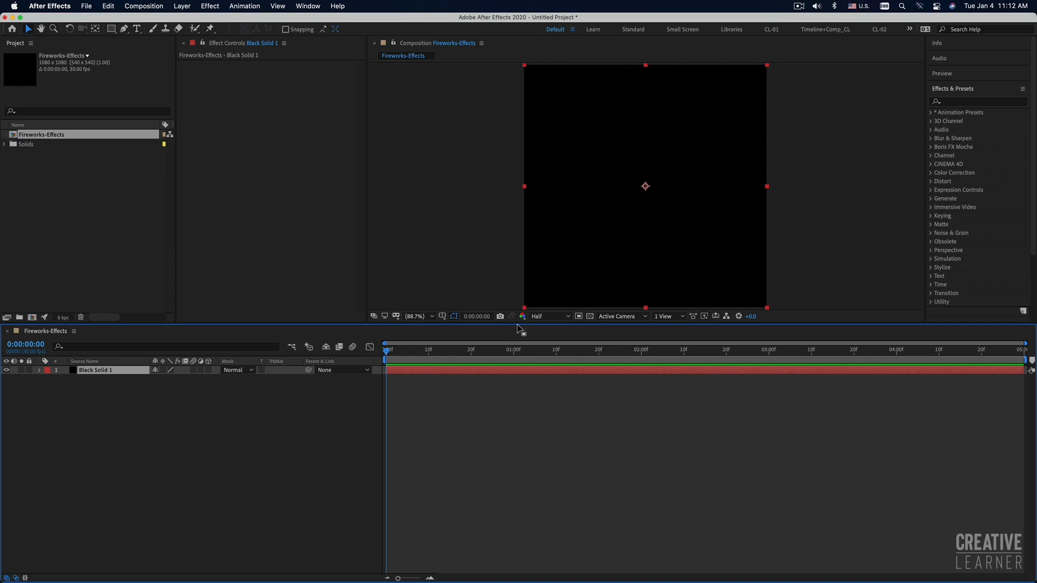
Find the CC Particle World effect by searching for "partic" and apply it to the black solid
click(554, 420)
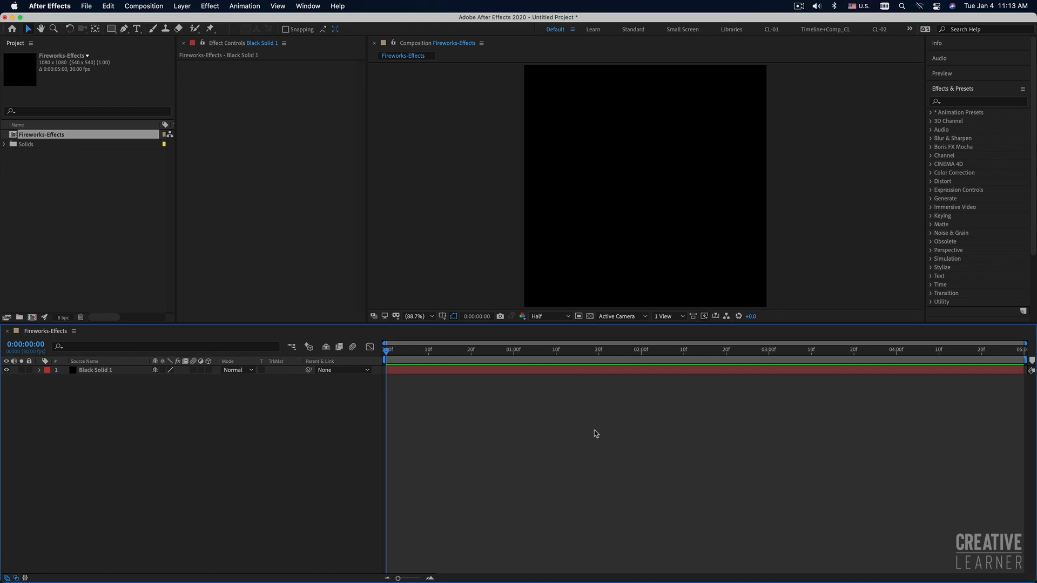
click(575, 370)
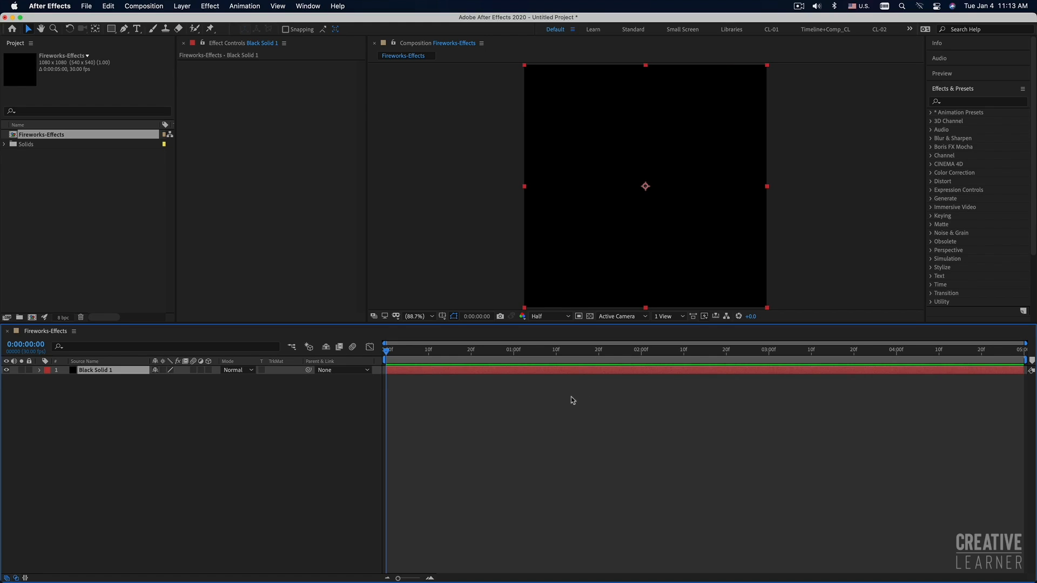
click(961, 101)
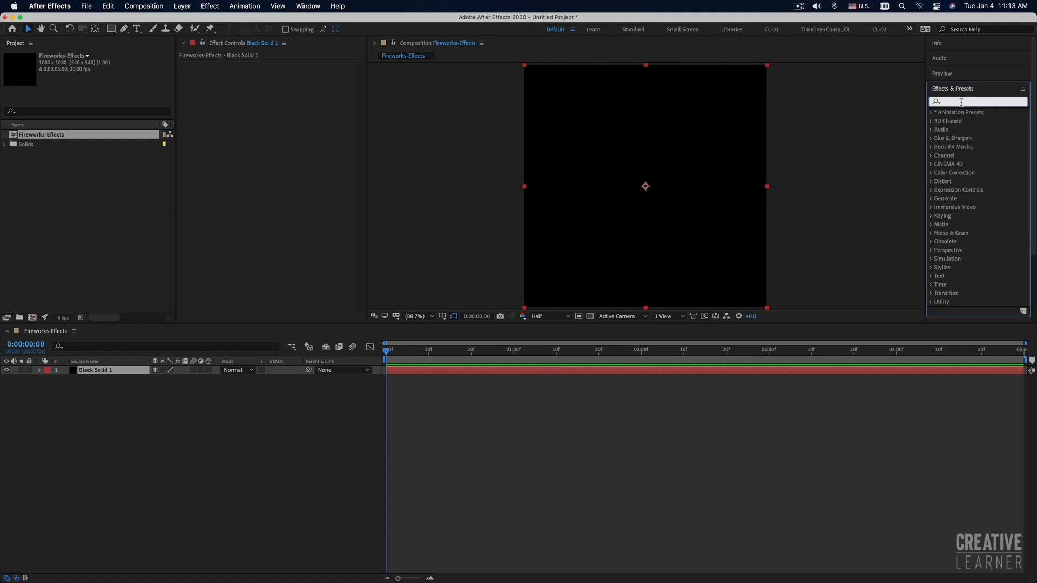
text(par)
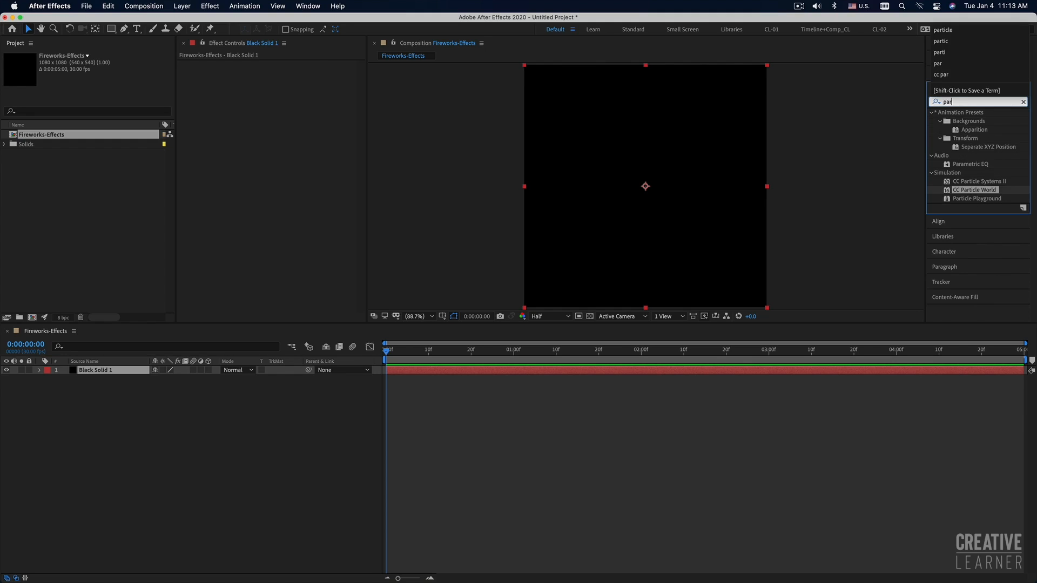
key(Return)
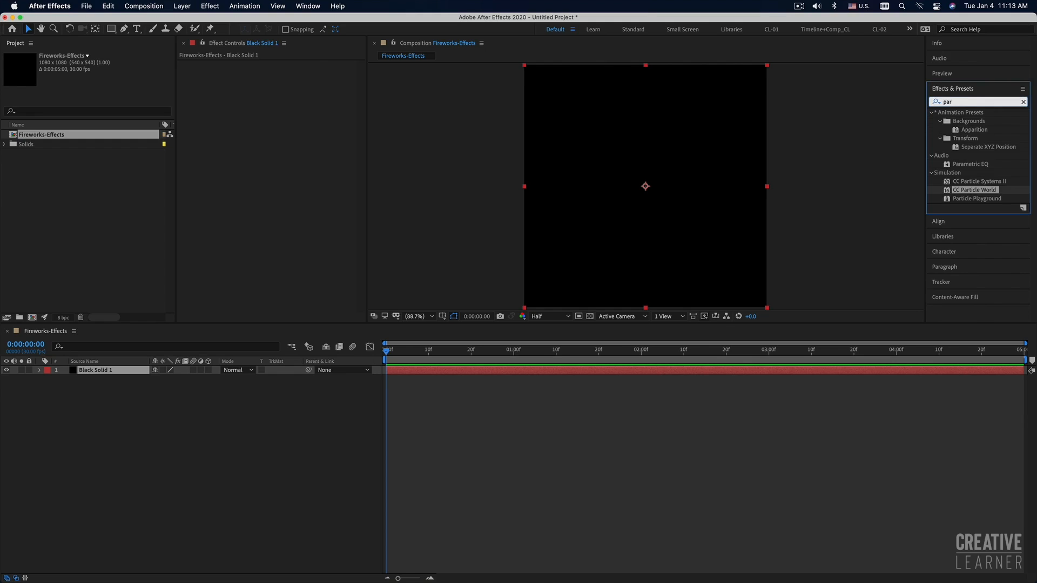
text(tic)
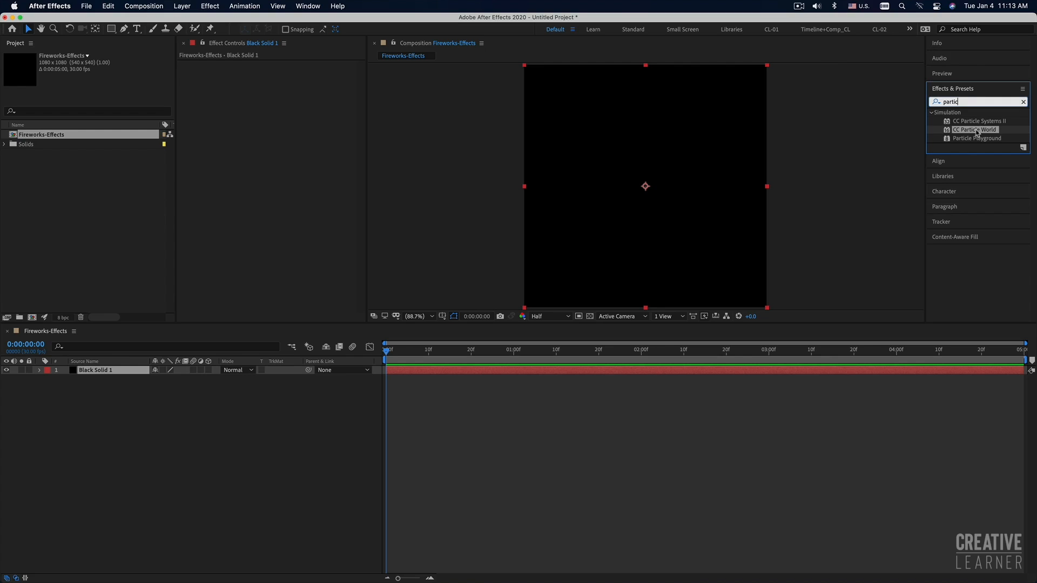
drag(977, 133, 712, 158)
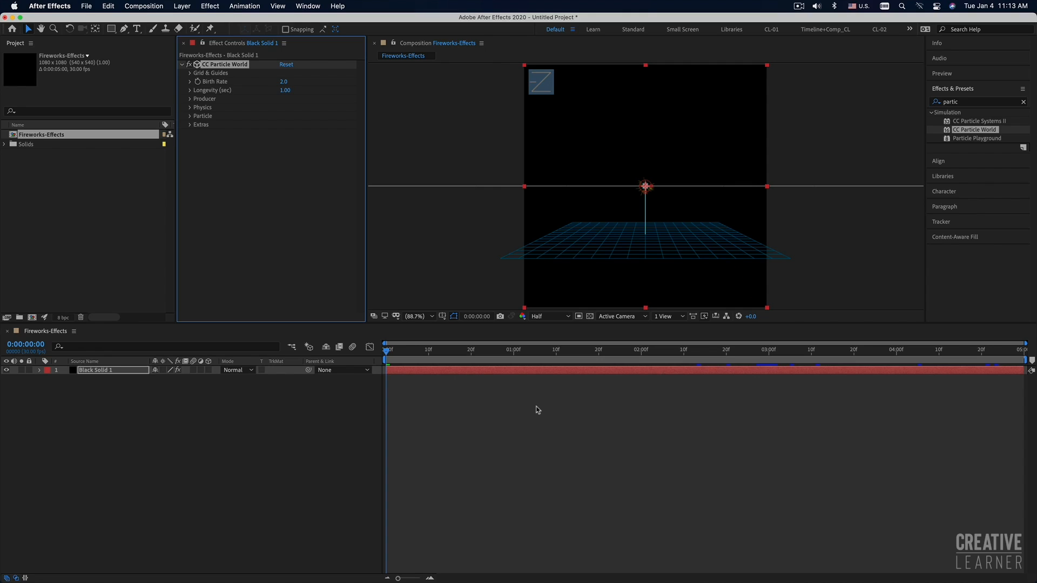
Play back the default particle animation, and place the current time at 0:00:00:20
key(space)
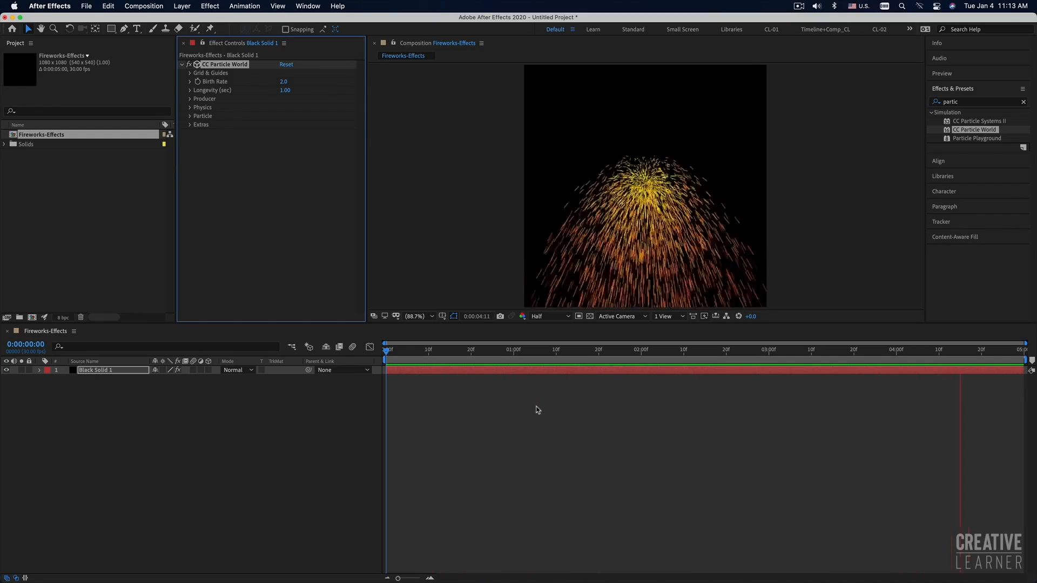
key(space)
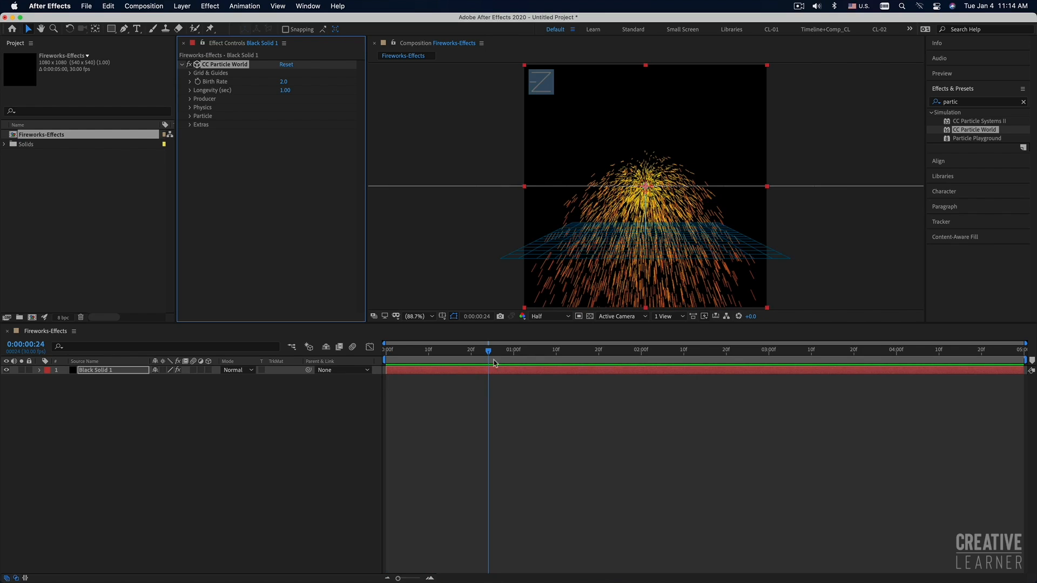
click(475, 351)
drag(475, 353, 471, 351)
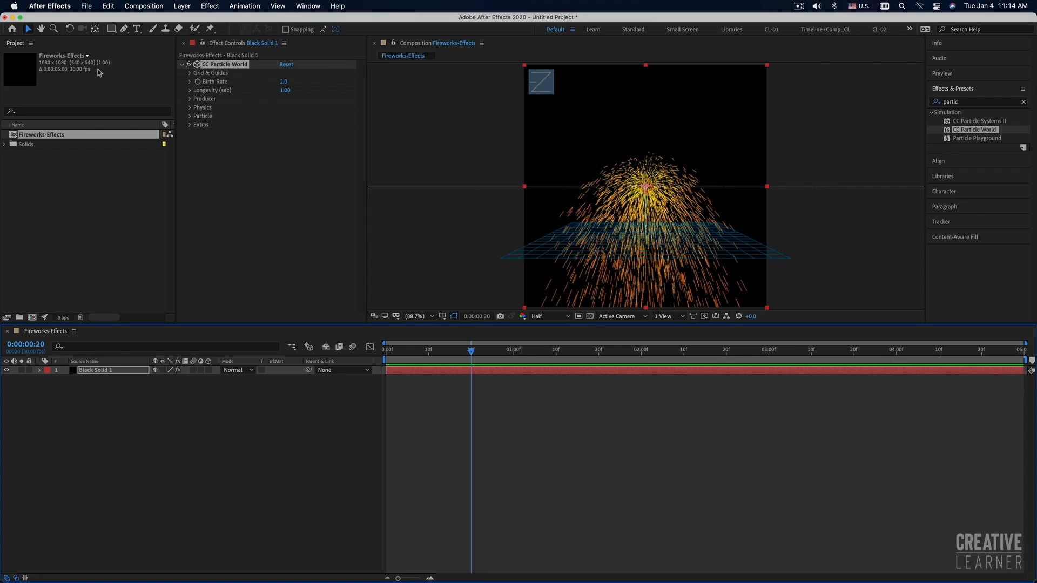
click(308, 5)
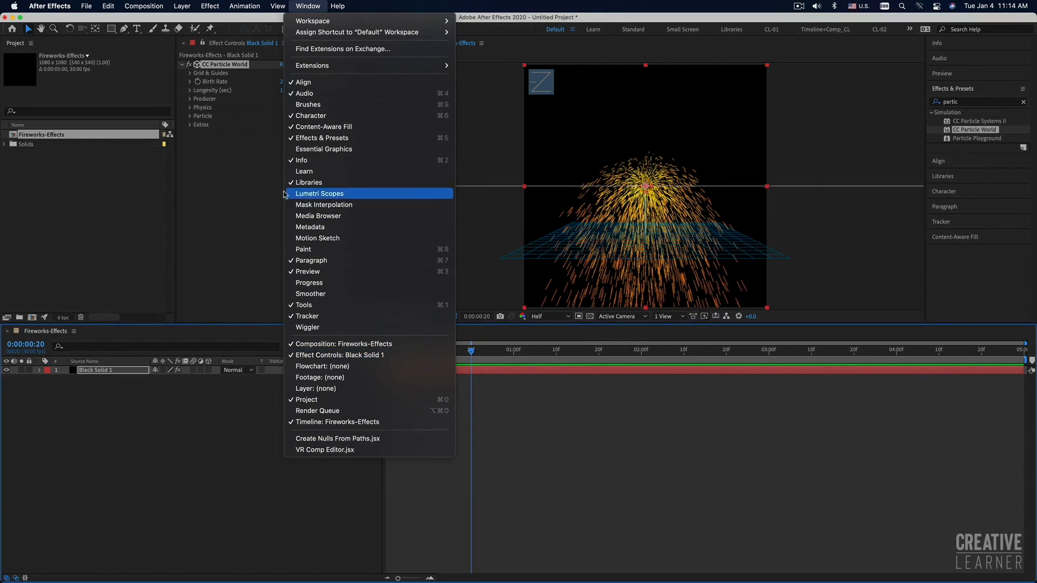
click(242, 188)
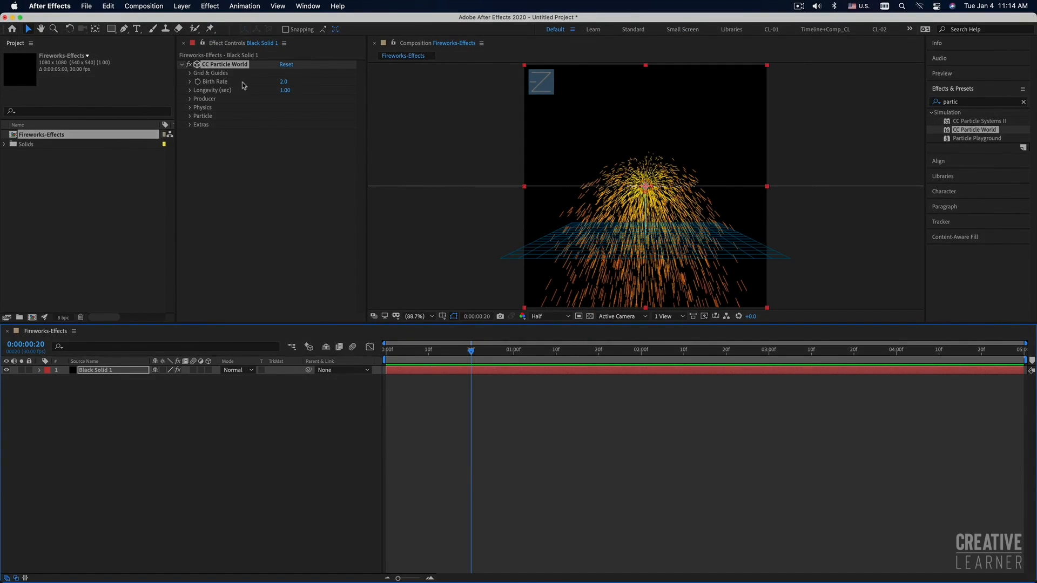
click(263, 163)
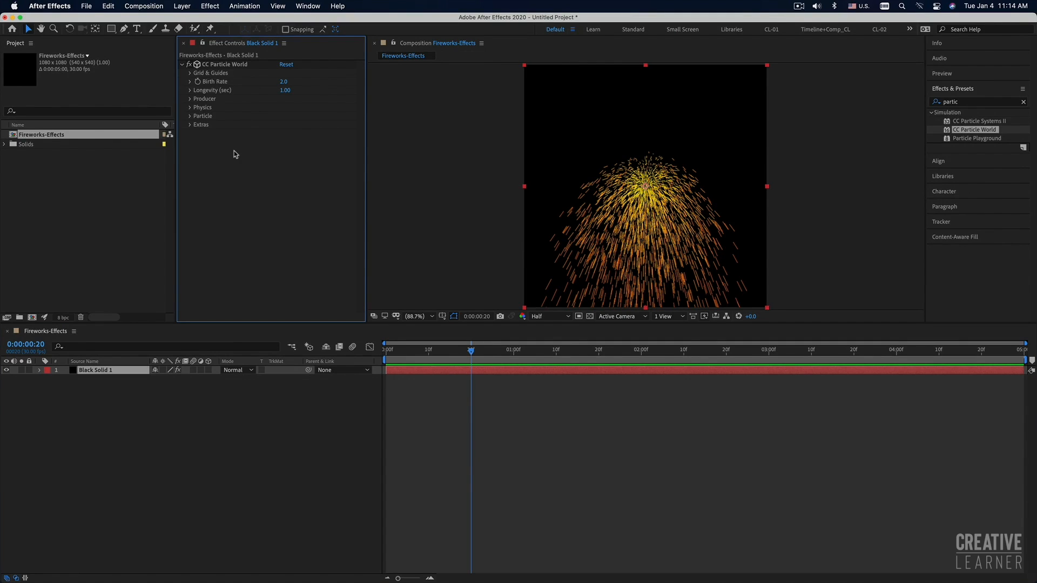
Expand Birth Rate in CC Particle World and start keyframing it at 0:00:00:20
click(190, 82)
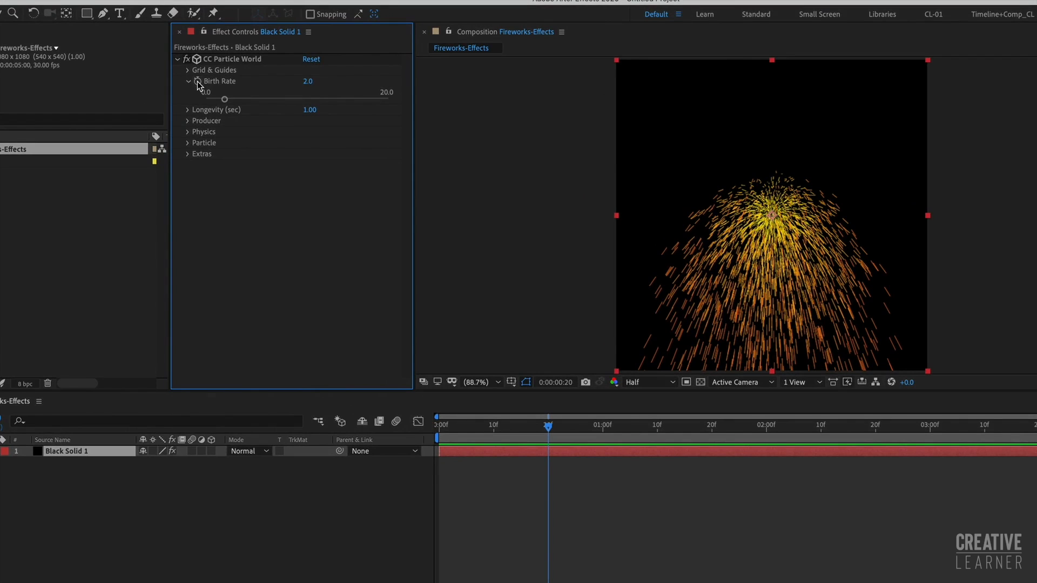
click(232, 59)
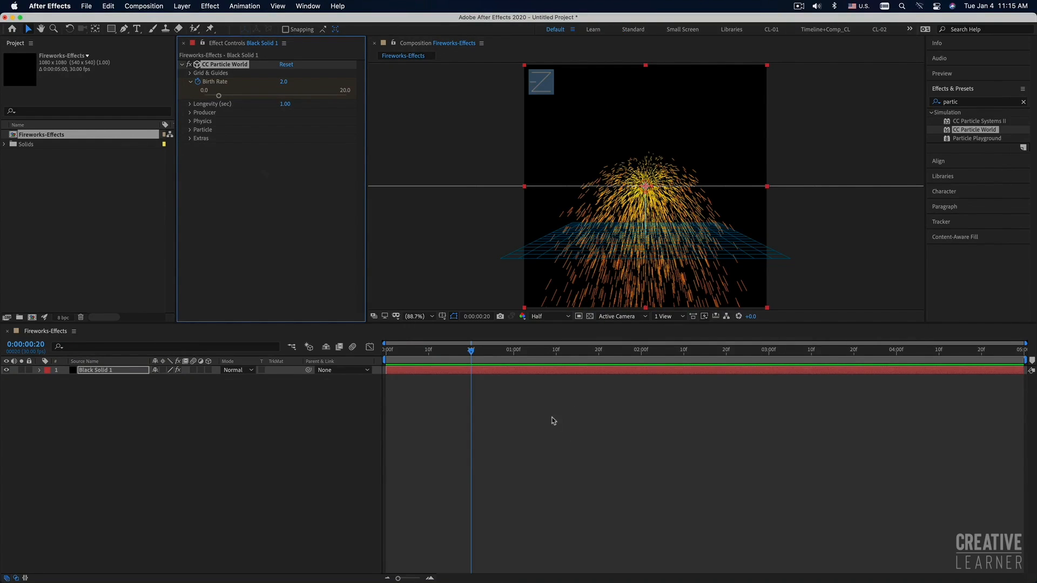
click(516, 375)
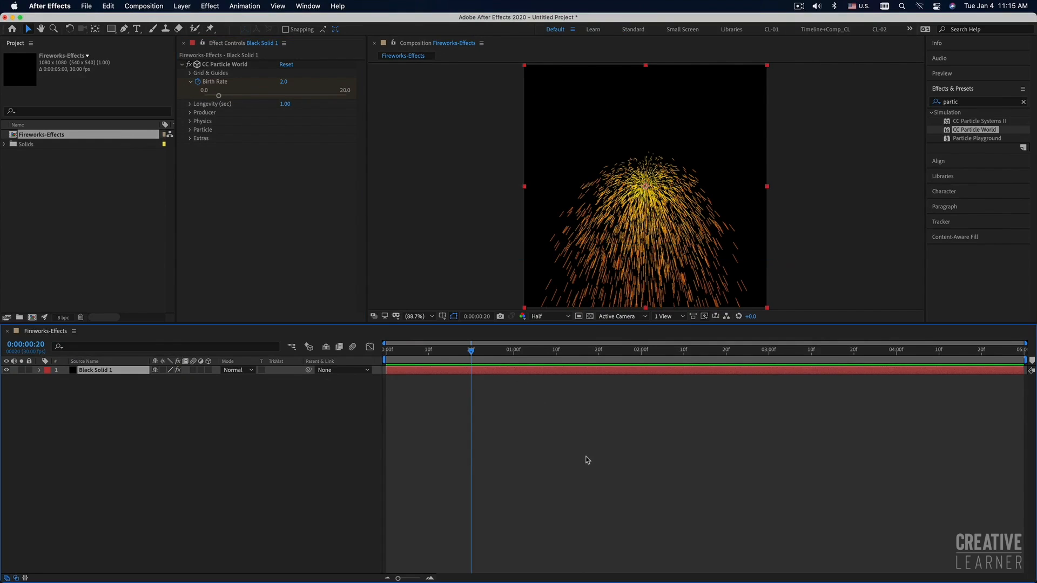
Reveal the solid's keyframed Birth Rate in the timeline, and set its keyframe at 0:00:00:20 to 0
click(599, 352)
drag(599, 352, 574, 352)
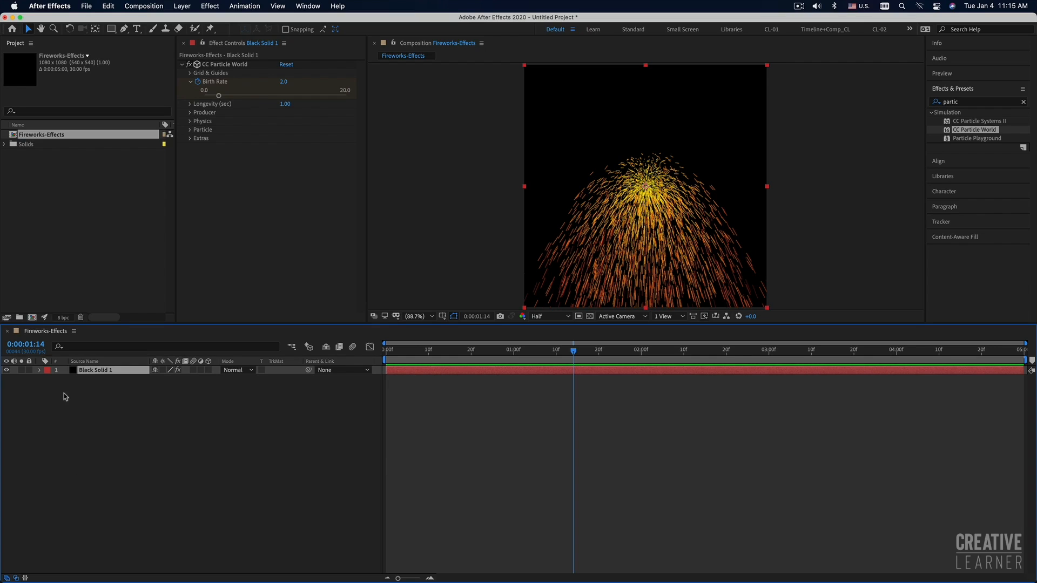
click(40, 370)
click(49, 380)
click(40, 371)
key(u)
drag(488, 357, 473, 358)
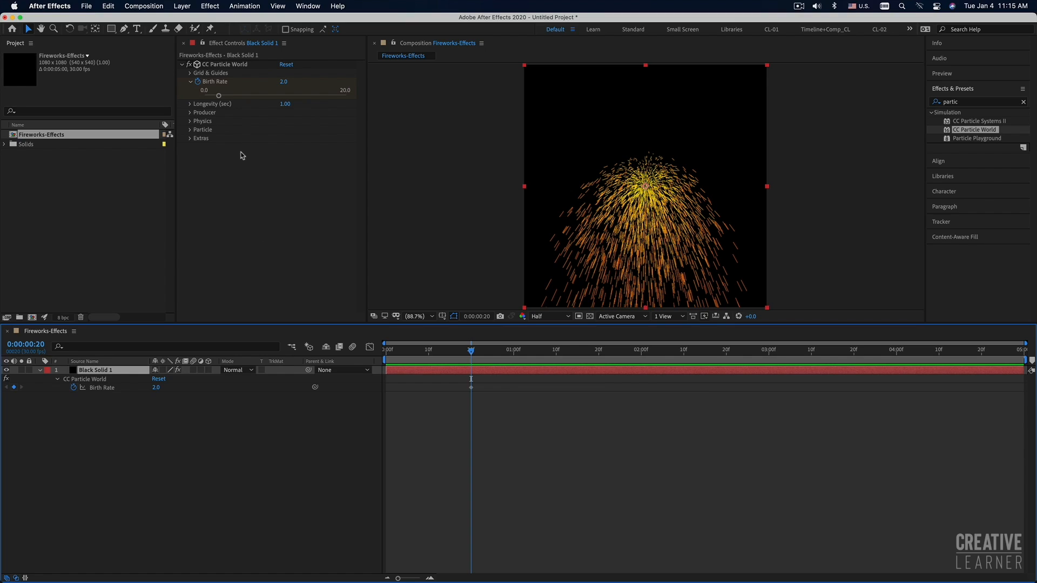
drag(220, 97, 201, 99)
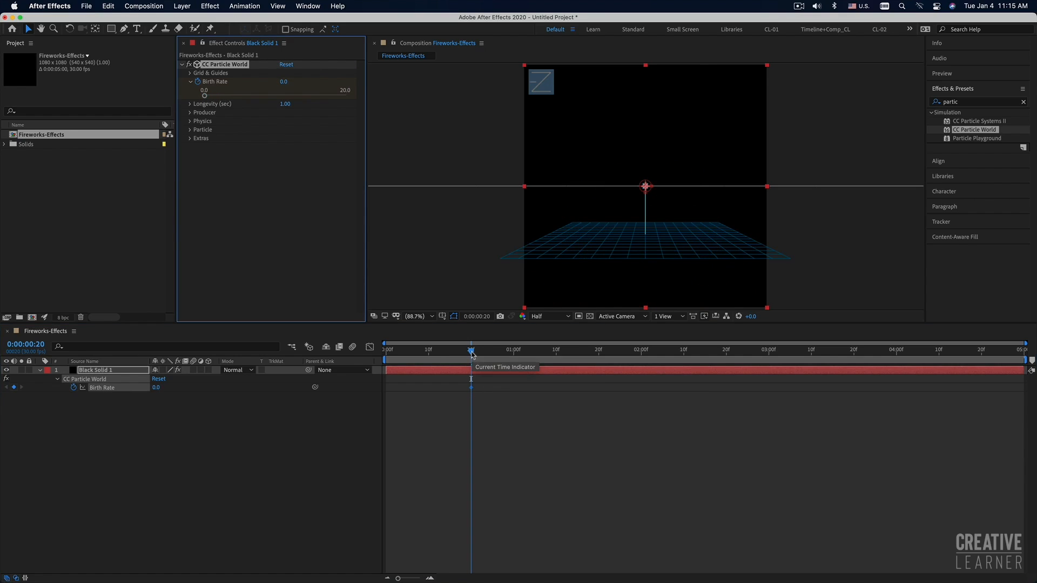
Scrub and play the timeline before and after the Birth Rate keyframe at 0:00:00:20 to check the particle emission
drag(413, 353, 390, 353)
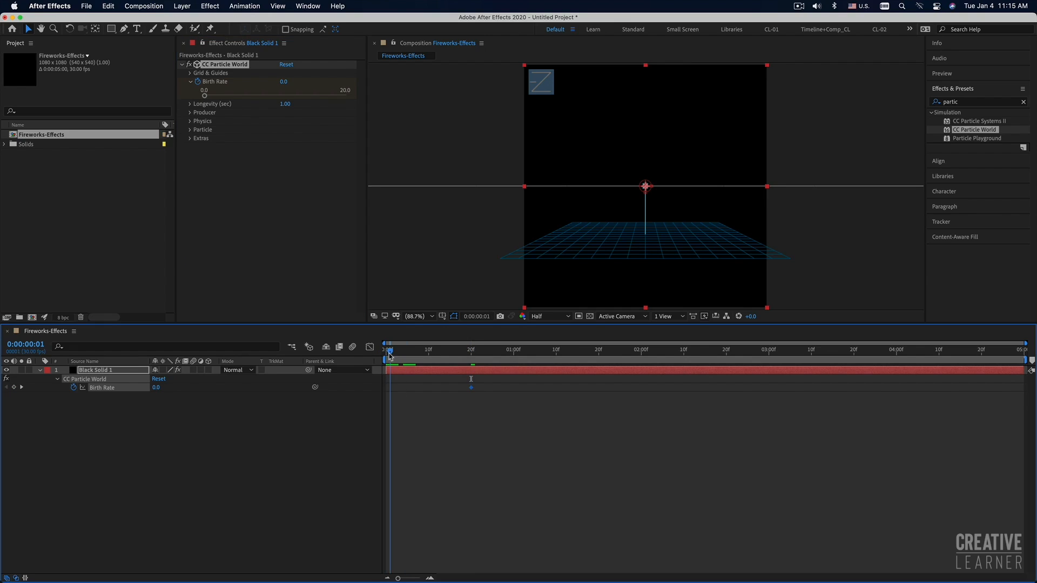
drag(471, 388, 432, 387)
drag(392, 352, 471, 353)
drag(432, 387, 474, 357)
click(474, 352)
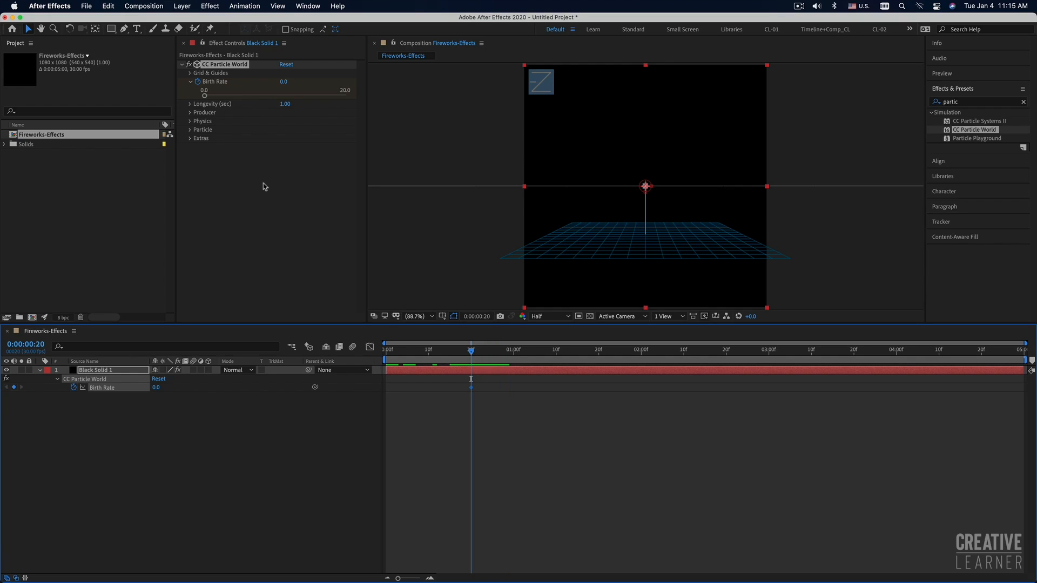
drag(471, 353, 497, 356)
key(space)
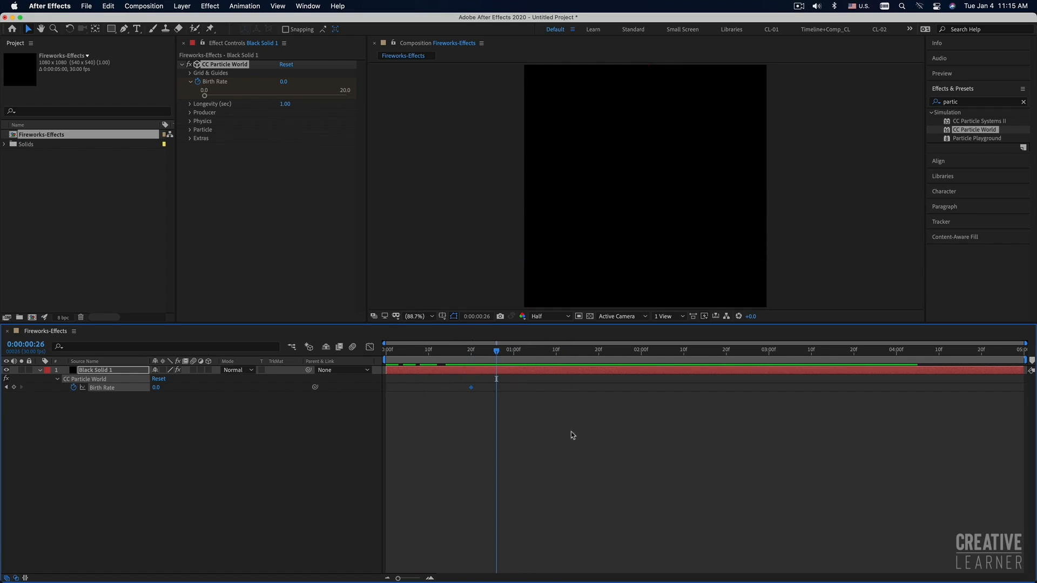
drag(562, 357, 473, 369)
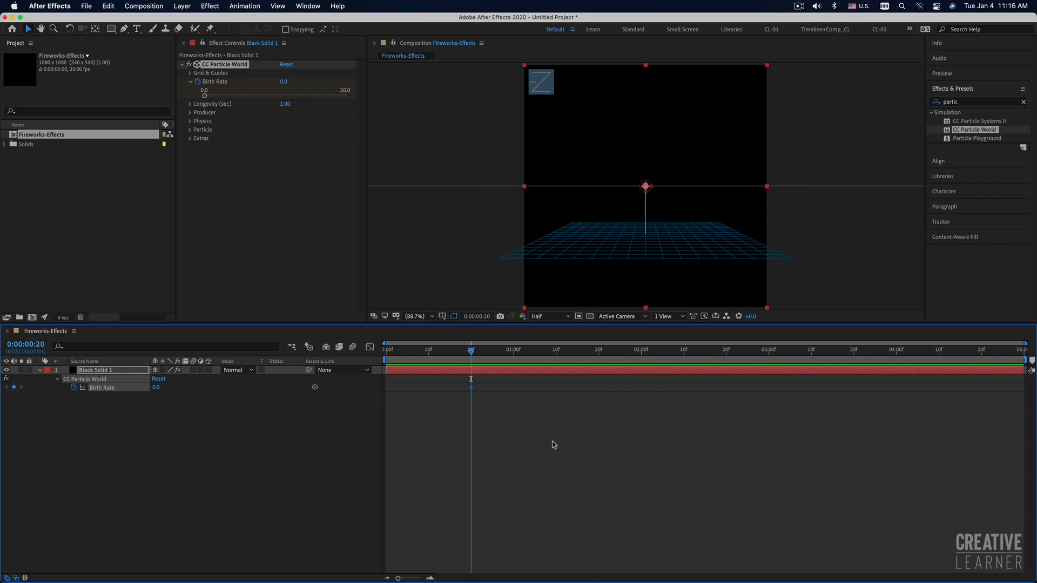
Add a Birth Rate keyframe with a value of 1 at 0:00:01:00
drag(471, 352, 514, 356)
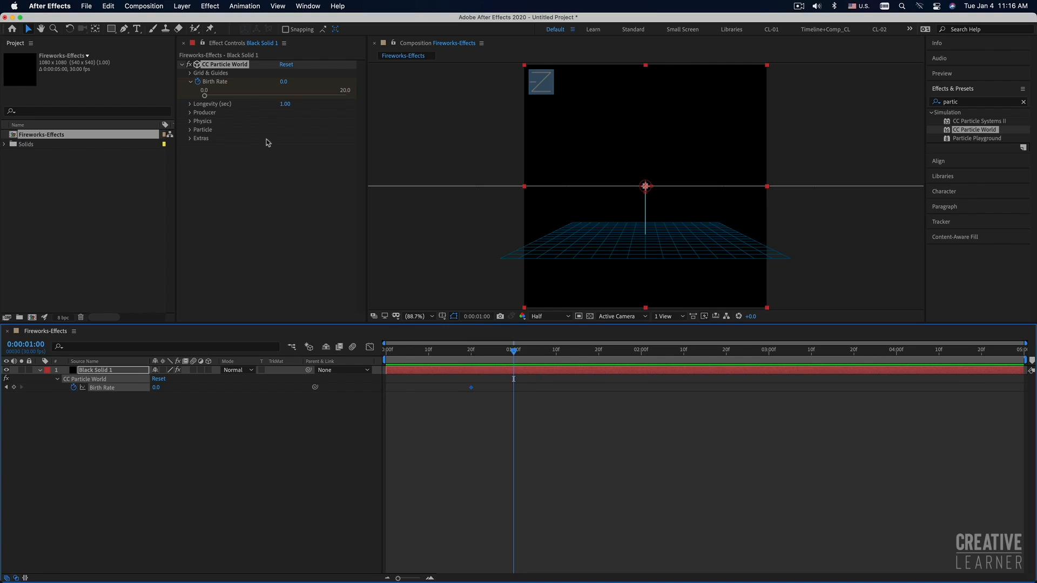
click(284, 83)
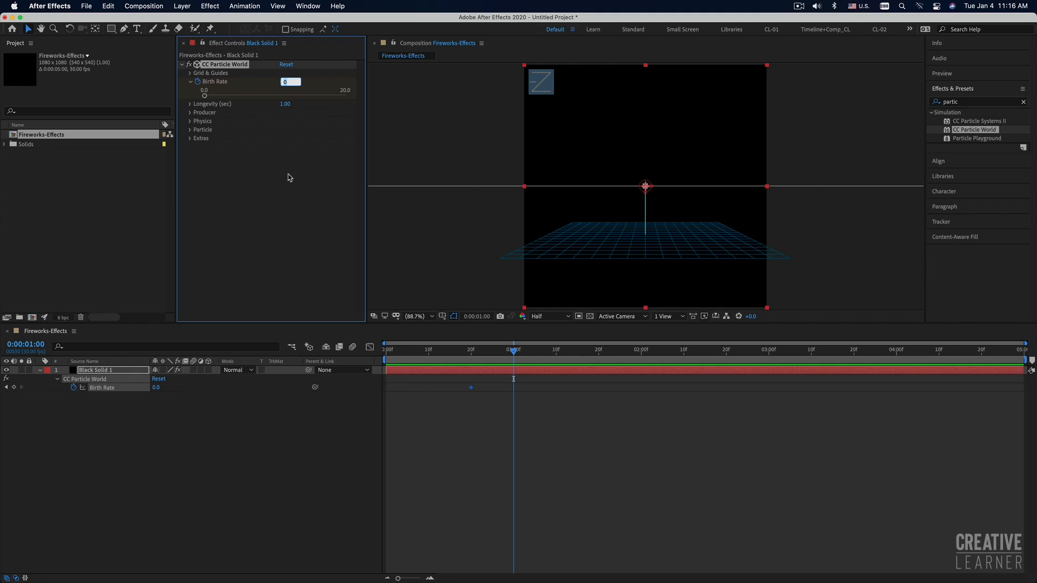
text(0)
text(1)
key(Return)
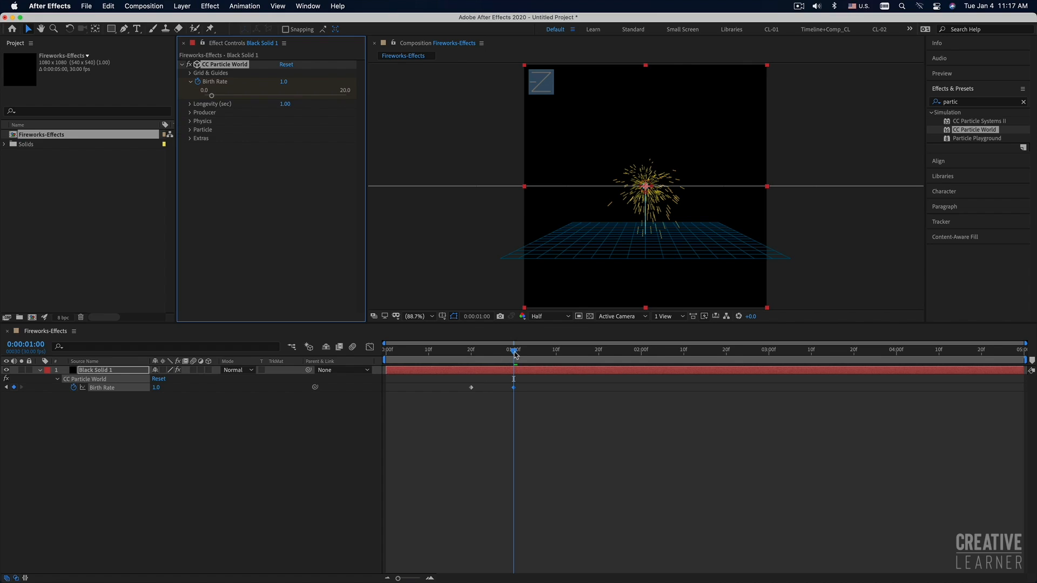
Add a Birth Rate keyframe with a value of 0 at 0:00:01:10
drag(514, 354, 558, 357)
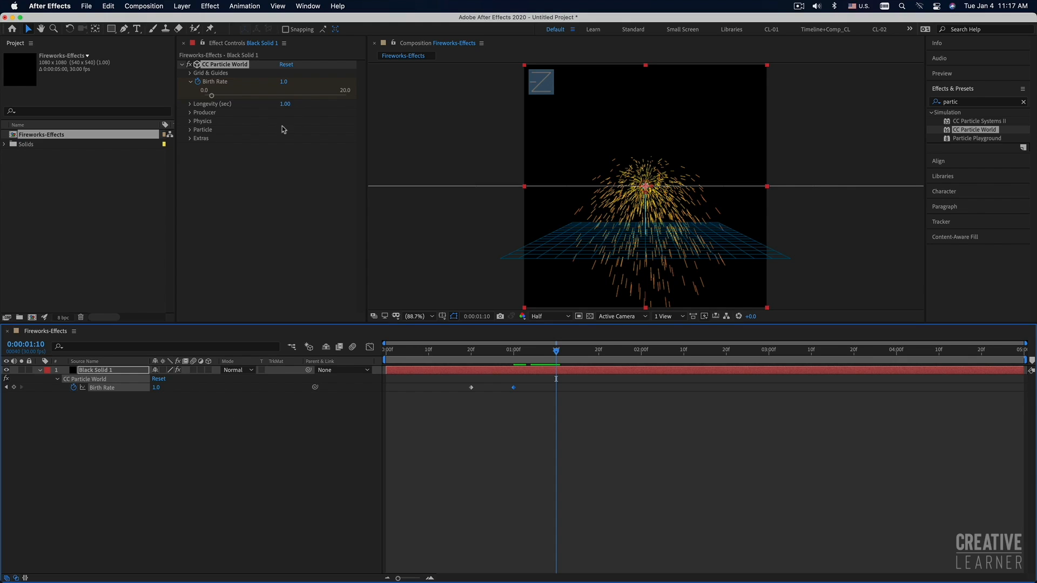
click(284, 81)
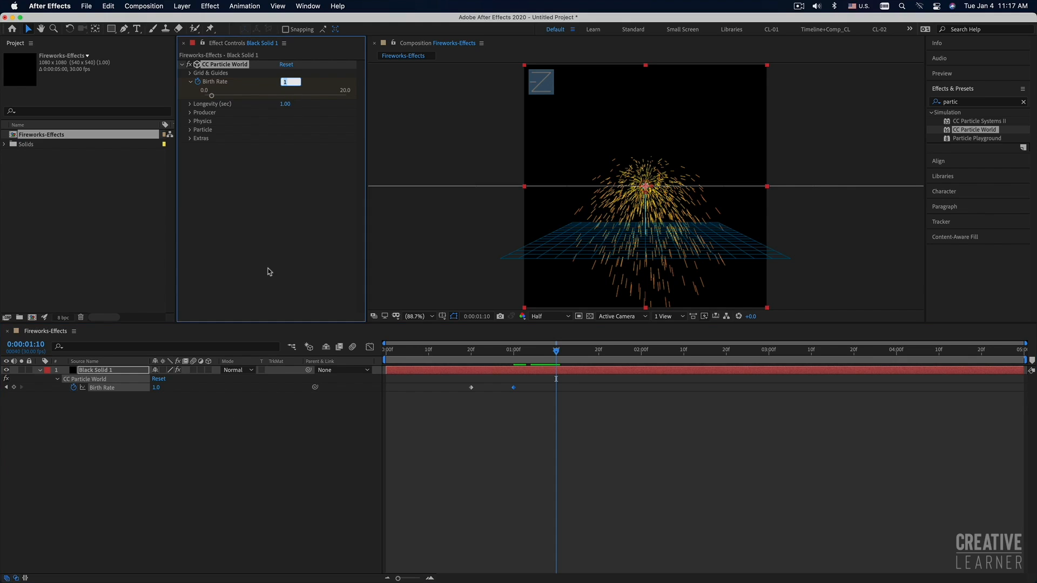
text(0)
key(Return)
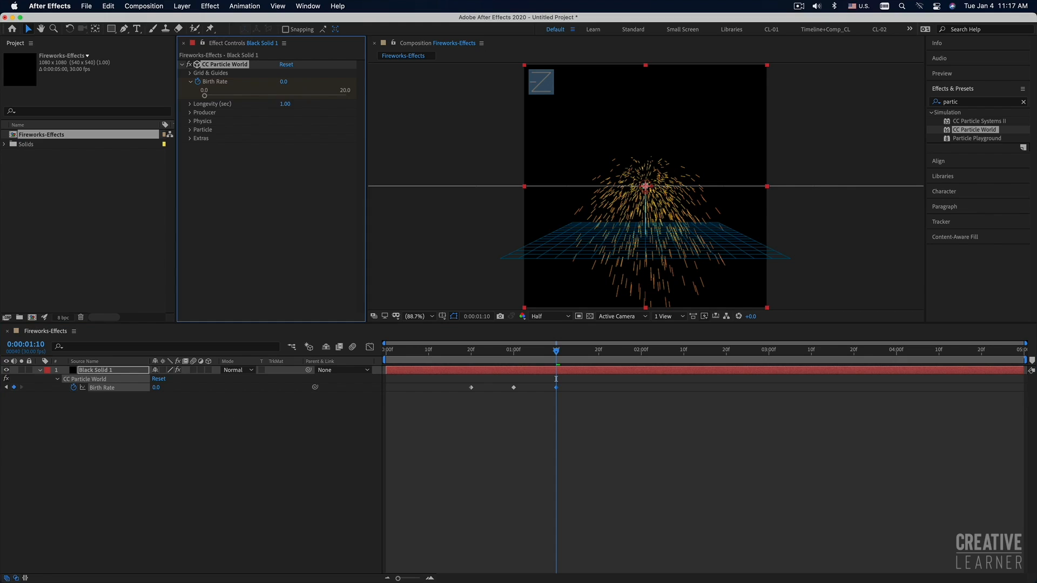
Play the particle burst several times from around 0:00:00:20 to review the three-keyframe Birth Rate animation
click(482, 352)
drag(481, 352, 467, 352)
click(597, 497)
key(space)
key(space)
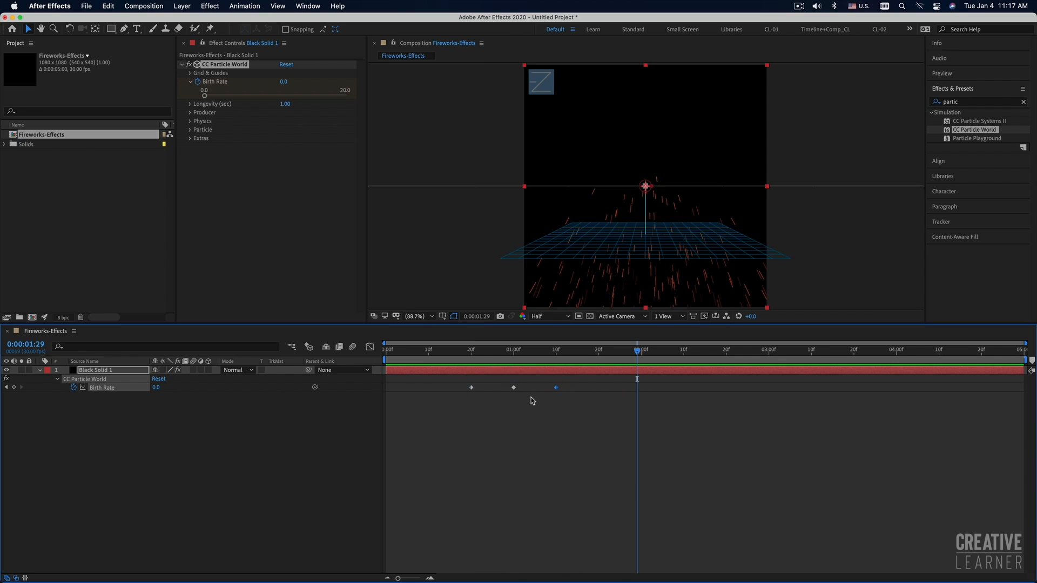
drag(538, 351, 473, 356)
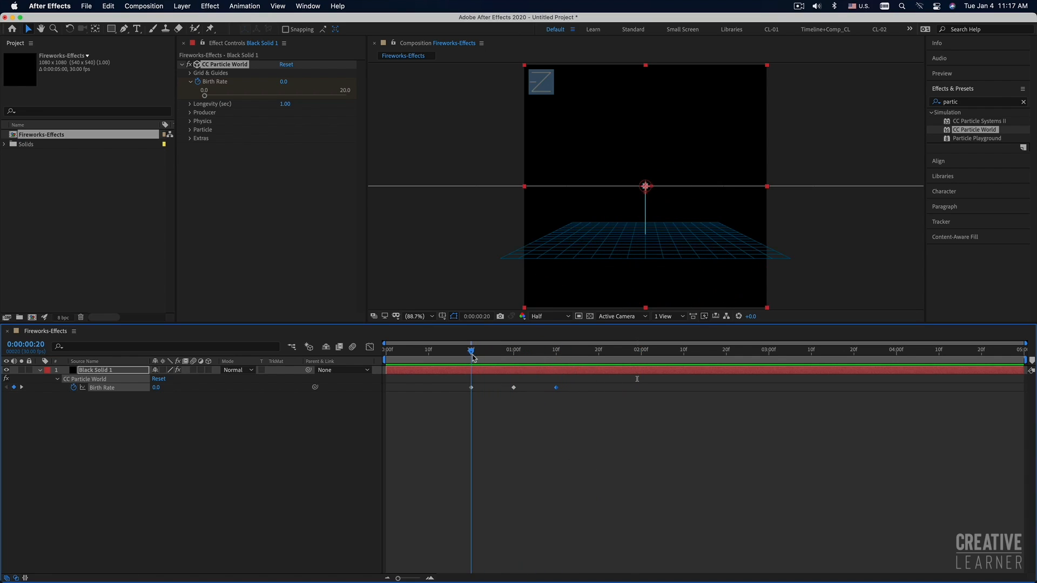
click(619, 467)
key(space)
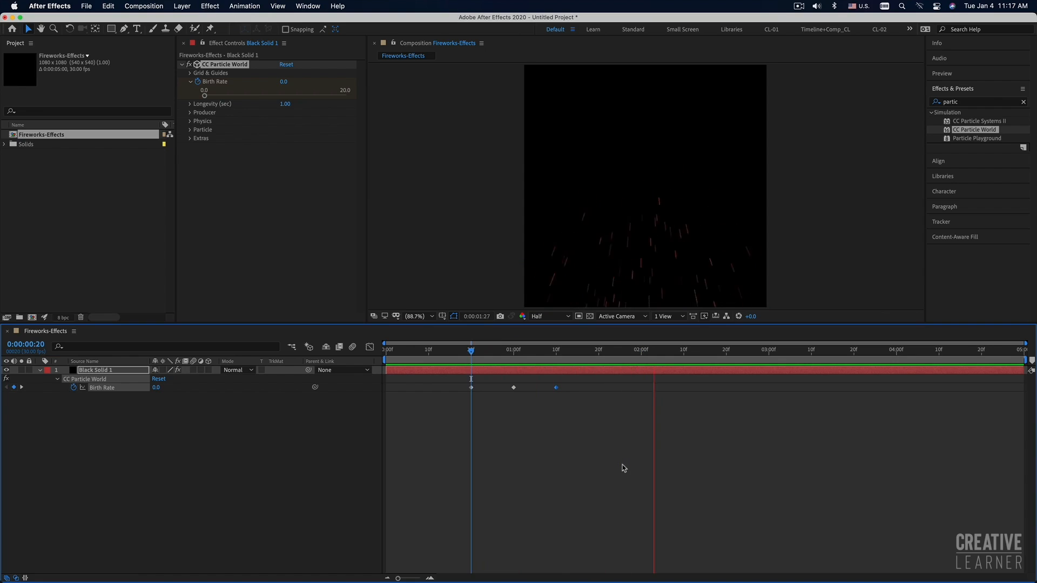
key(space)
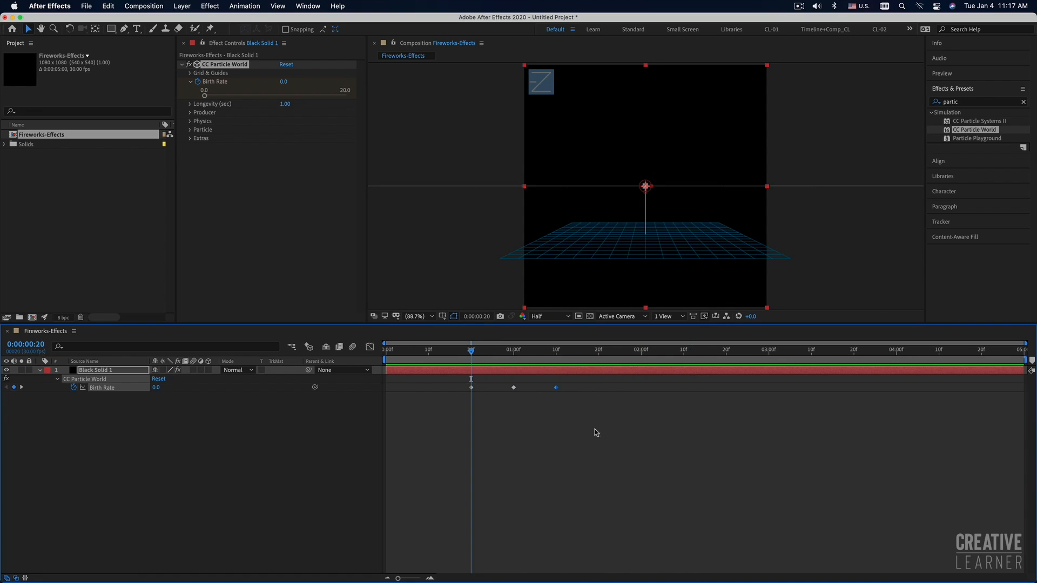
key(space)
key(space)
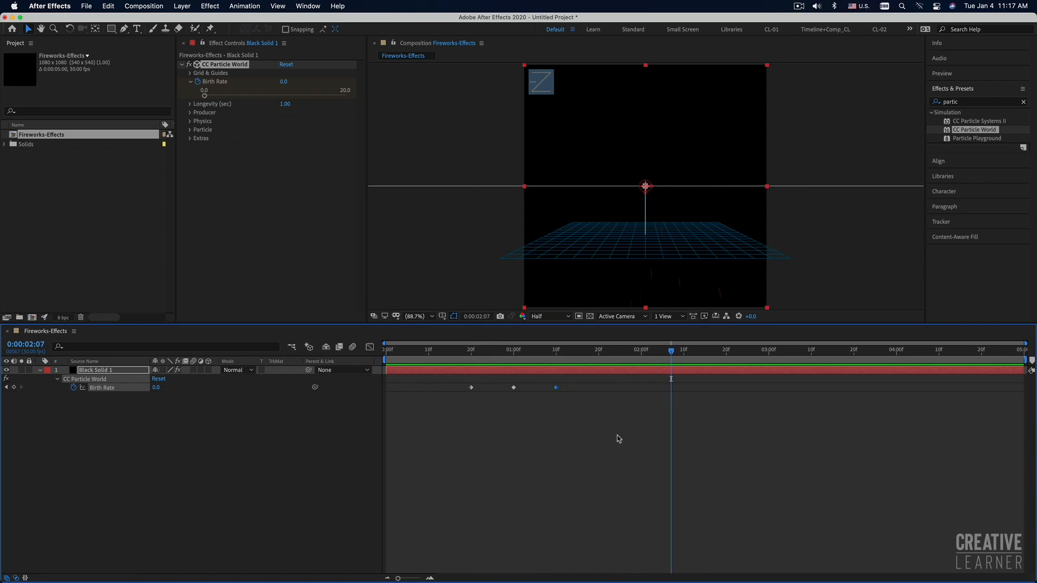
drag(546, 354, 475, 356)
key(space)
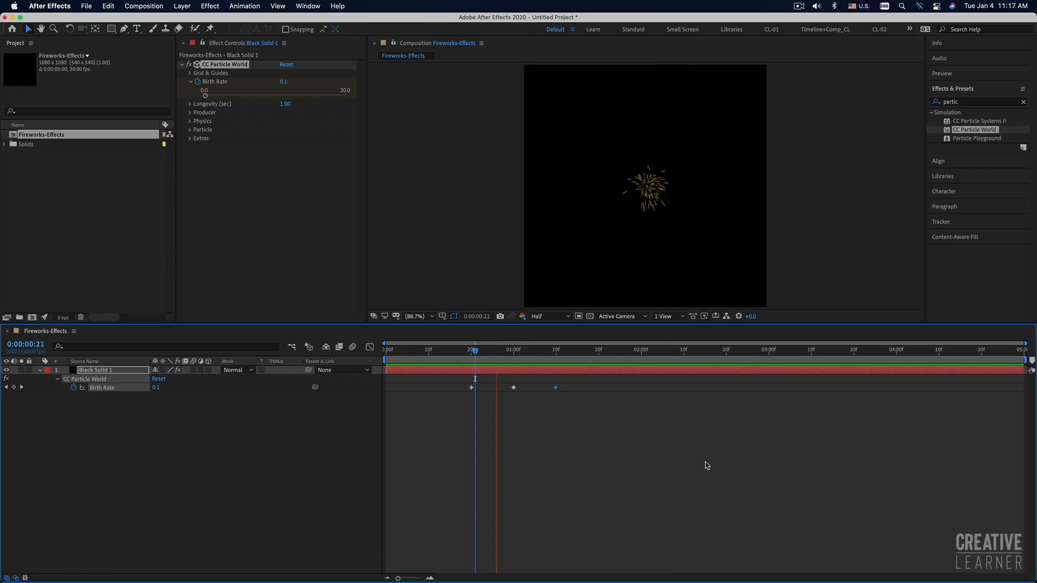
key(space)
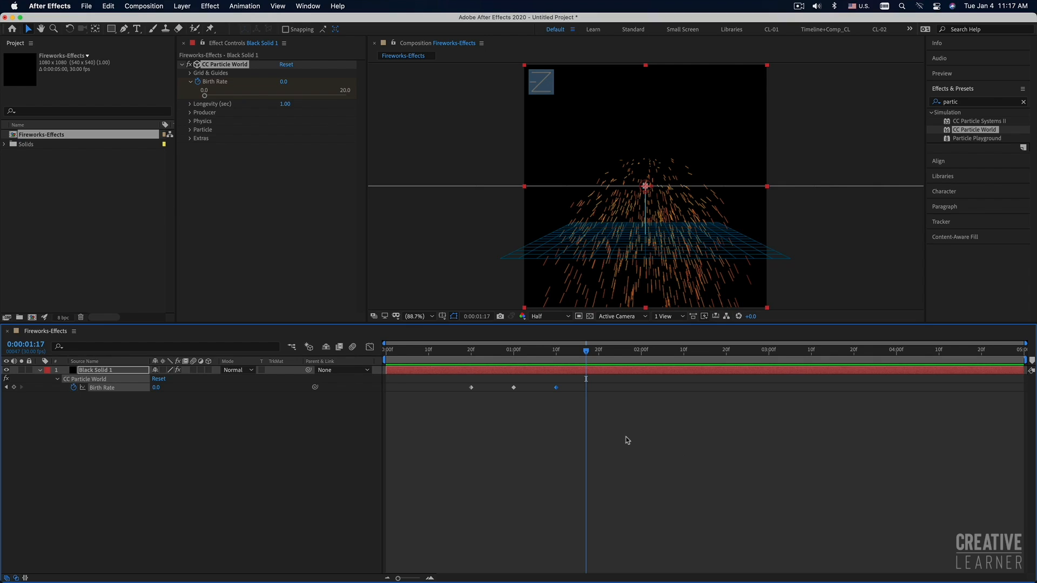
Expand the Physics settings of CC Particle World on the black solid and set Gravity to 0.100
click(514, 372)
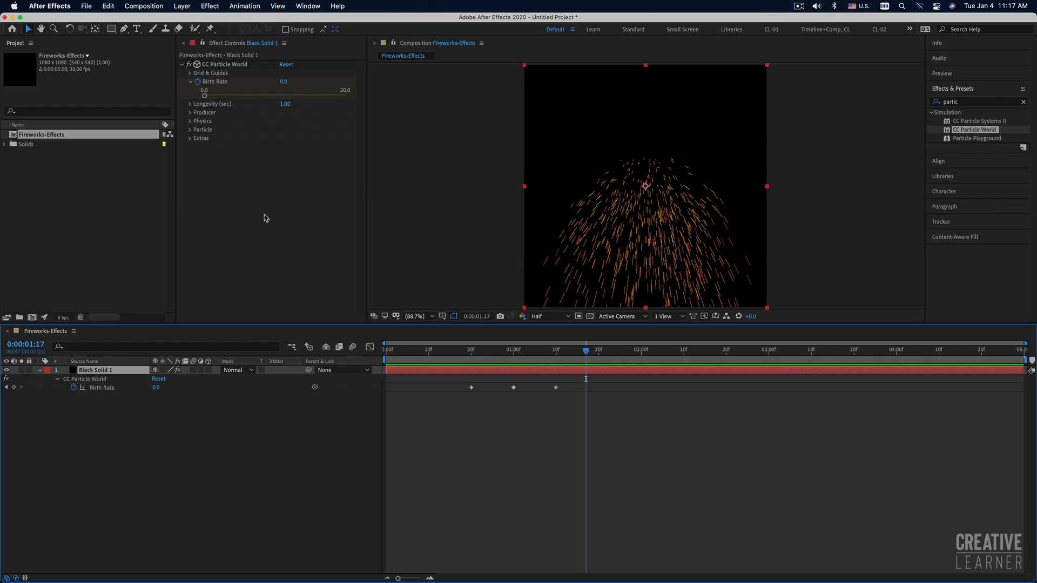
click(190, 121)
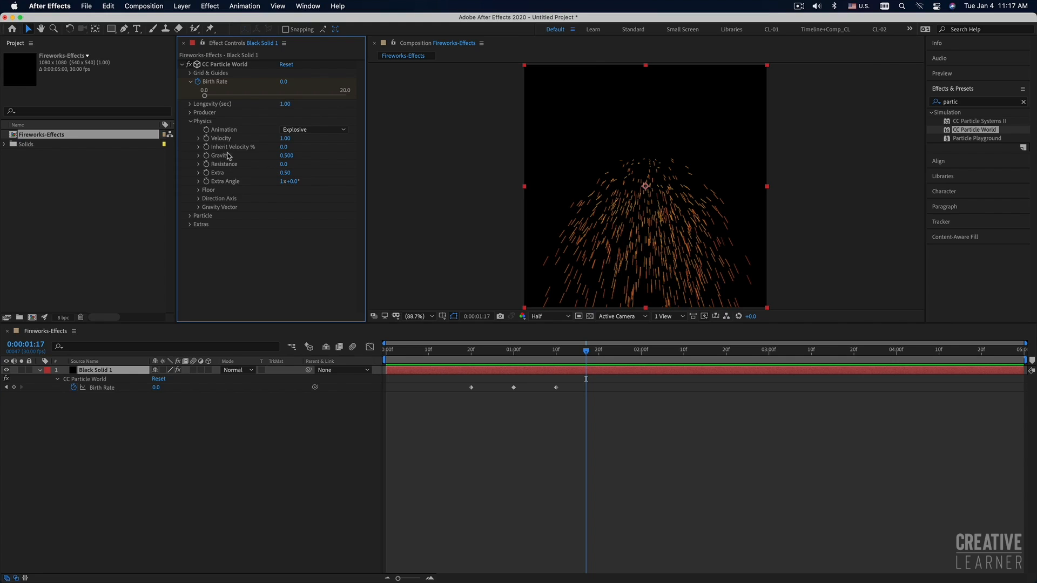
click(287, 157)
drag(287, 156, 283, 156)
click(287, 156)
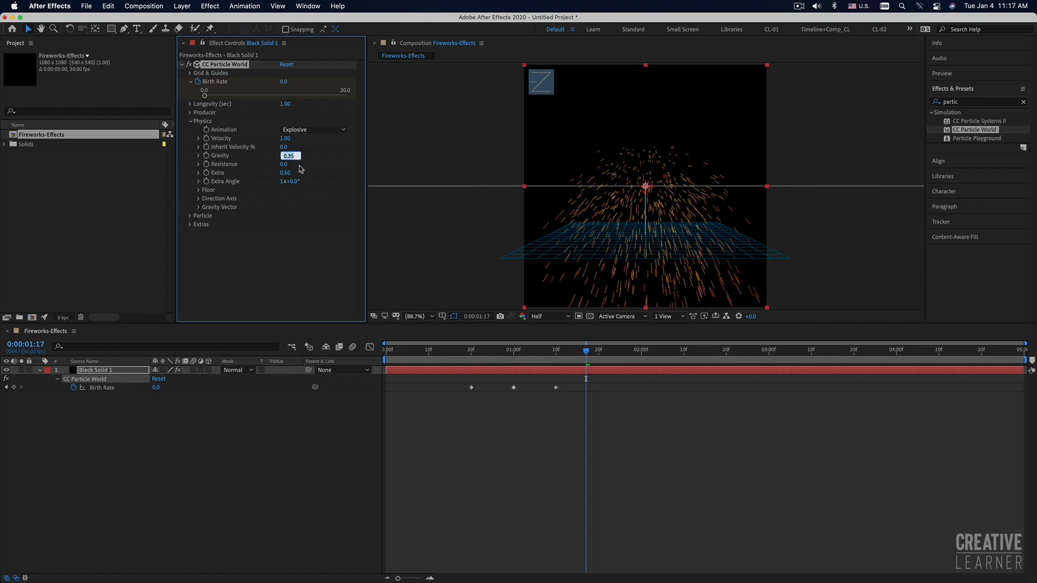
click(330, 169)
mouse_move(286, 158)
mouse_down()
mouse_move(244, 158)
mouse_move(272, 160)
mouse_up()
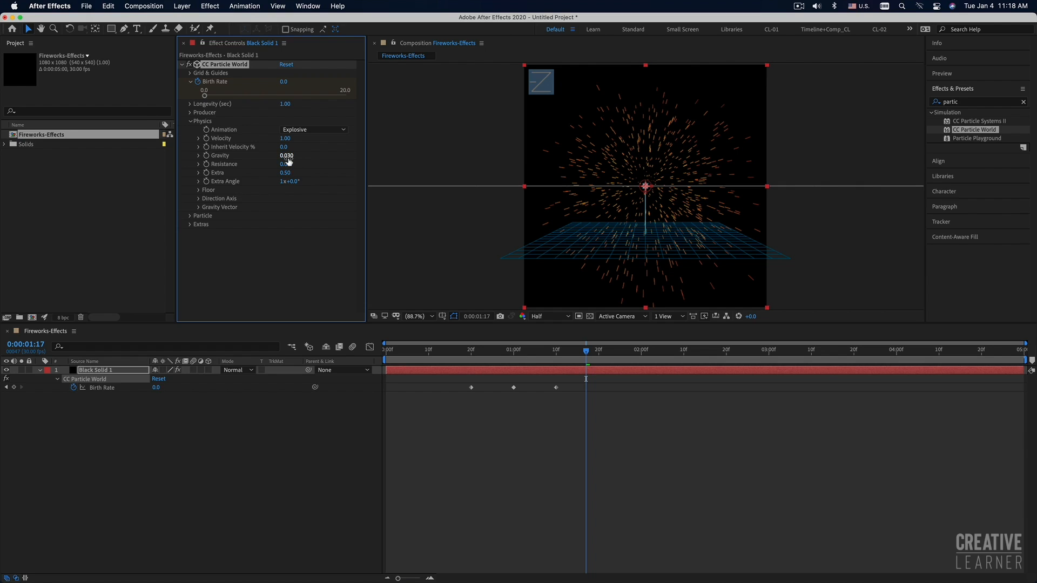
drag(286, 157, 287, 157)
drag(289, 158, 291, 156)
Play the animation from around 0:00:00:21 to check how the particles fall with the reduced gravity
drag(503, 354, 475, 354)
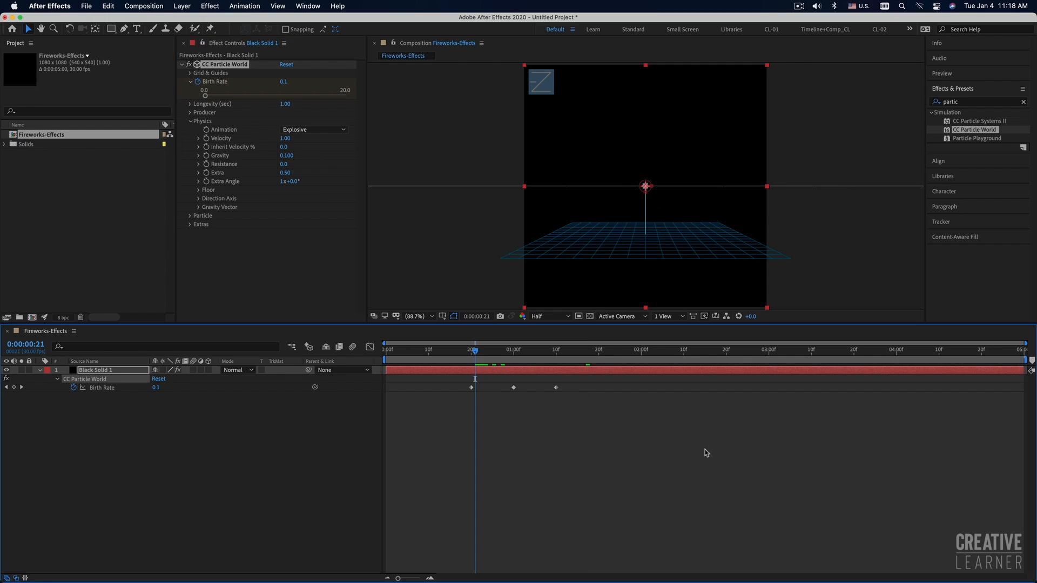
key(space)
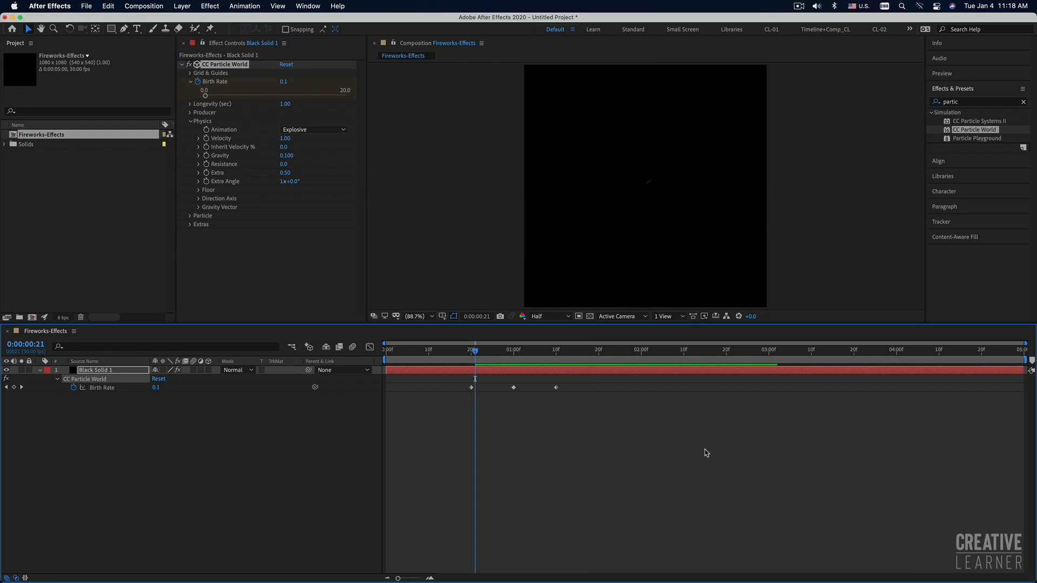
key(space)
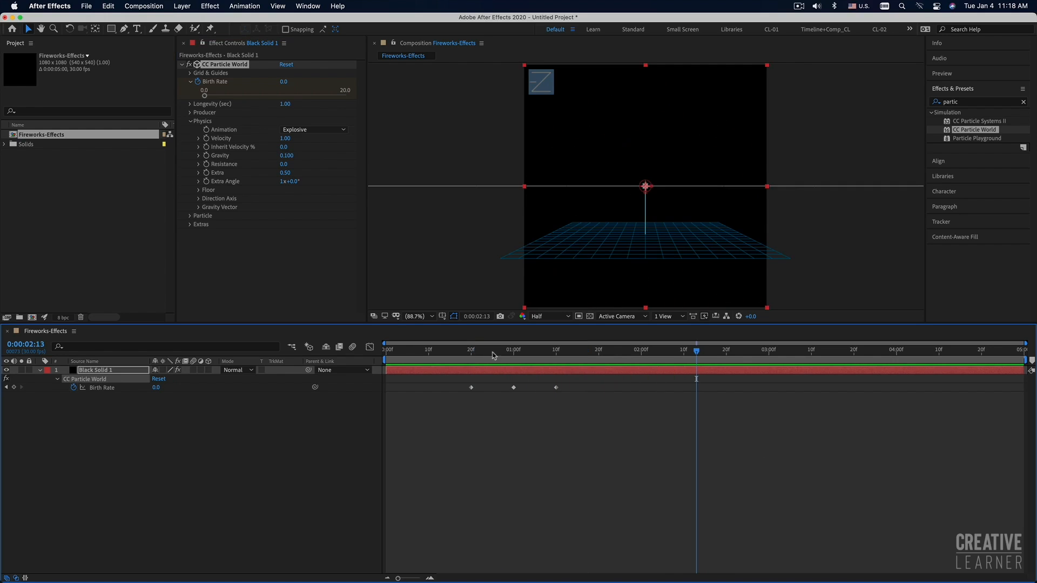
drag(489, 353, 480, 355)
key(space)
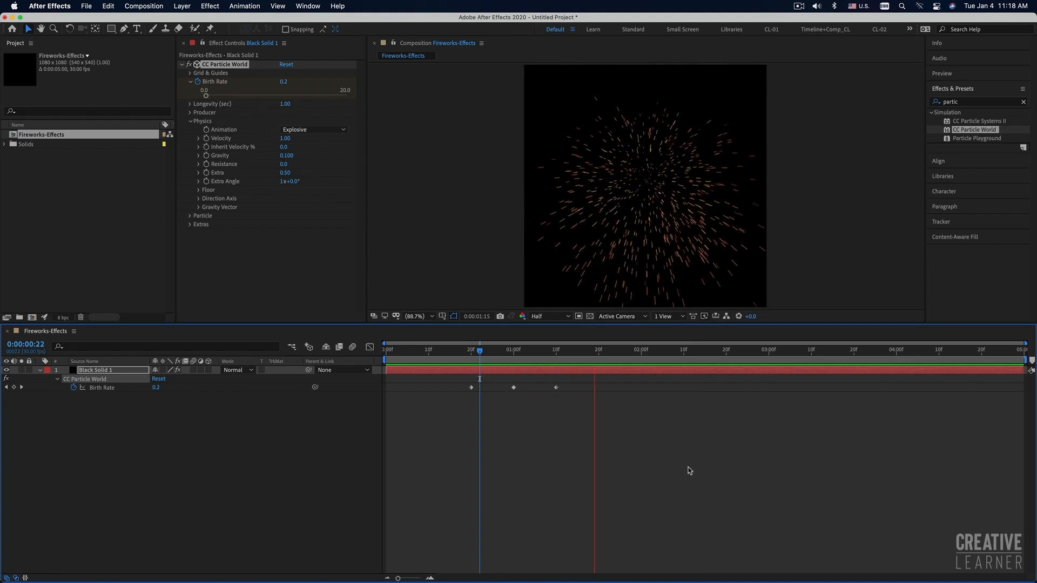
key(space)
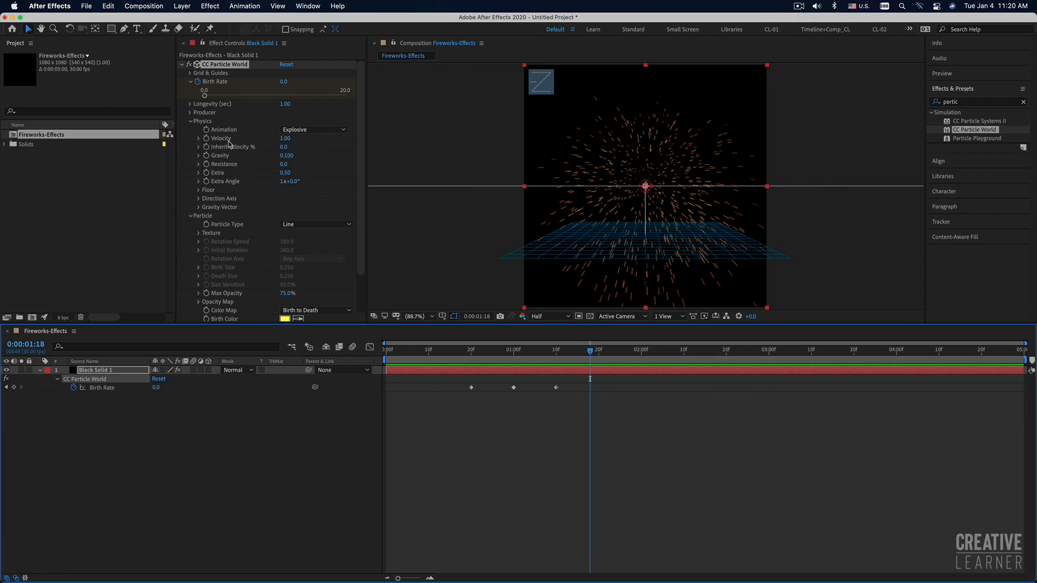
Set the particle Velocity to 1.43 and play the burst from 0:00:00:23 to check its spread
drag(285, 138, 308, 139)
drag(520, 351, 484, 352)
key(space)
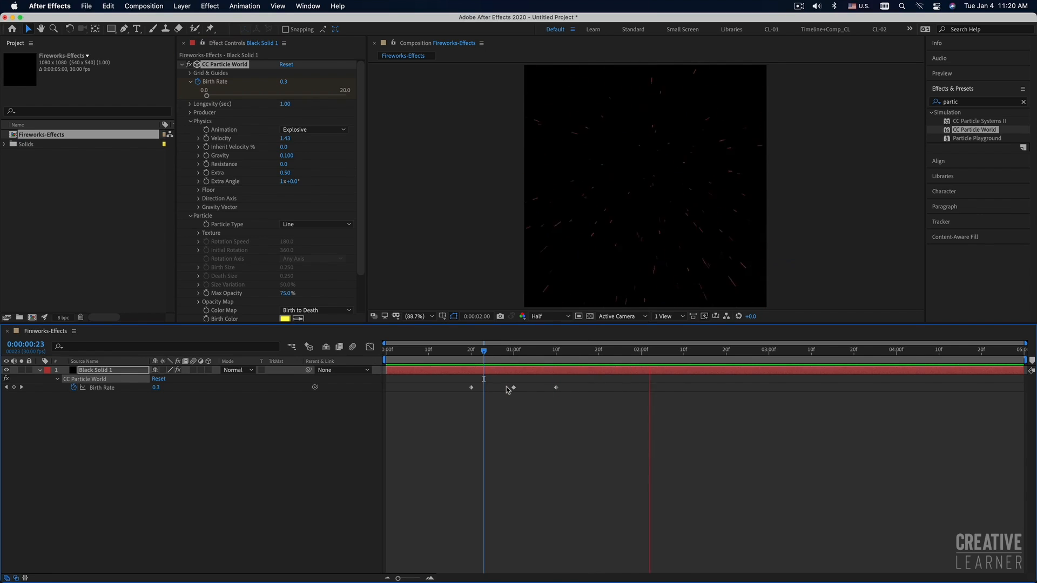
key(space)
click(529, 355)
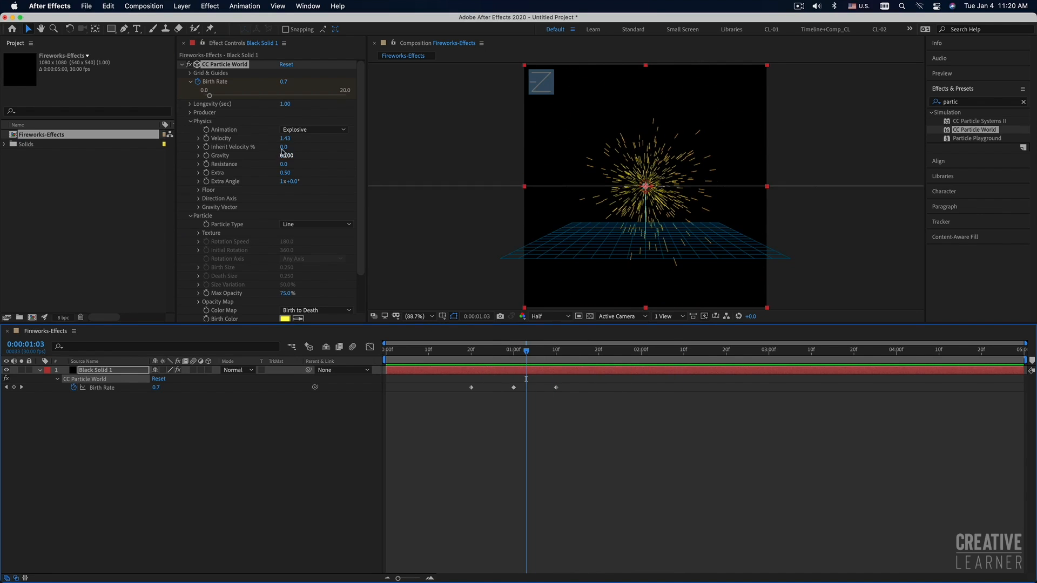
Set the particle Velocity to 0.19 and play the burst from around 0:00:00:21 to check its spread
drag(287, 142, 228, 145)
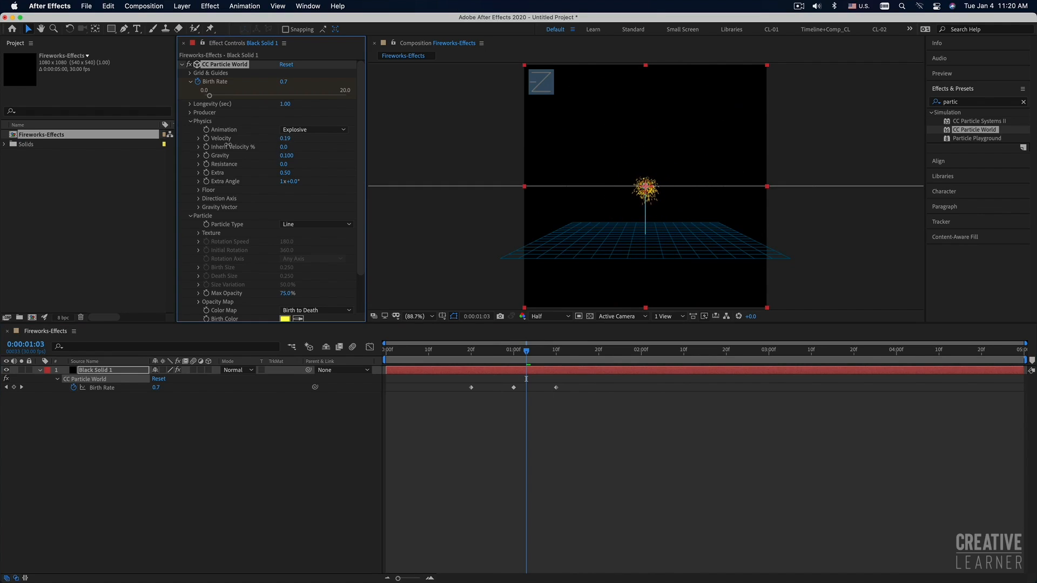
drag(484, 351, 474, 352)
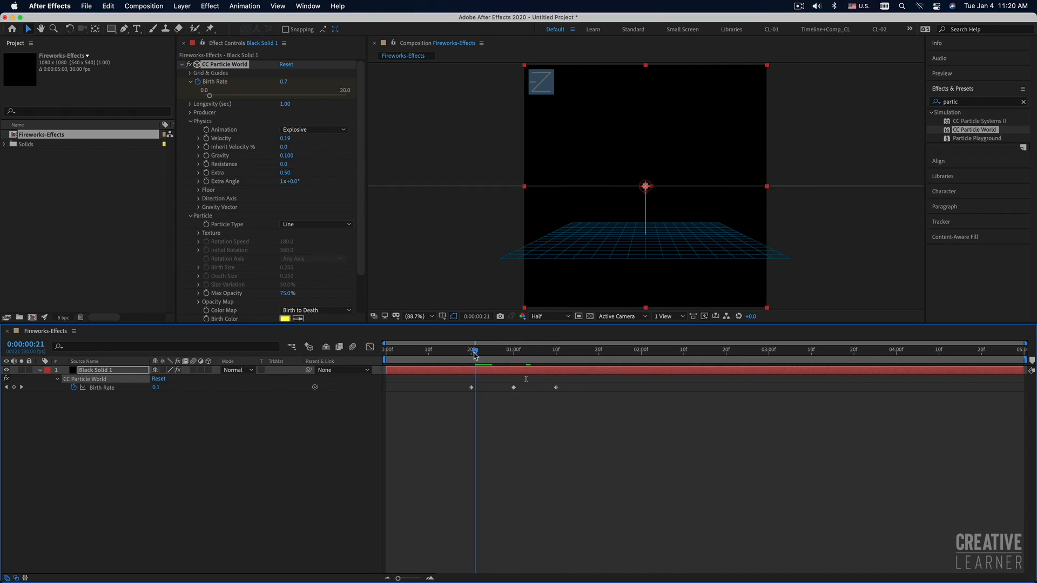
key(space)
key(space)
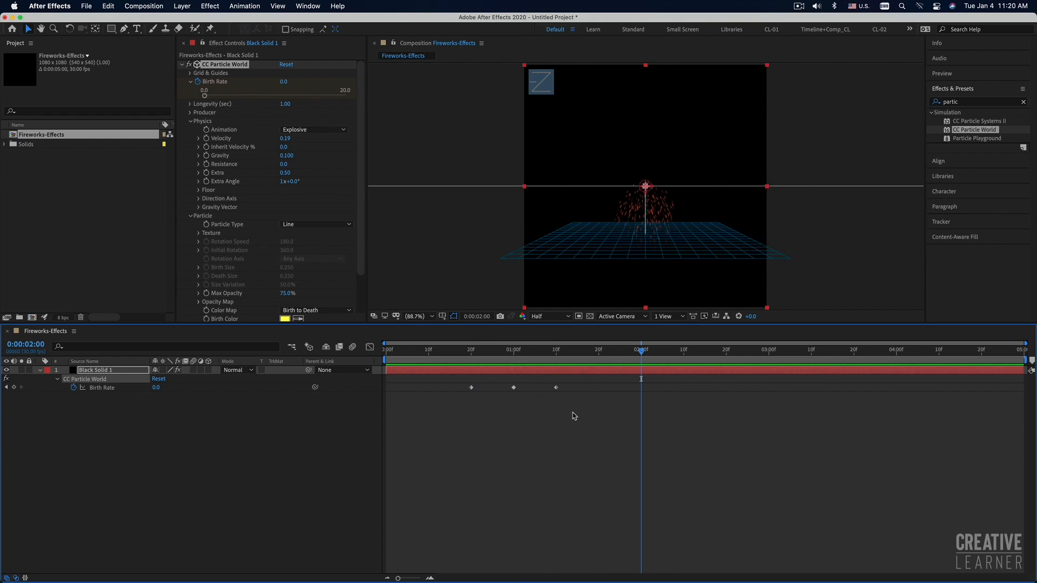
drag(488, 352, 480, 355)
key(space)
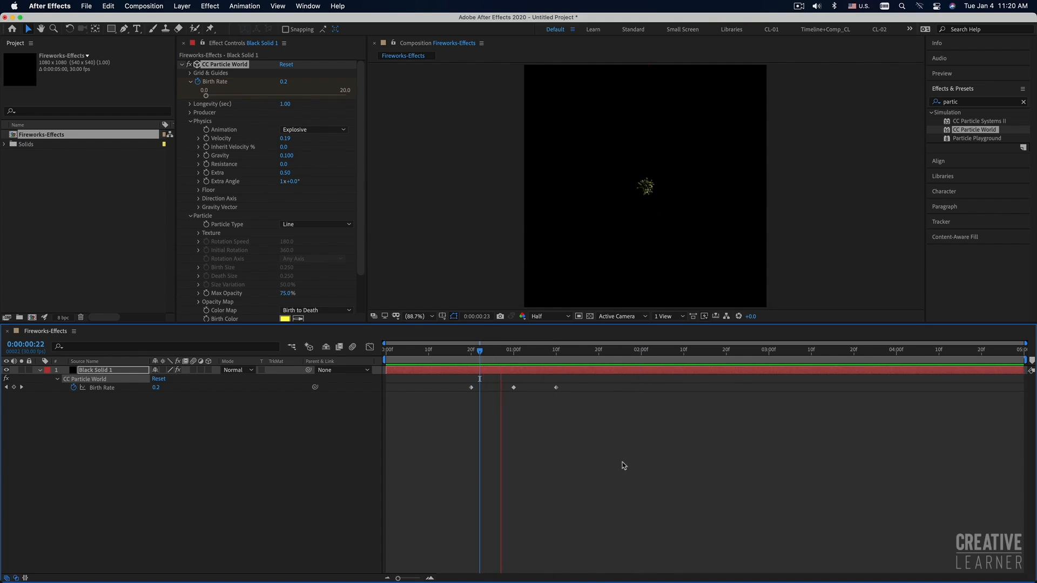
key(space)
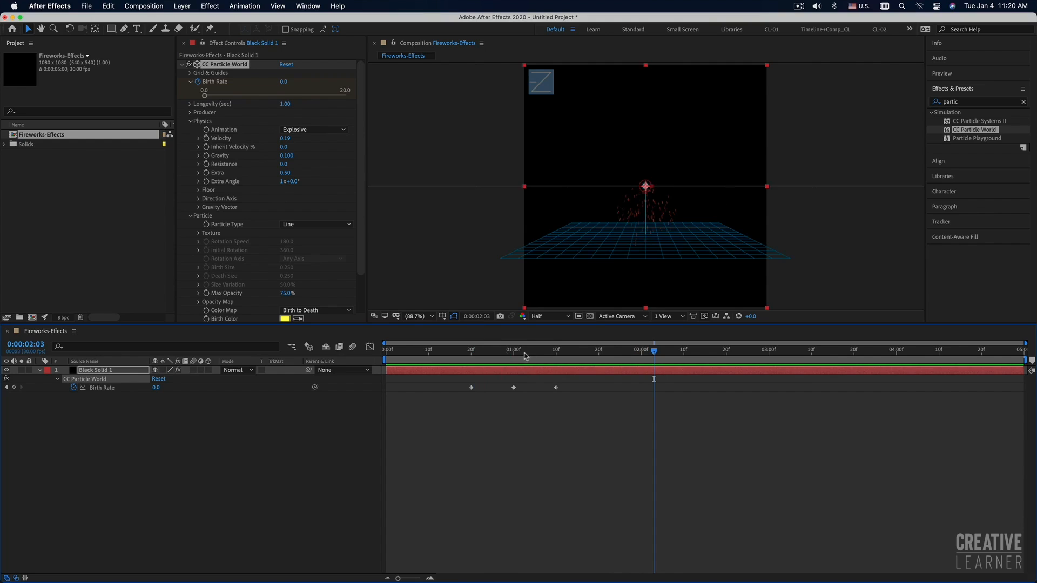
click(535, 355)
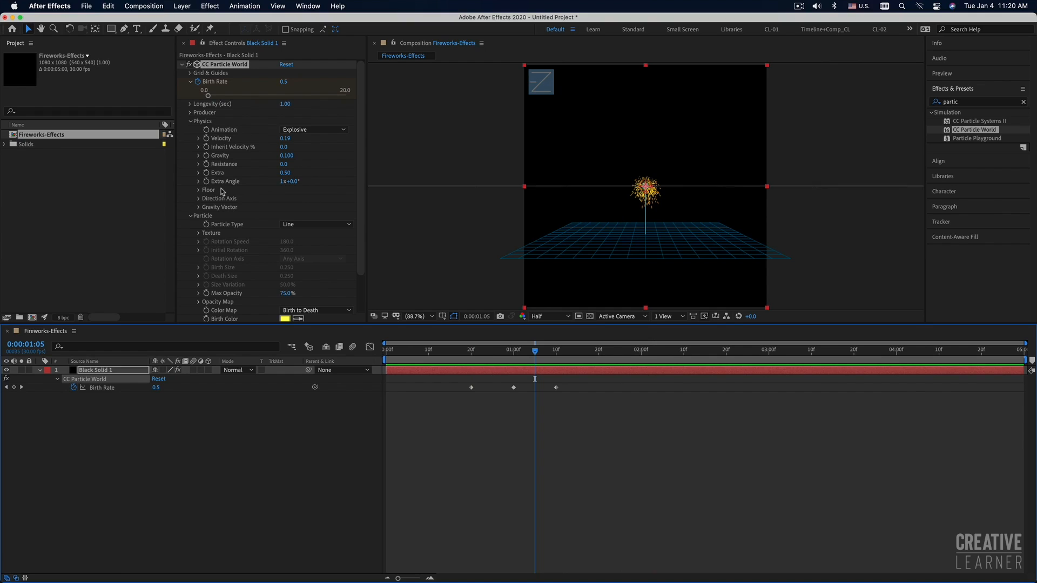
Set the particle Gravity to 0.010 and preview the burst from around 0:00:00:20
drag(286, 159, 279, 156)
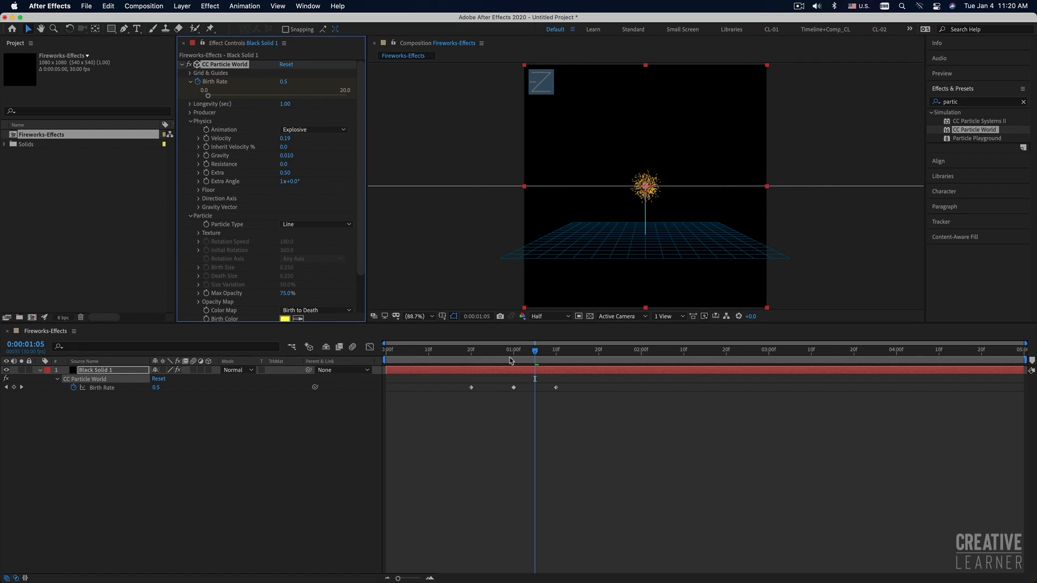
click(475, 352)
key(space)
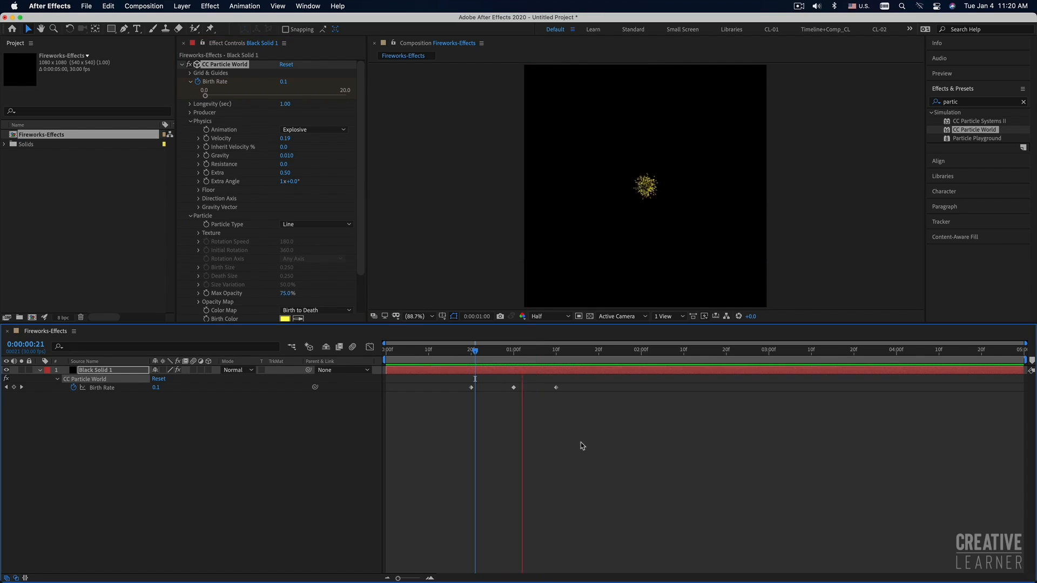
key(space)
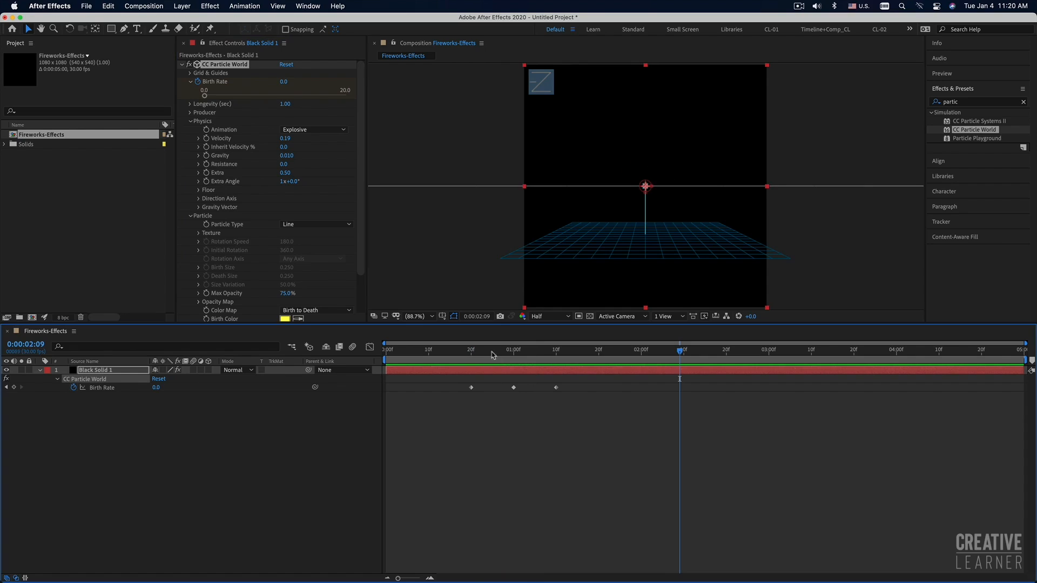
drag(480, 353, 471, 352)
key(space)
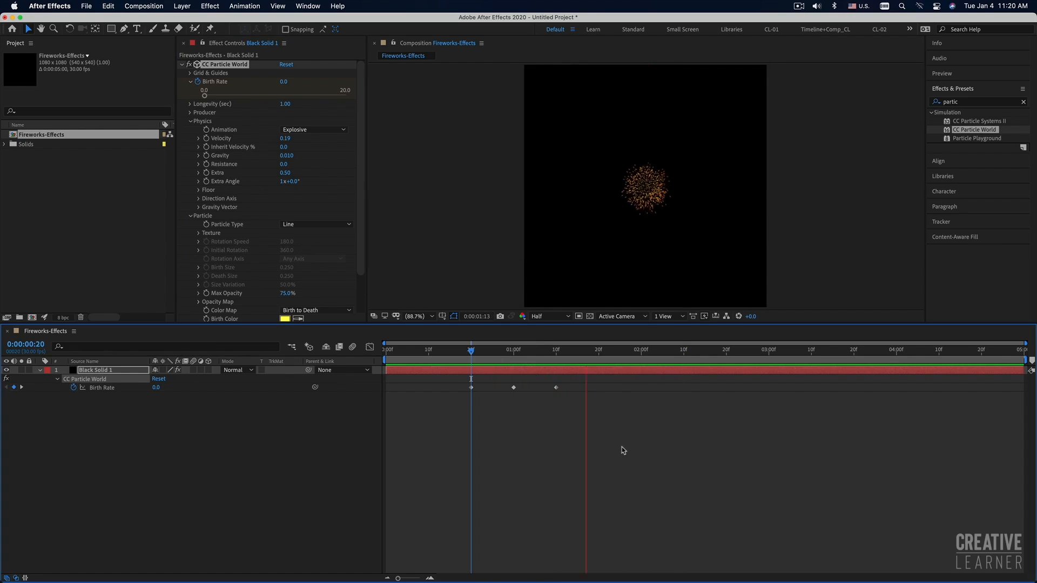
key(space)
click(468, 352)
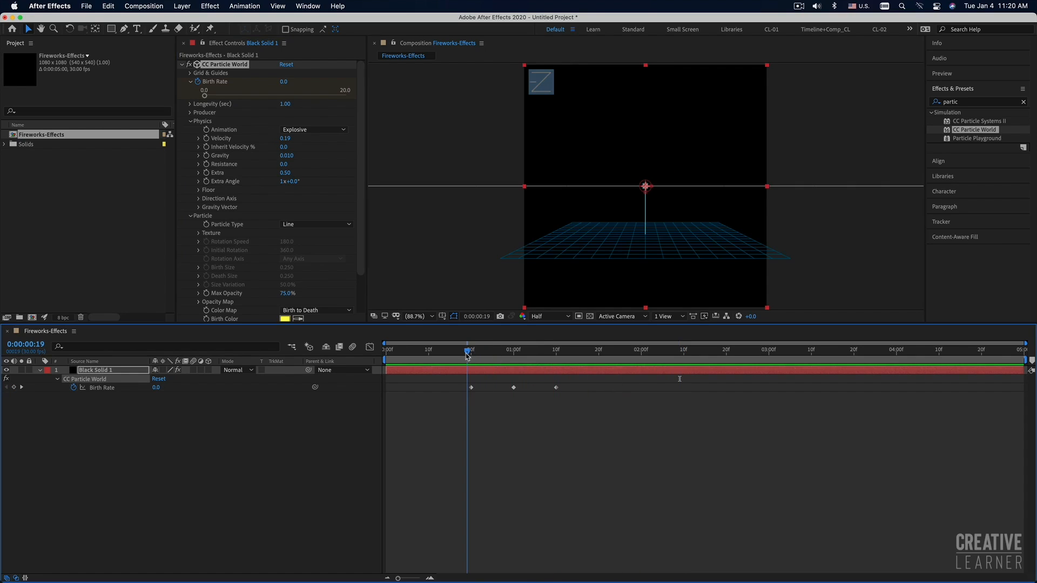
key(space)
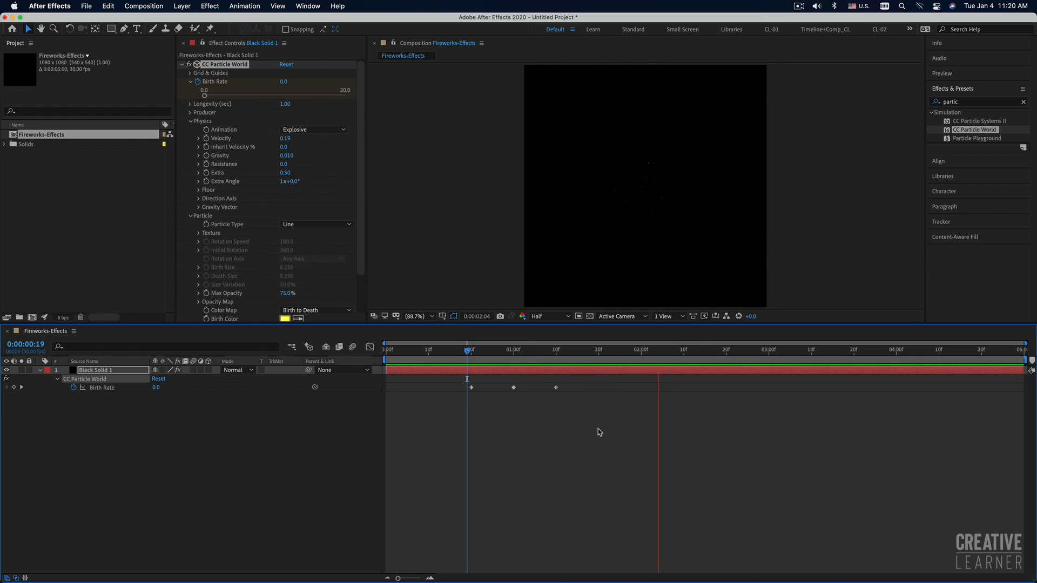
key(space)
Stop playback at 0:00:00:24 and collapse the Particle settings of CC Particle World, keeping Physics expanded
click(488, 356)
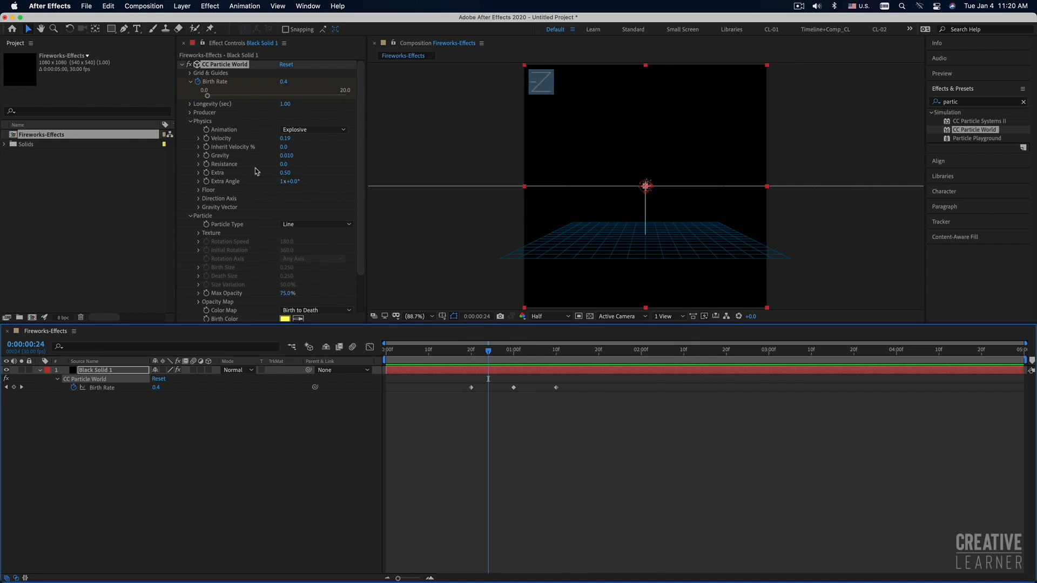
click(190, 121)
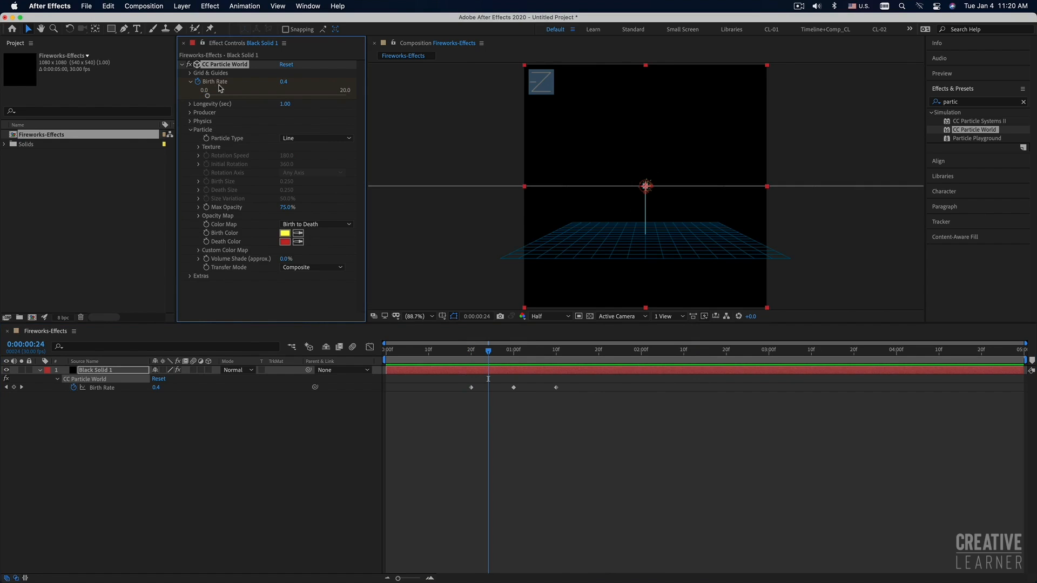
click(191, 131)
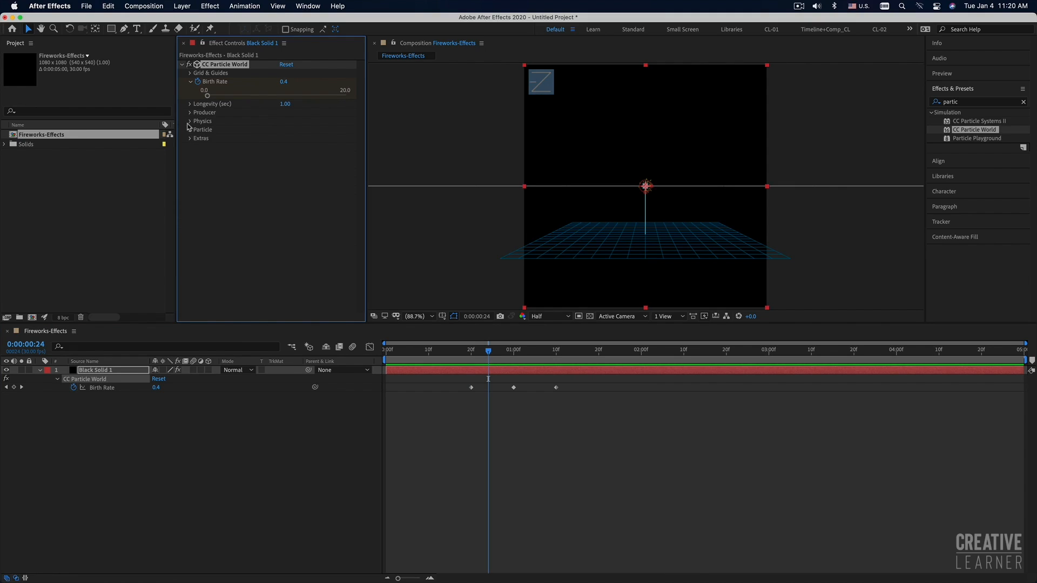
click(190, 122)
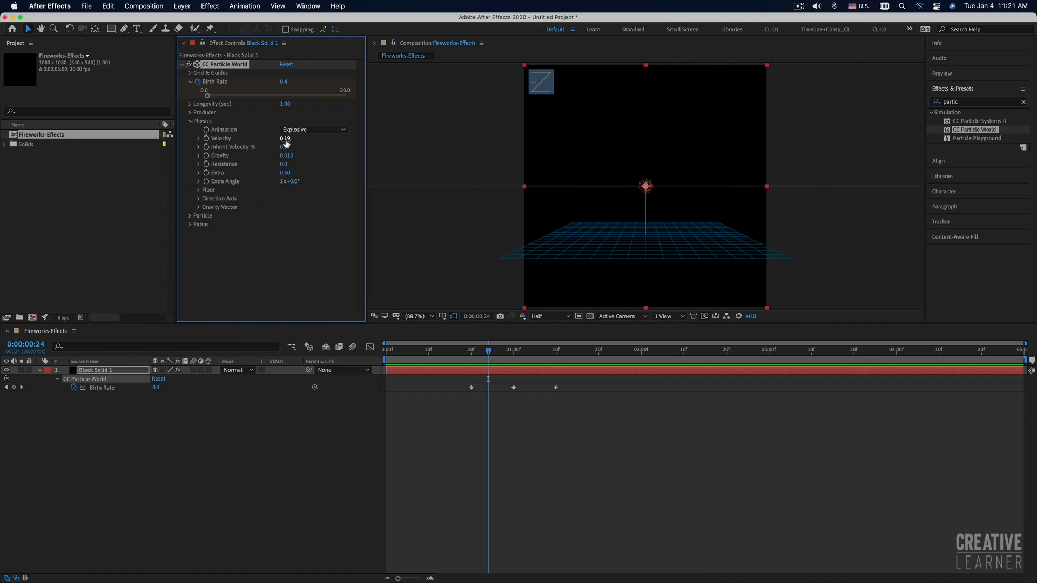
Play the burst repeatedly from starting points between 0:00:00:16 and 0:00:00:23 to examine how the particles spread
drag(478, 354, 483, 354)
key(space)
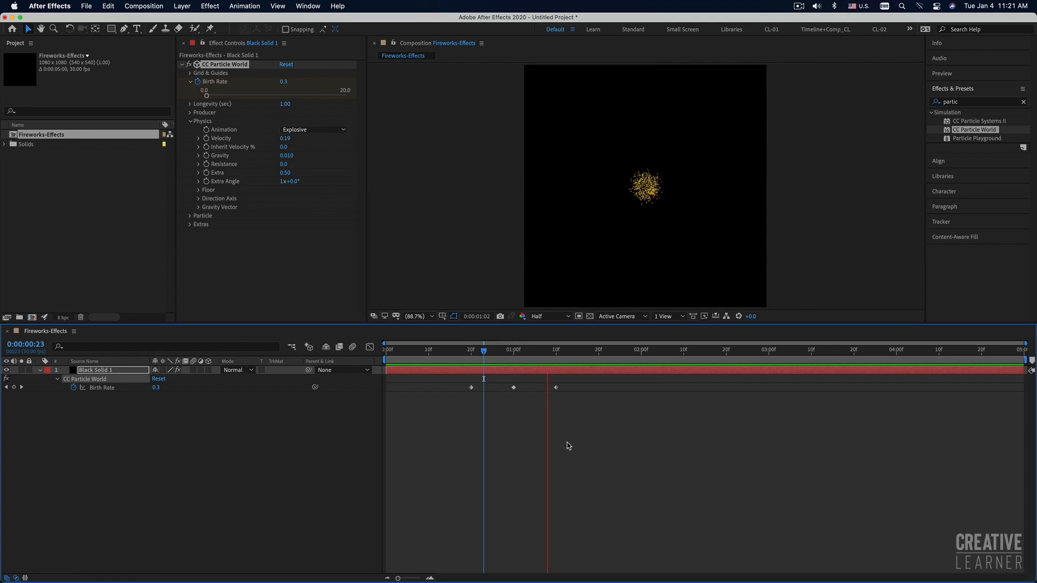
key(space)
drag(492, 353, 471, 354)
key(space)
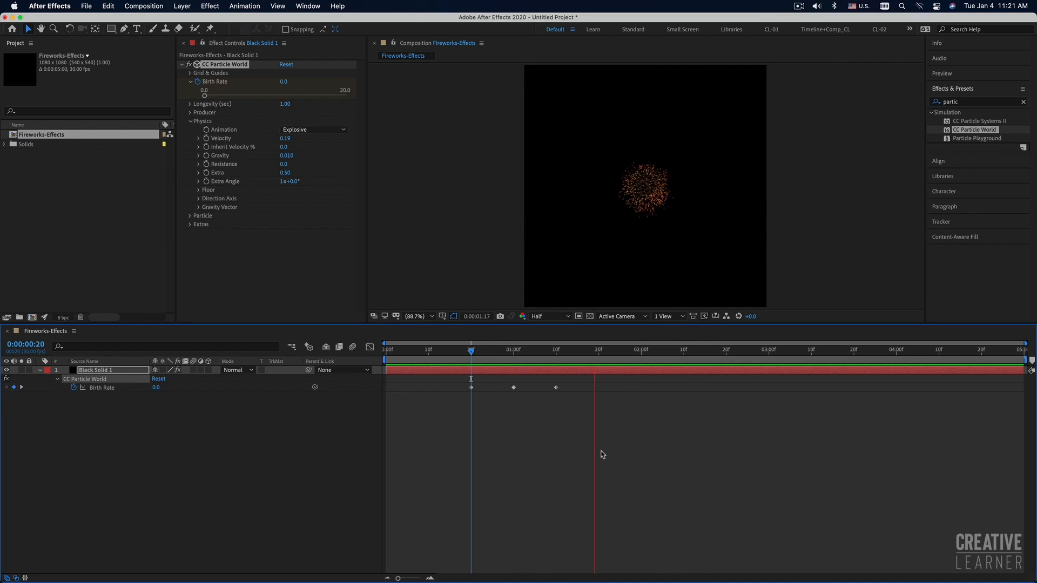
key(space)
click(456, 354)
key(space)
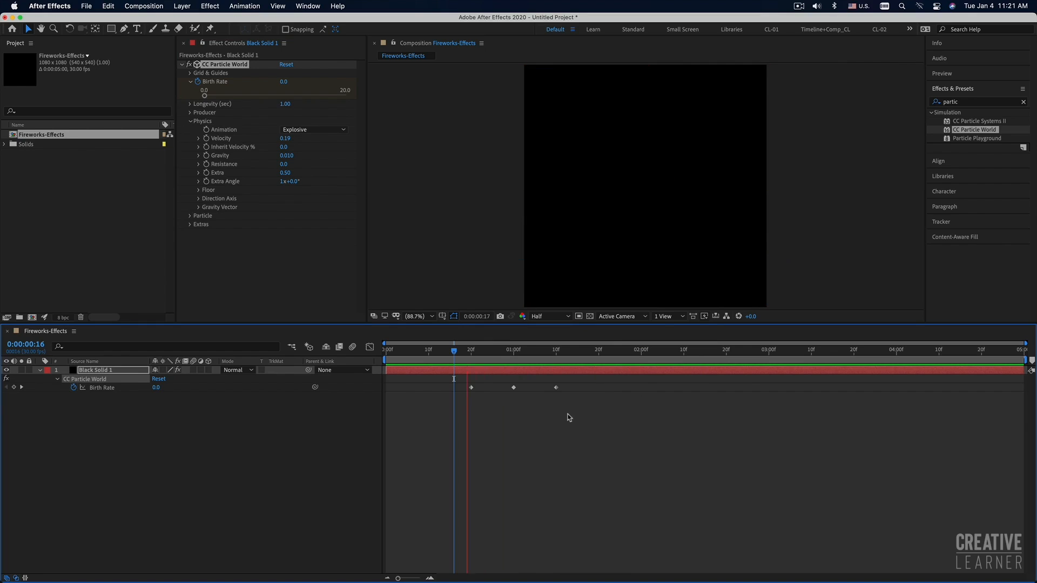
key(space)
drag(483, 354, 471, 354)
key(space)
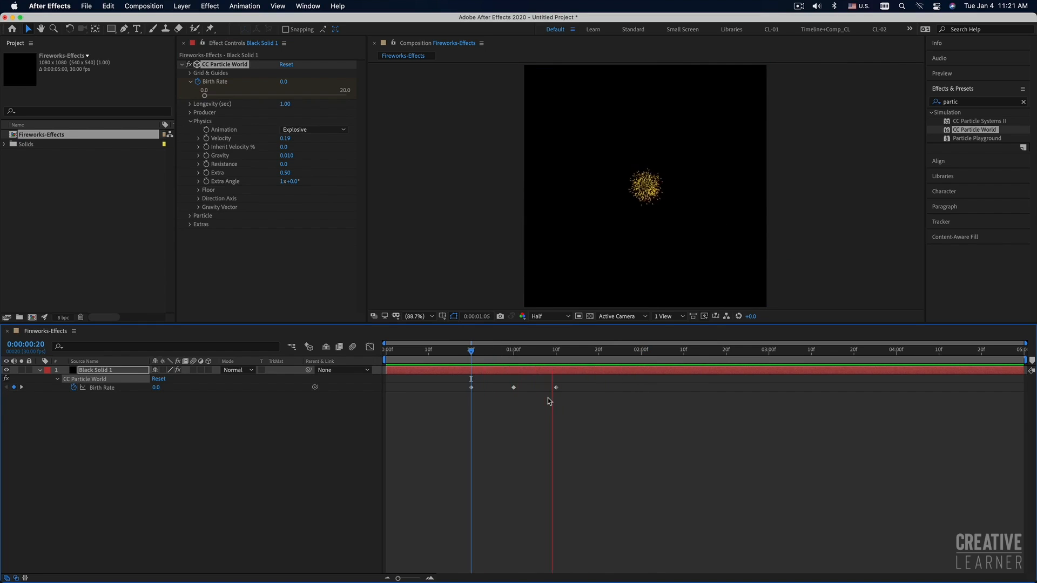
key(space)
Set the particle Resistance to 2.3 and play the burst from 0:00:00:21
drag(476, 355, 484, 354)
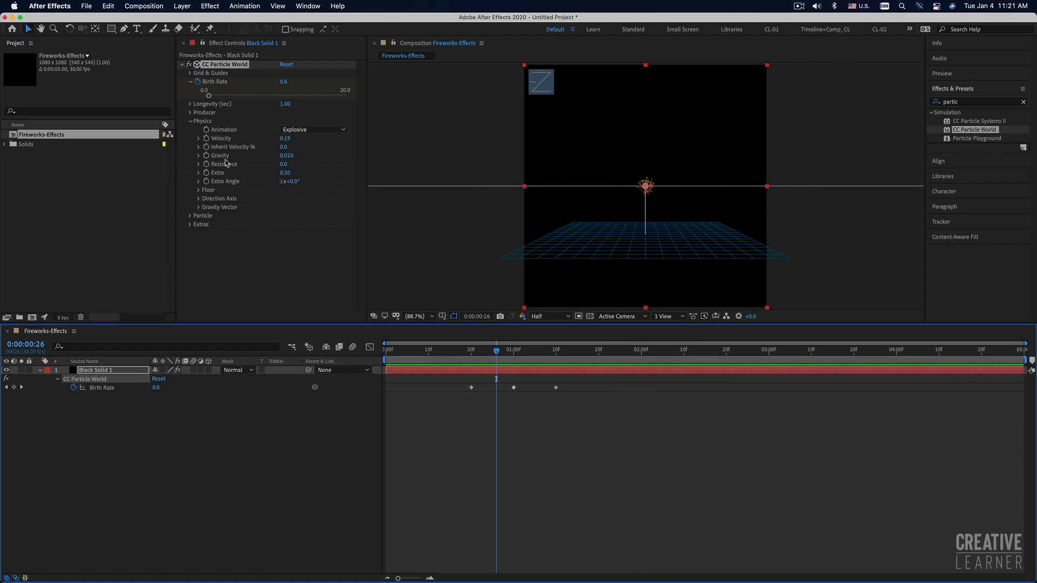
drag(283, 168, 294, 165)
click(476, 352)
key(space)
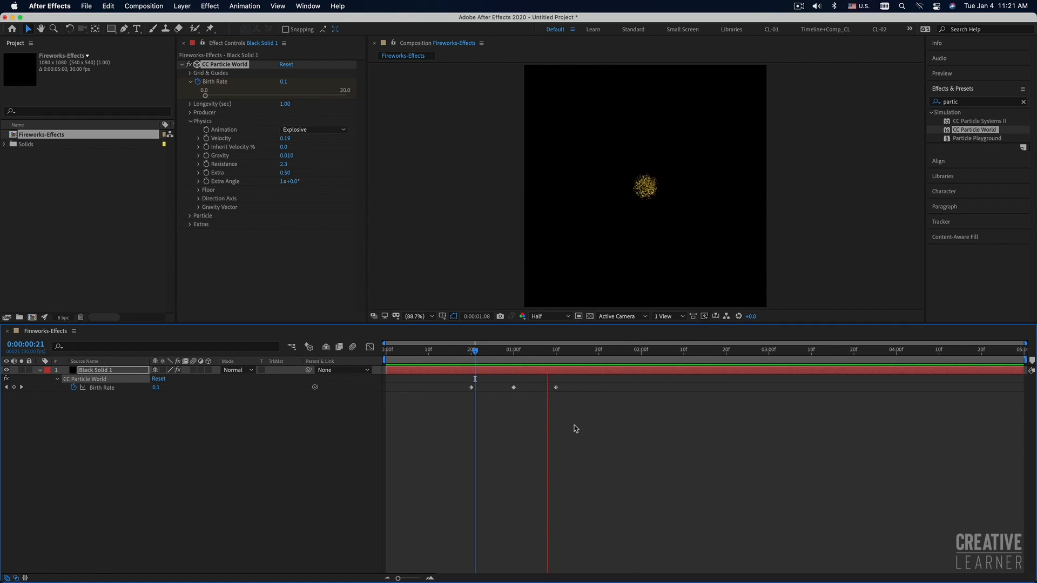
key(space)
Replay the burst from 0:00:00:20 and 0:00:00:21 to examine how the added resistance affects the spread
drag(486, 352, 472, 354)
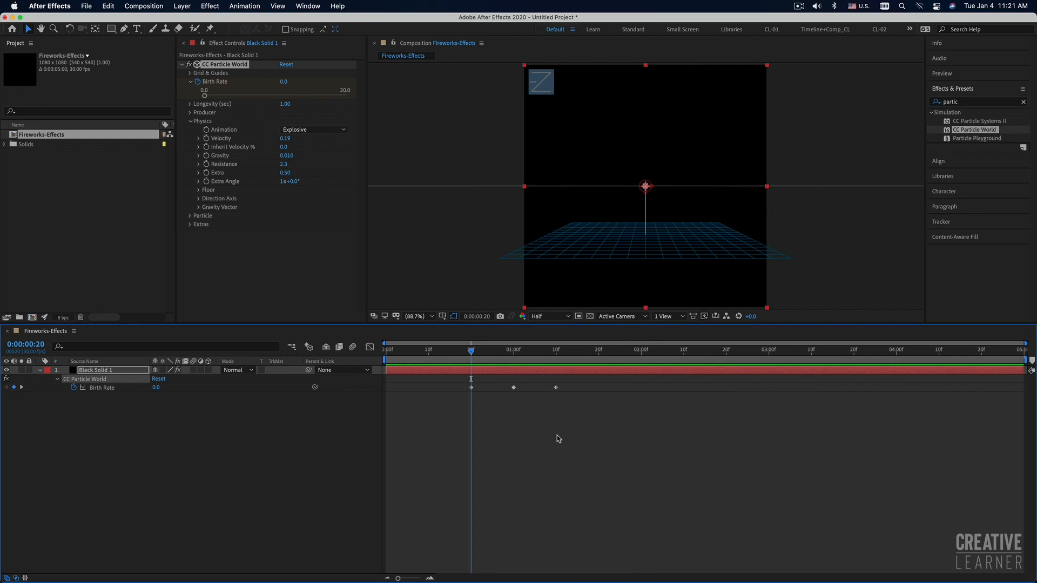
key(space)
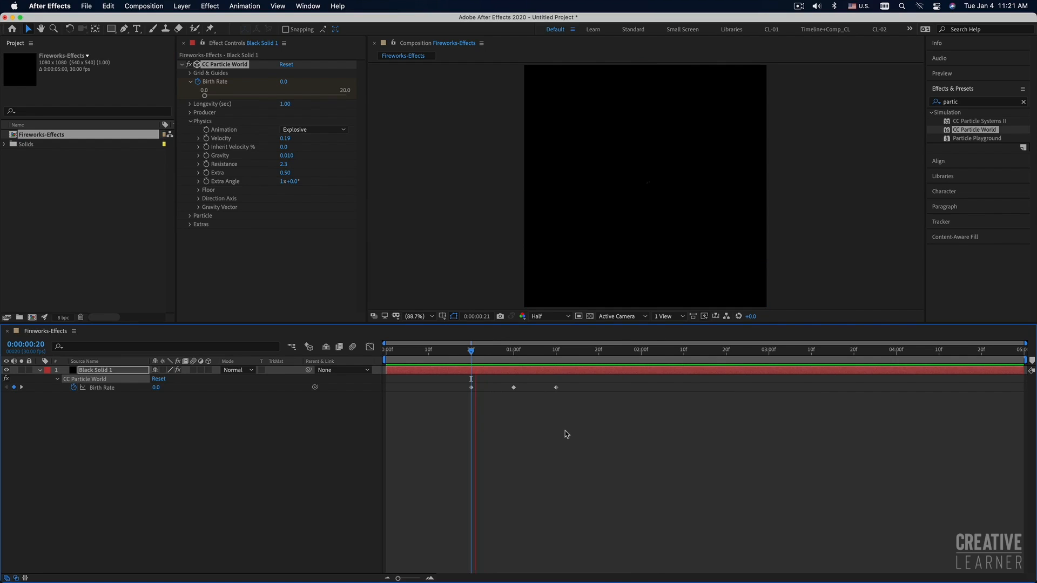
key(space)
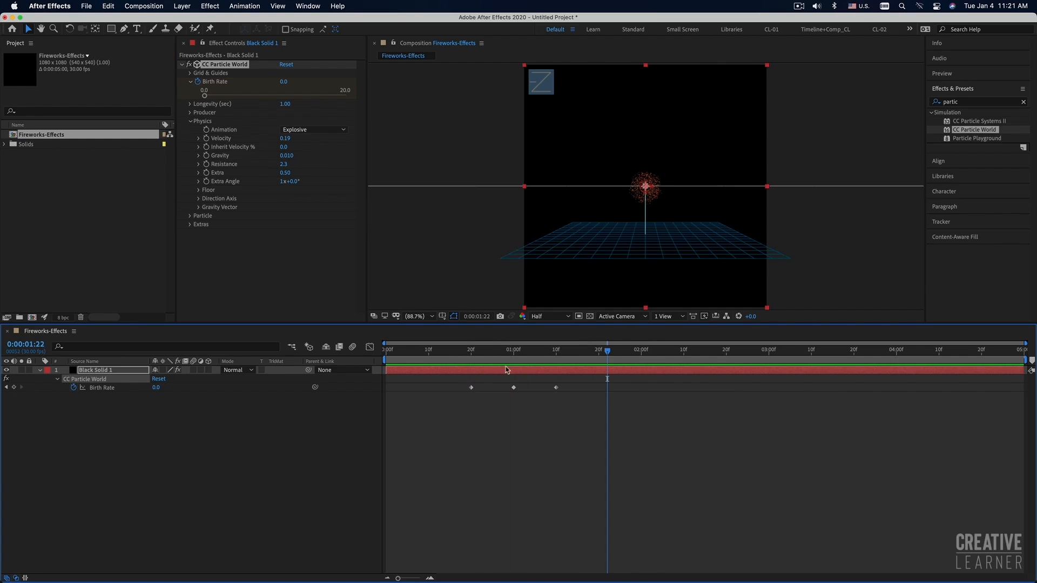
click(475, 350)
key(space)
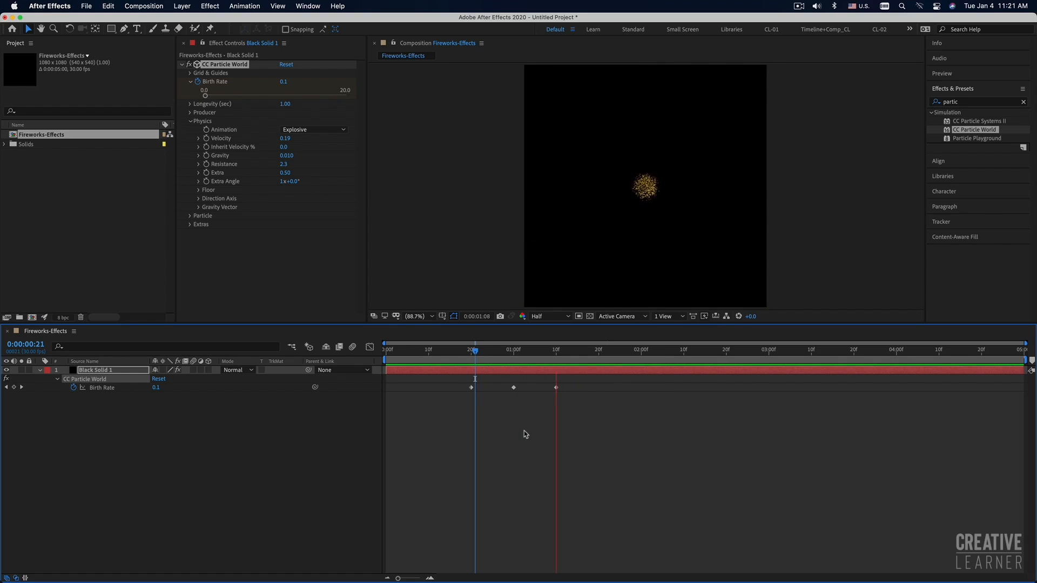
key(space)
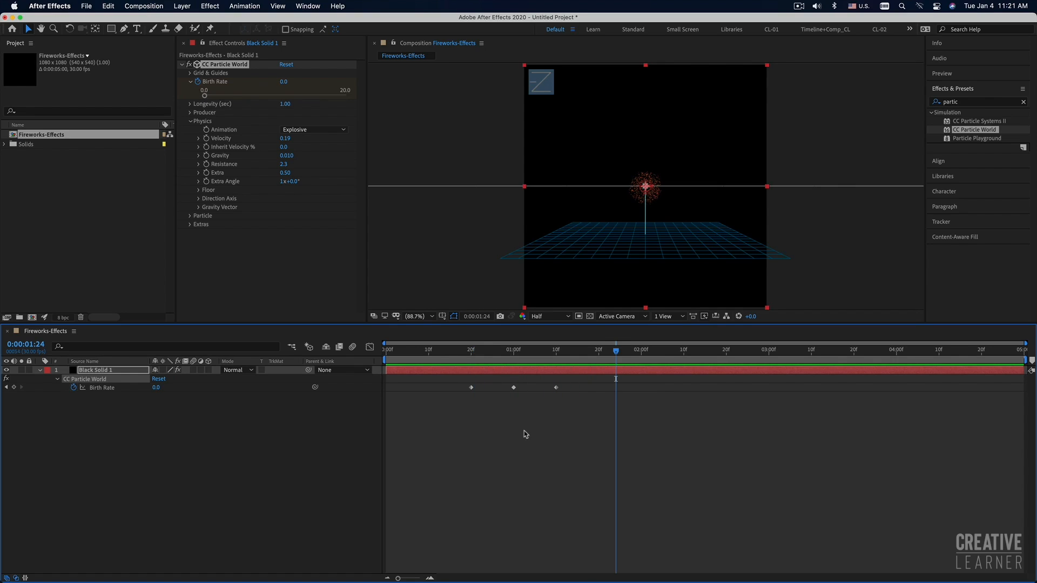
click(476, 350)
key(space)
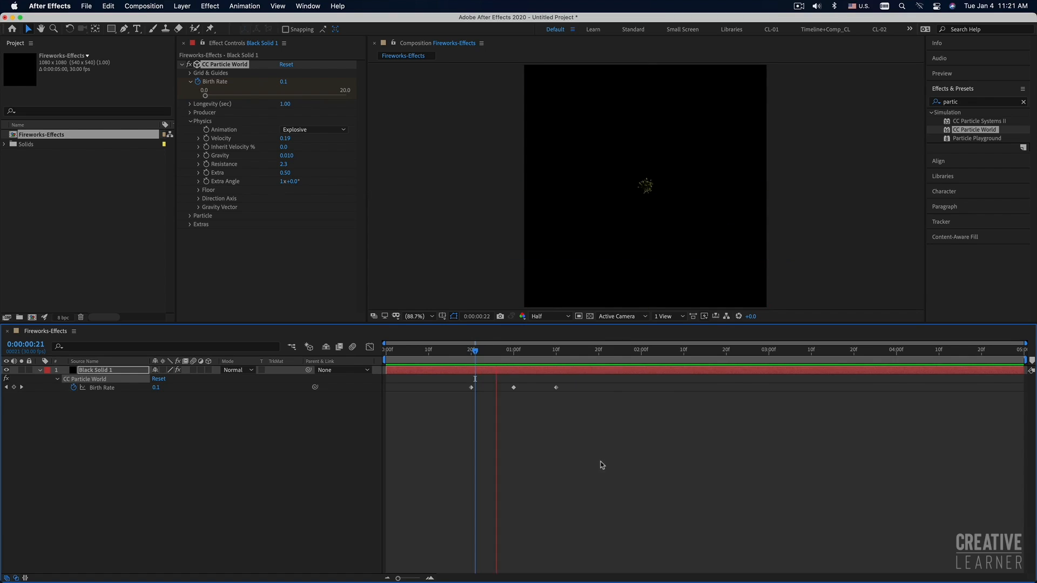
key(space)
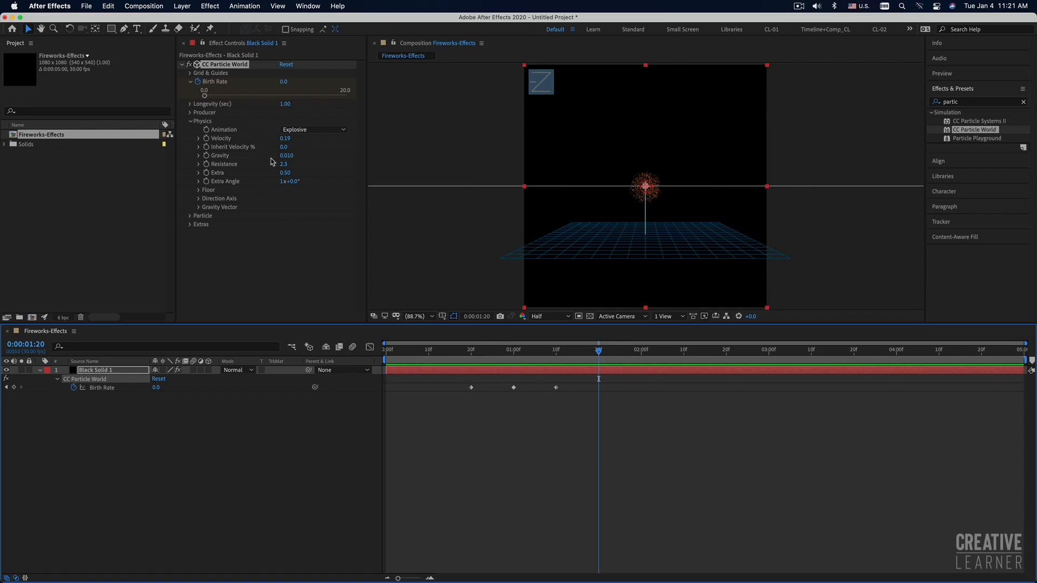
Set the Physics Extra value to 0.65 and play the burst from 0:00:00:28, 0:00:00:21 and 0:00:00:20
drag(286, 174, 303, 173)
click(505, 348)
key(space)
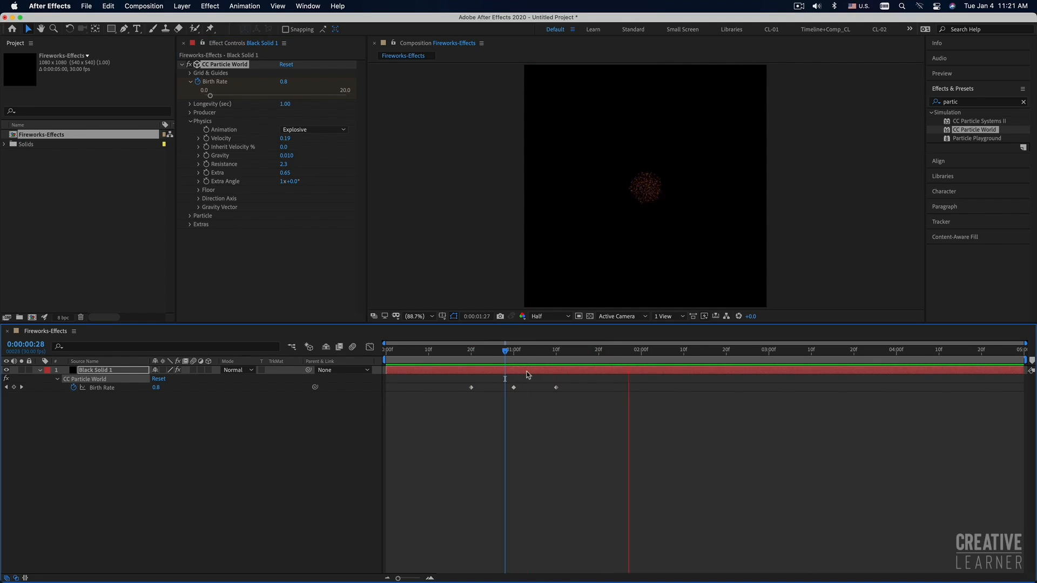
key(space)
click(475, 350)
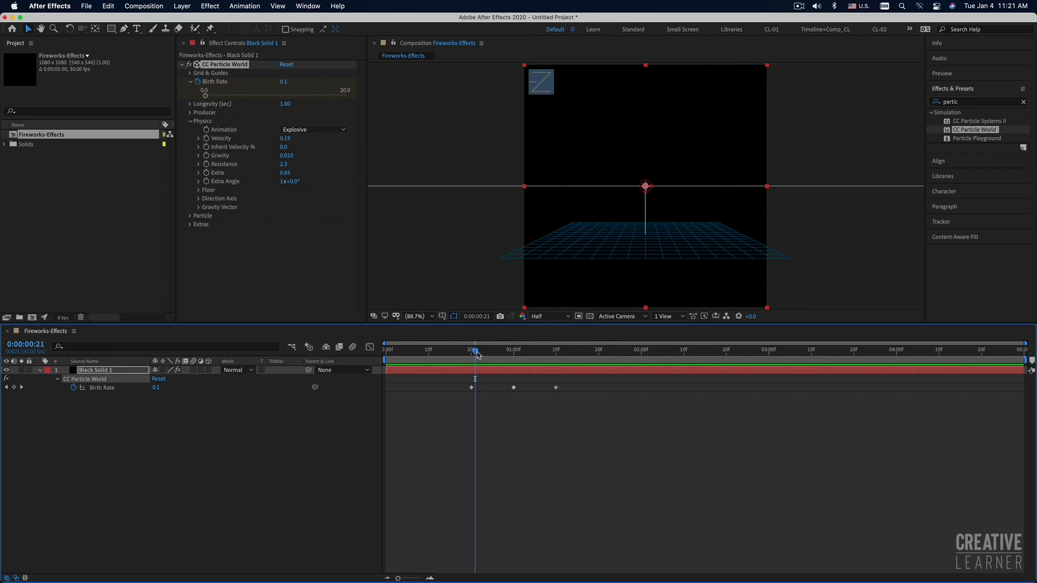
key(space)
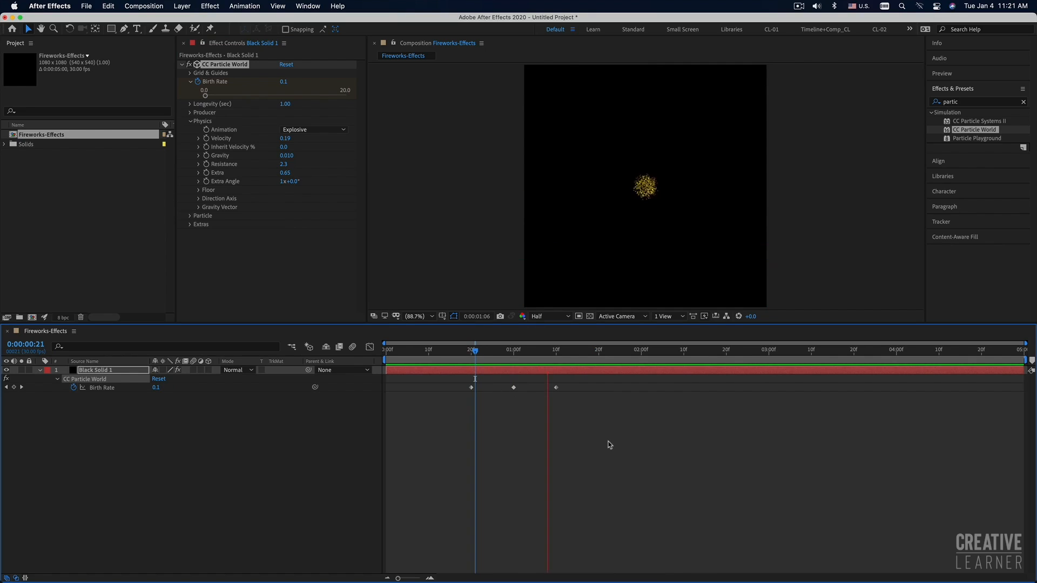
key(space)
drag(488, 354, 471, 359)
key(space)
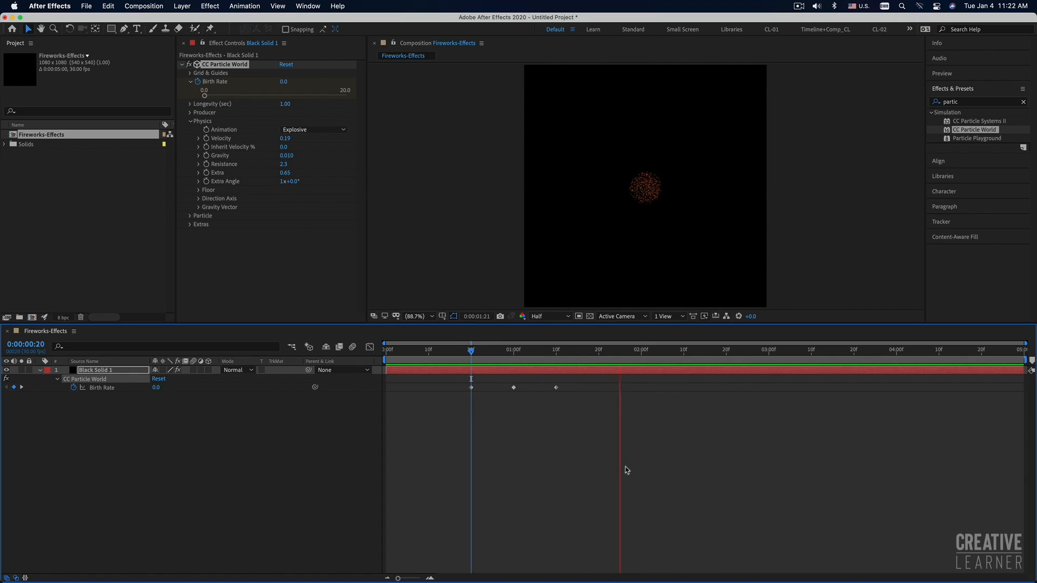
key(space)
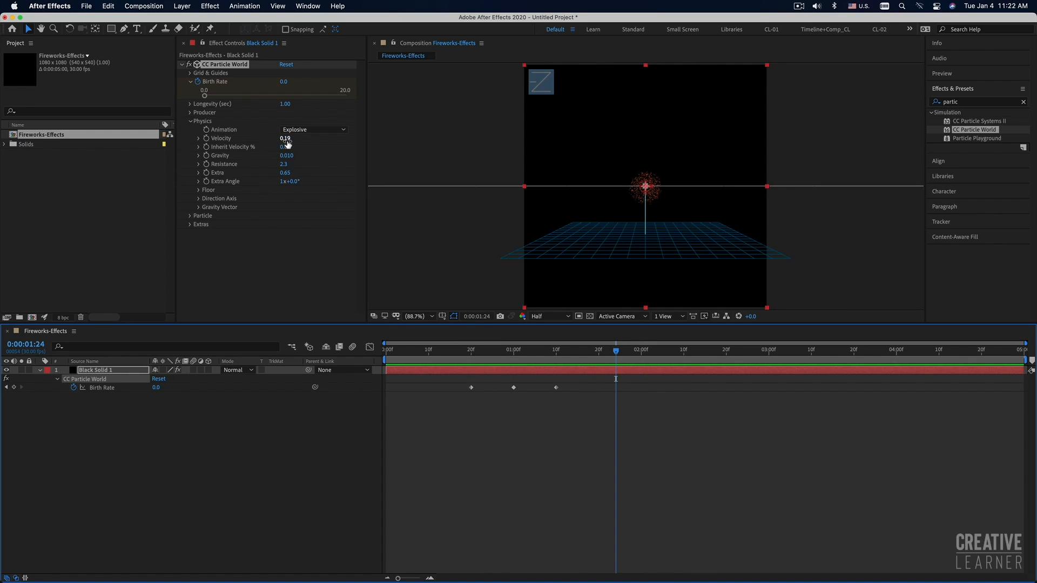
Set the particle Velocity to 0.56 and play the burst from 0:00:00:21 to check its size
drag(285, 139, 308, 139)
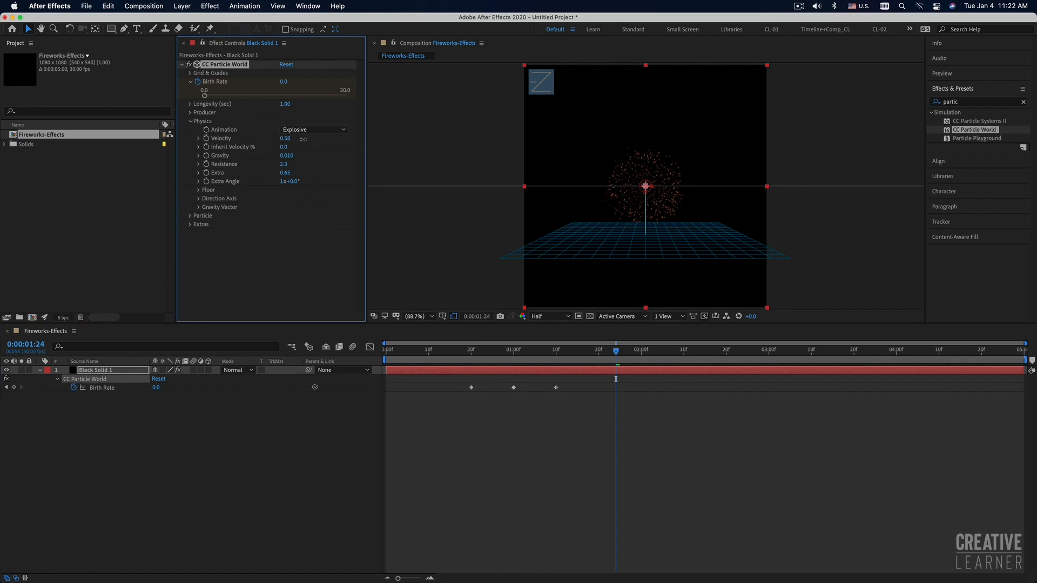
drag(303, 139, 304, 140)
drag(492, 352, 475, 357)
key(space)
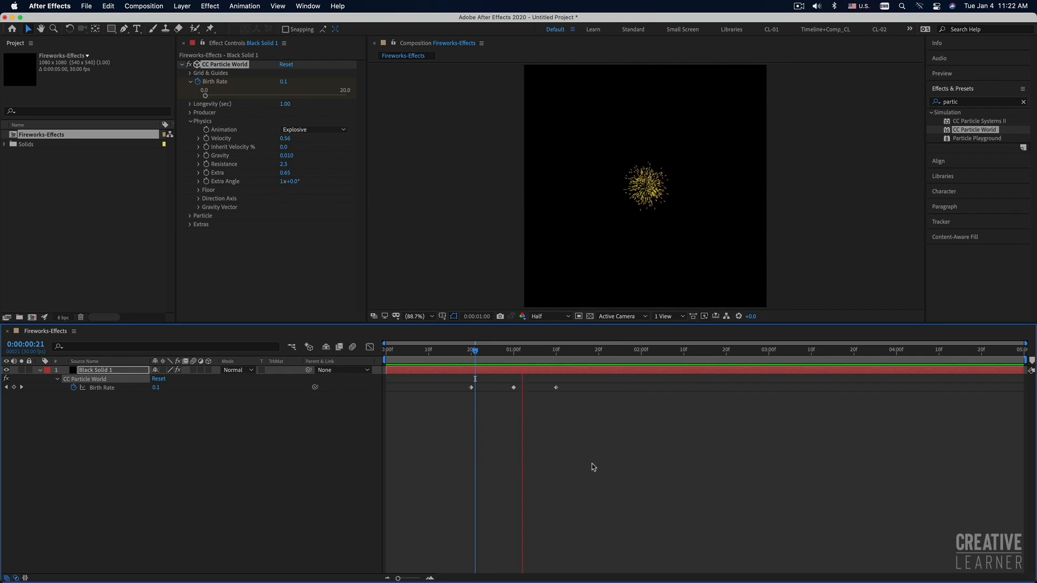
key(space)
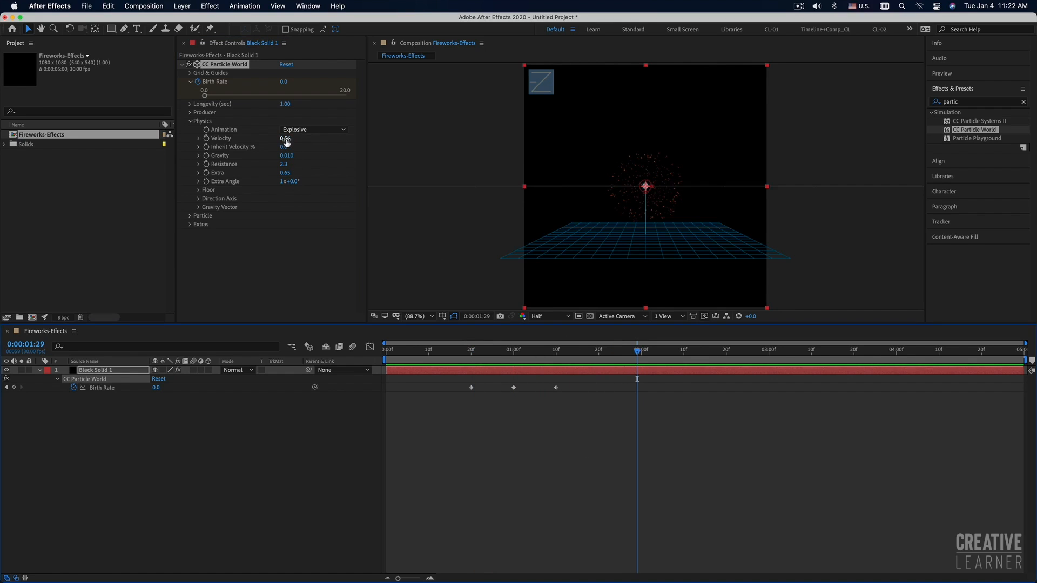
Set the particle Velocity to 0.30, play the burst from 0:00:00:21, and return to 0:00:00:24
drag(286, 141, 281, 139)
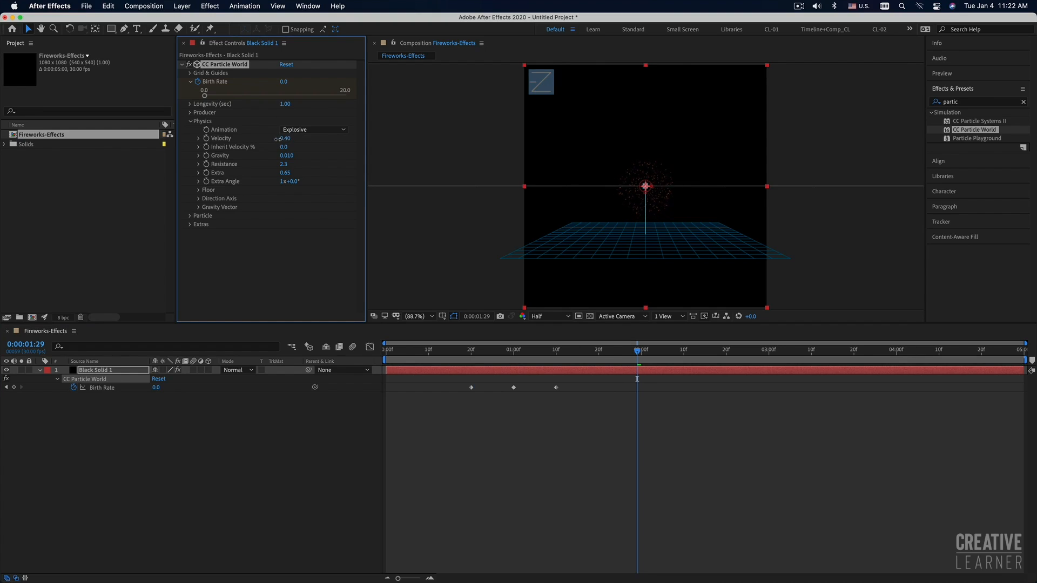
drag(494, 355, 476, 357)
key(space)
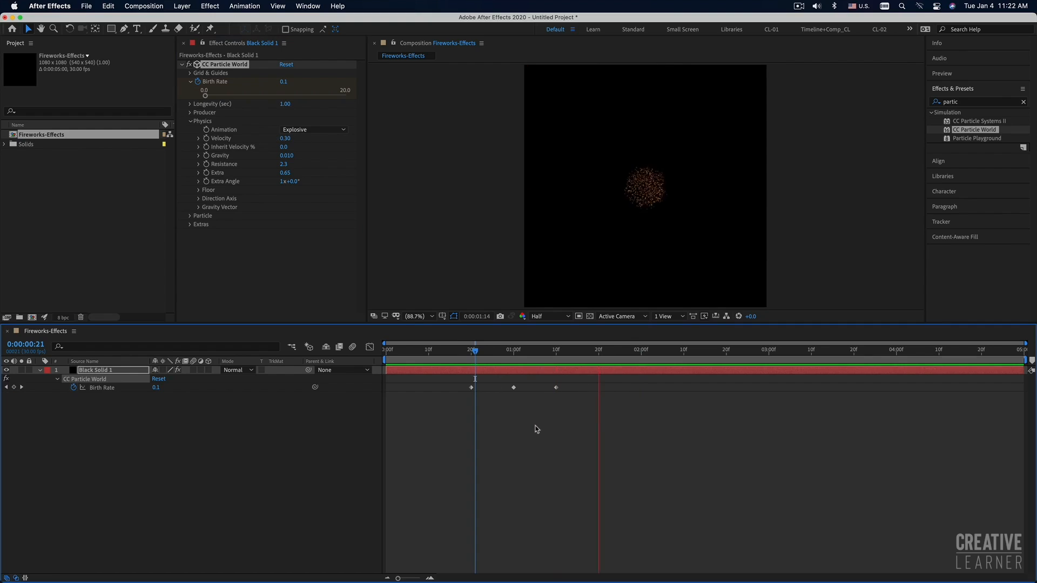
key(space)
click(488, 352)
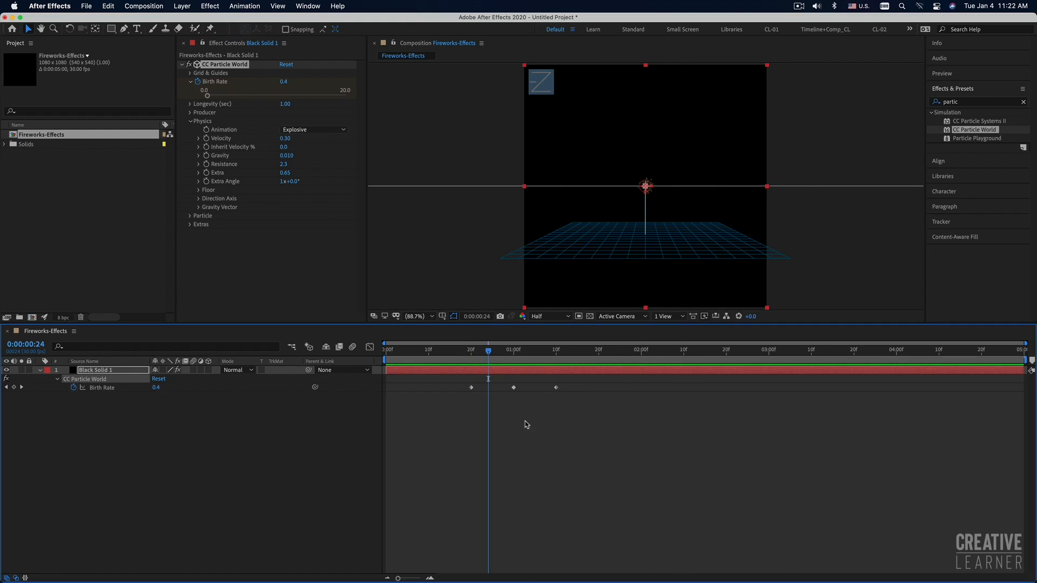
Expand the Black Solid 1 layer's Transform properties and select its Scale
click(518, 382)
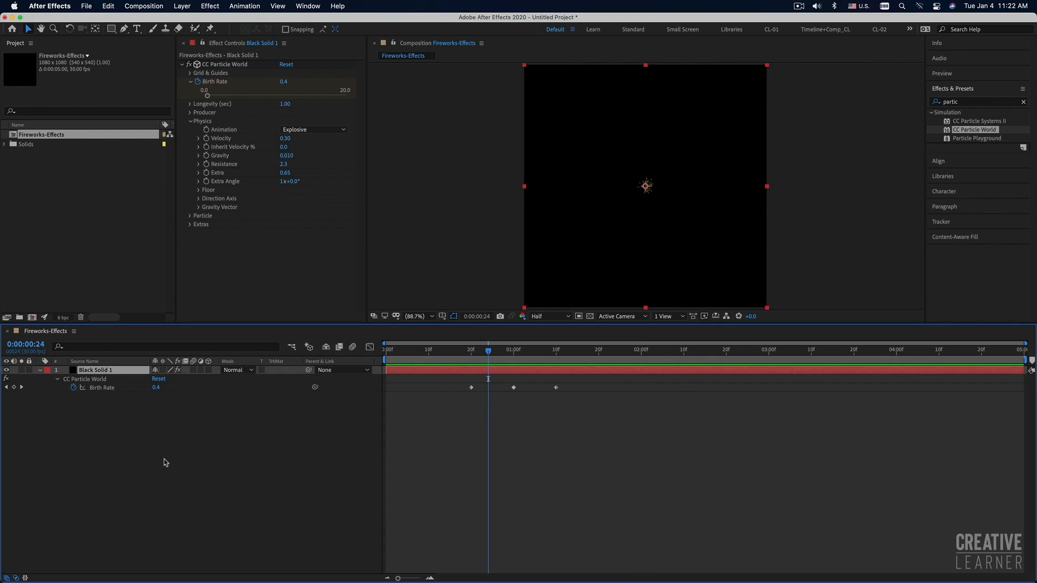
click(40, 370)
click(40, 370)
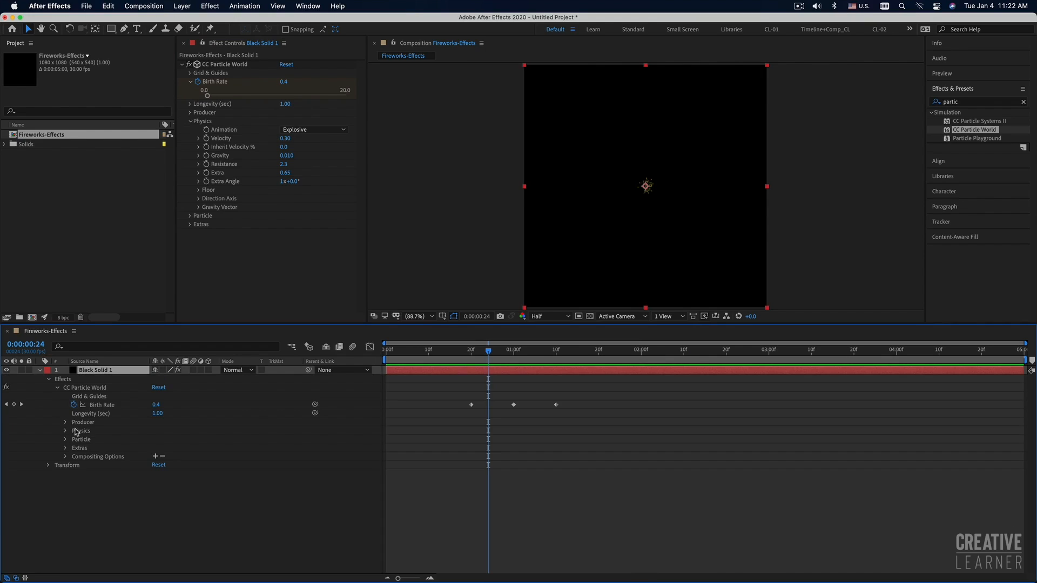
click(48, 465)
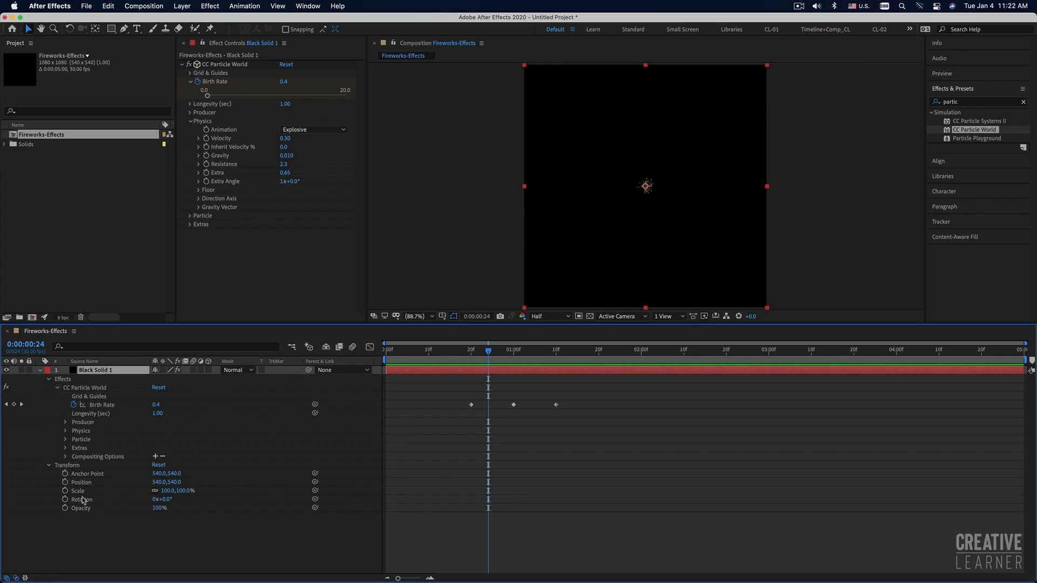
click(82, 492)
click(65, 491)
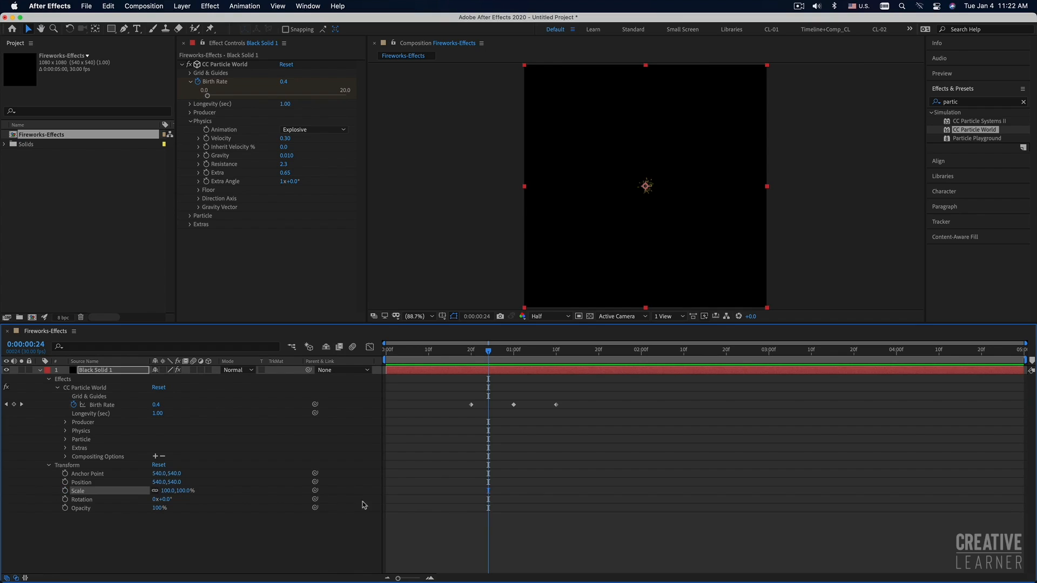
Try enlarging the Black Solid 1 layer's Scale to about 168% and revert it to 100%
click(183, 491)
text(115)
key(Return)
drag(193, 491, 414, 469)
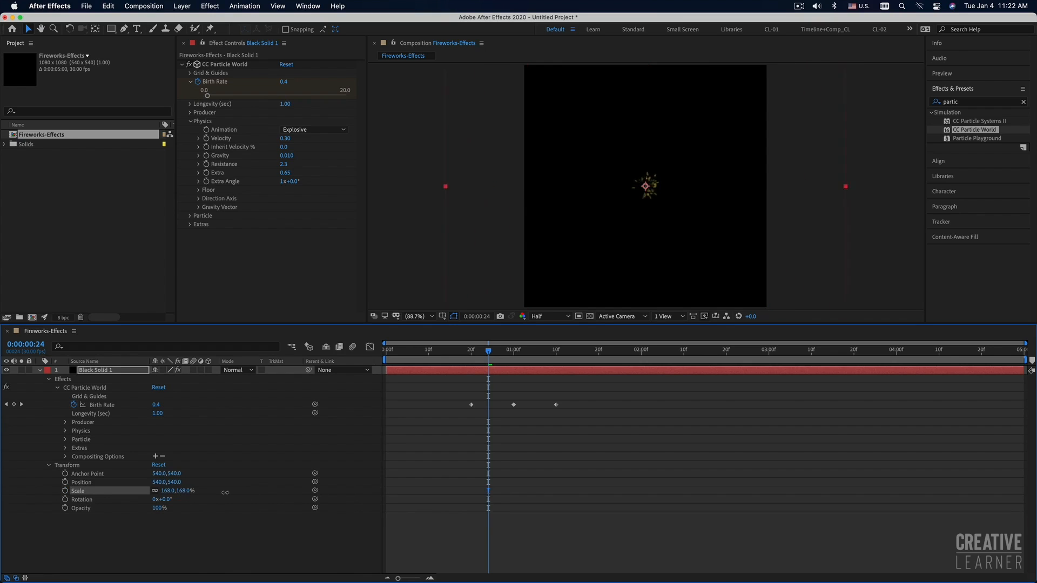
drag(492, 357, 476, 357)
key(space)
key(space)
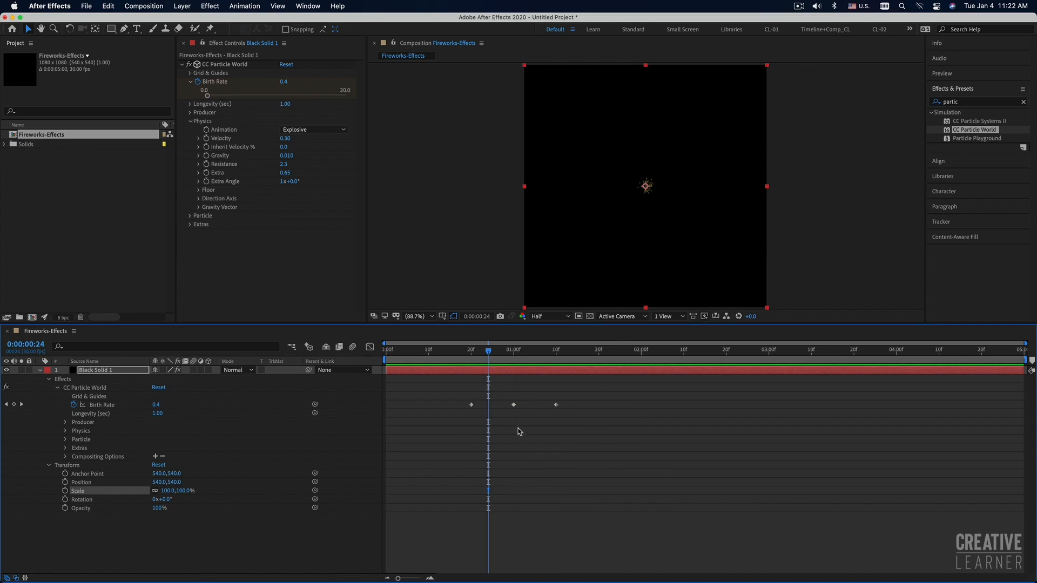
Play the burst from around 0:00:00:21 with the layer at its original scale
drag(481, 354, 476, 354)
key(space)
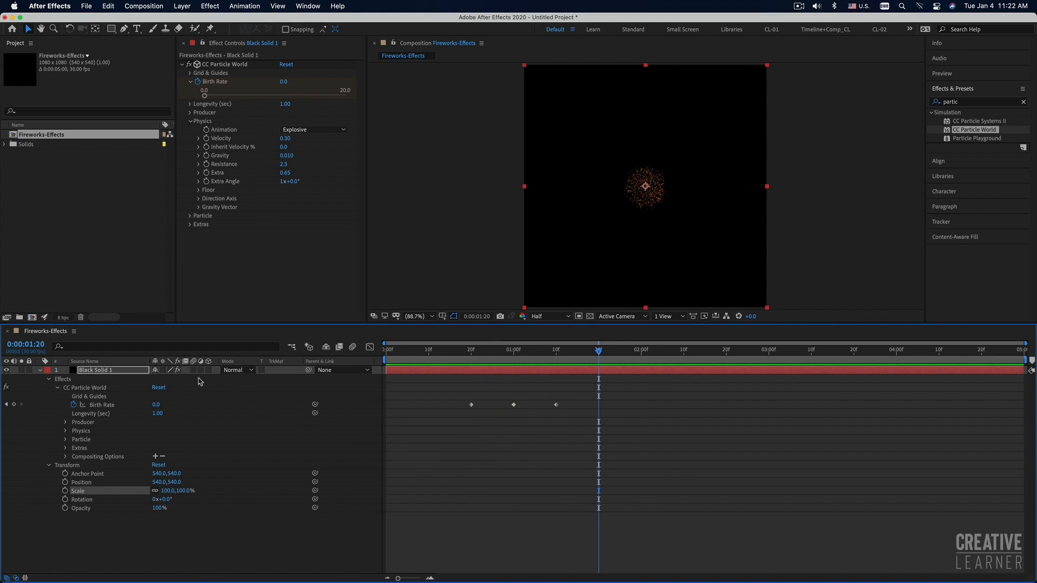
Set the Black Solid 1 layer's Scale to 152% and play the enlarged burst from 0:00:01:09
click(163, 370)
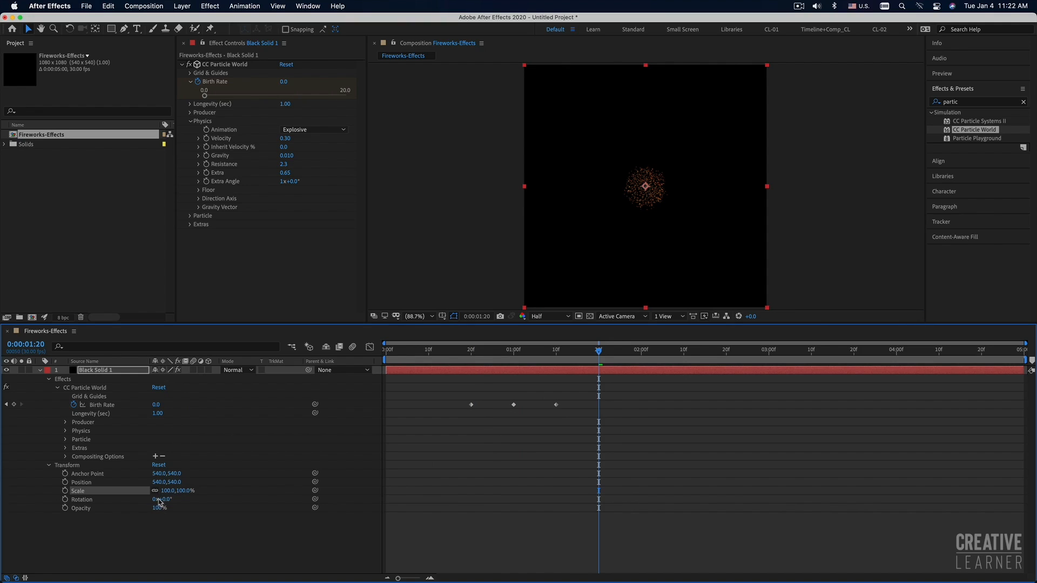
drag(182, 495, 199, 491)
mouse_move(531, 353)
mouse_down()
mouse_move(513, 356)
mouse_move(552, 357)
mouse_up()
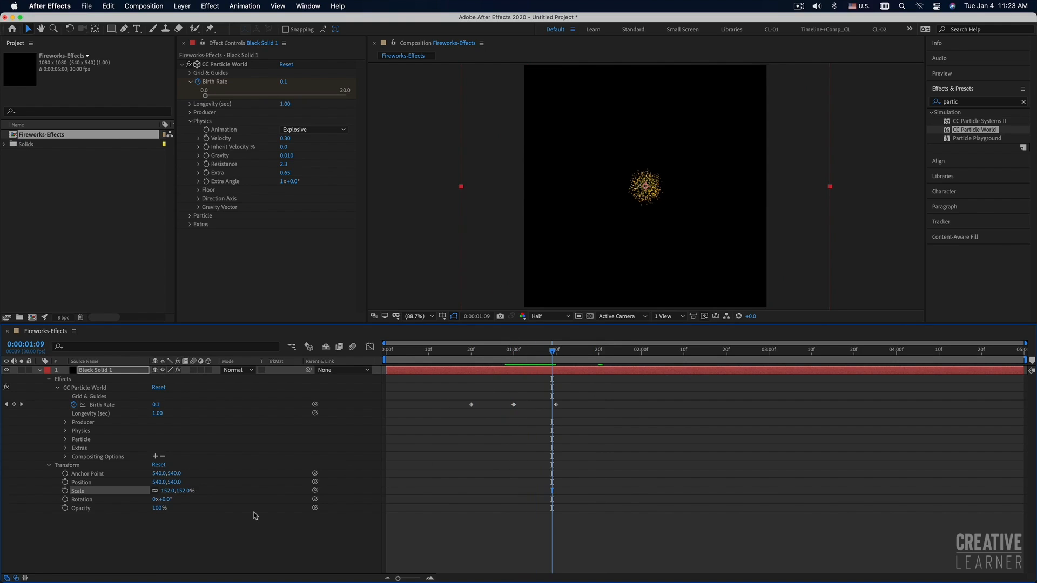
key(space)
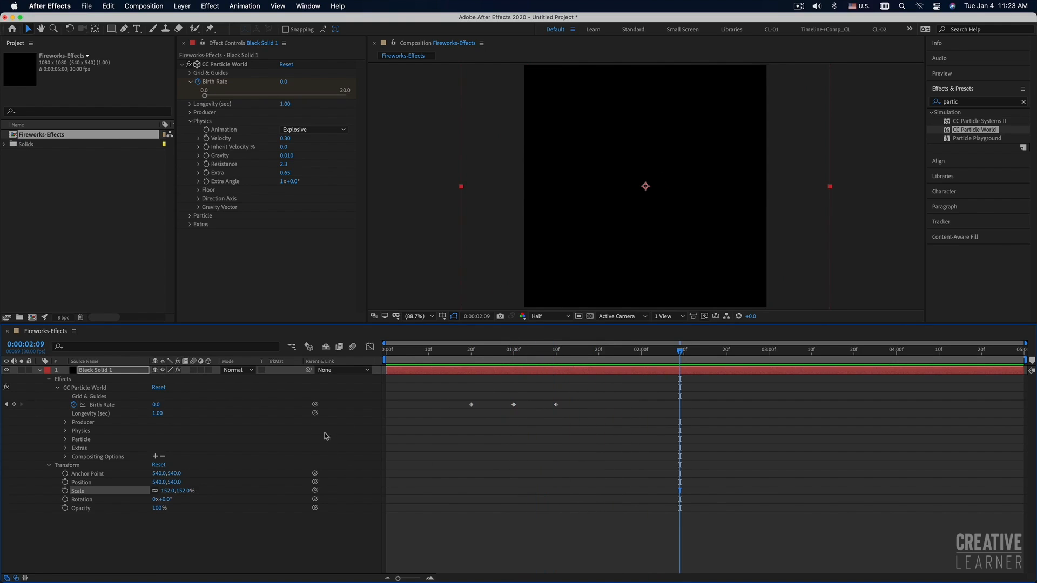
click(475, 354)
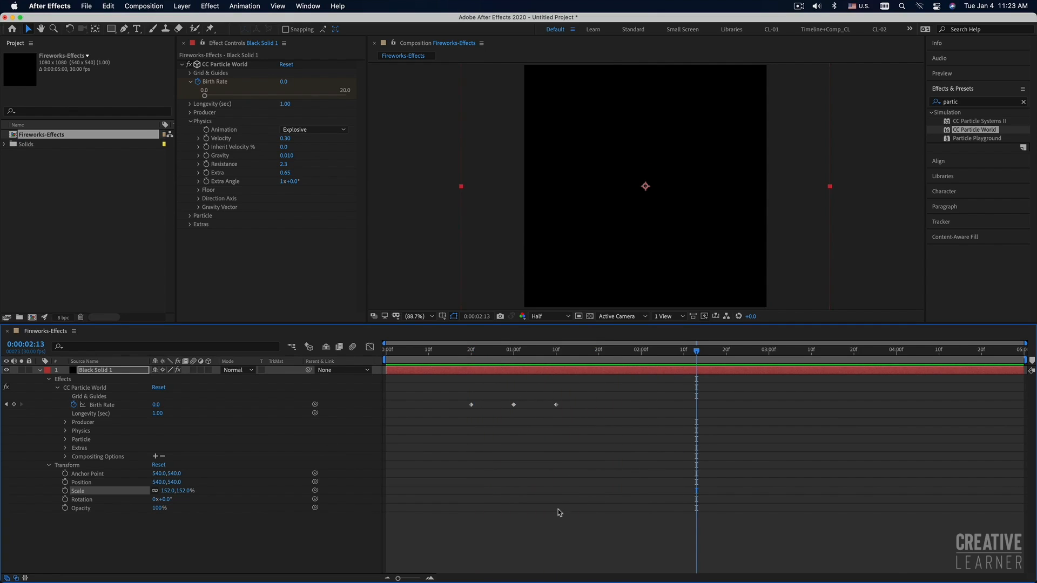
Reveal only the keyframed properties of the Black Solid 1 layer and play the burst from 0:00:00:20
click(39, 372)
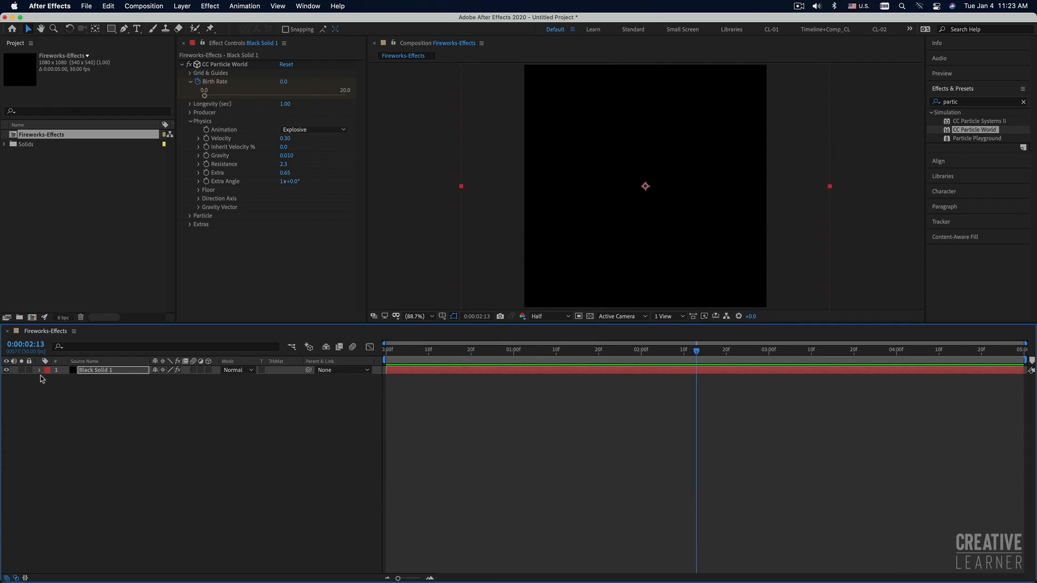
click(188, 465)
click(504, 371)
key(u)
click(471, 350)
key(space)
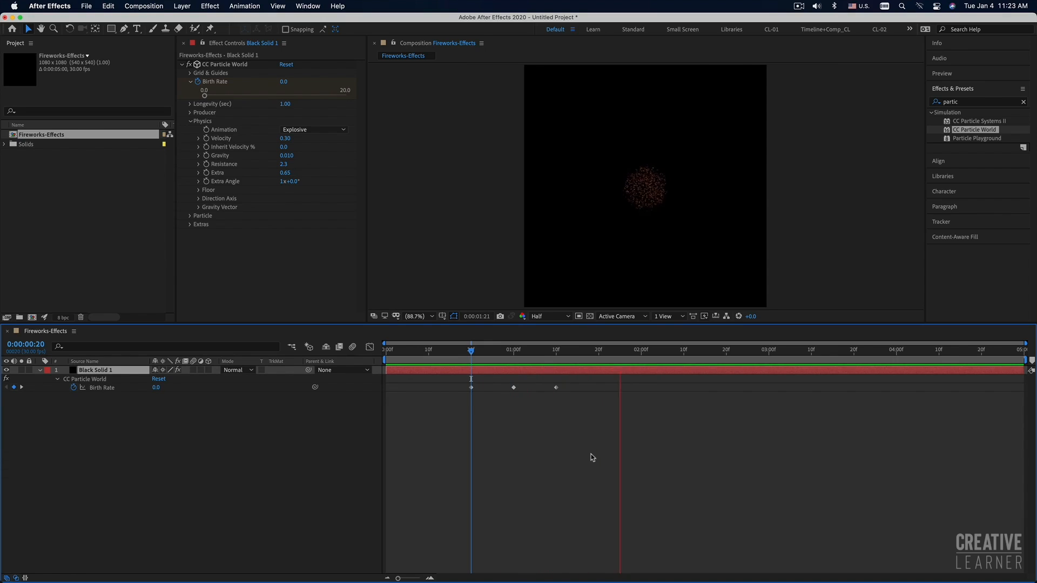
key(space)
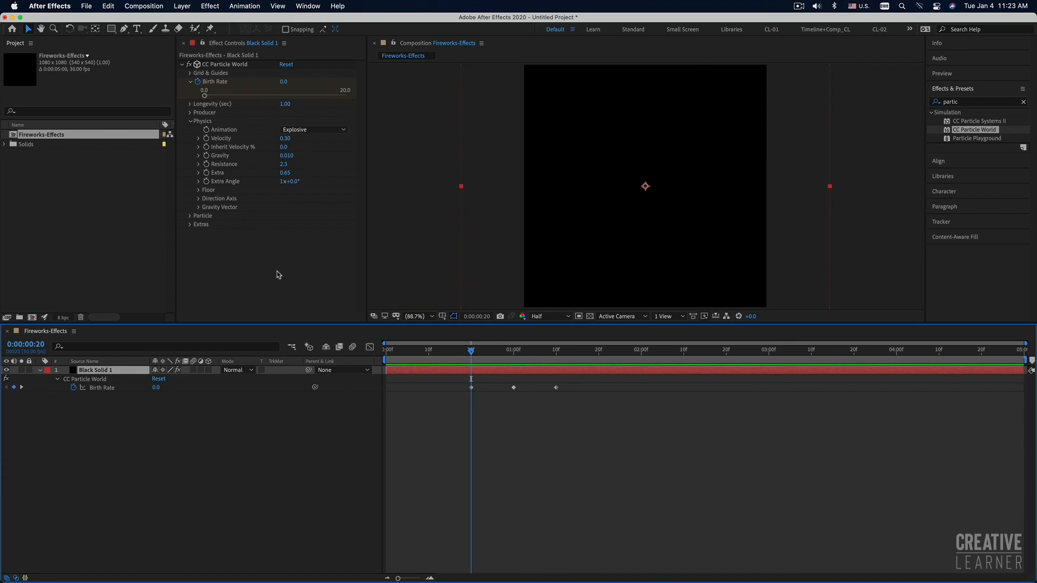
In the particle effect's Extras, set the Effect Camera Distance to 0.21
click(190, 225)
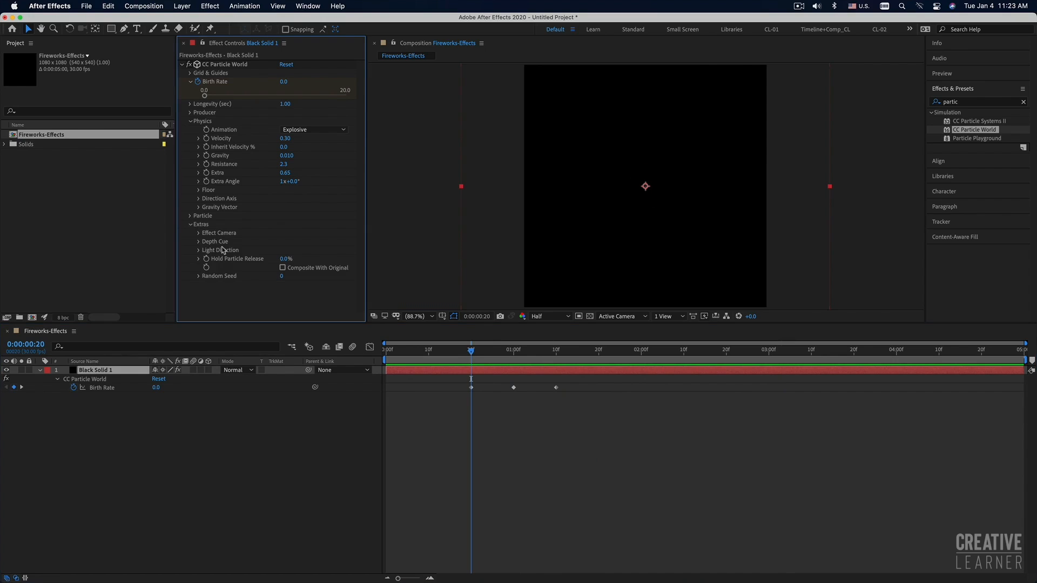
click(199, 233)
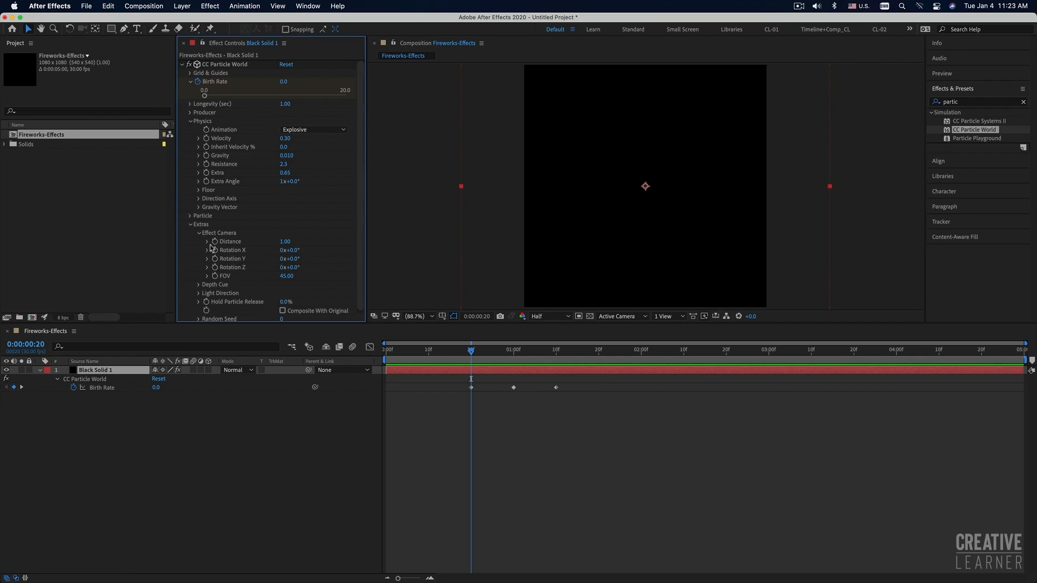
click(473, 351)
drag(473, 351, 540, 358)
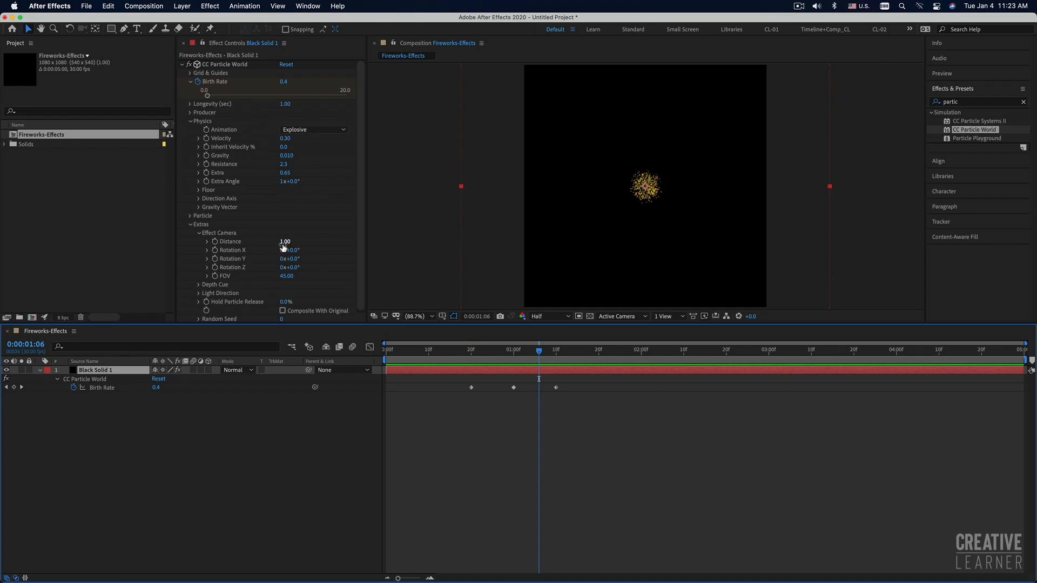
drag(286, 245, 249, 247)
drag(490, 354, 475, 355)
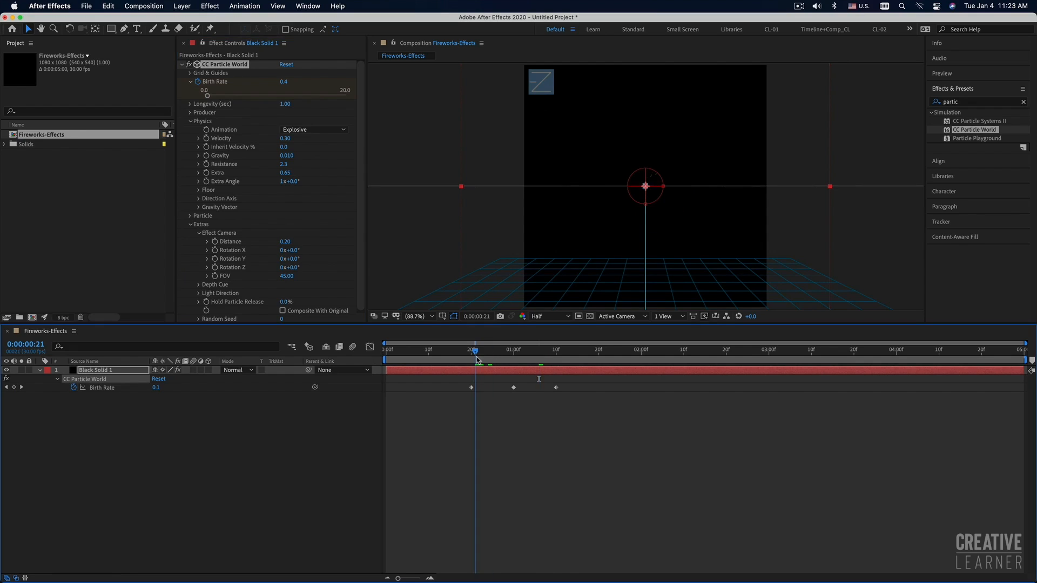
drag(286, 244, 287, 244)
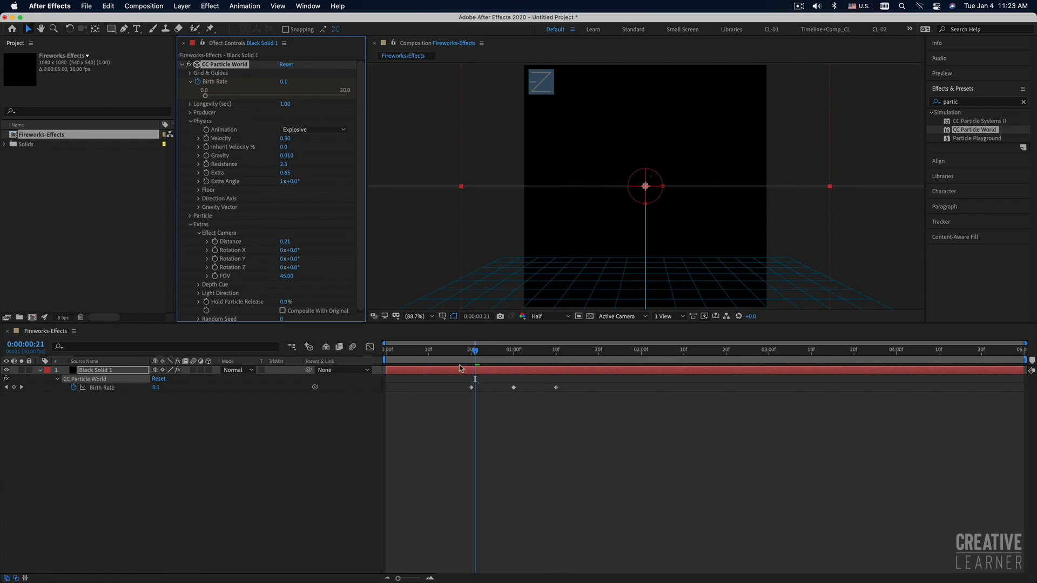
Preview the burst with the closer effect camera, examining 0:00:01:03 and replaying from 0:00:00:20
key(space)
key(space)
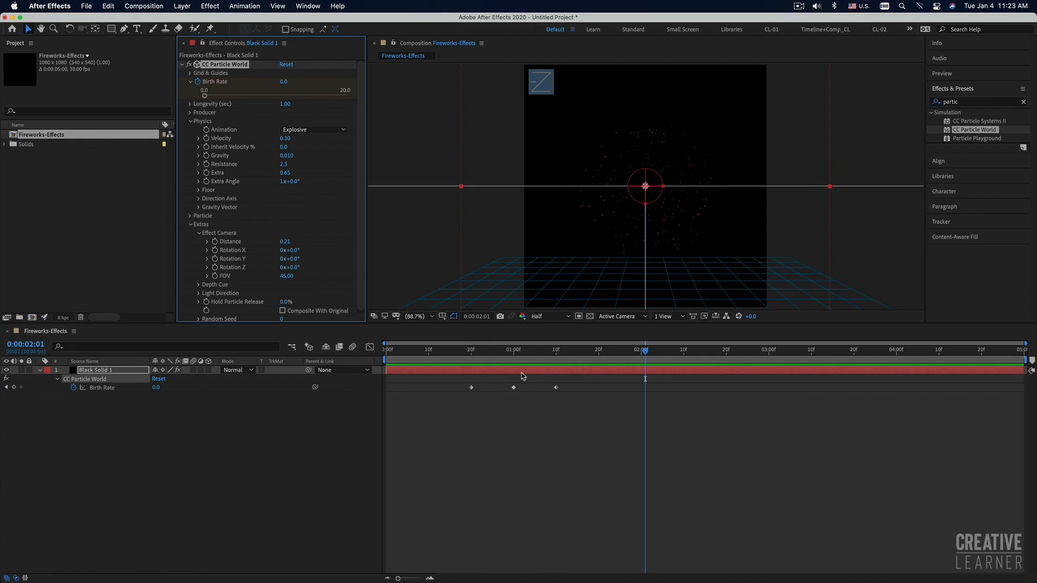
drag(475, 353, 526, 354)
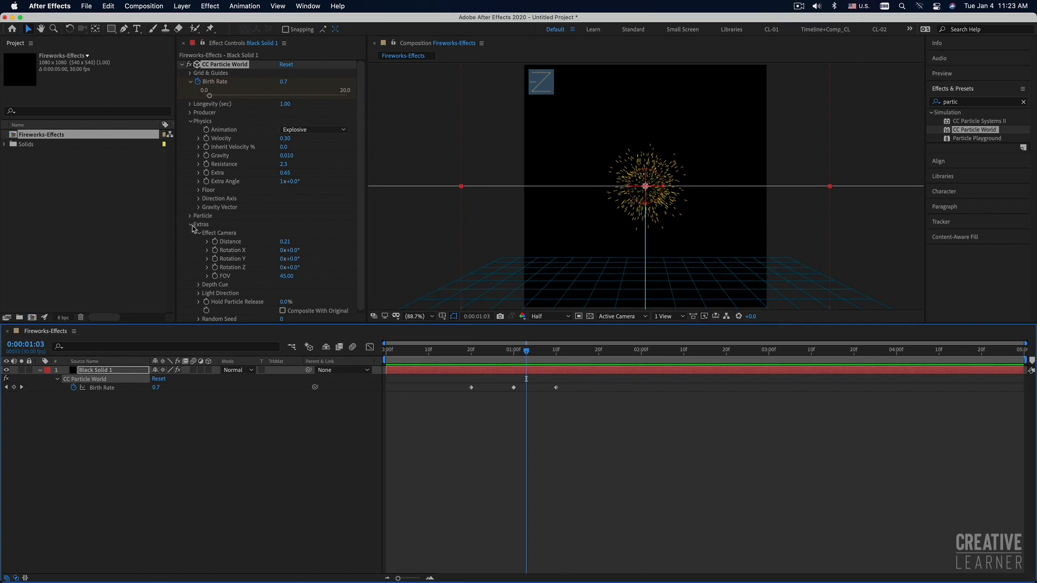
drag(282, 242, 285, 242)
click(471, 358)
key(space)
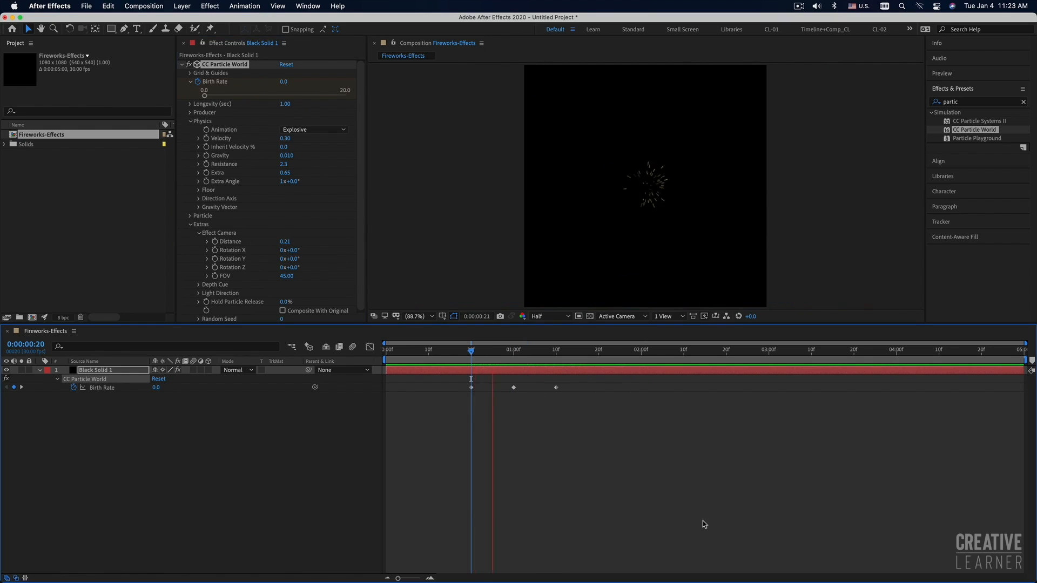
key(space)
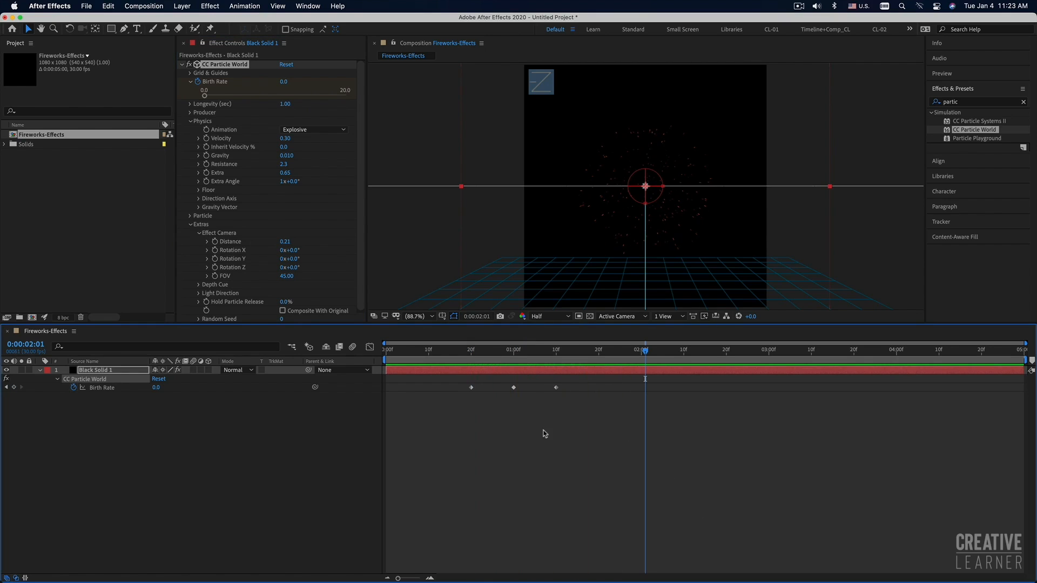
Expand the Particle settings to examine the birth and death colors, and replay the burst from 0:00:00:20
click(191, 122)
click(190, 139)
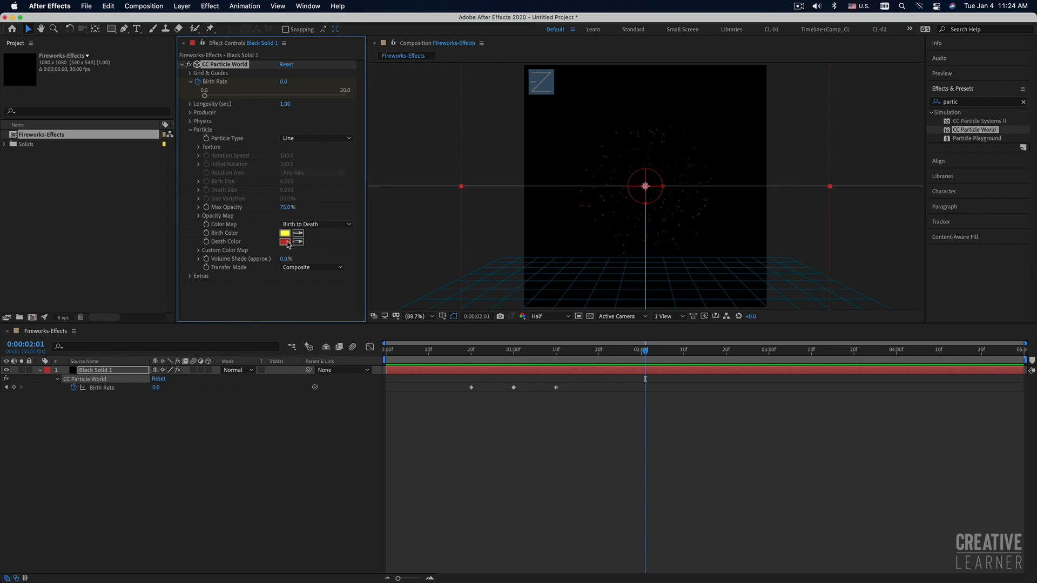
click(511, 430)
click(471, 352)
key(space)
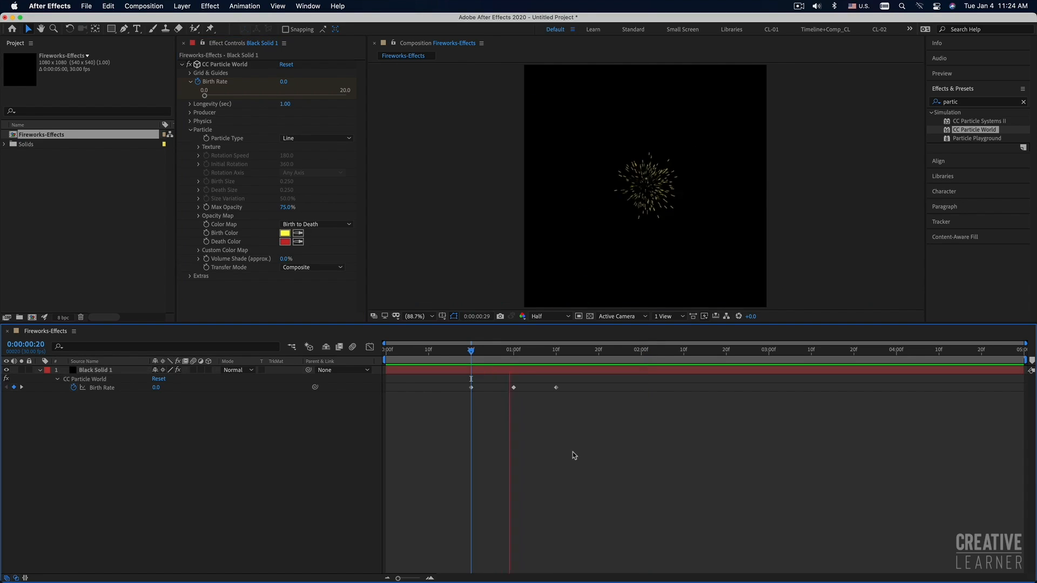
key(space)
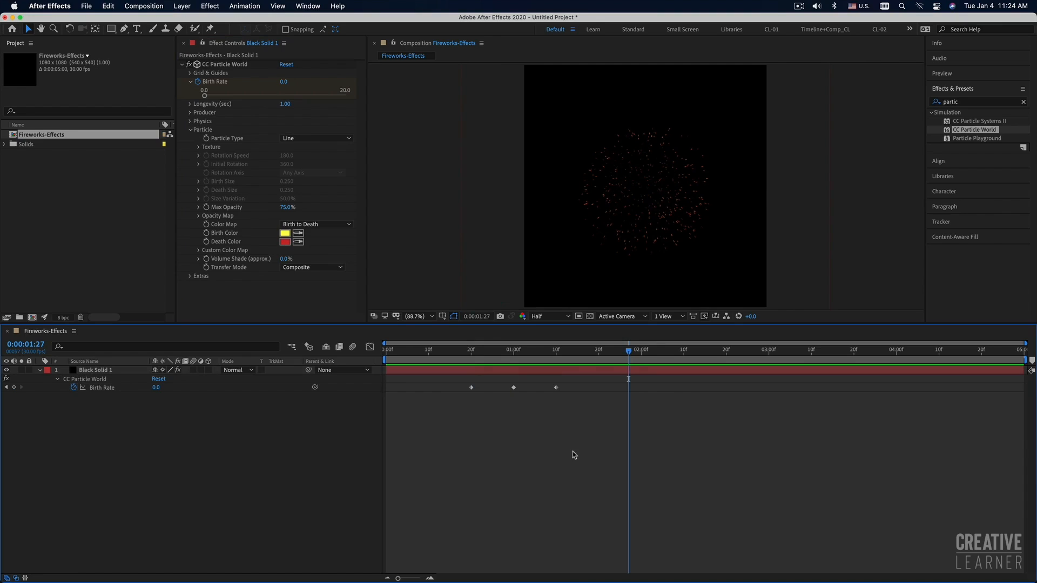
Collapse the CC Particle World settings and duplicate the Black Solid 1 layer
click(531, 371)
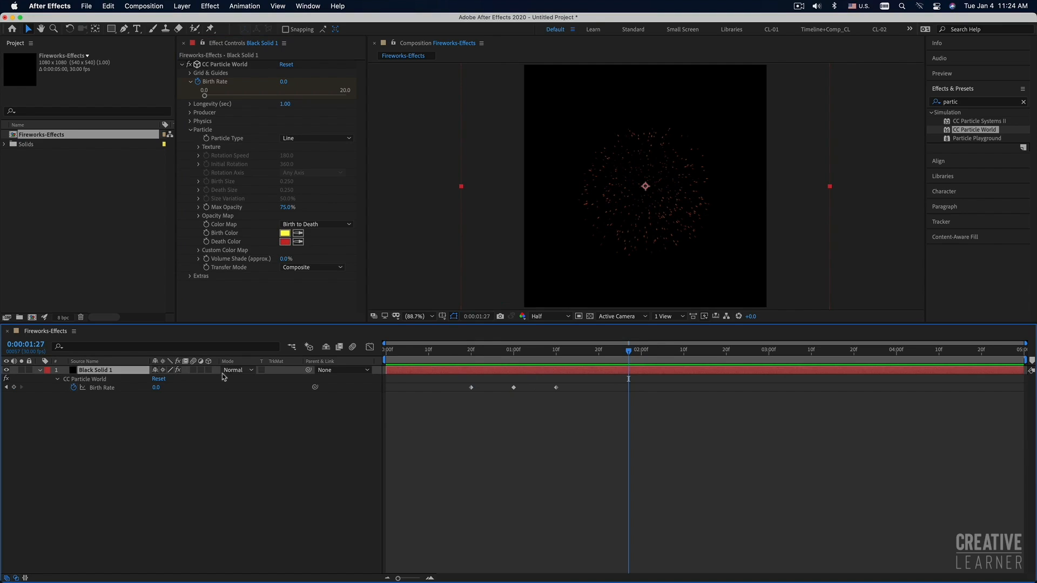
click(182, 66)
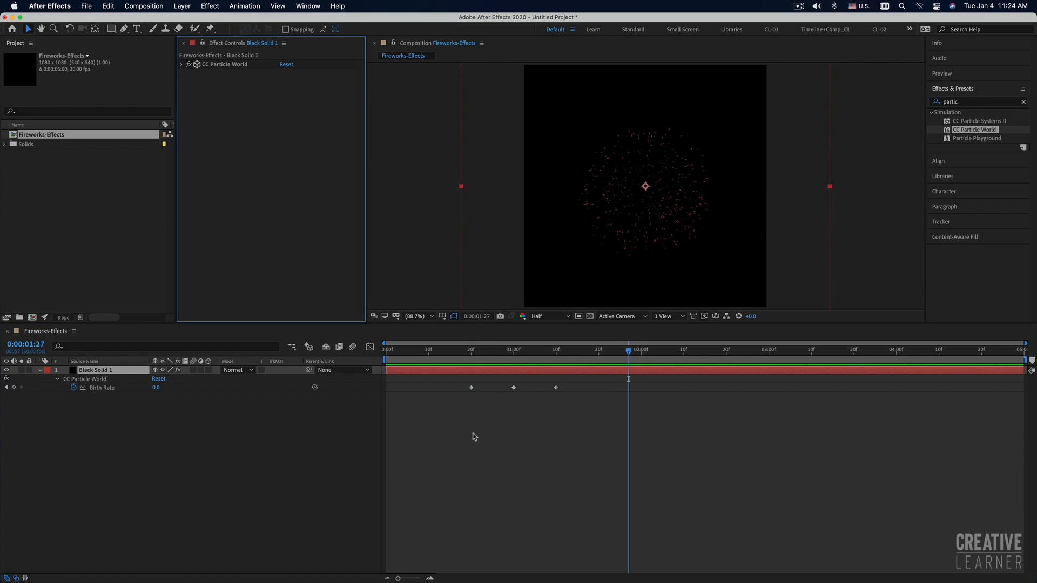
click(443, 430)
click(443, 373)
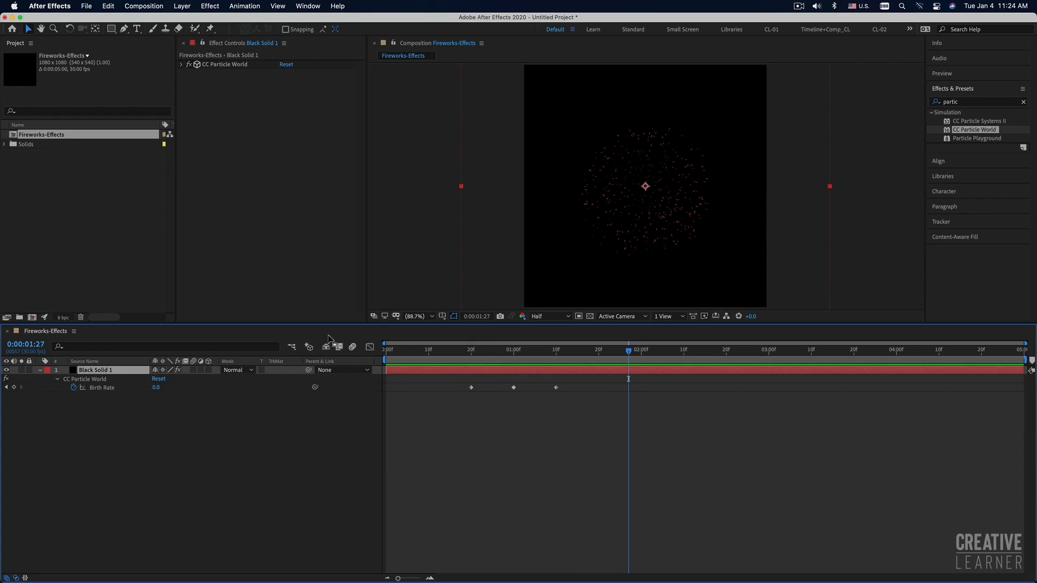
click(108, 6)
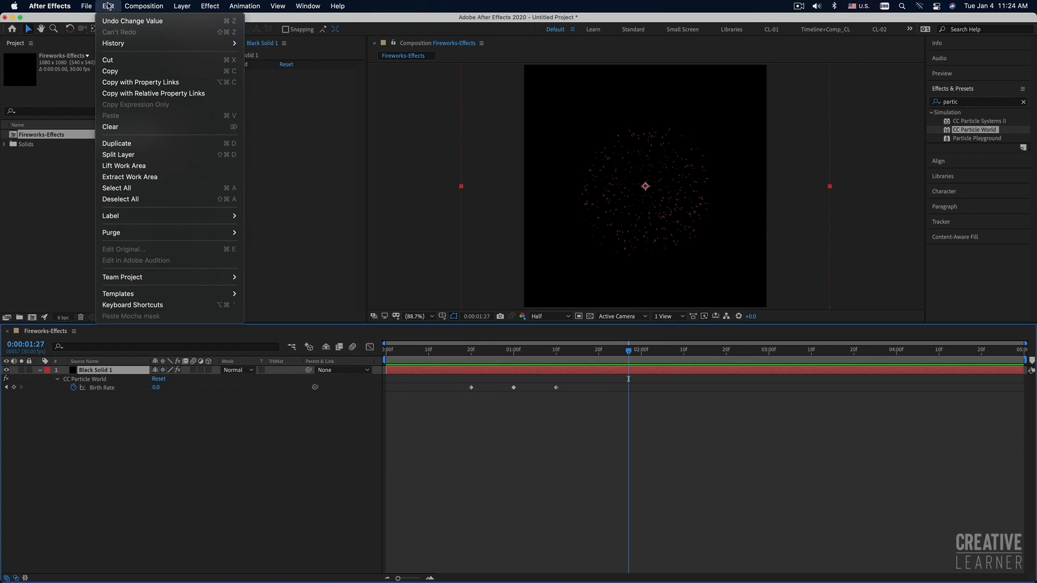
click(131, 143)
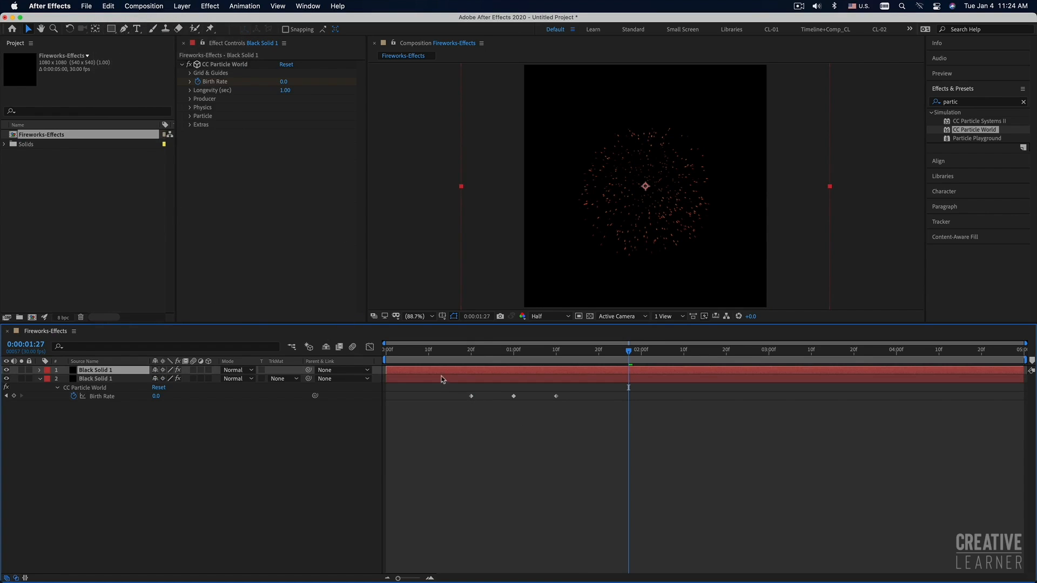
Try moving the duplicate layer up and to the right at 0:00:01:01, and undo the move
drag(463, 357, 518, 357)
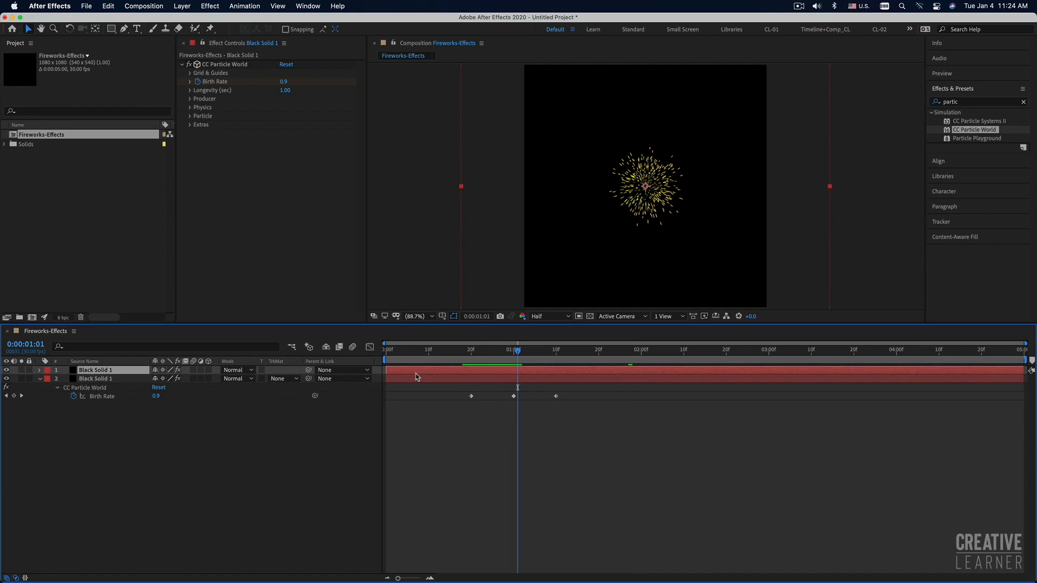
drag(585, 245, 644, 212)
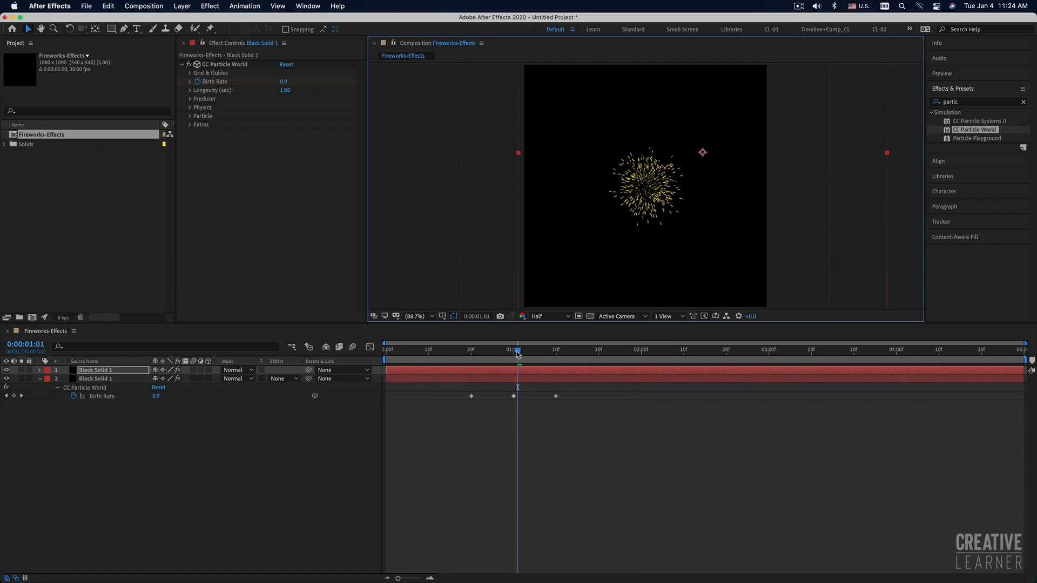
drag(518, 354, 560, 354)
click(579, 267)
key(super+z)
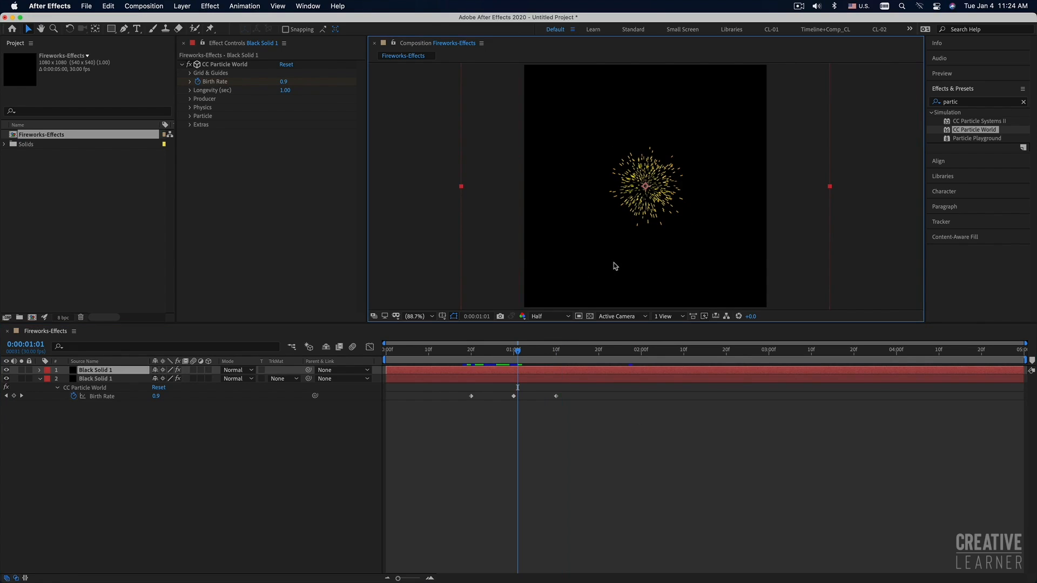
click(651, 475)
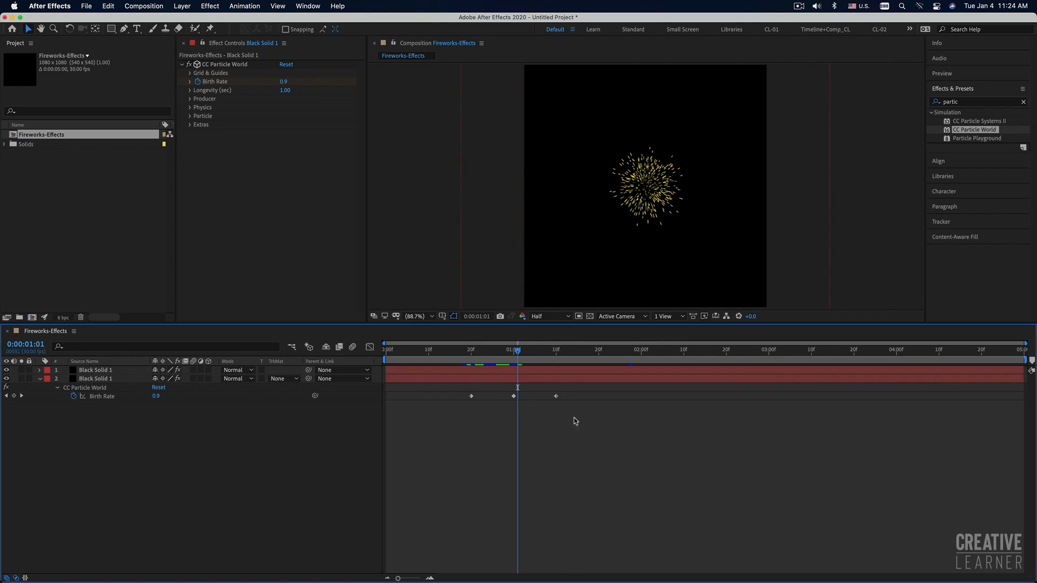
Inspect the overlapping bursts at 0:00:00:22 and 0:00:01:07 with the duplicate layer selected
click(479, 352)
click(485, 370)
drag(531, 241, 642, 240)
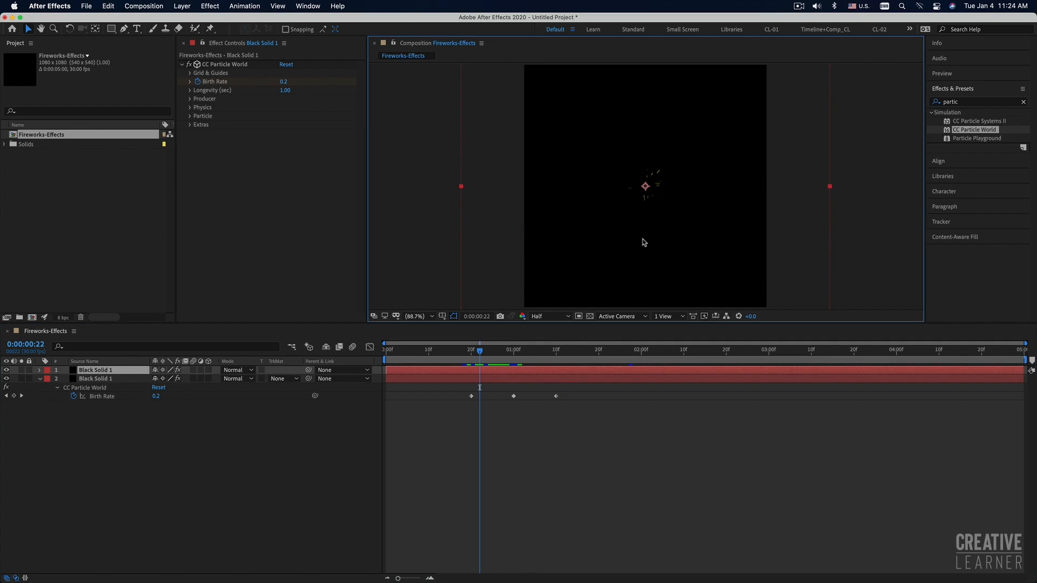
drag(507, 356, 544, 352)
drag(589, 262, 624, 261)
click(606, 447)
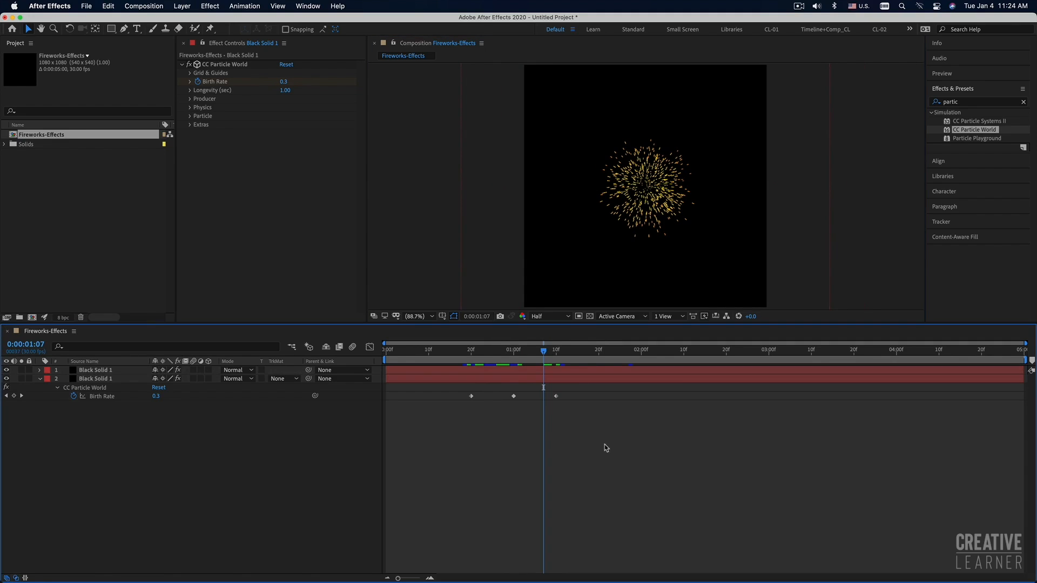
Pre-compose the lower Black Solid 1 layer as fireworks-1, moving all attributes into the new composition
click(479, 386)
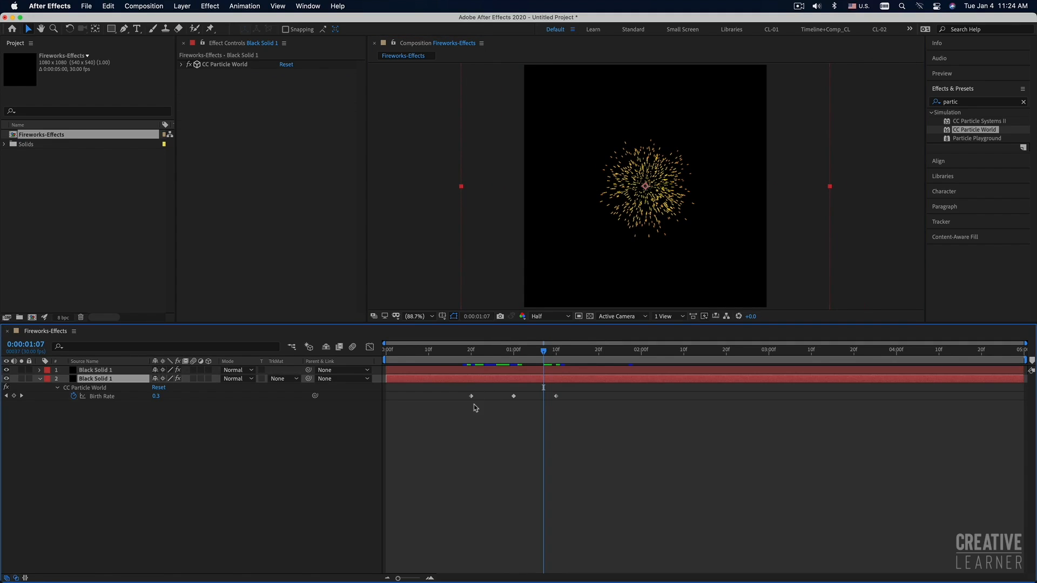
right_click(430, 383)
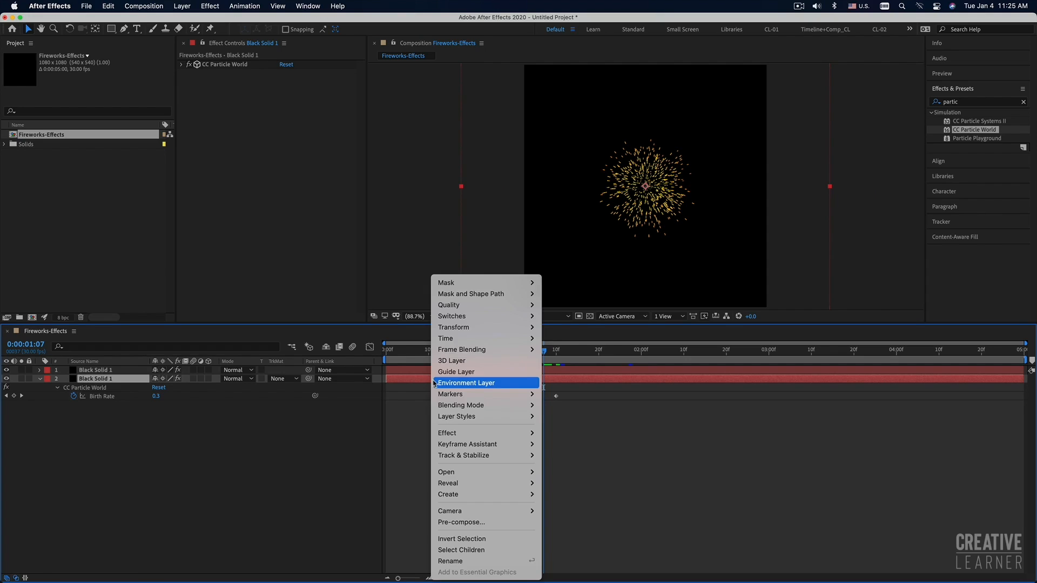
click(469, 523)
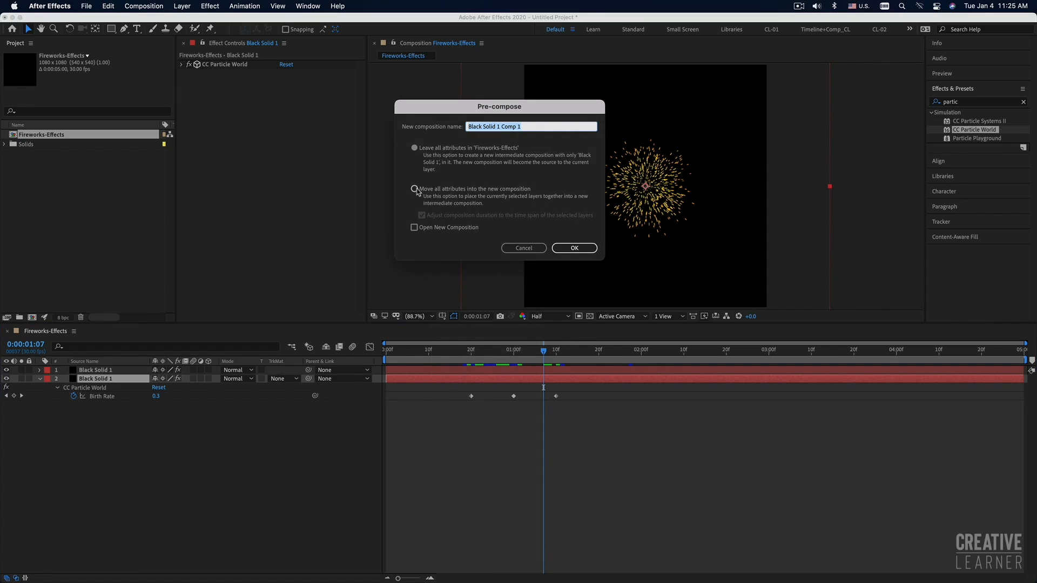
click(415, 189)
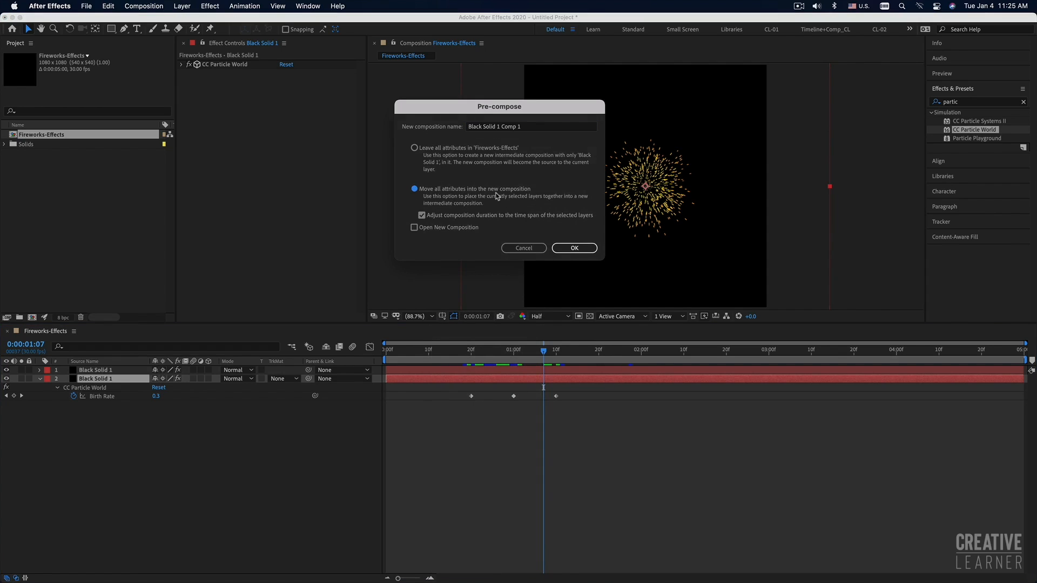
click(533, 127)
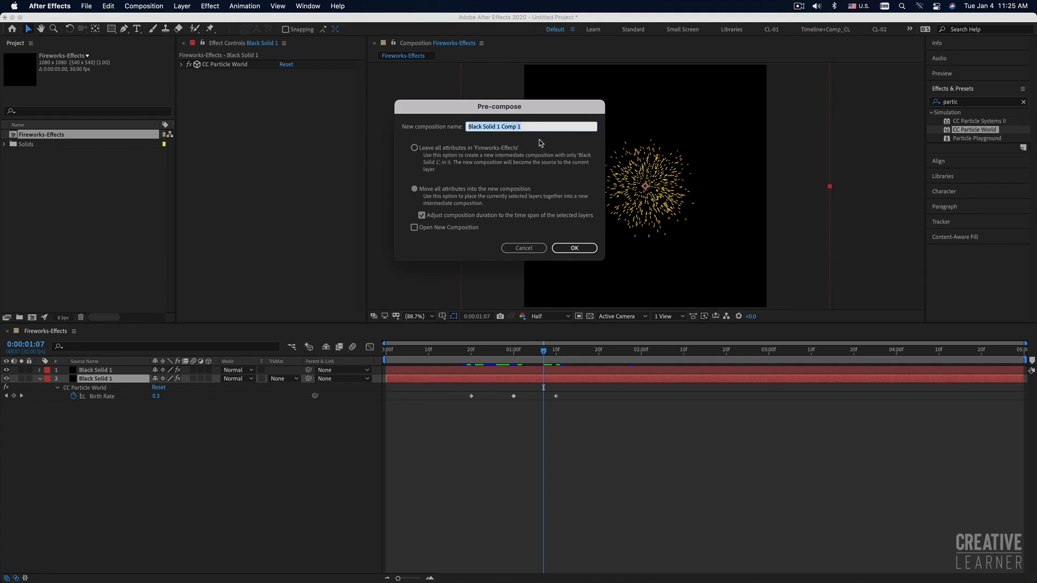
text(fireworks-1)
click(575, 248)
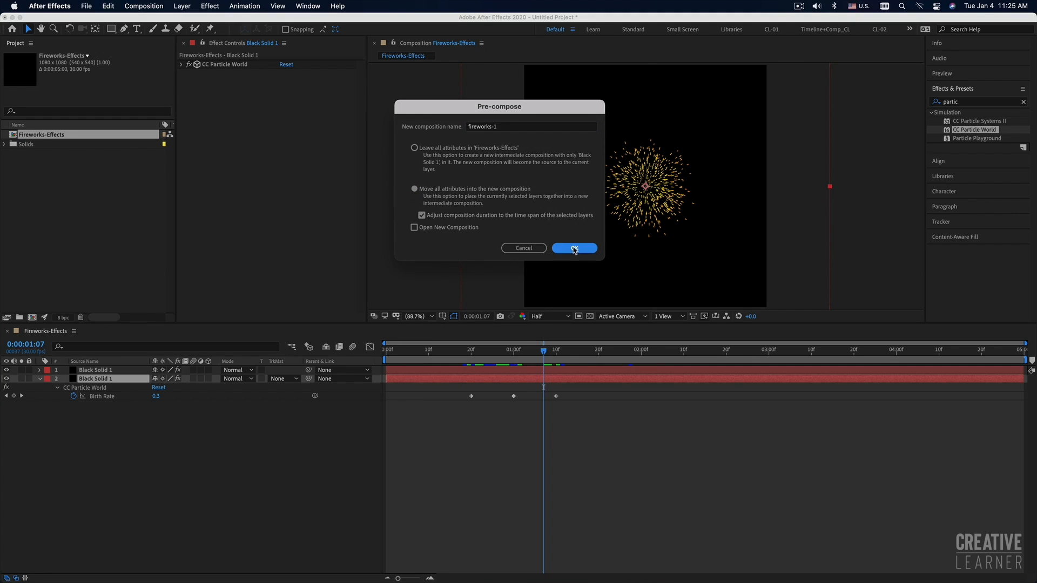
Pre-compose the remaining Black Solid 1 layer as fireworks-2, with all attributes moved into the new composition
click(426, 371)
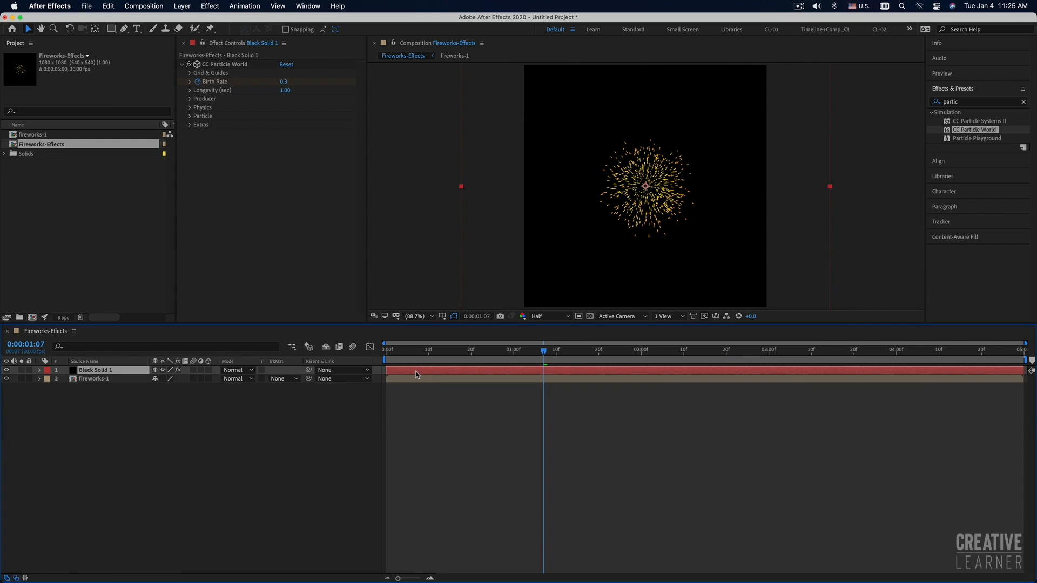
right_click(416, 374)
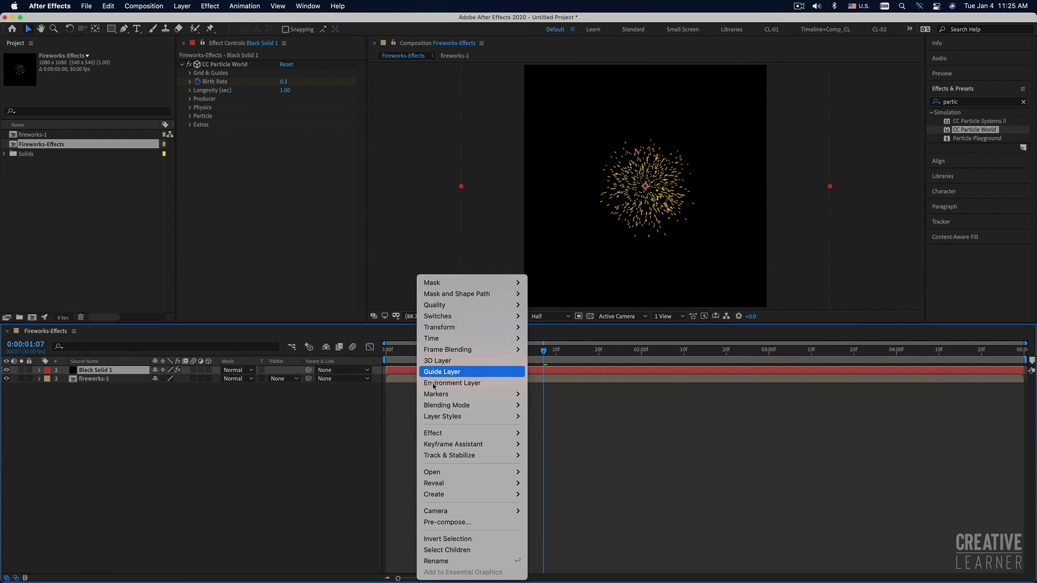
click(452, 523)
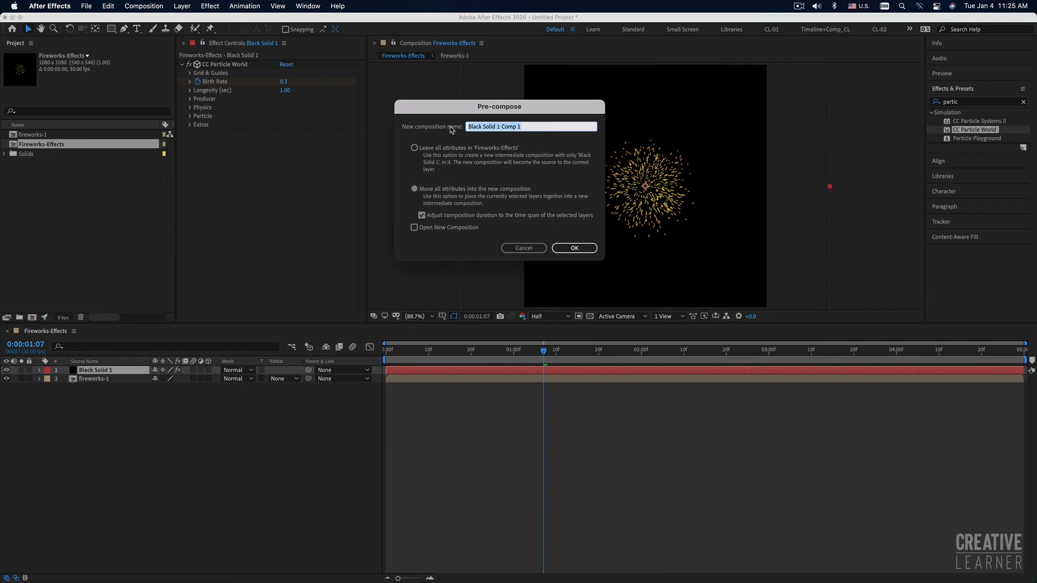
text(fireworks-2)
key(Return)
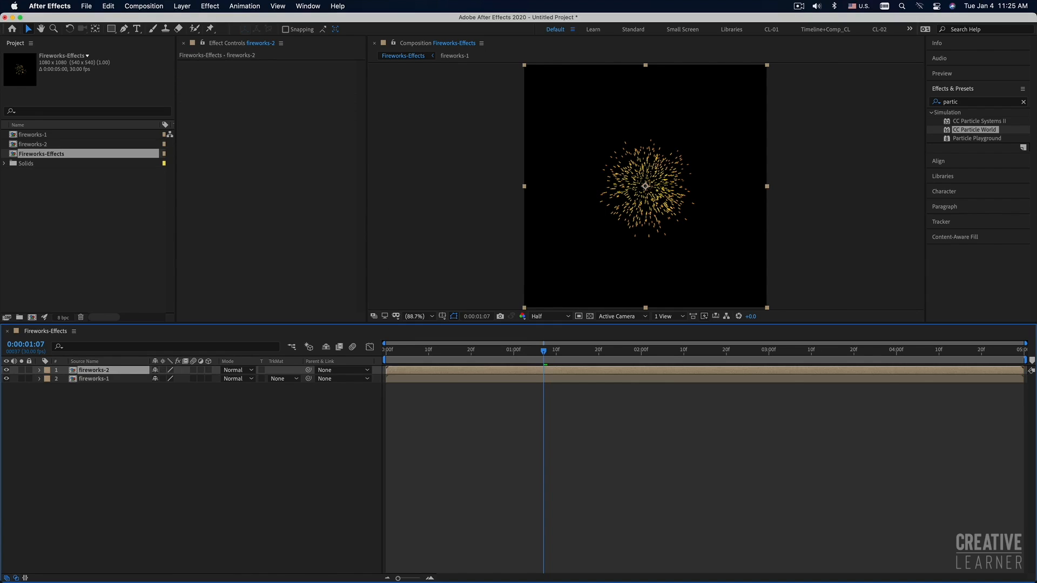
Move the fireworks-2 burst down and to the right of the other burst at 0:00:00:29
drag(389, 355, 510, 368)
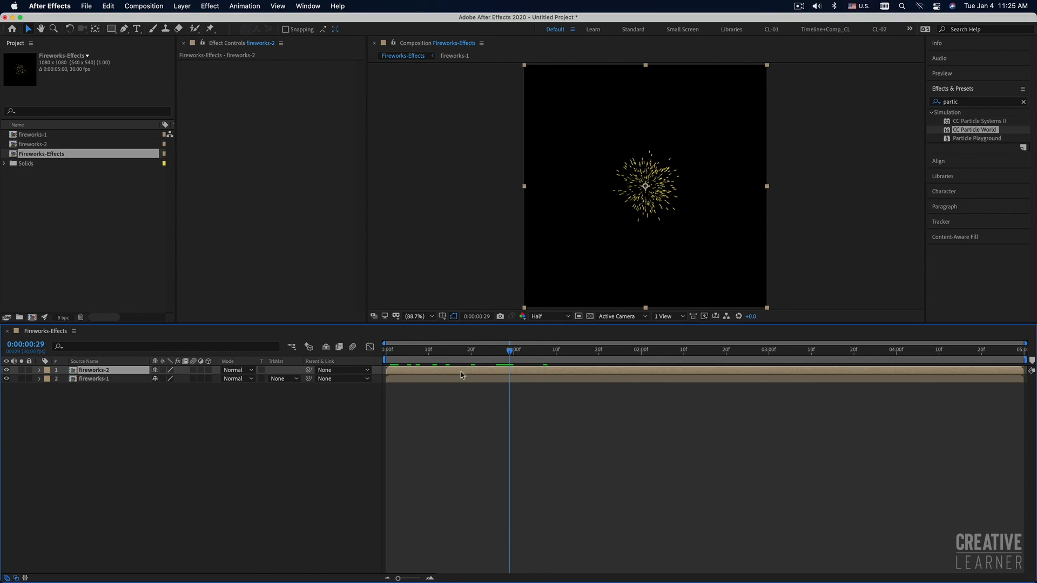
drag(637, 214, 696, 242)
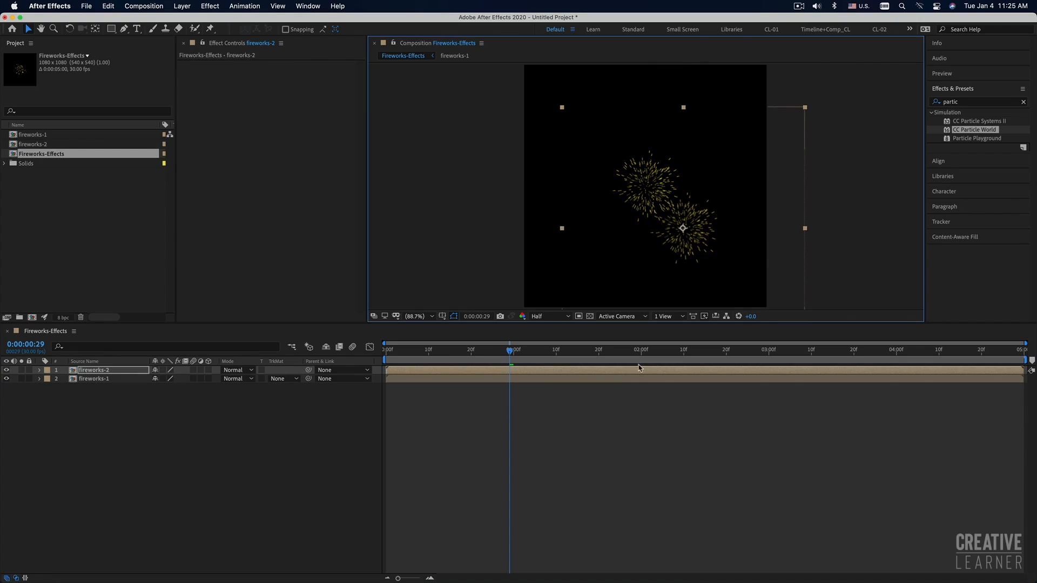
Inside the fireworks-2 composition, change the CC Particle World birth color of Black Solid 1 to bright pink
double_click(468, 373)
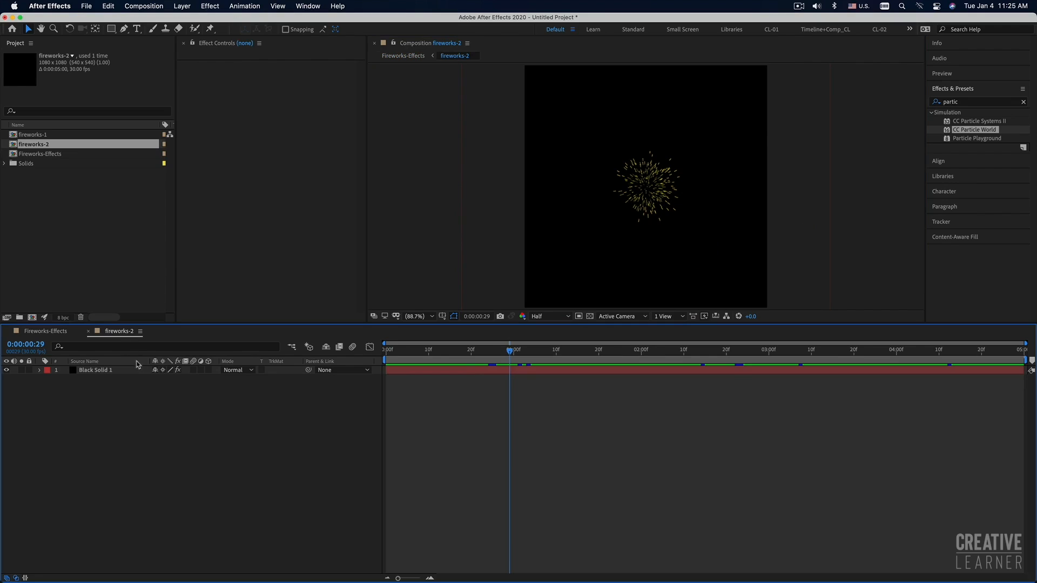
click(110, 372)
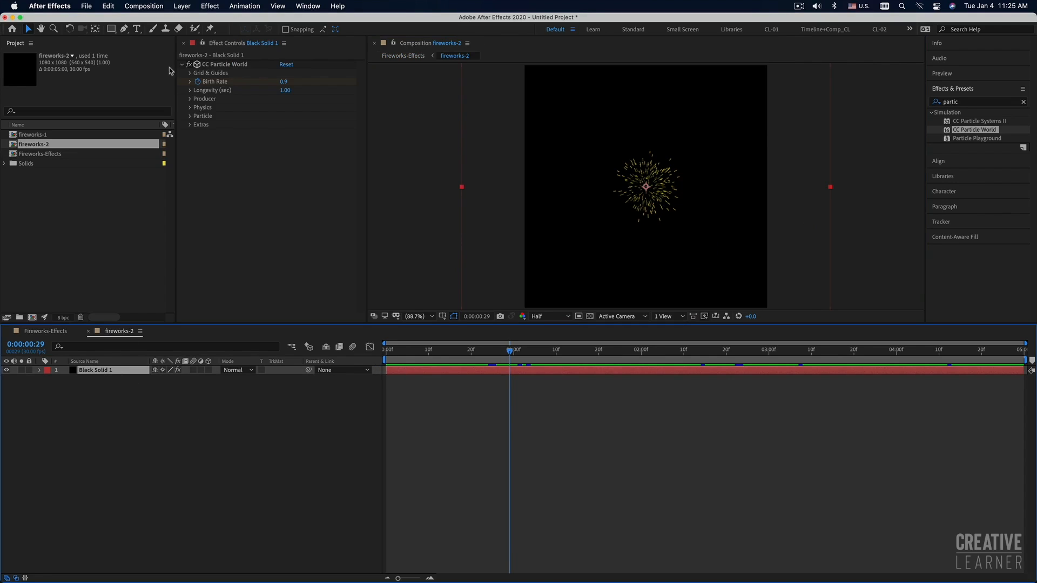
click(191, 116)
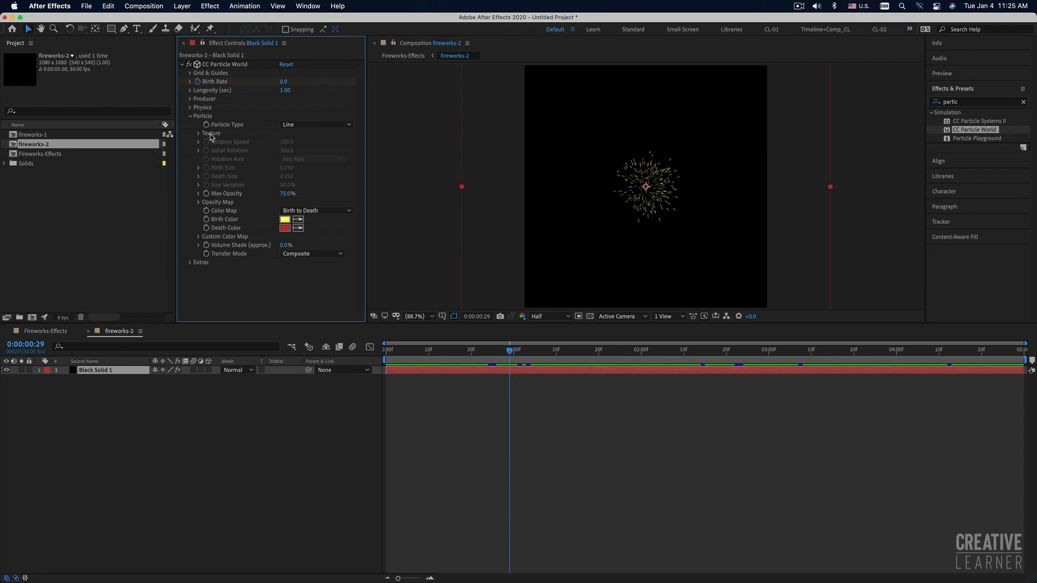
drag(513, 357, 541, 357)
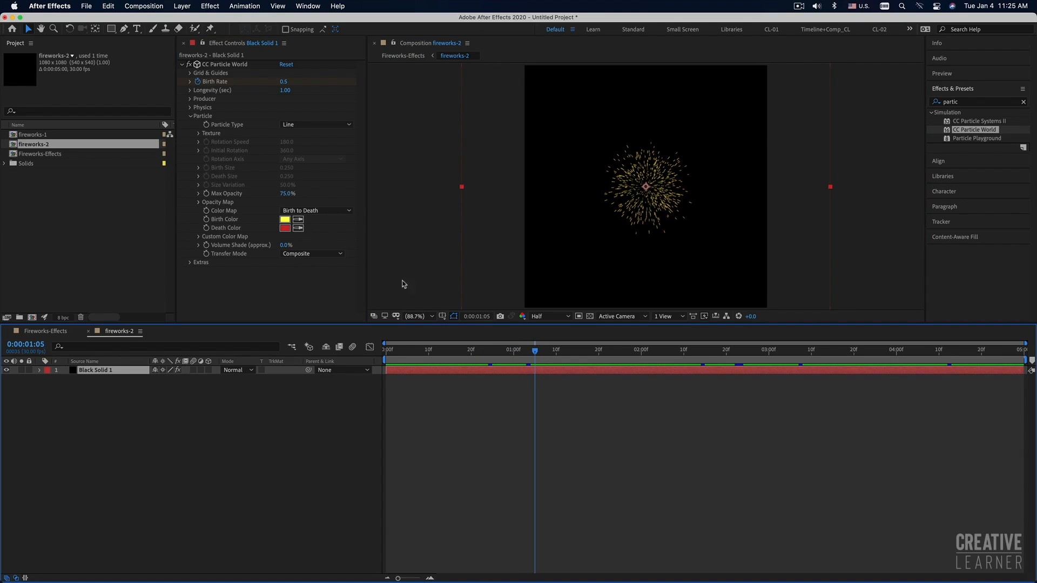
click(284, 221)
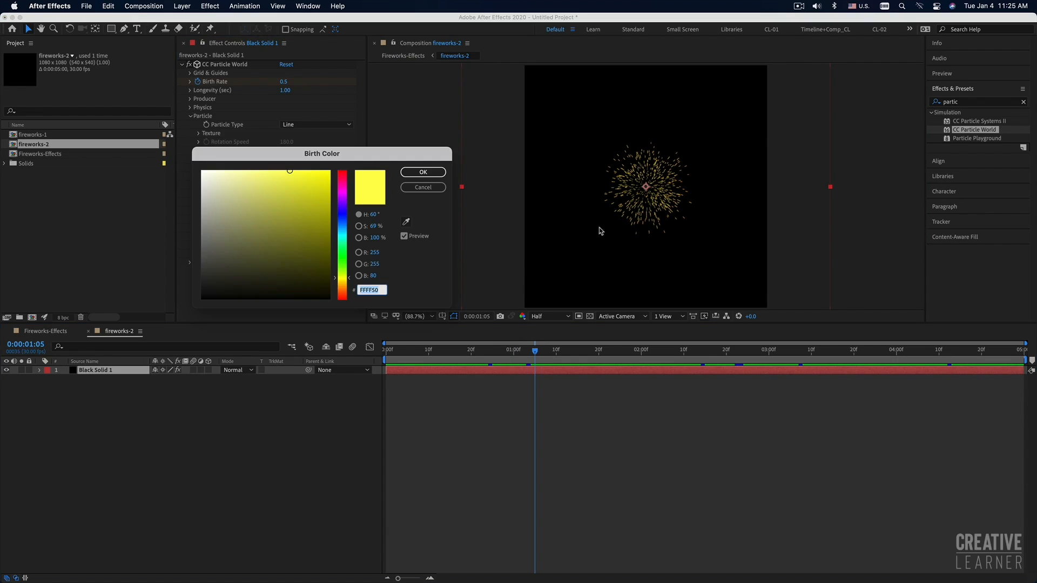
click(343, 186)
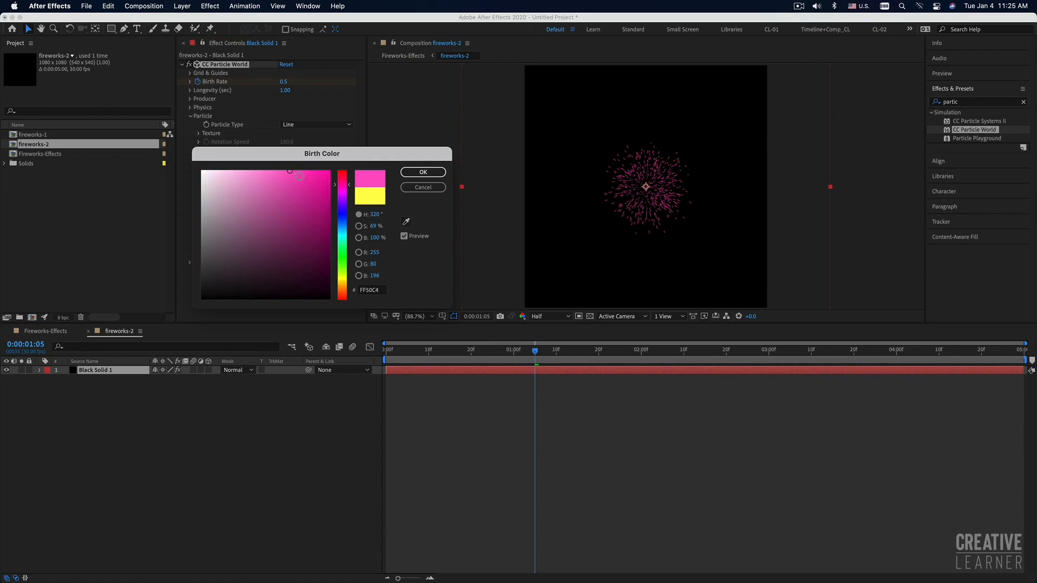
click(299, 177)
click(423, 172)
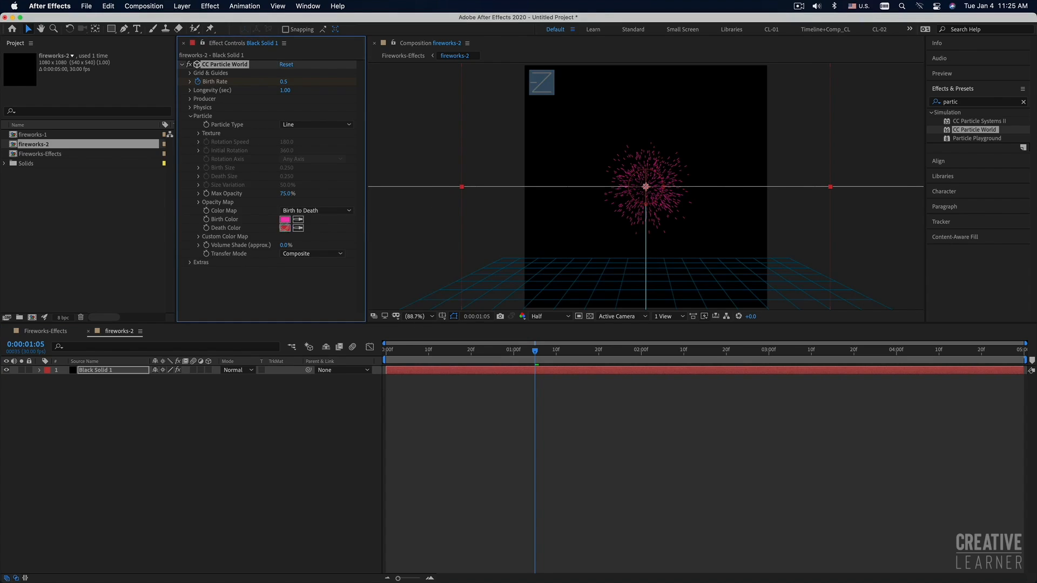
Set the particle death color of the fireworks-2 burst to teal 28C4C8
click(280, 228)
drag(339, 222, 343, 236)
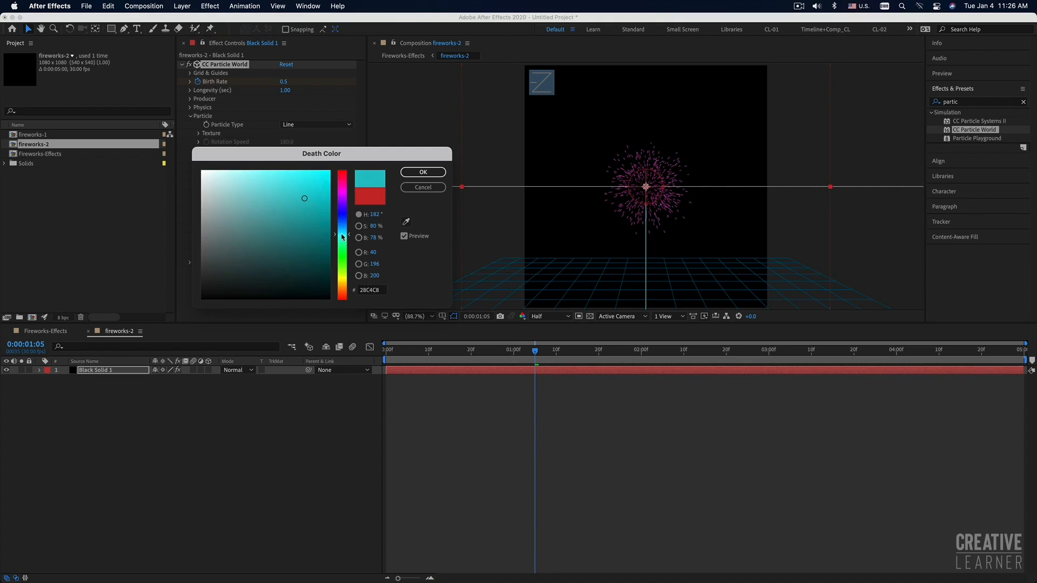
click(423, 172)
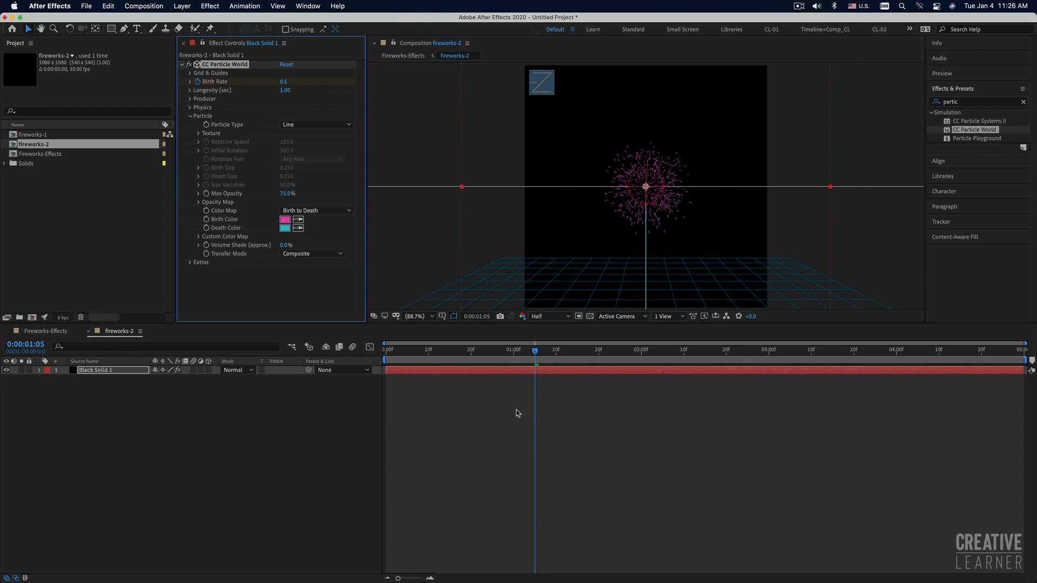
Preview the recolored burst in fireworks-2 from 0:00:00:22
click(479, 351)
key(space)
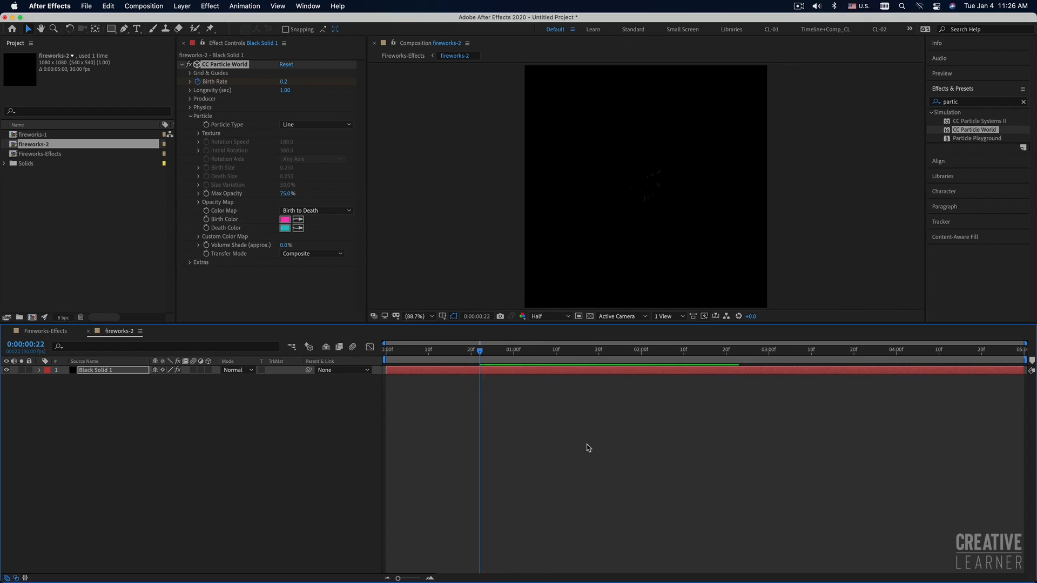
key(space)
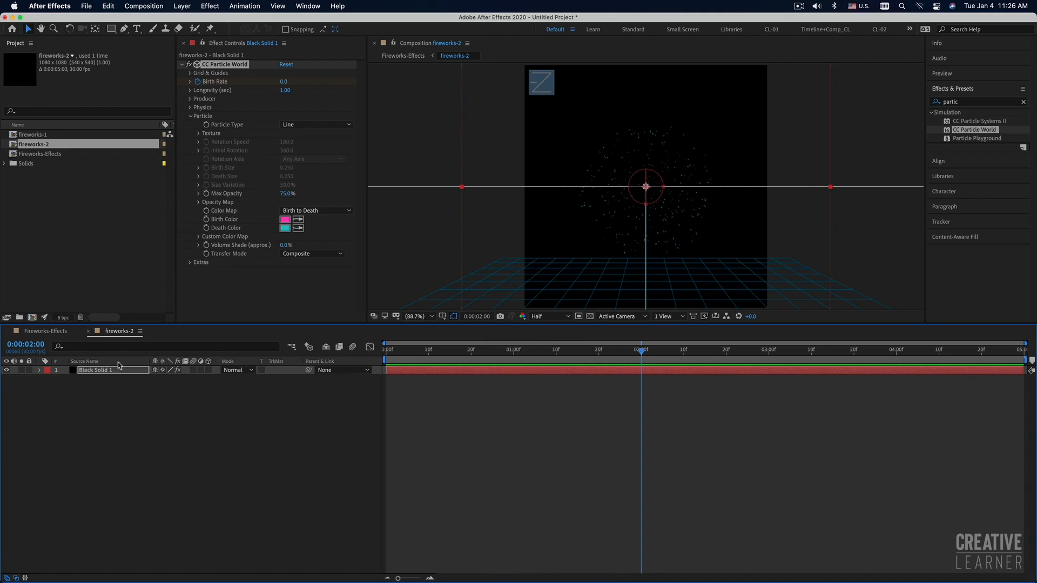
Return to the Fireworks-Effects composition and play both bursts together, from the start and from about 0:00:00:23
click(46, 332)
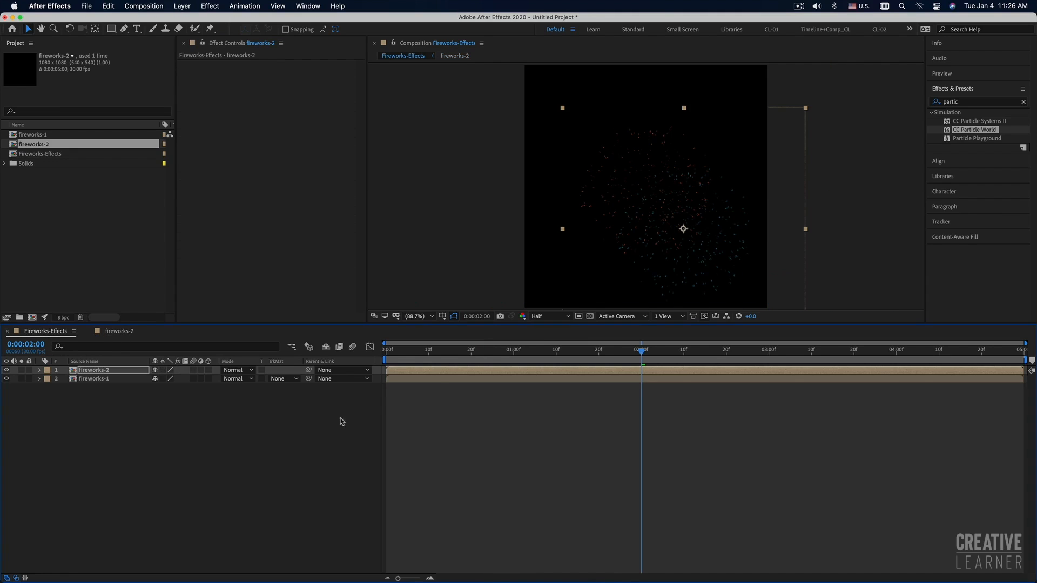
key(Home)
key(space)
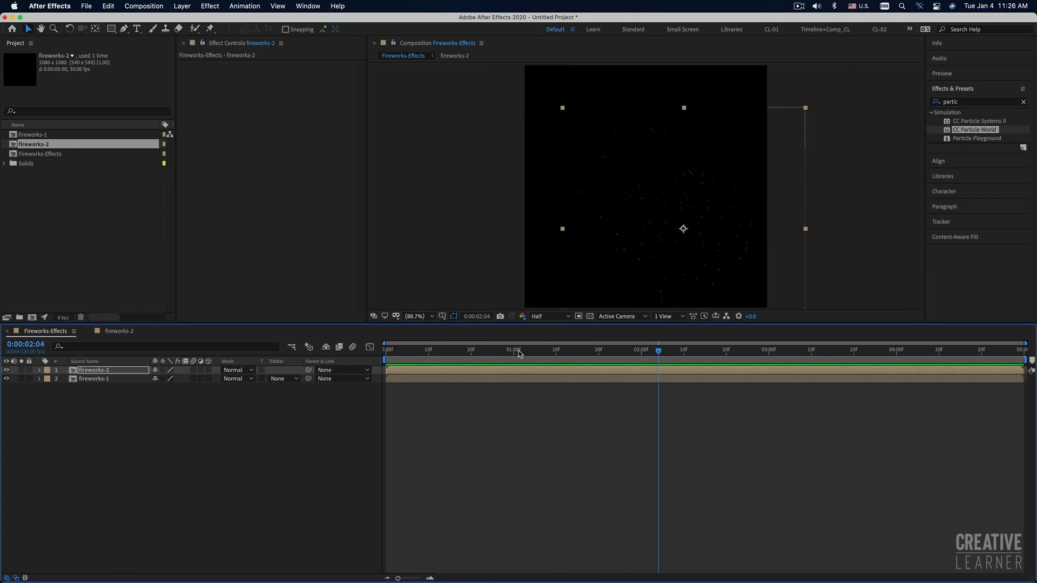
click(484, 350)
key(space)
key(space)
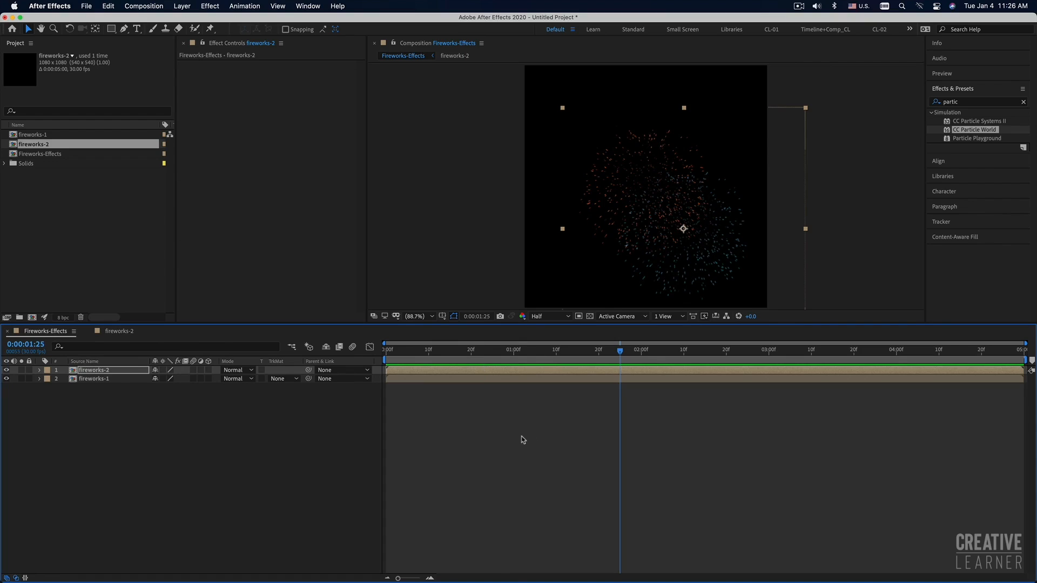
click(507, 370)
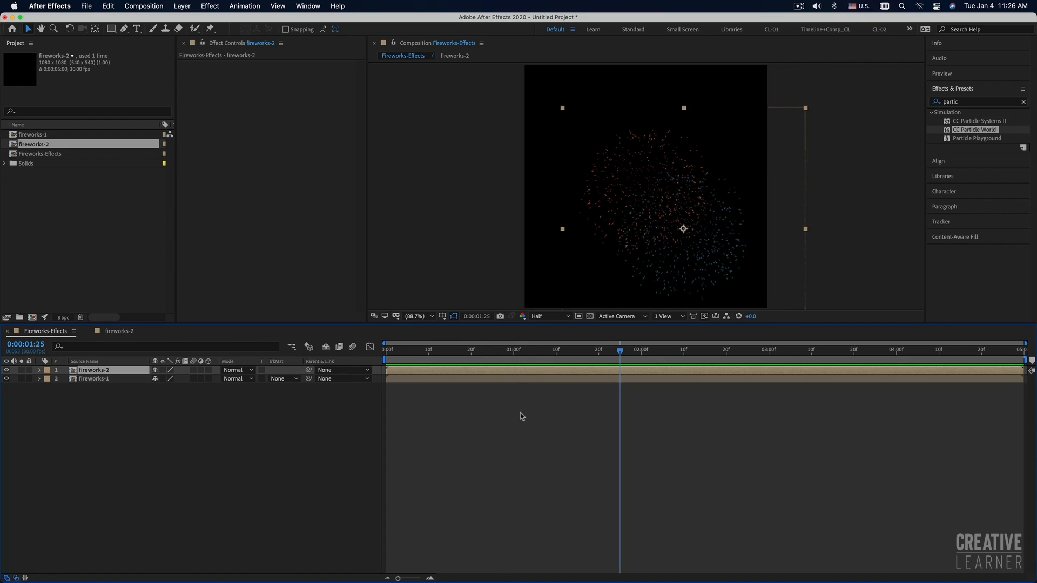
click(494, 409)
click(422, 381)
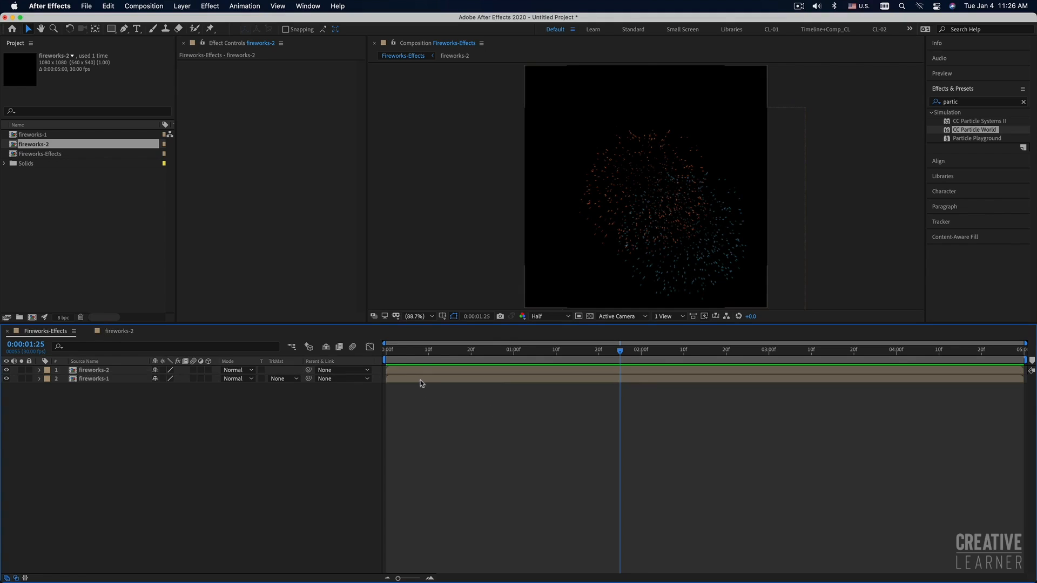
Copy the Black Solid 1 layer from fireworks-2 and paste it above the fireworks-2 layer in Fireworks-Effects at 0:00:00:00
click(422, 372)
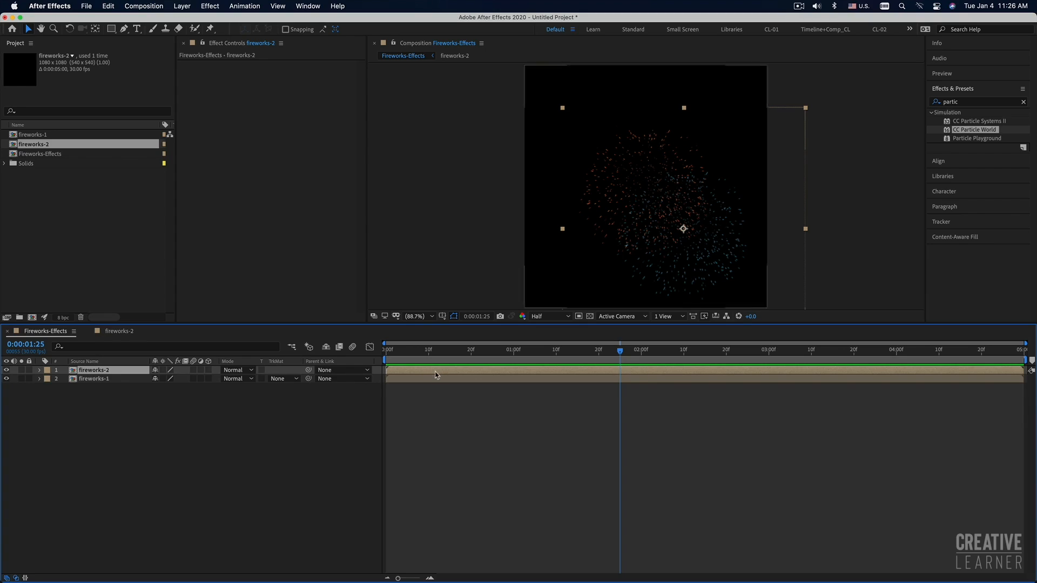
double_click(436, 374)
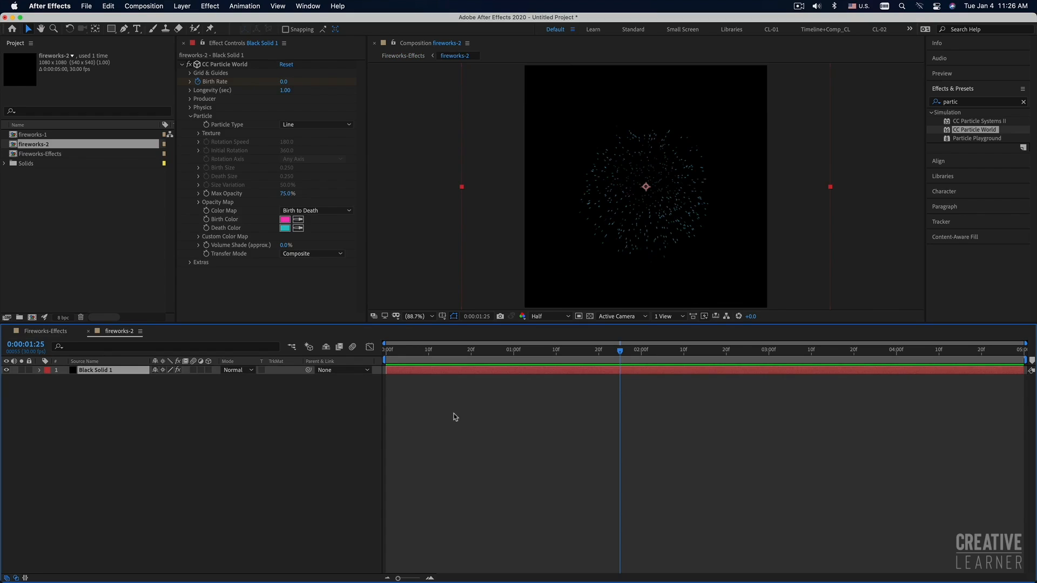
click(47, 333)
click(420, 396)
drag(431, 358, 387, 358)
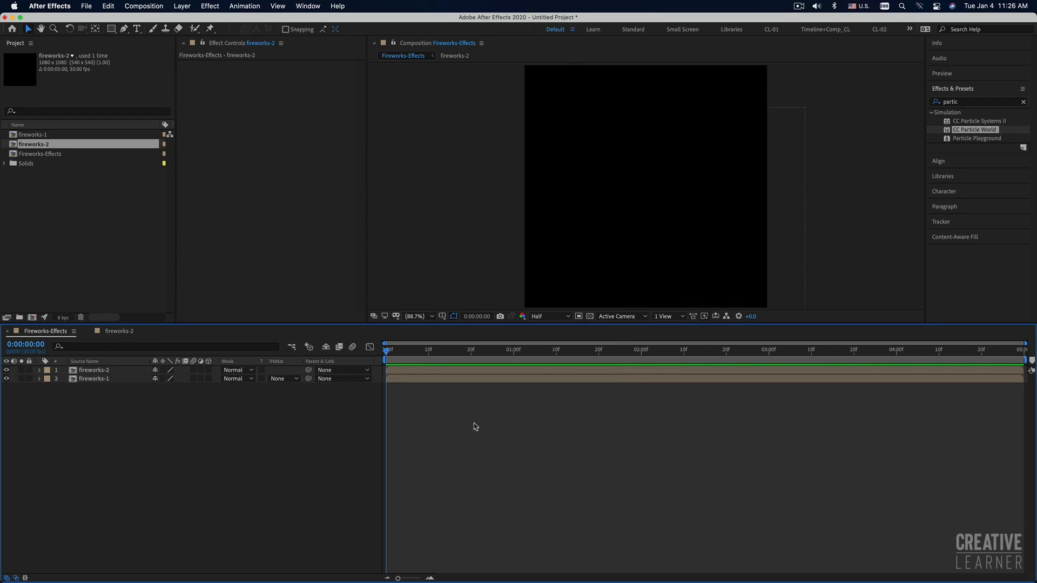
click(423, 371)
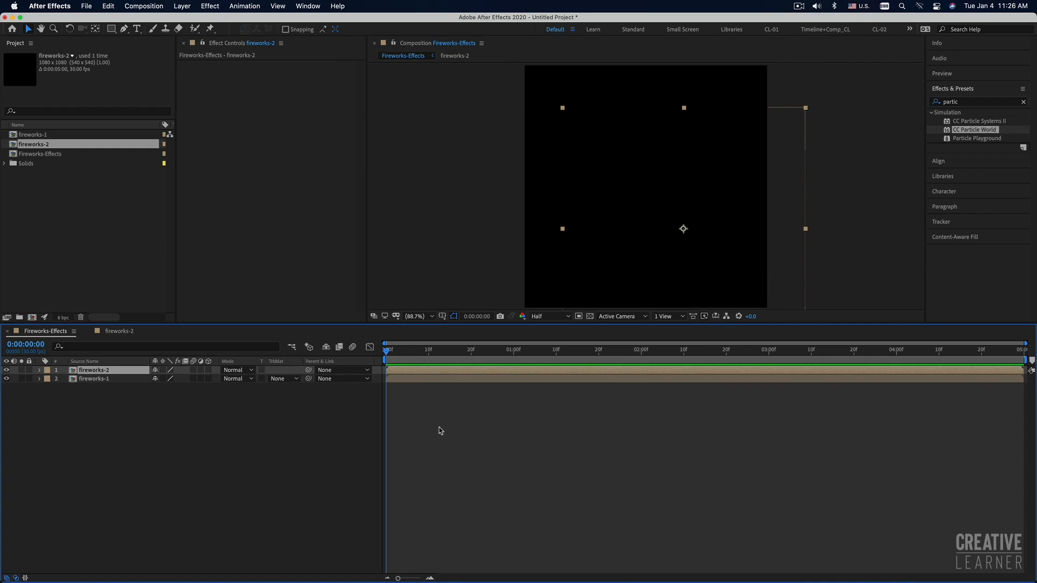
key(super+v)
click(447, 432)
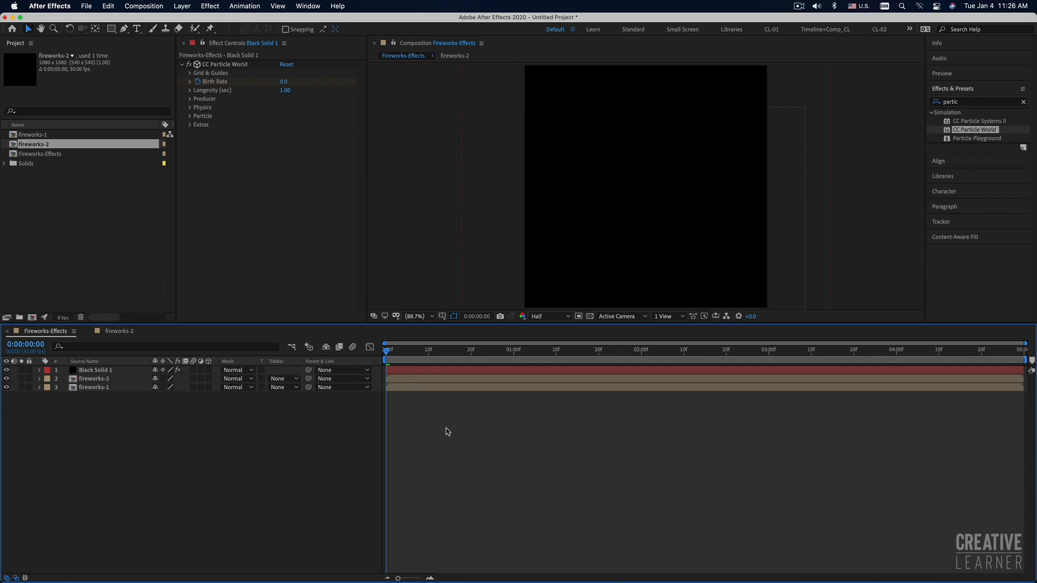
Set the particle birth color of the pasted Black Solid 1 burst to green 39F3AA
click(400, 373)
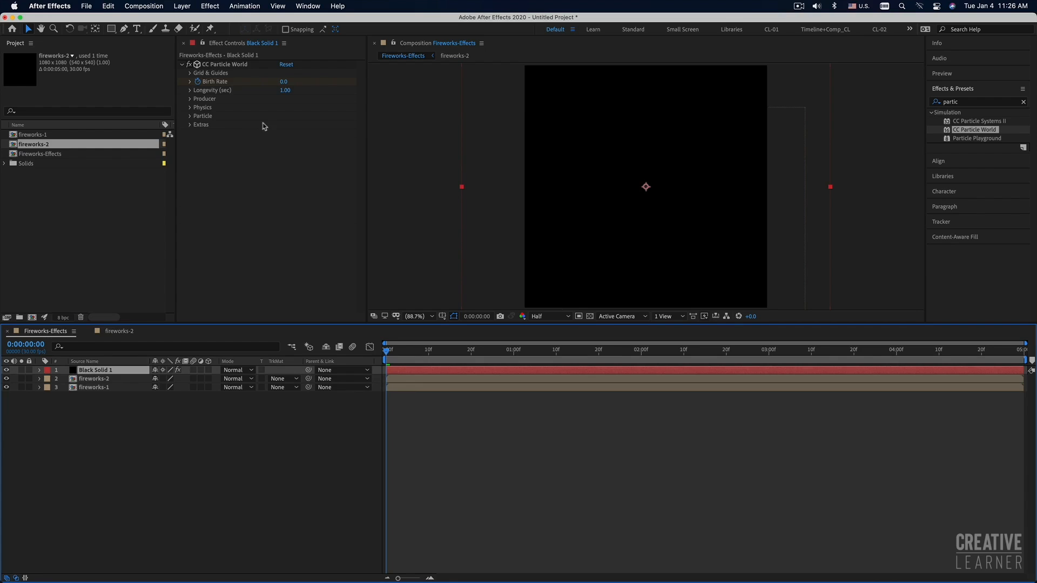
click(190, 117)
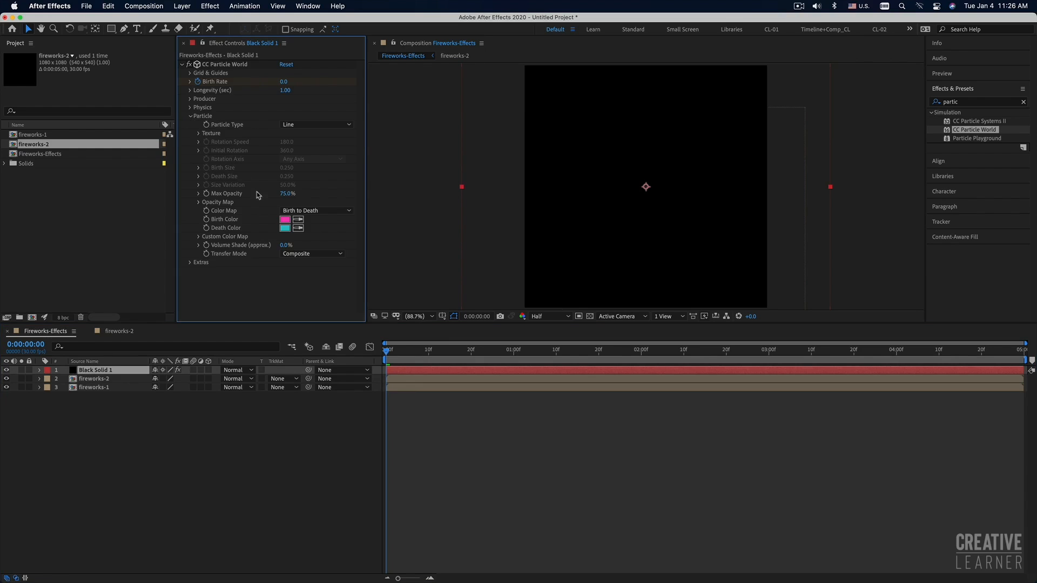
click(286, 220)
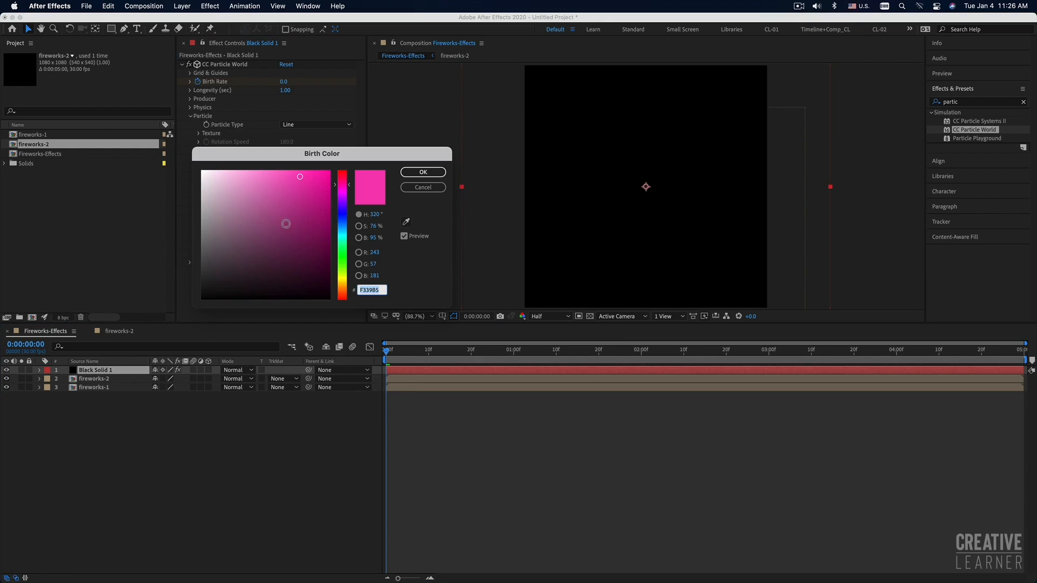
drag(345, 206, 346, 243)
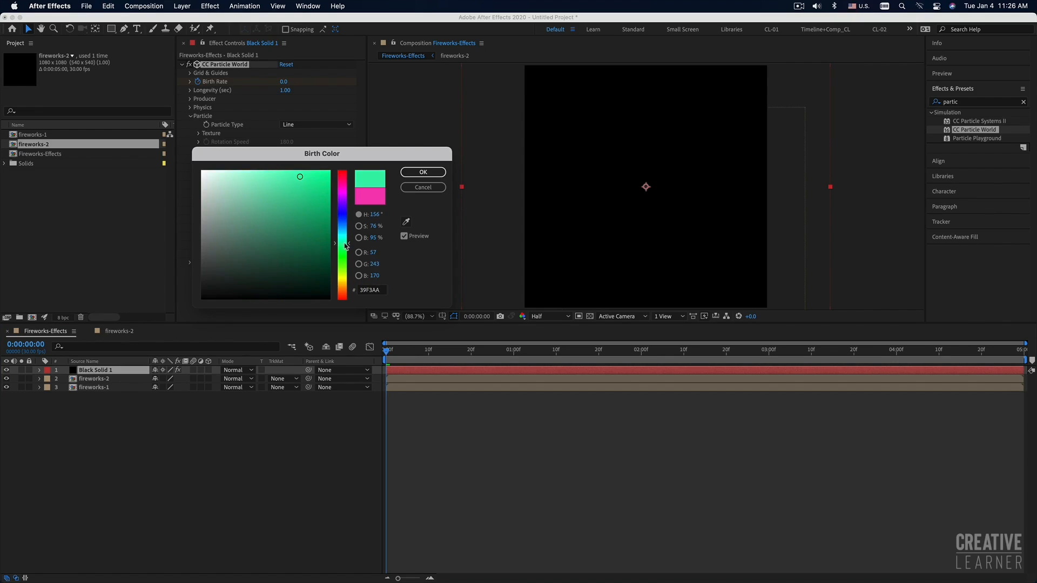
click(423, 172)
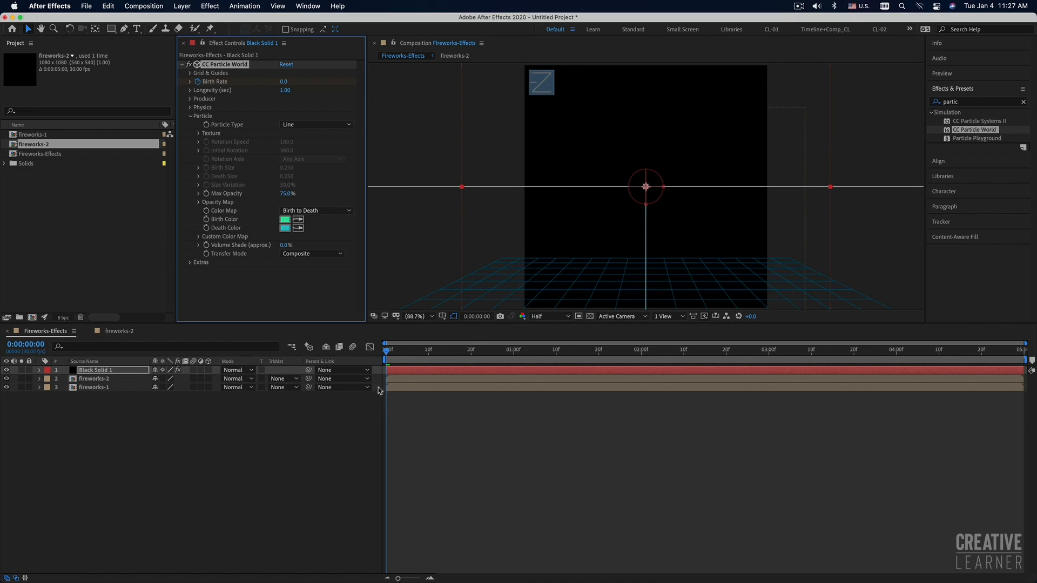
Set the same burst's particle death color to orange F37935 and preview the composition until about 0:00:01:17
click(285, 228)
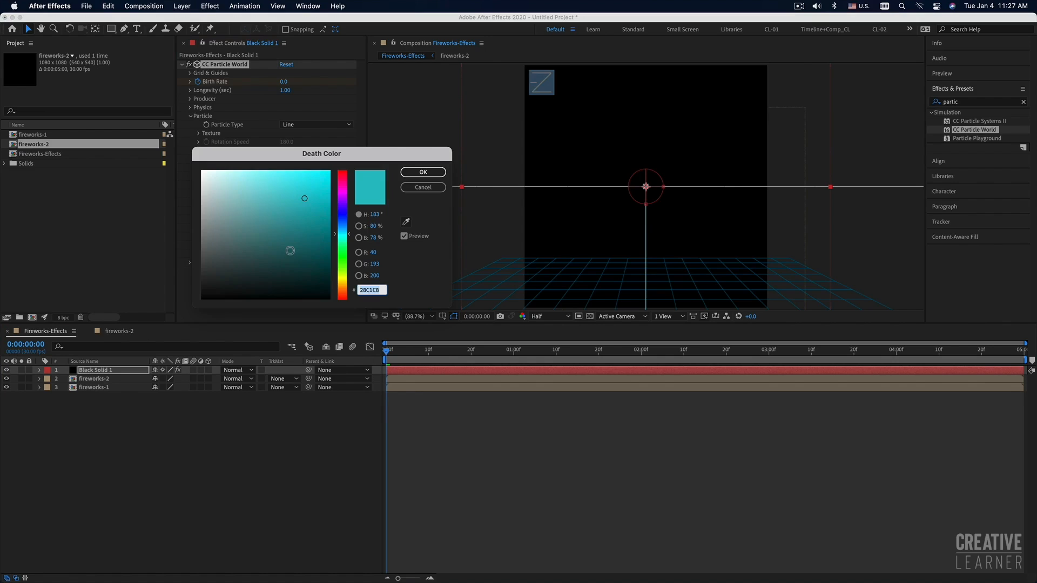
click(344, 282)
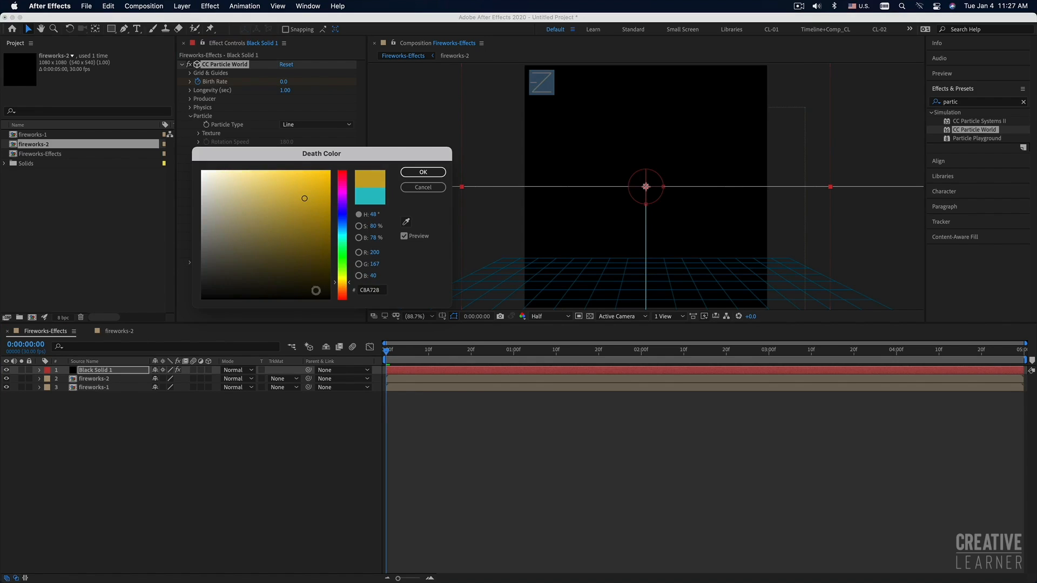
click(342, 291)
click(302, 176)
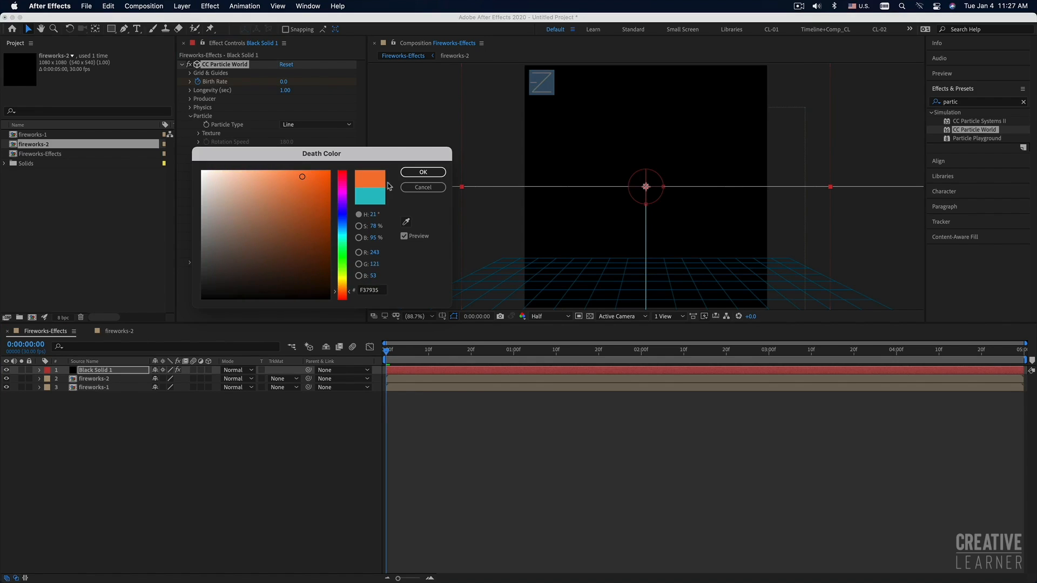
click(423, 172)
key(space)
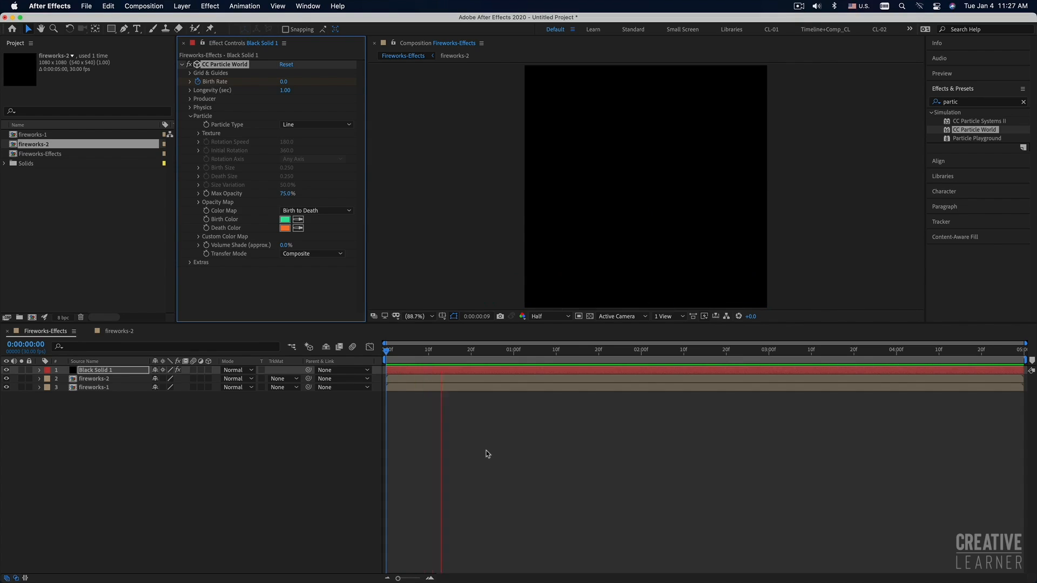
key(space)
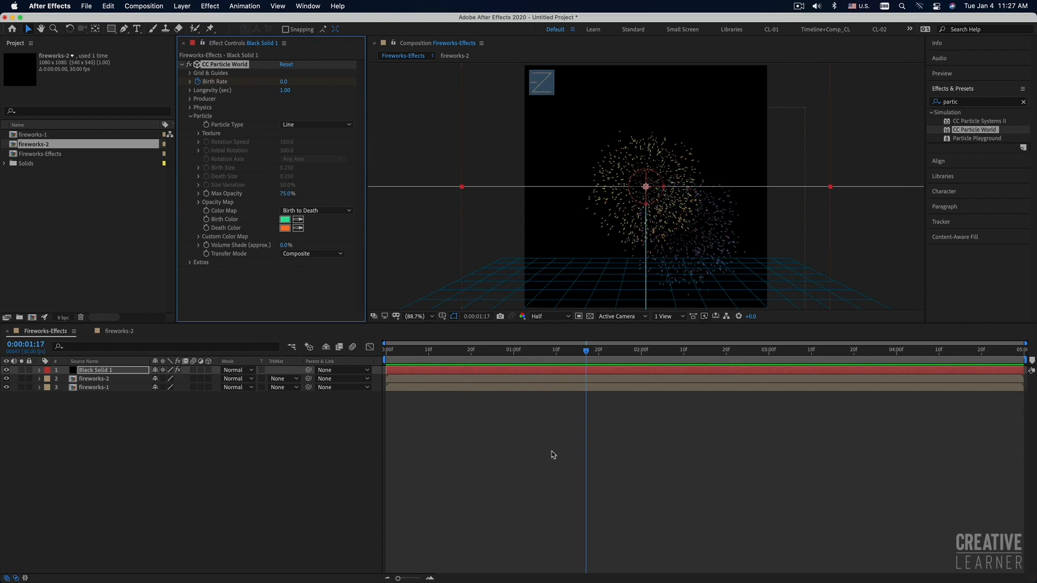
Pre-compose the Black Solid 1 layer as fireworks-3, moving all attributes into the new composition
right_click(431, 373)
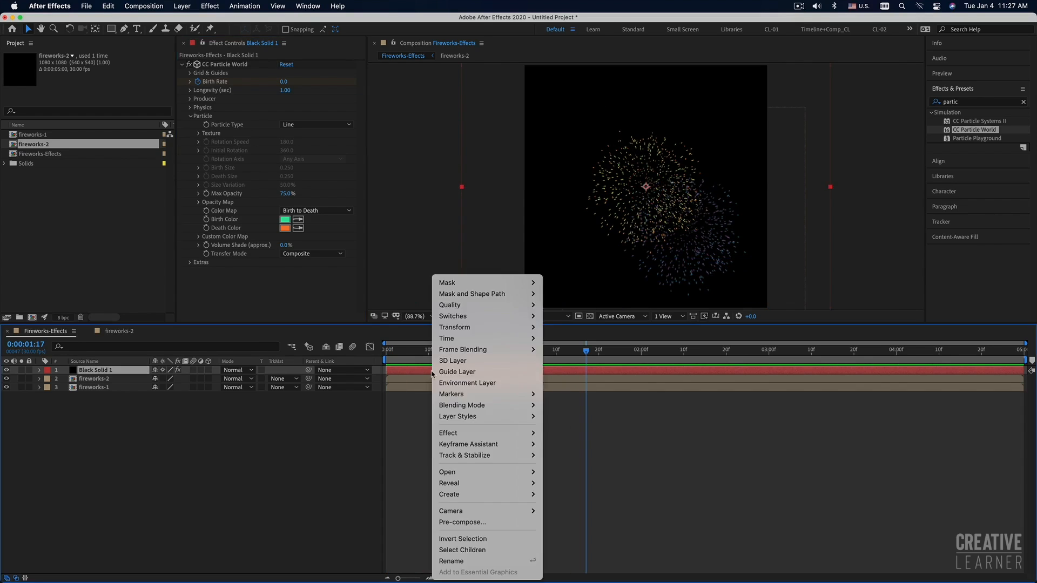
click(467, 523)
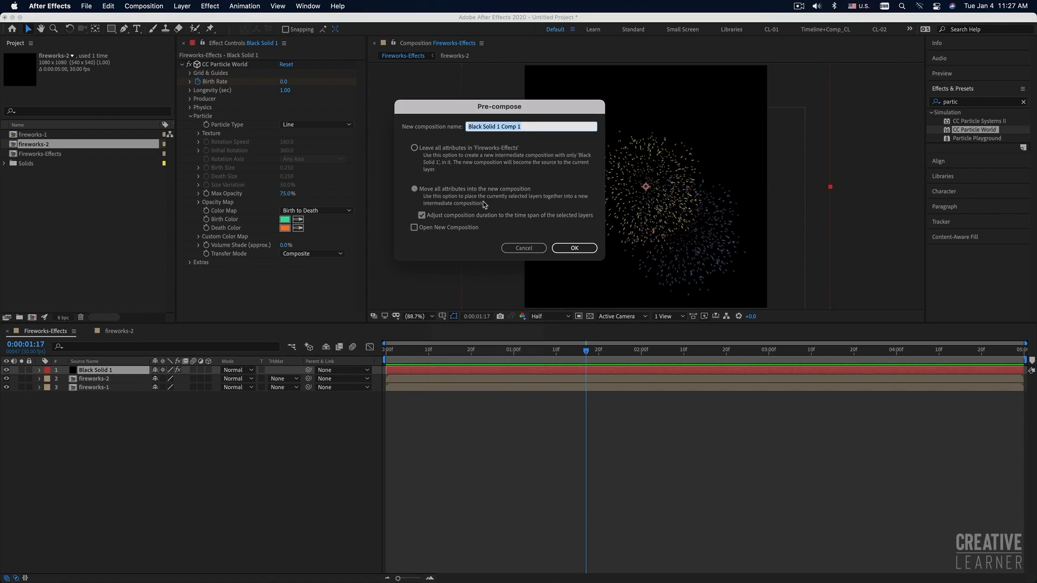
text(fireworks-3)
click(574, 248)
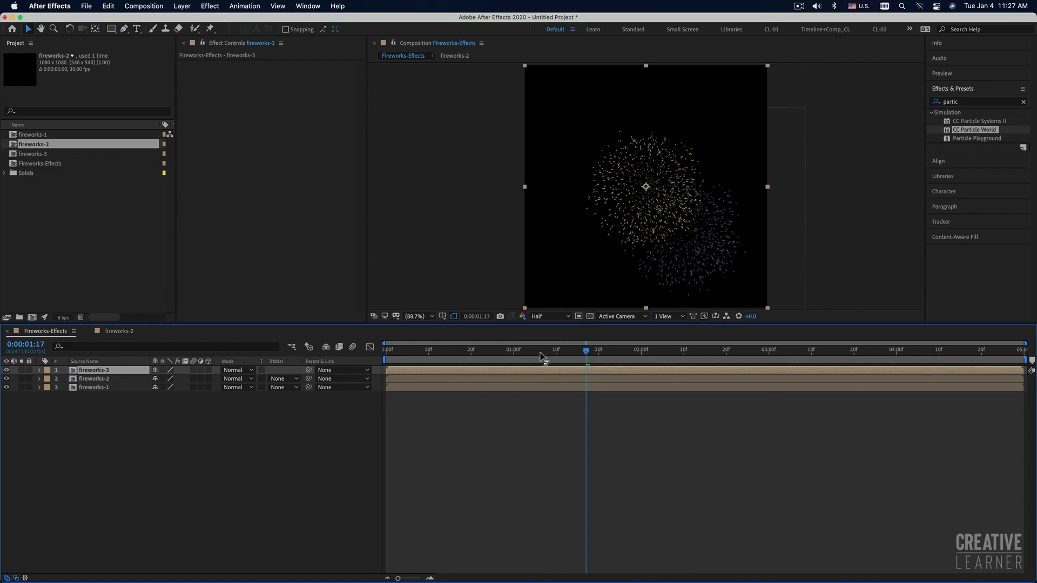
Move the fireworks-3 burst up and left of the central burst and scale it to 50%
click(474, 407)
click(403, 372)
click(410, 379)
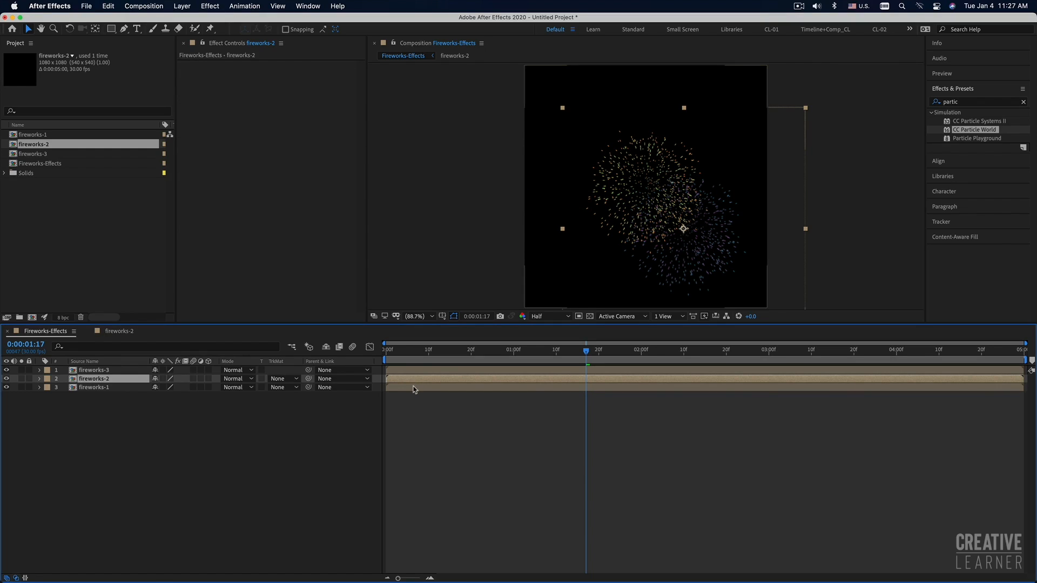
click(404, 372)
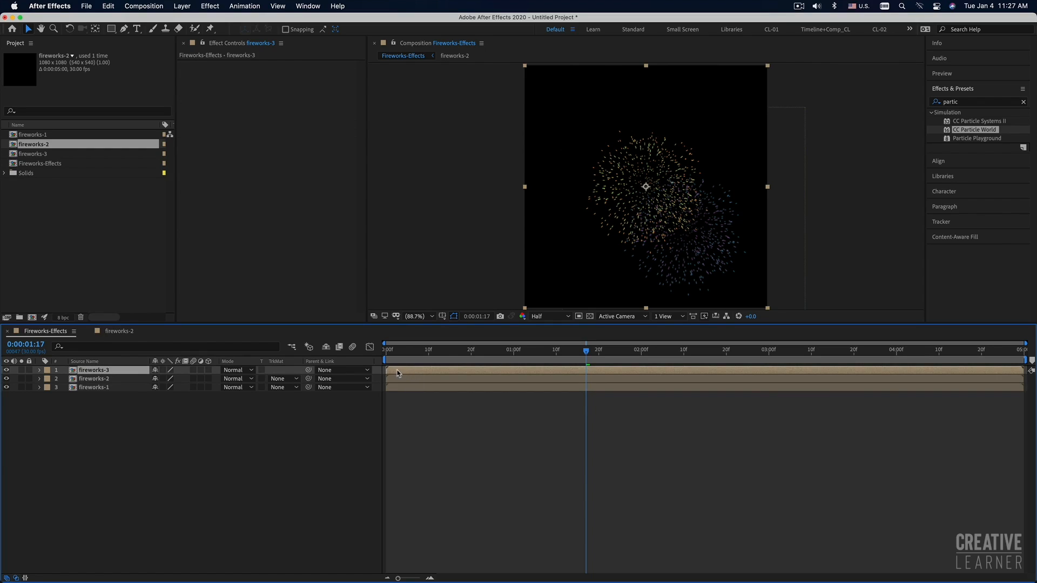
drag(705, 218, 648, 188)
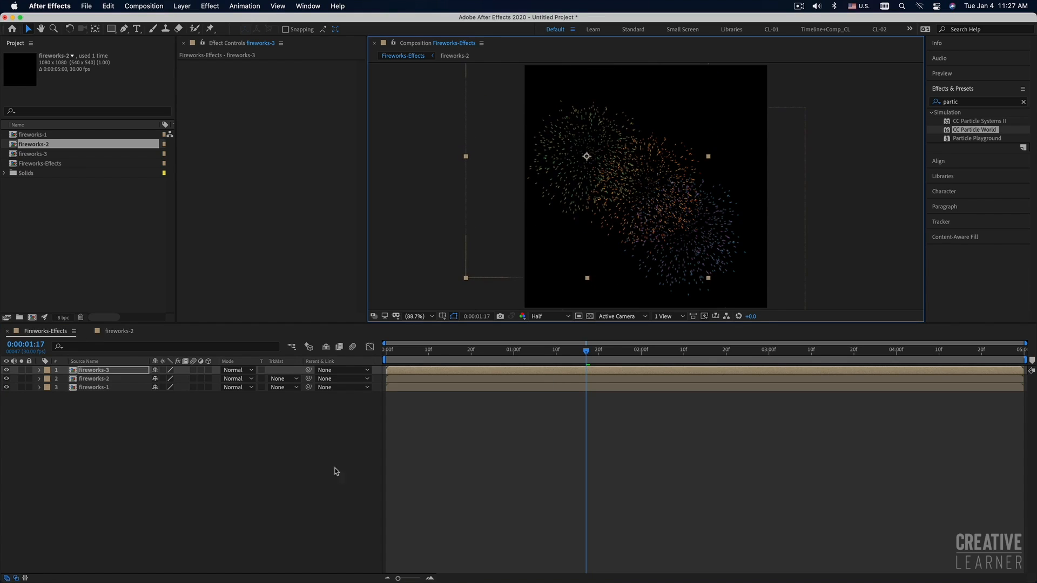
key(s)
drag(185, 379, 161, 379)
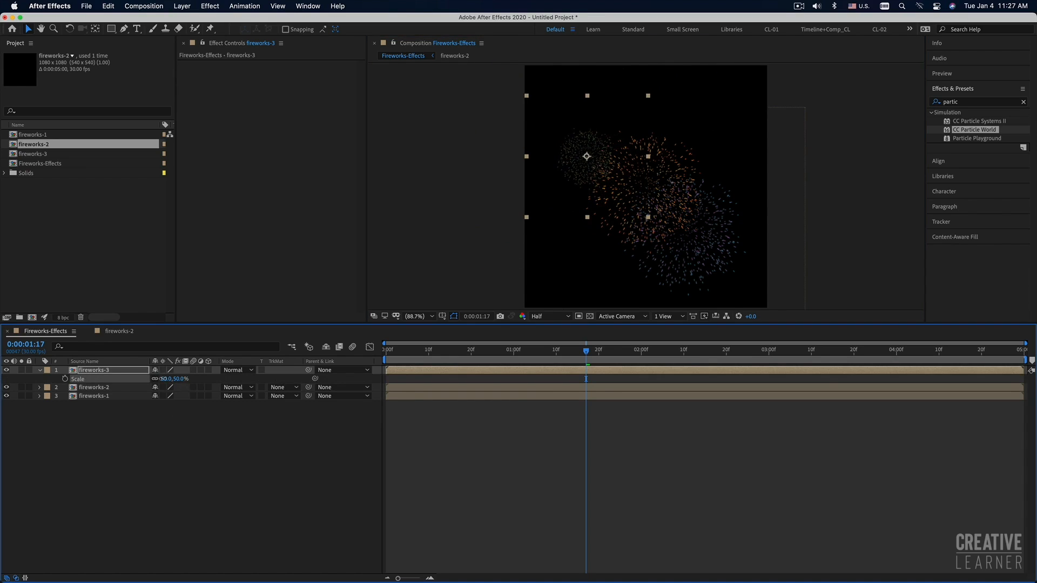
Preview the three bursts together from 0:00:00:00
drag(409, 350, 337, 351)
key(space)
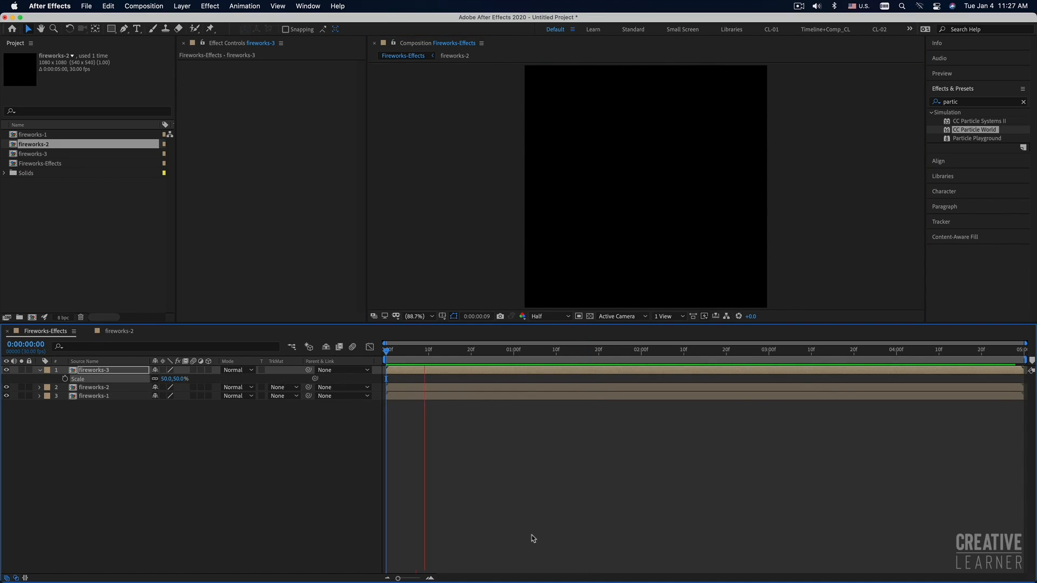
key(space)
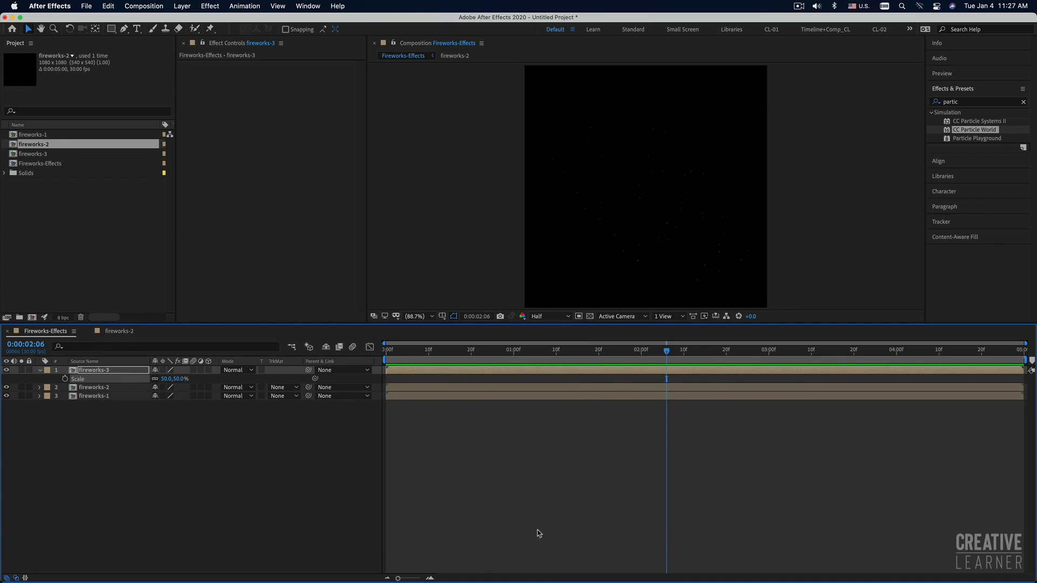
Pre-compose the fireworks-1, fireworks-2 and fireworks-3 layers together as Main Fireworks-Effects
click(445, 399)
click(445, 388)
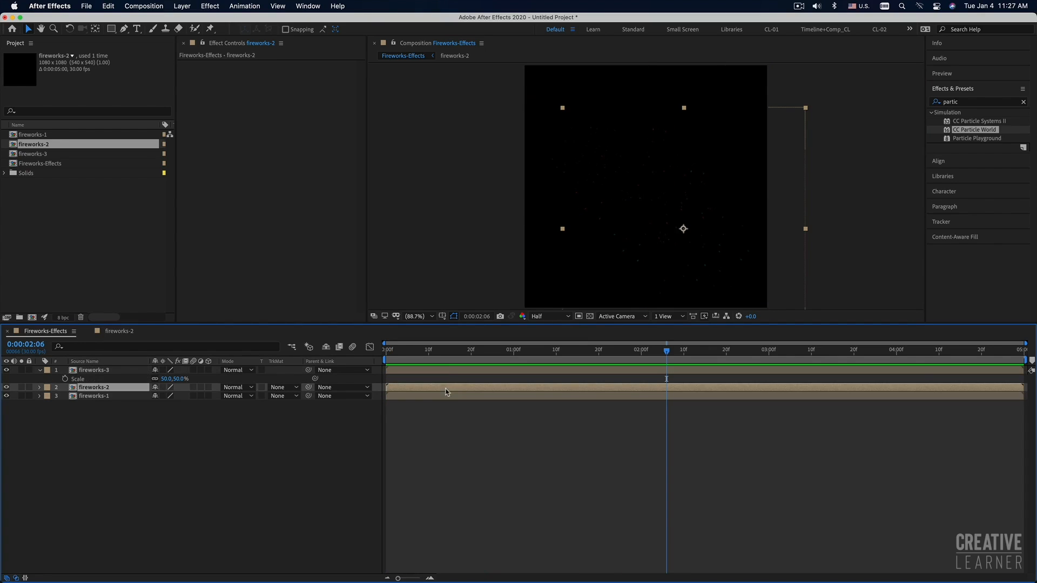
shift+click(446, 372)
click(436, 406)
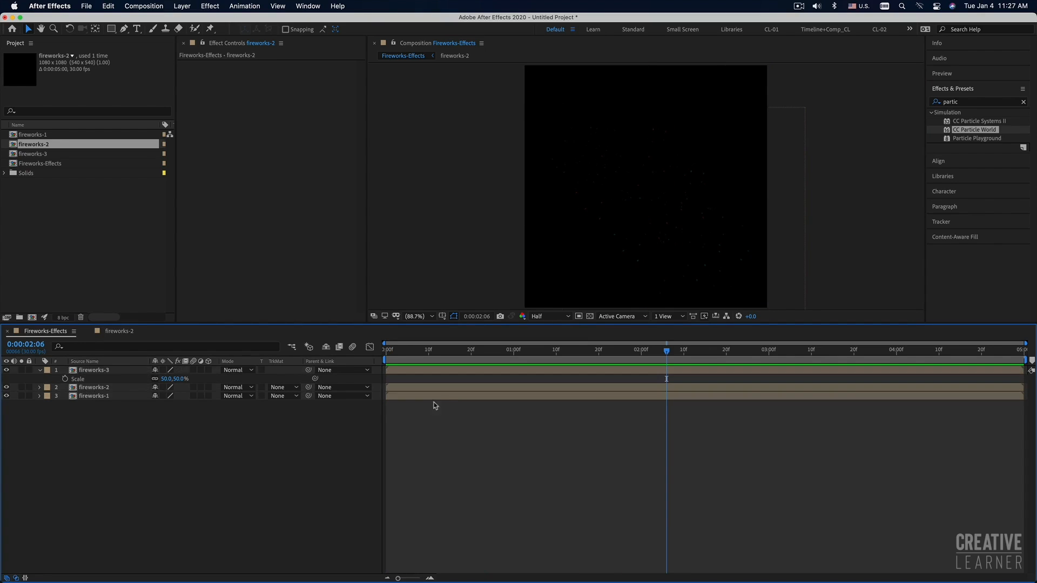
click(436, 398)
shift+click(443, 372)
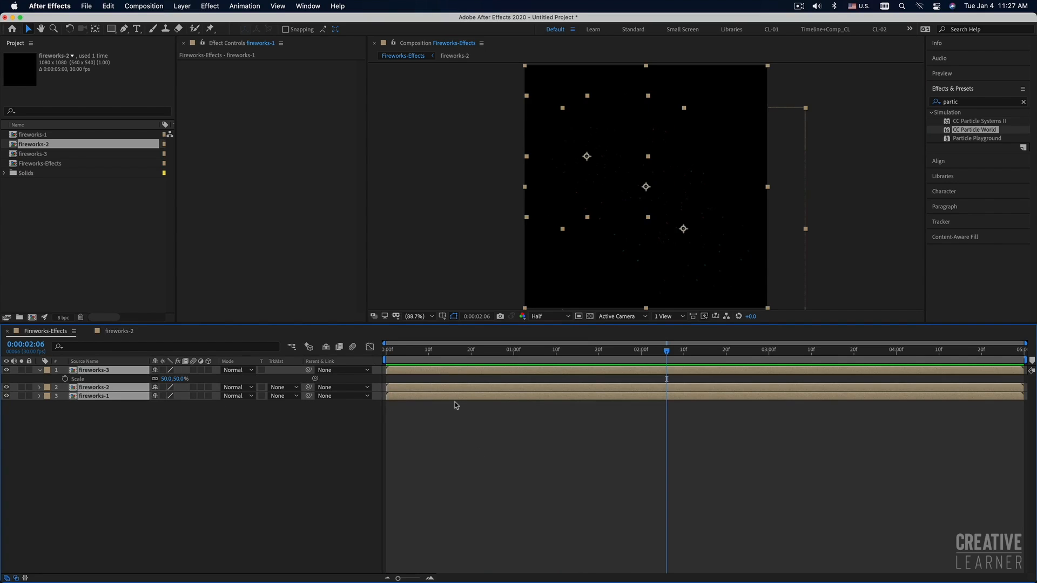
right_click(453, 401)
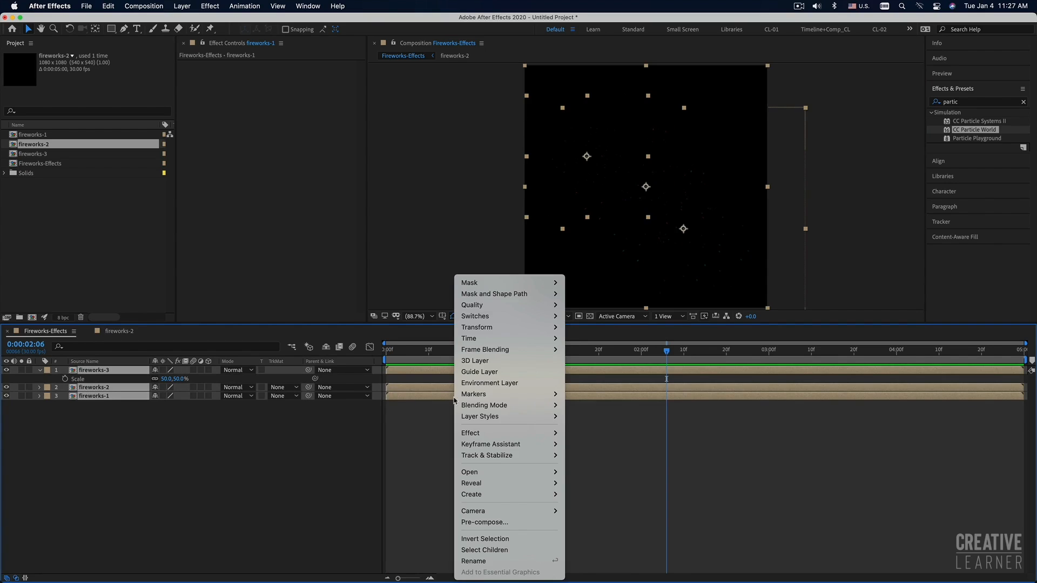
click(483, 523)
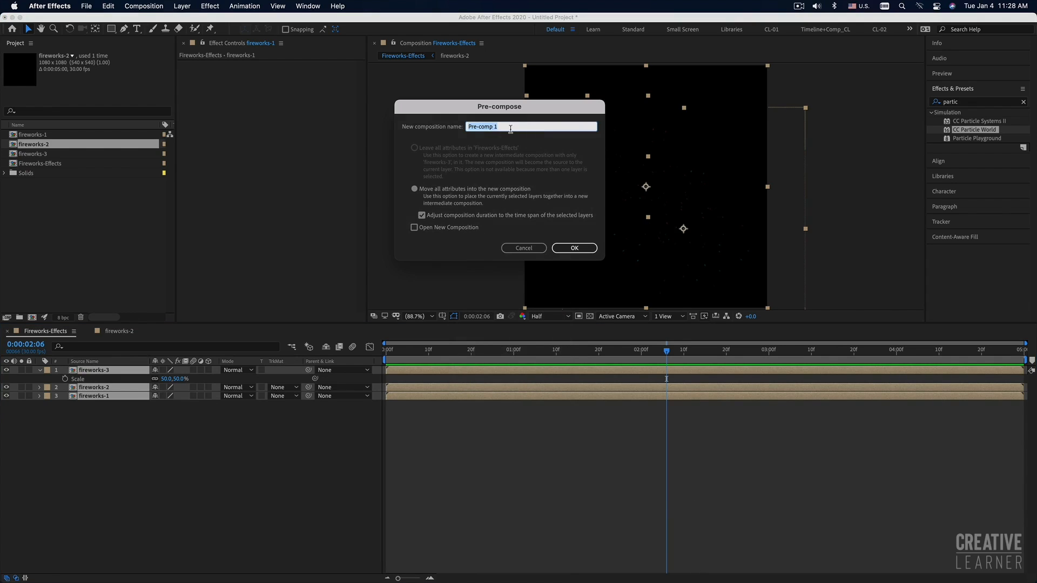
text(Mi)
click(576, 249)
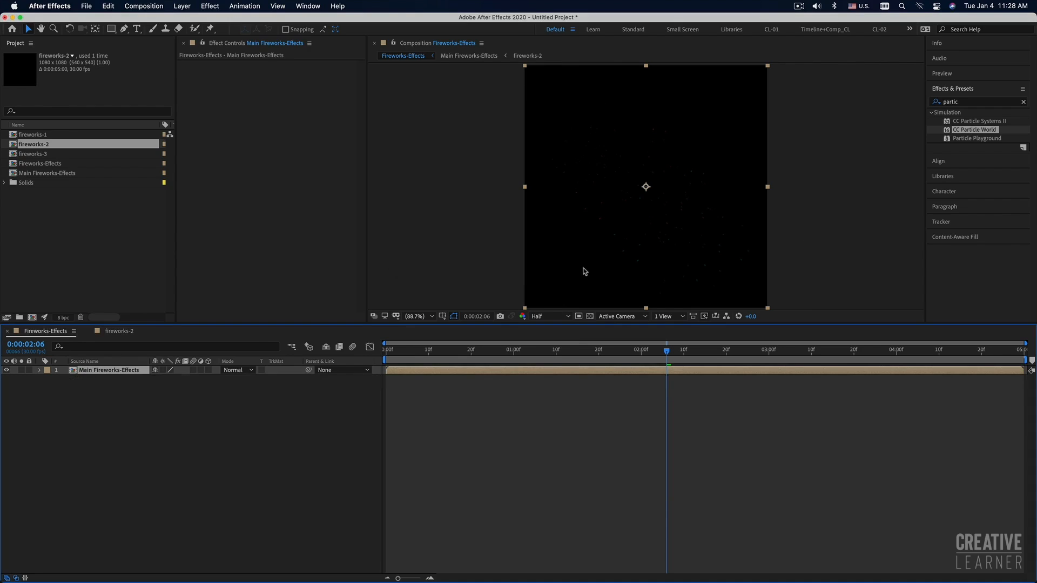
Trim the work area to about 0:00:00:16 through 0:00:02:24 around the visible bursts and preview it
click(395, 351)
key(space)
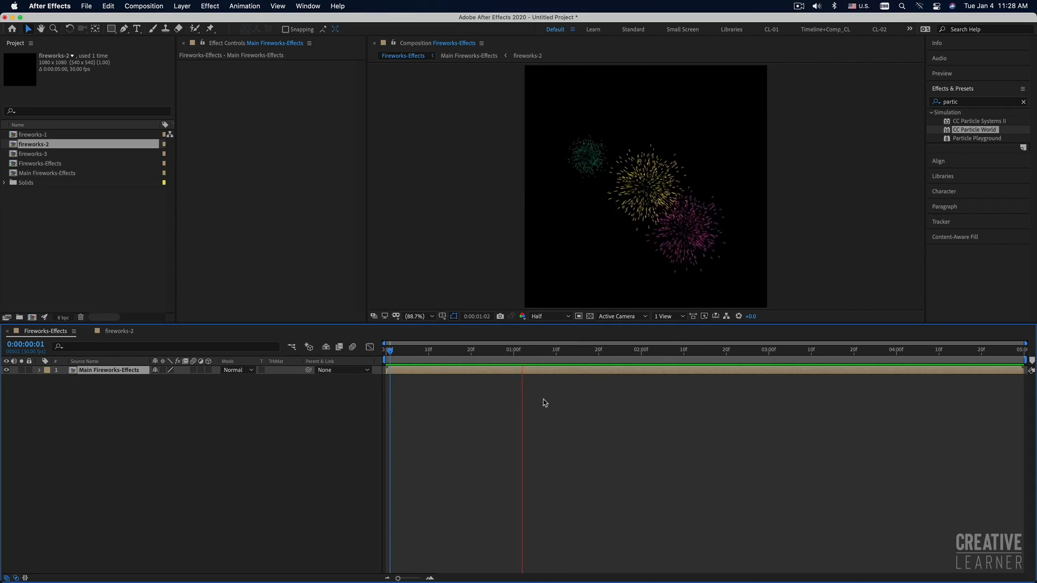
drag(384, 359, 452, 359)
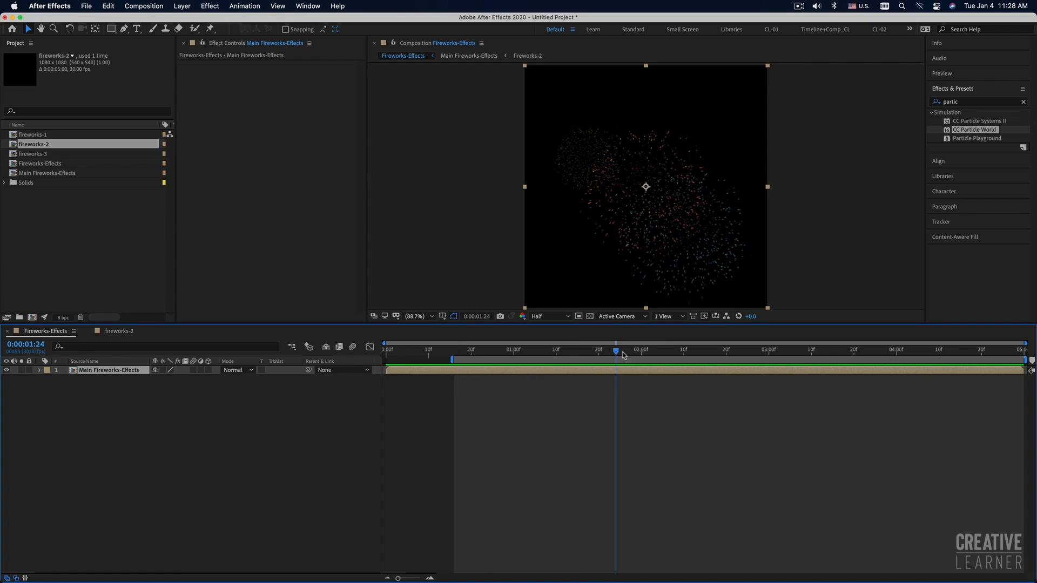
click(1026, 360)
drag(1025, 360, 747, 361)
key(space)
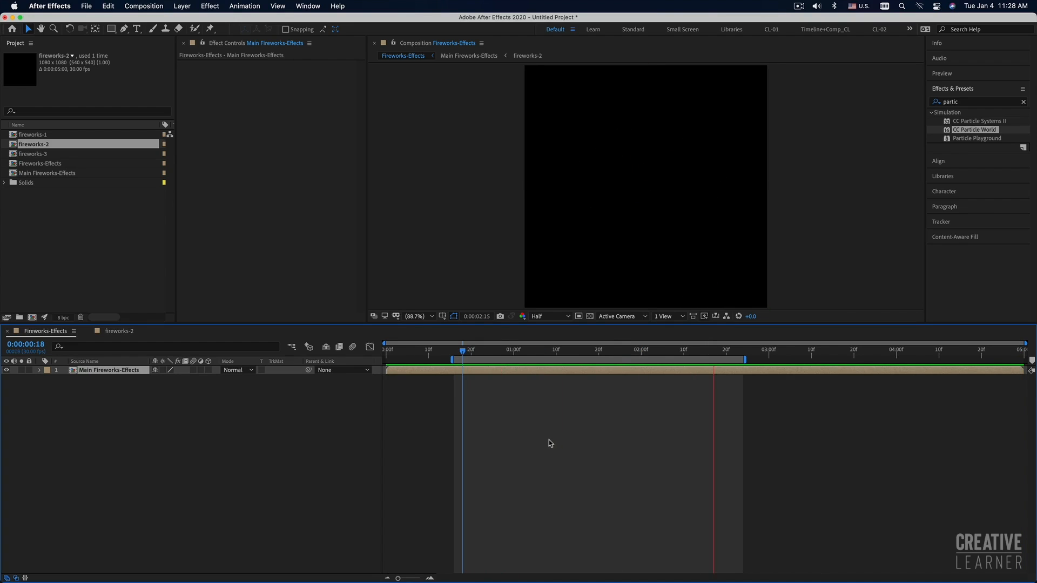
key(space)
Duplicate the Main Fireworks-Effects layer and shift the upper copy to start at about 0:00:00:15
click(425, 396)
click(421, 372)
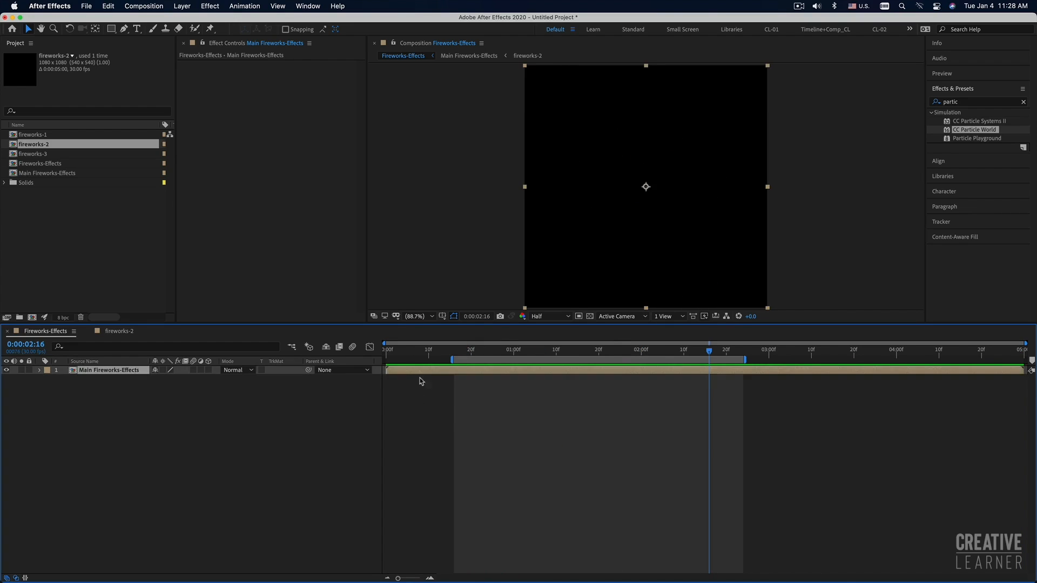
key(super+d)
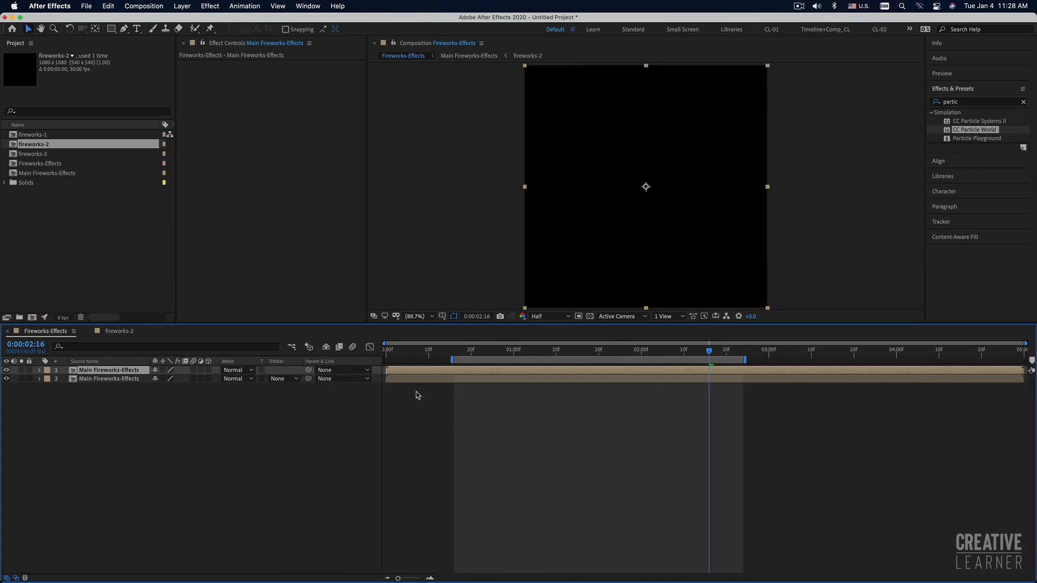
drag(405, 372, 469, 371)
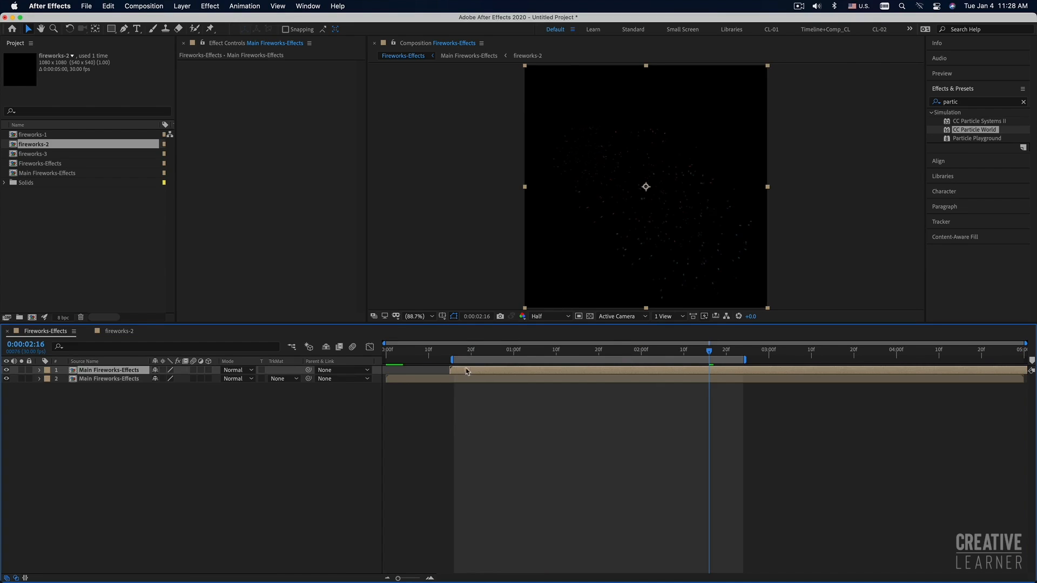
At 0:00:01:12, move the upper Main Fireworks-Effects copy toward the canvas's upper right and rotate it -54°
drag(572, 349, 565, 350)
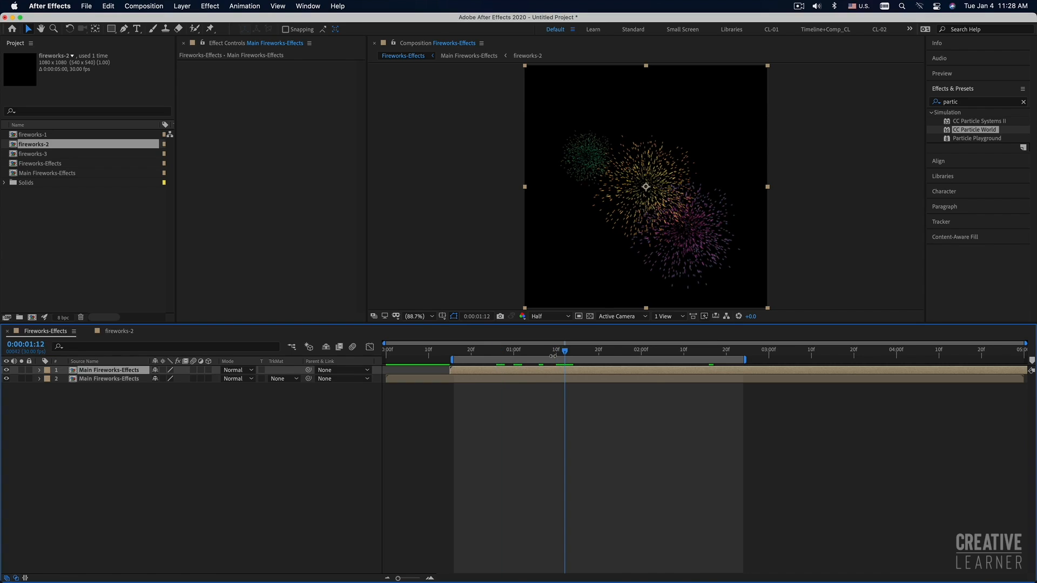
drag(691, 219, 722, 135)
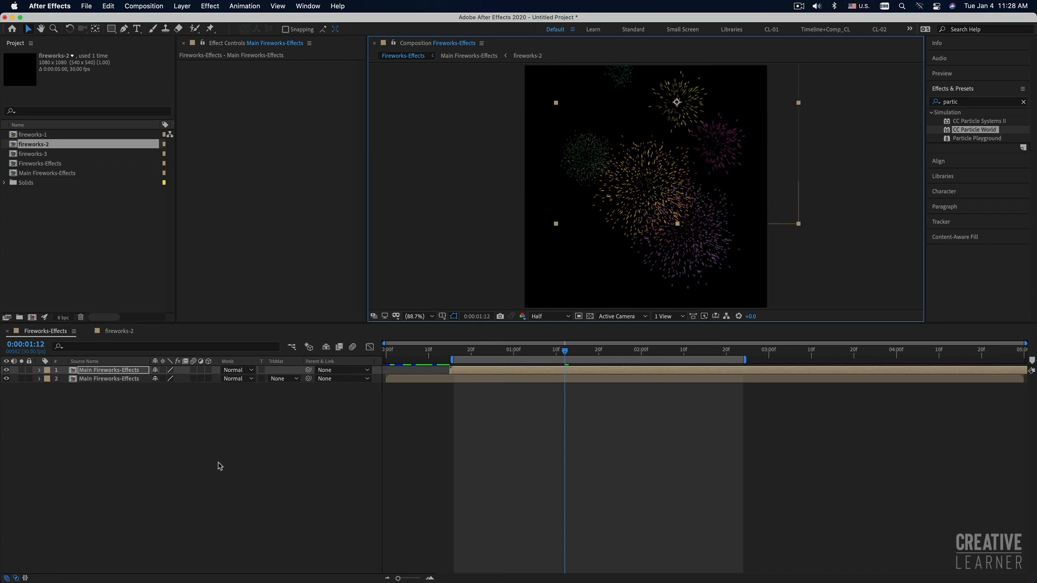
key(r)
drag(163, 378, 135, 377)
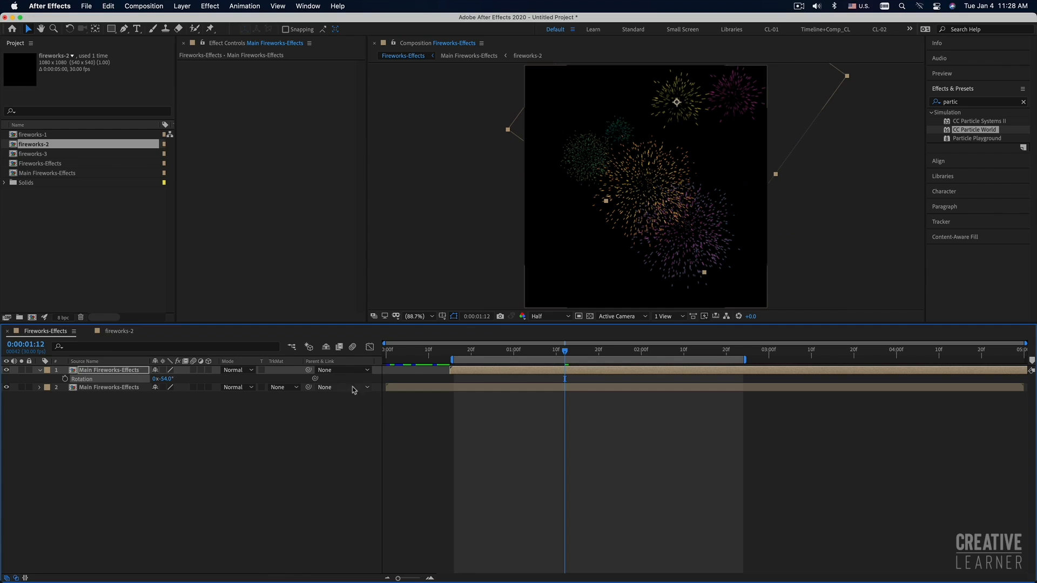
Move the upper Main Fireworks-Effects copy down and left toward the canvas centre and preview the bursts
drag(497, 352, 458, 351)
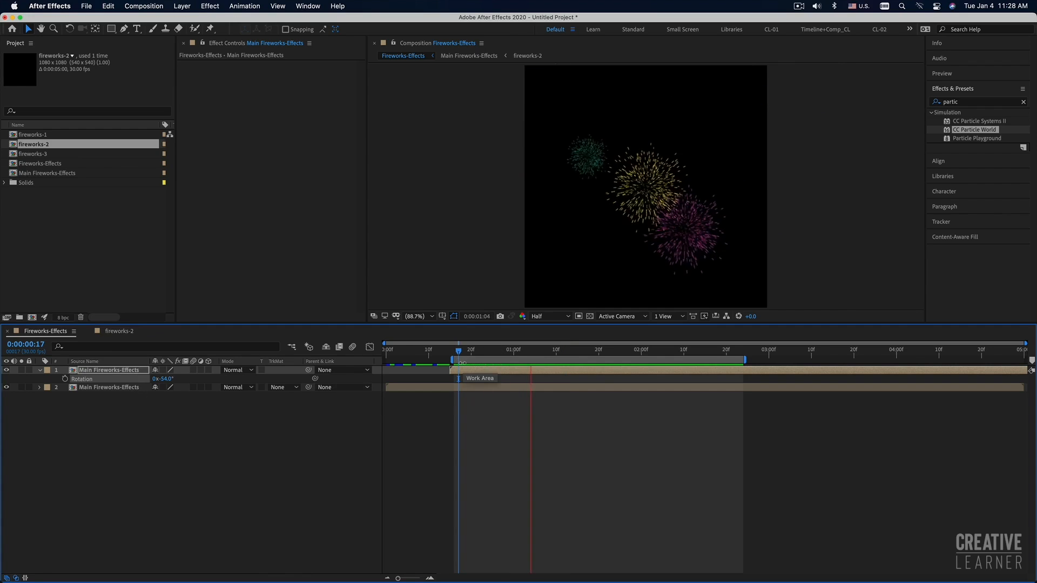
key(space)
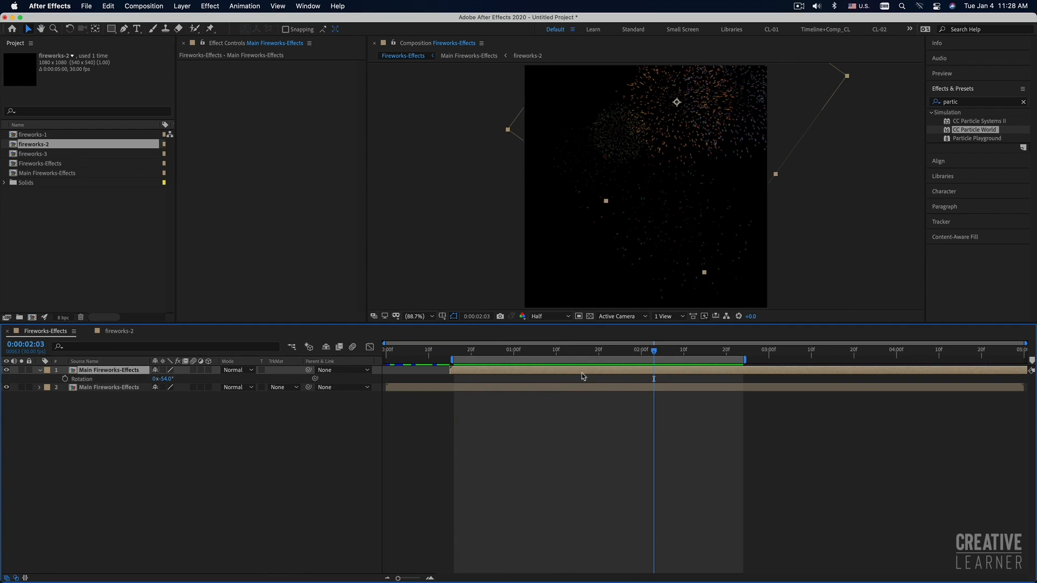
drag(735, 130, 687, 168)
key(space)
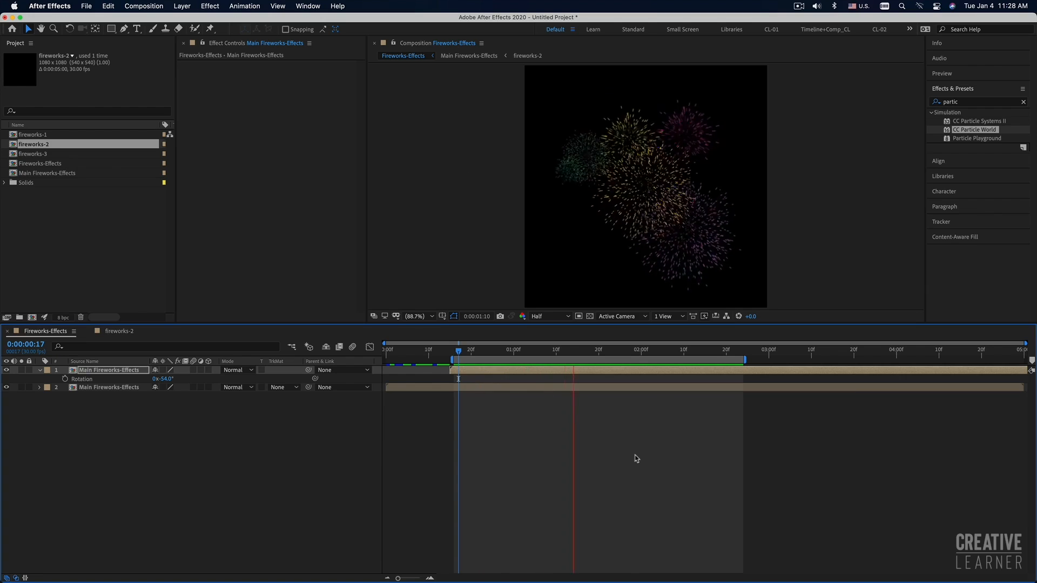
key(space)
key(space)
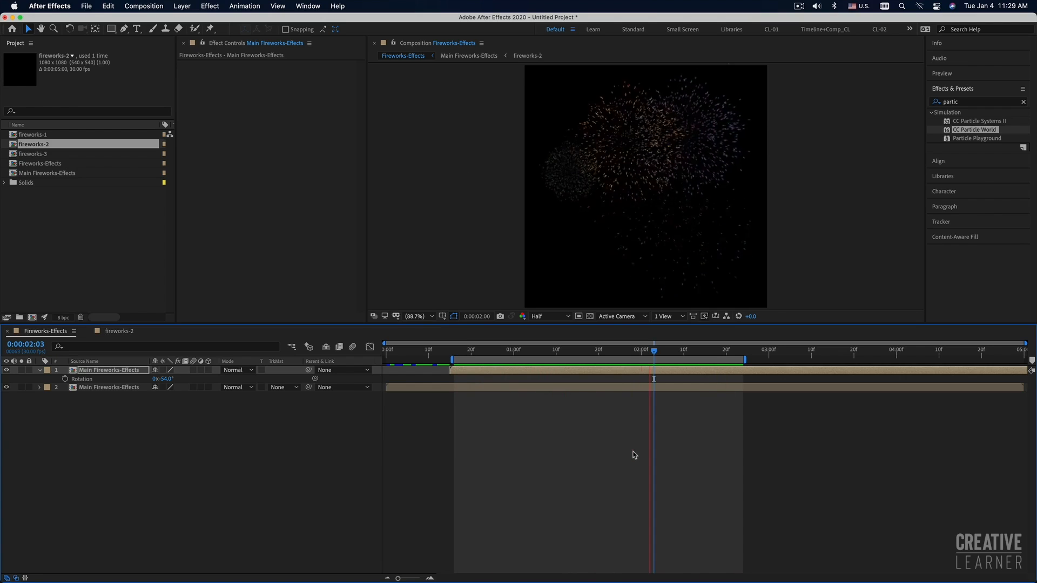
key(space)
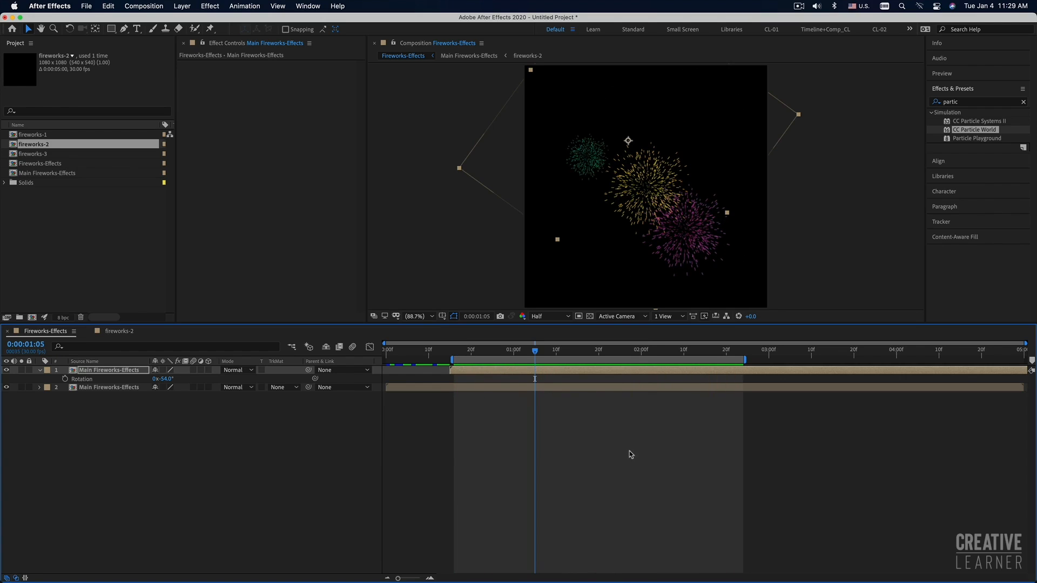
click(798, 6)
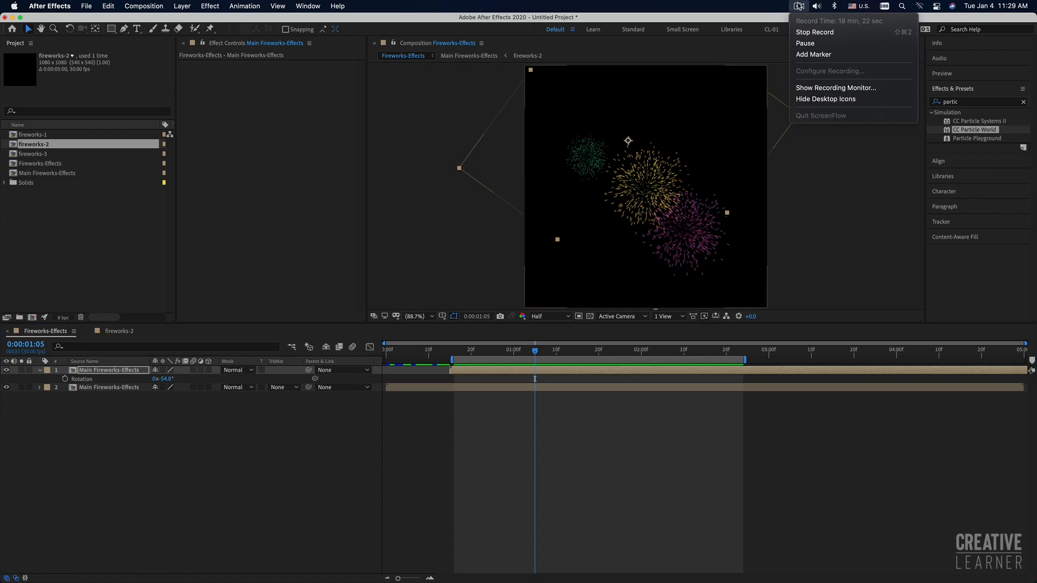
click(347, 489)
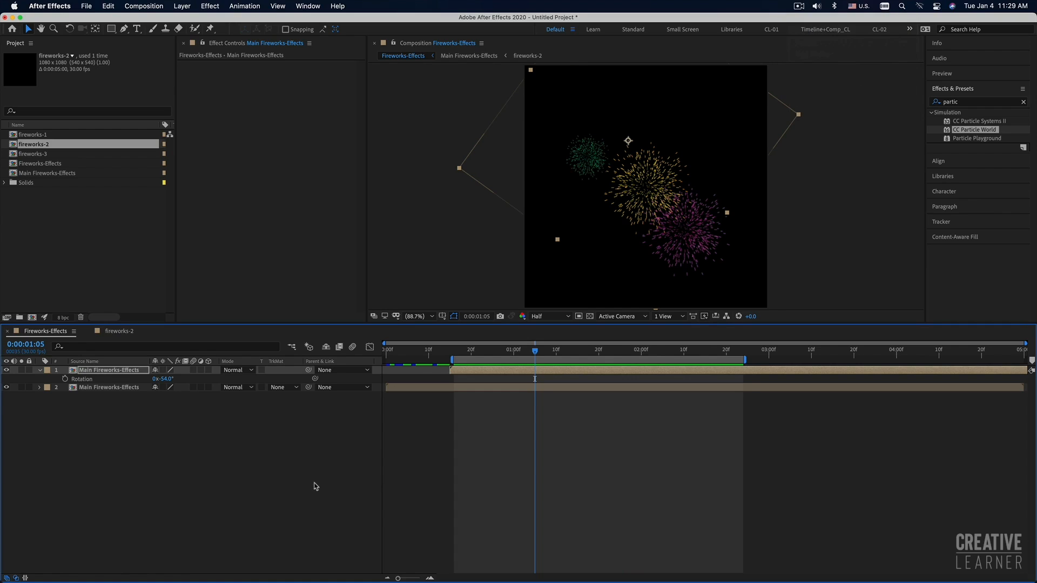
Create a new project folder named Firework_Effects
click(49, 270)
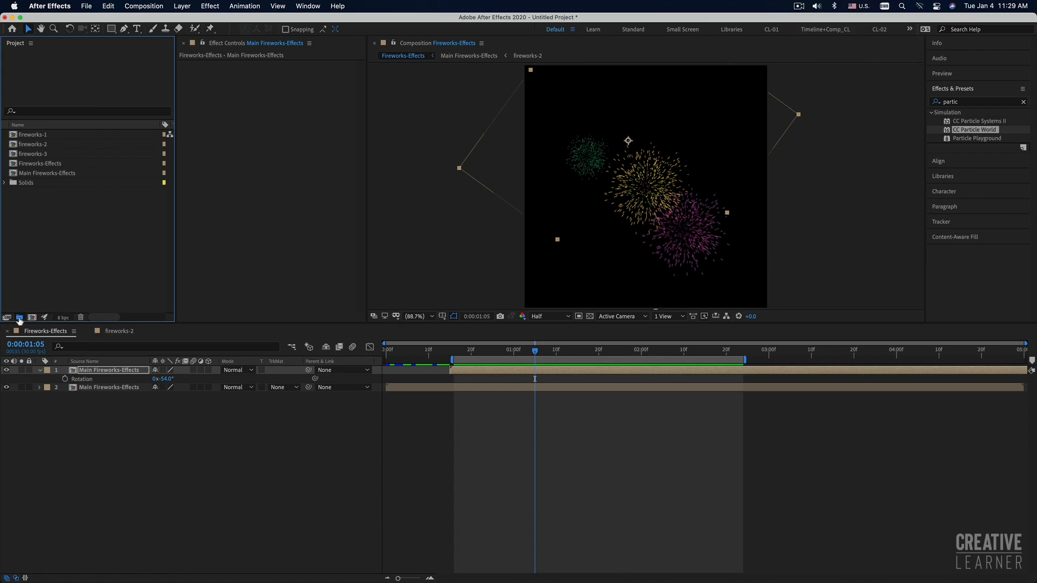
click(19, 318)
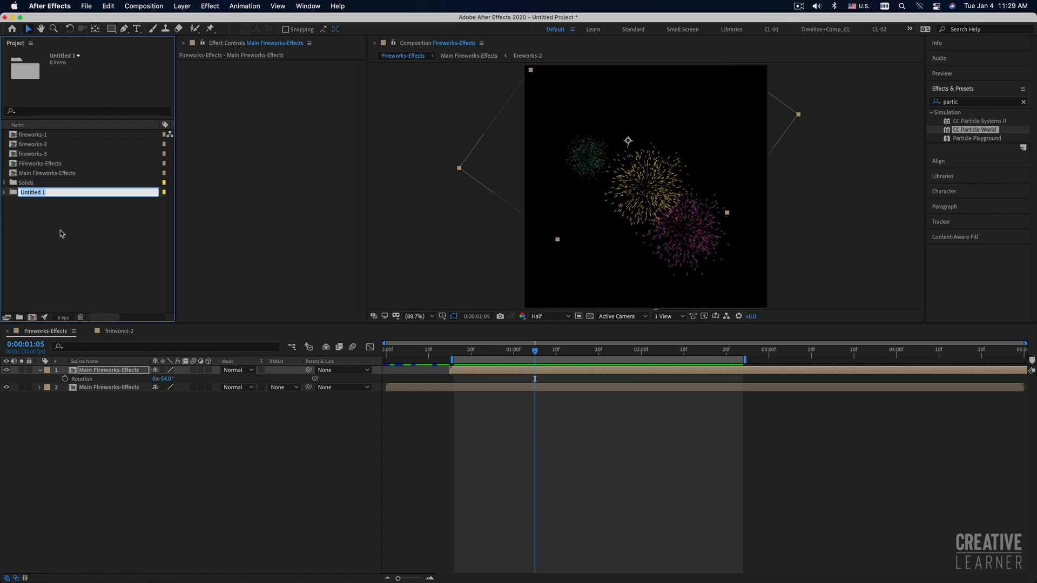
text(E)
text(Firework)
key(Return)
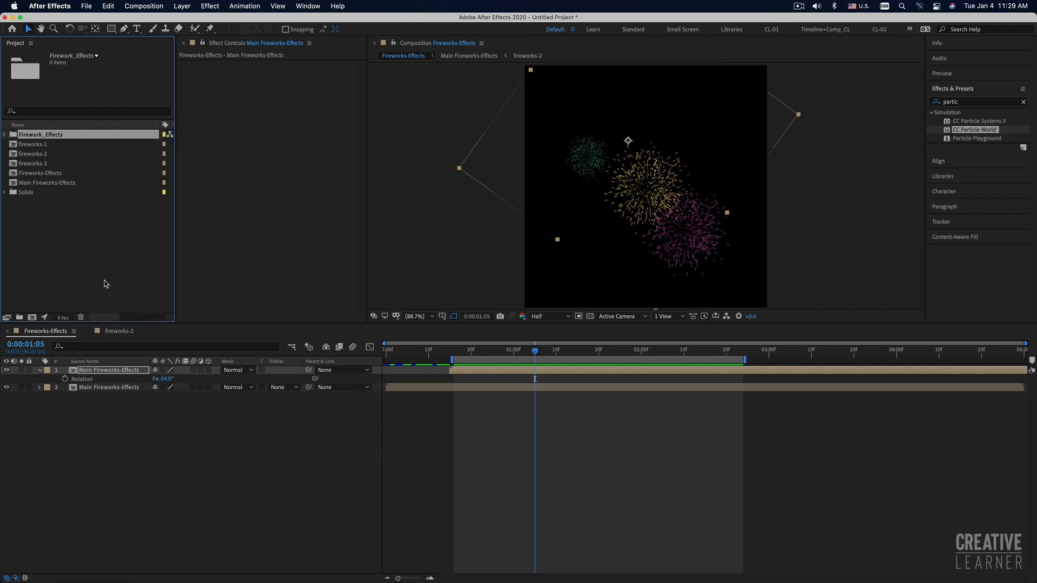
click(100, 262)
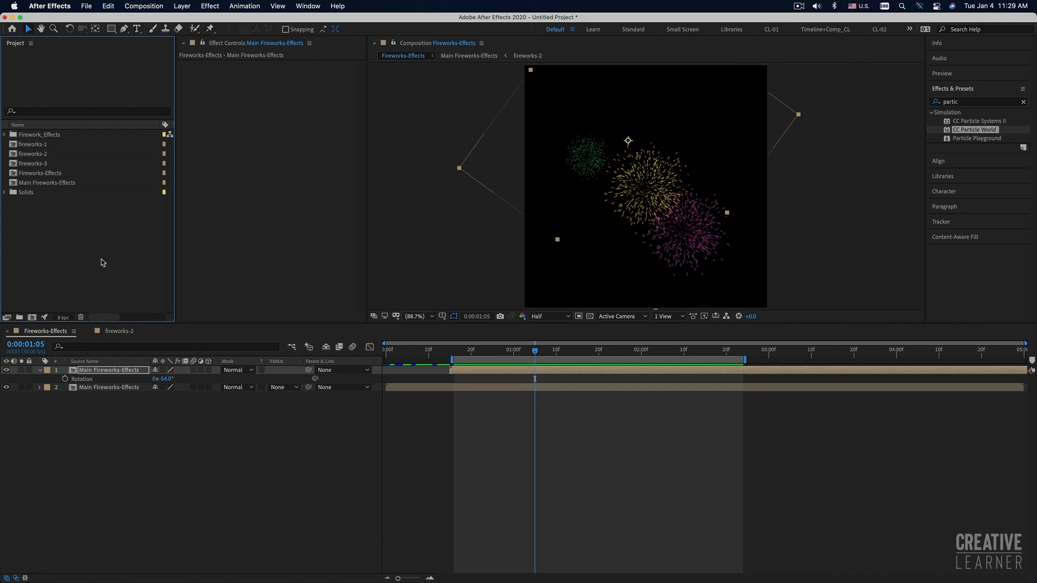
Move all fireworks compositions and the Solids folder into the Firework_Effects folder and collapse it
click(29, 196)
shift+click(33, 145)
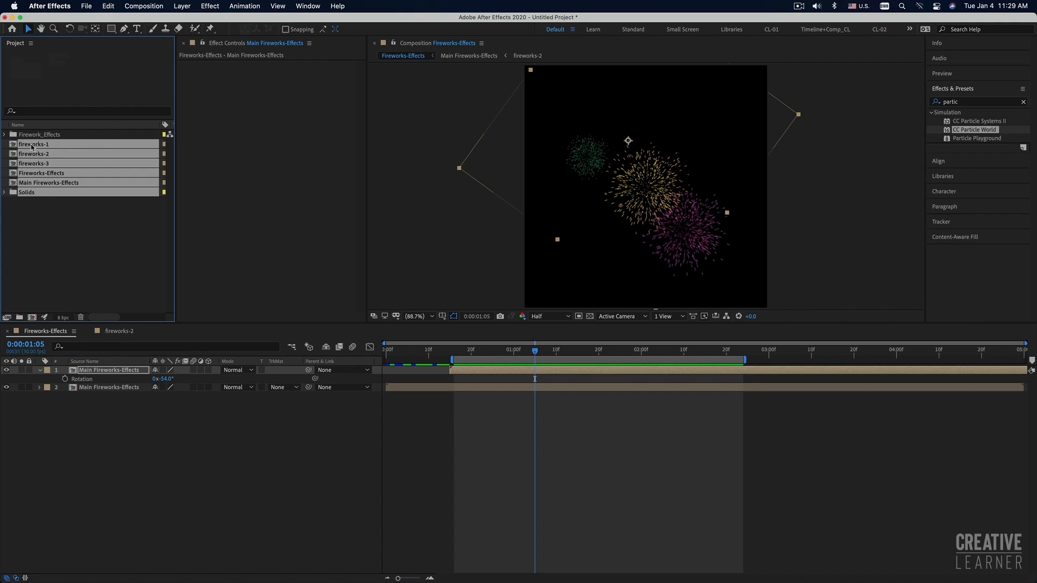
drag(31, 142, 32, 138)
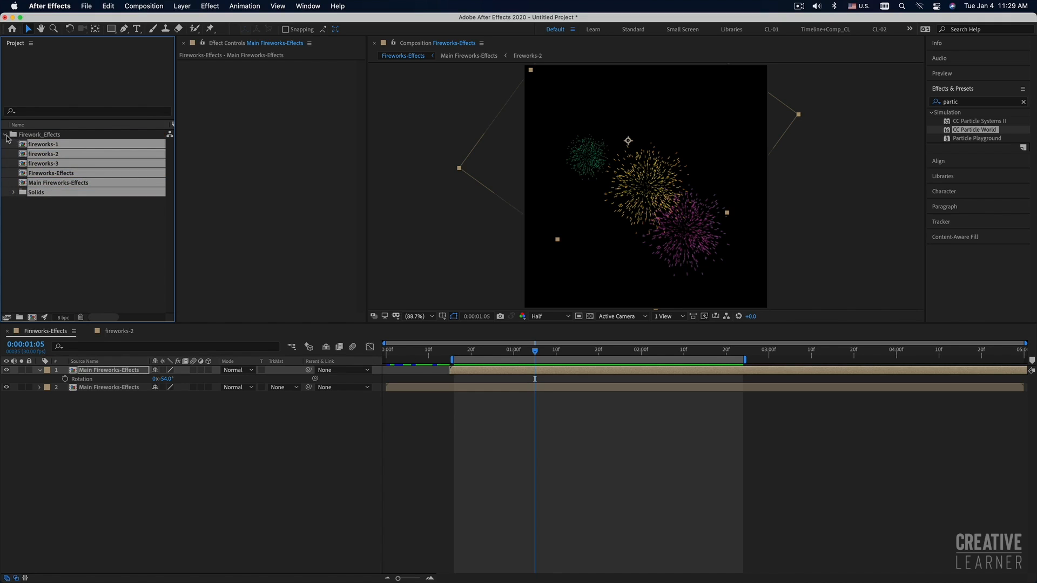
click(6, 135)
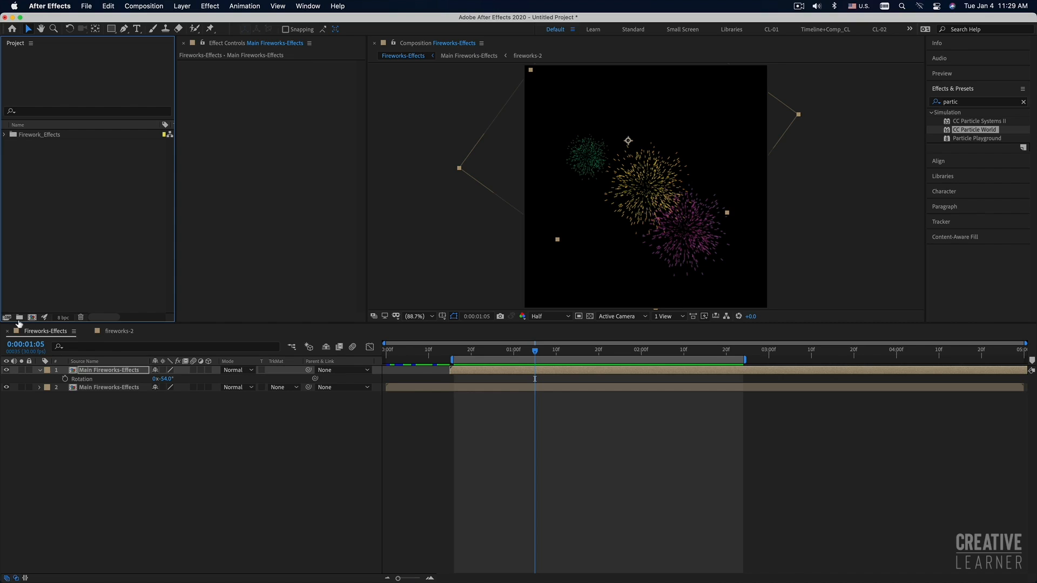
Create a second top-level project folder named Ai-Fireworks
click(18, 318)
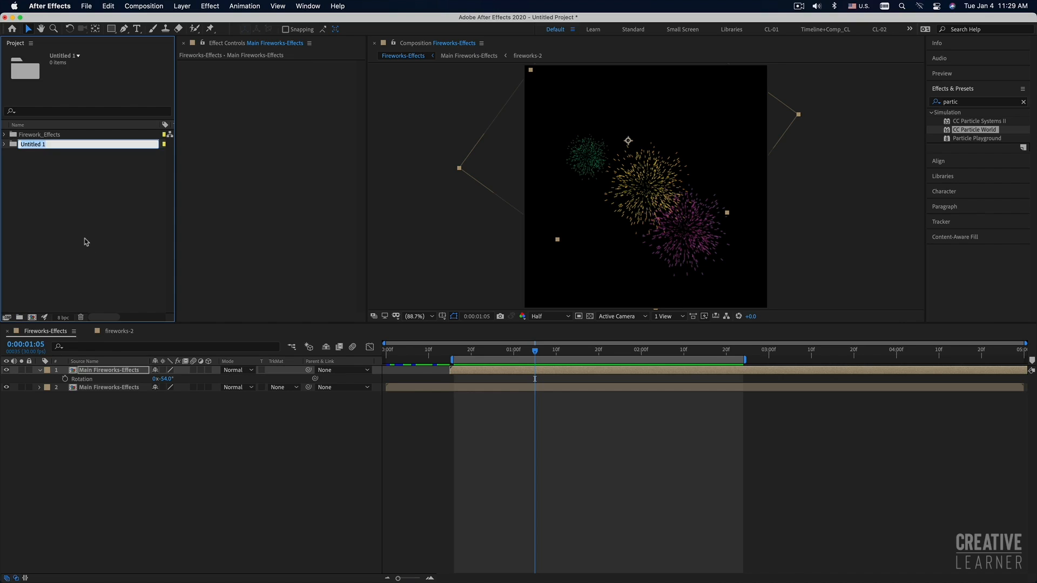
text(Ai-Fireworks)
key(Return)
click(87, 241)
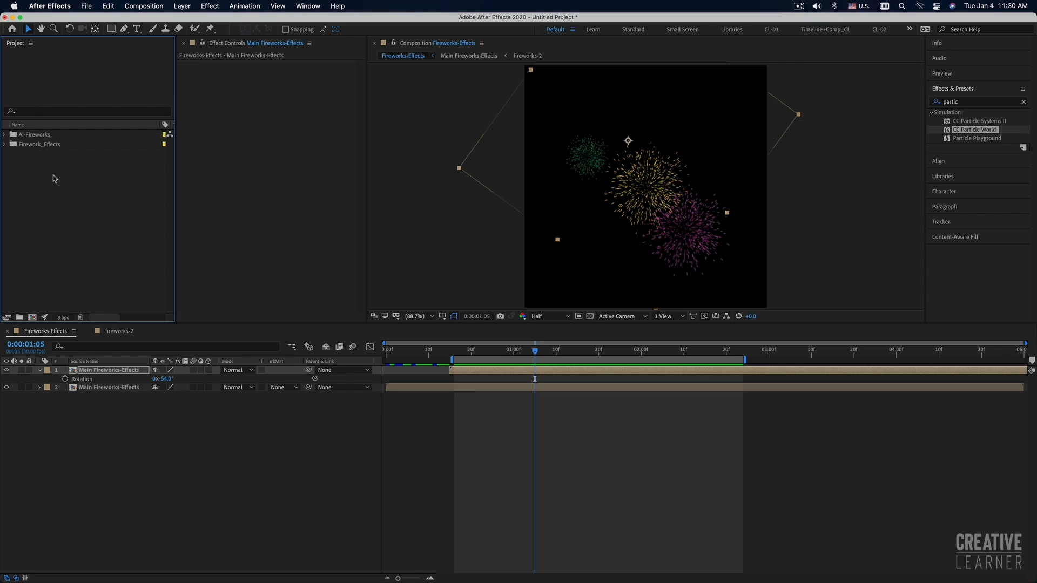
click(5, 134)
click(35, 136)
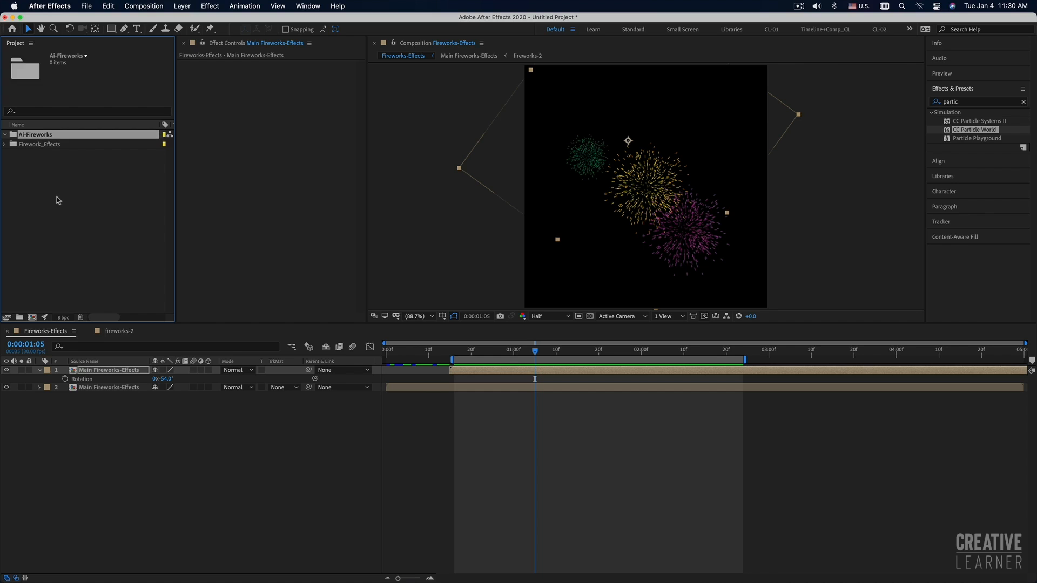
click(140, 266)
Switch to Finder and preview the Fireworks.ai artwork in the Lesson File folder
mouse_move(339, 582)
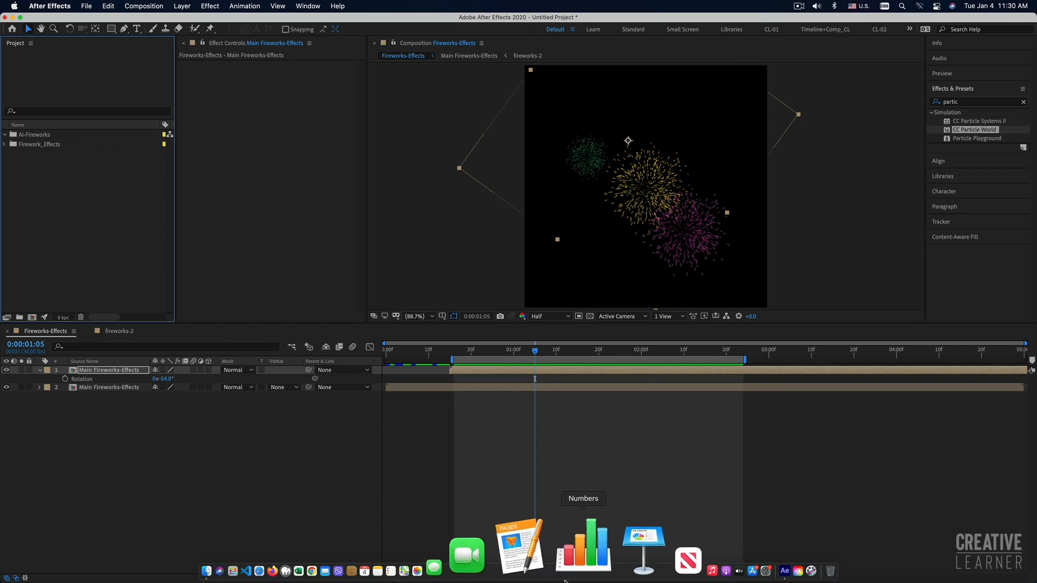
click(289, 534)
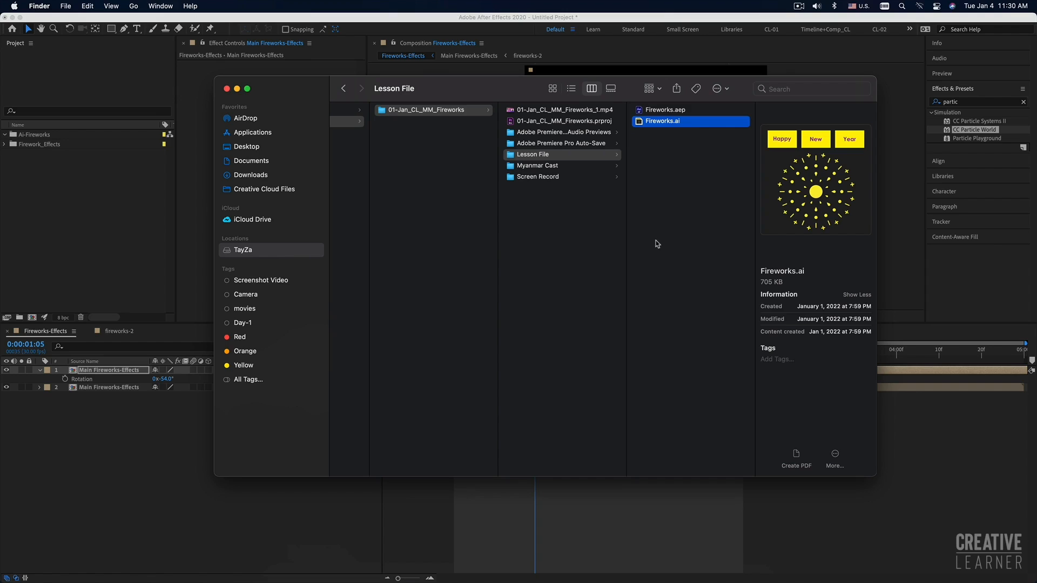
key(space)
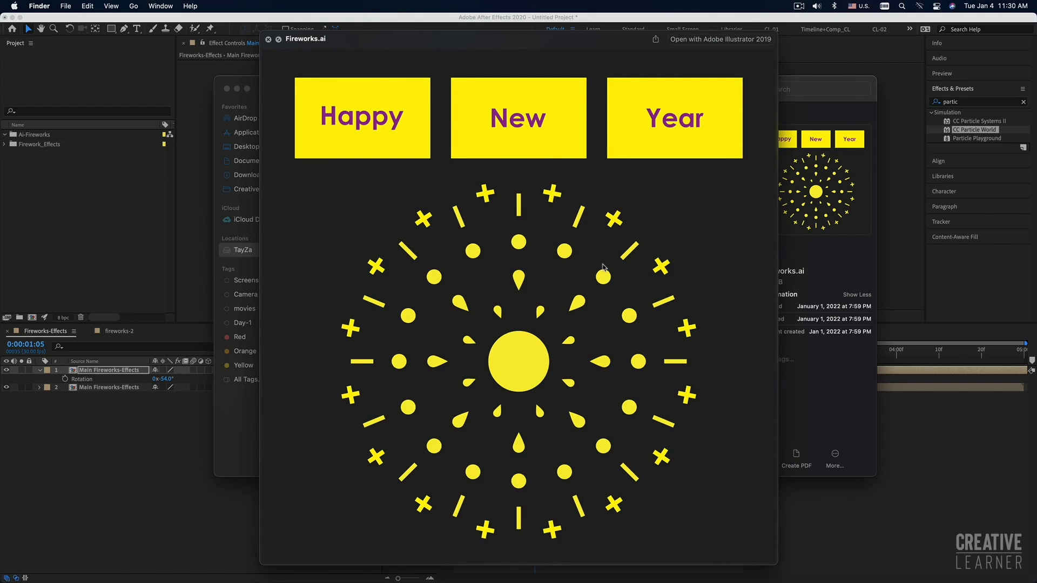
key(space)
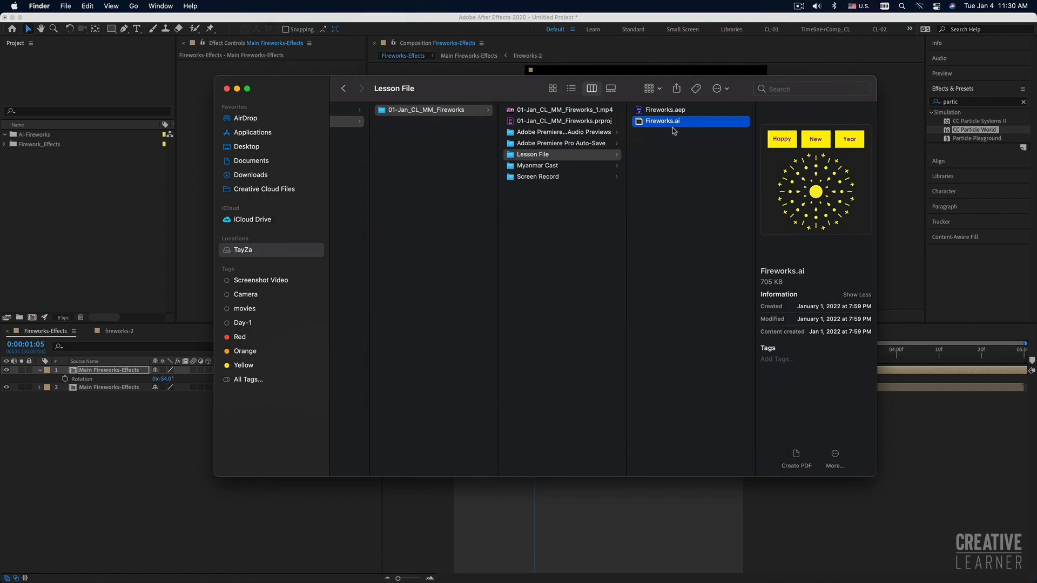
Import Fireworks.ai into the After Effects project as a Composition with footage dimensions set to Document Size
click(674, 132)
click(672, 122)
drag(670, 129, 86, 204)
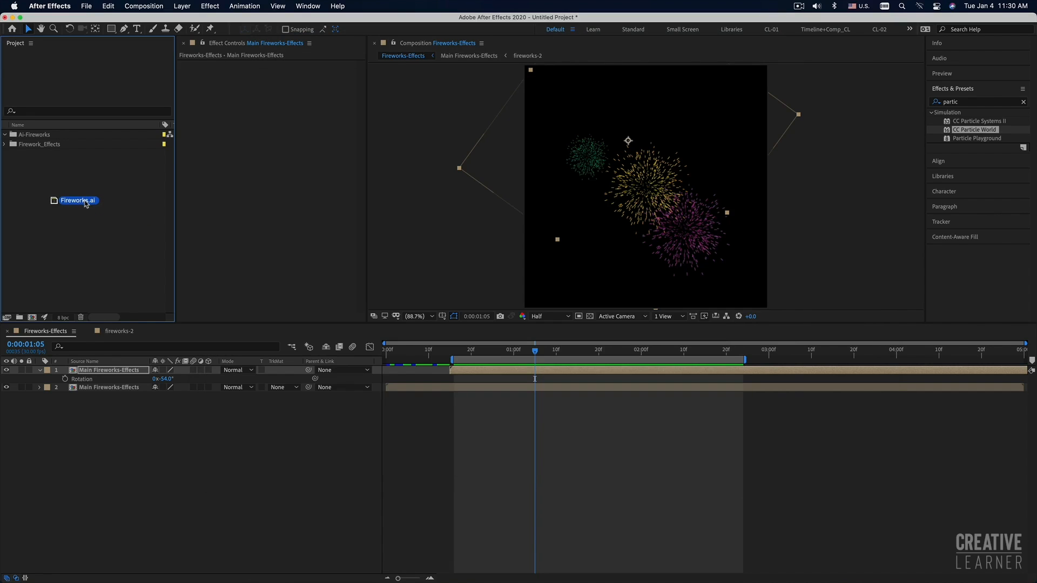
drag(85, 203, 88, 200)
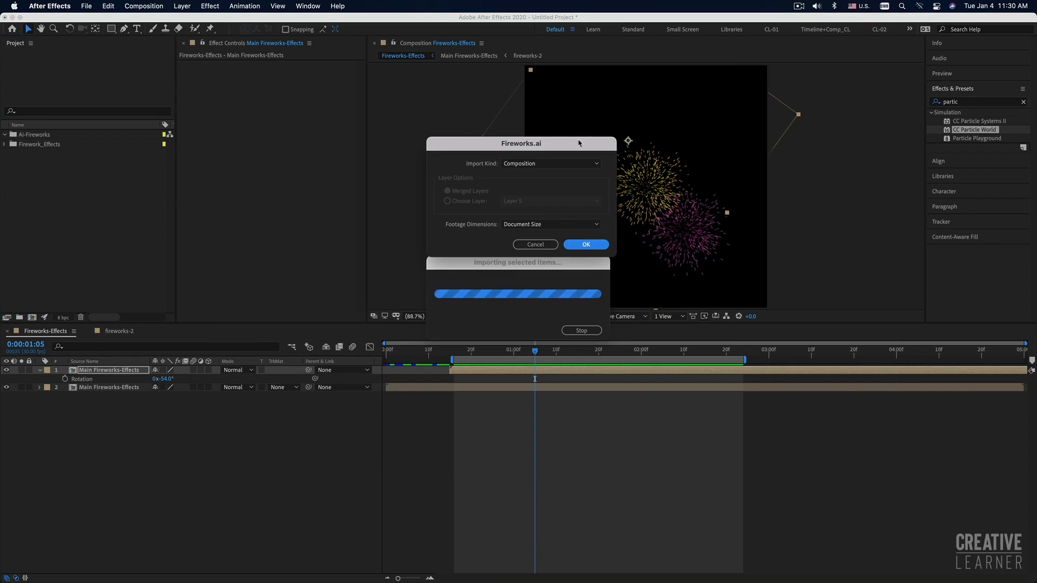
click(528, 164)
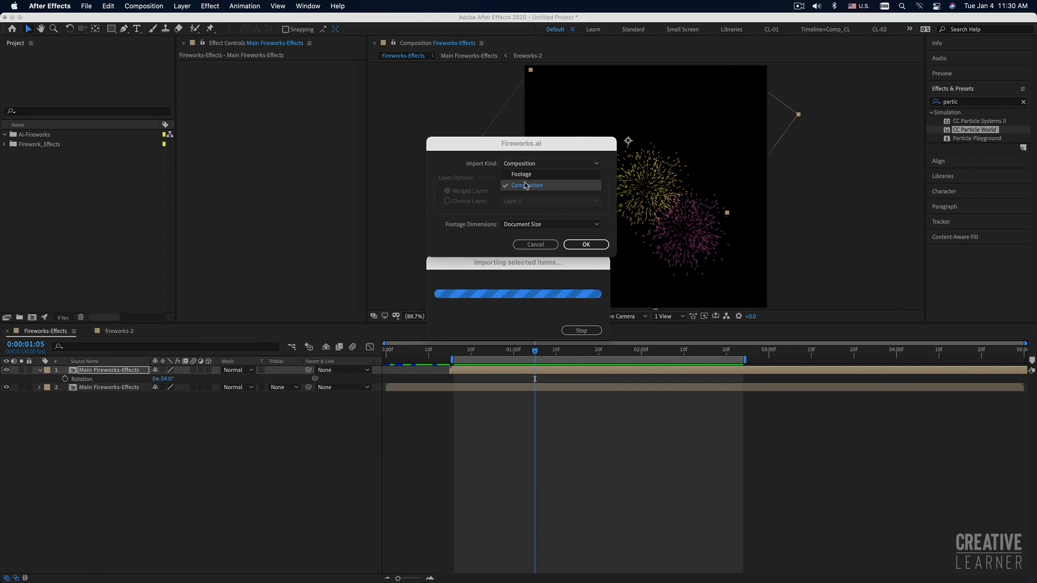
click(527, 187)
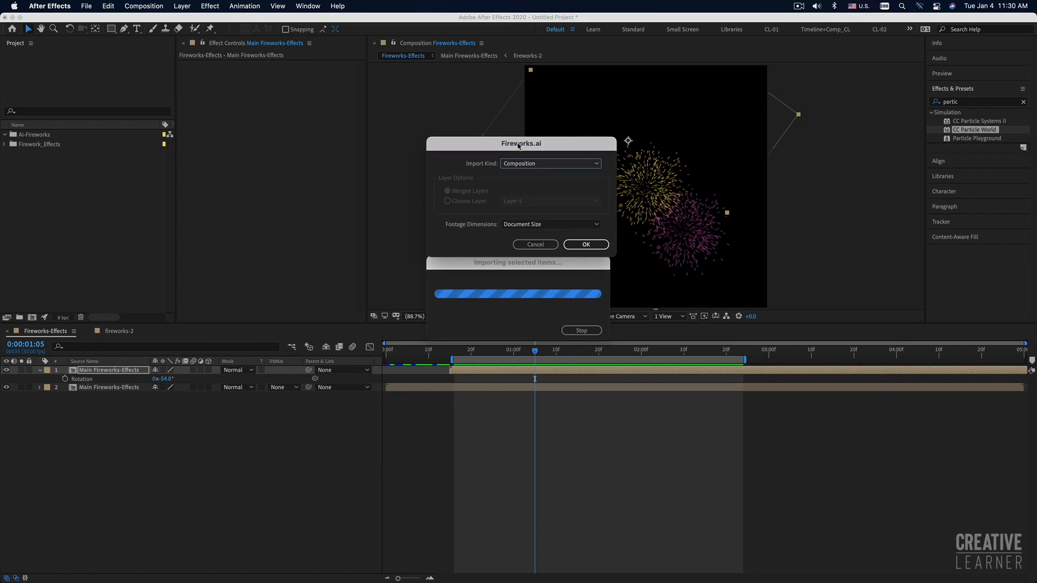
click(526, 223)
click(532, 225)
click(533, 225)
click(530, 248)
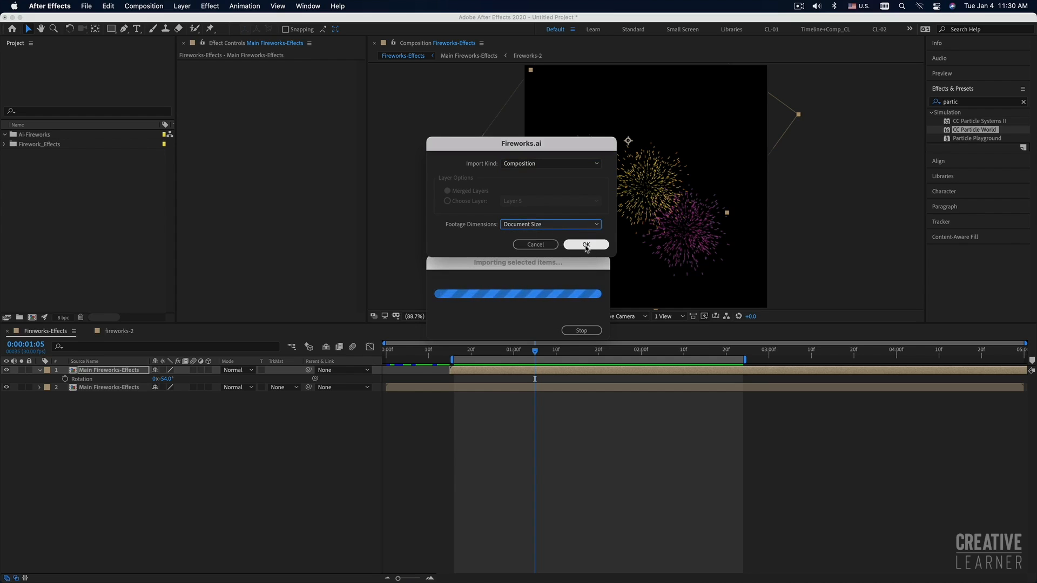
click(587, 246)
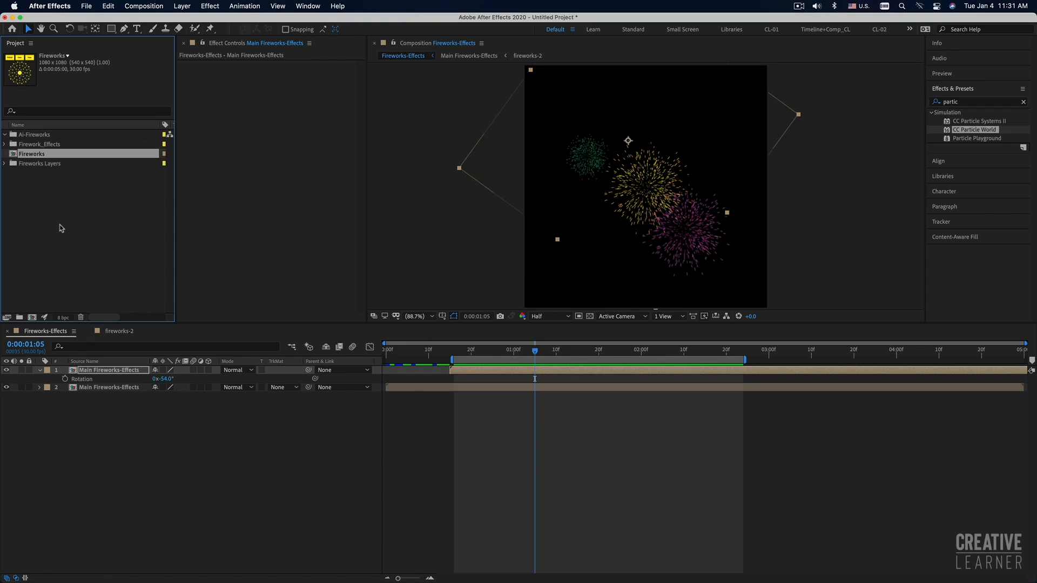
Move the imported Fireworks composition and Fireworks Layers folder into the Ai-Fireworks folder
shift+click(31, 164)
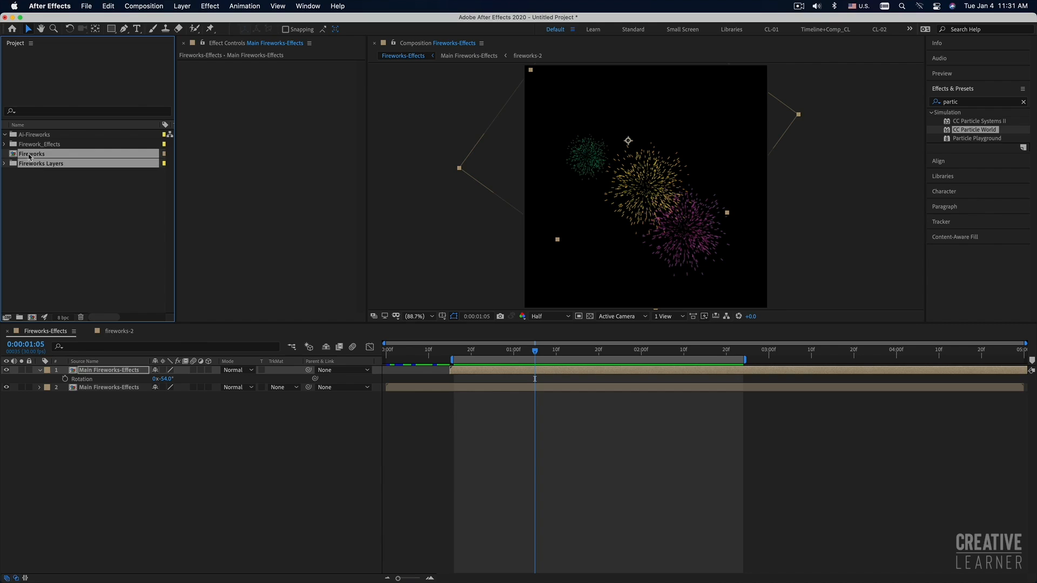
drag(31, 155, 30, 136)
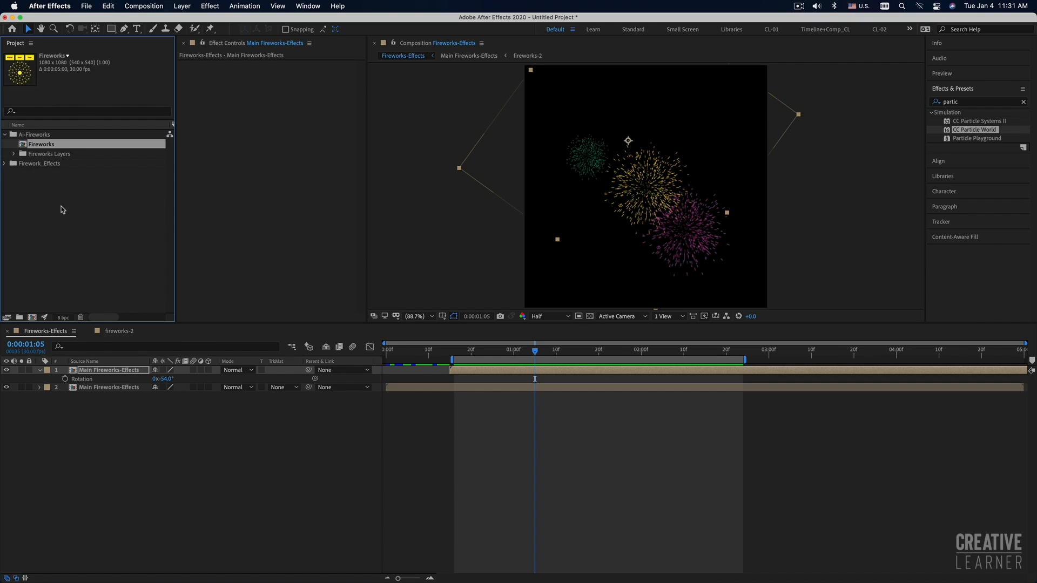
click(35, 154)
drag(34, 145, 87, 211)
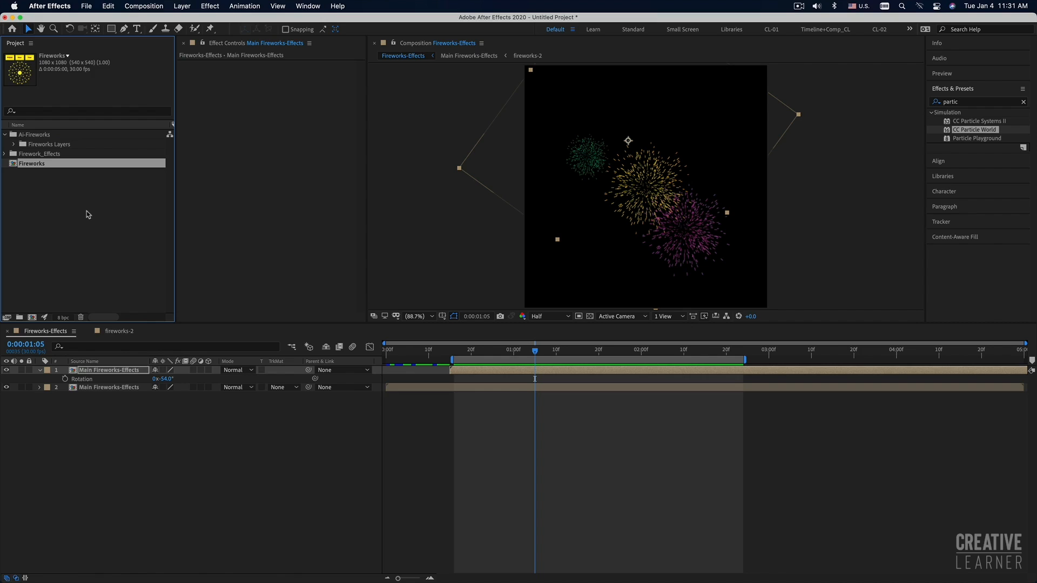
key(super+z)
Rename the imported Fireworks composition as Fireworks - AI and open it
click(38, 153)
click(41, 145)
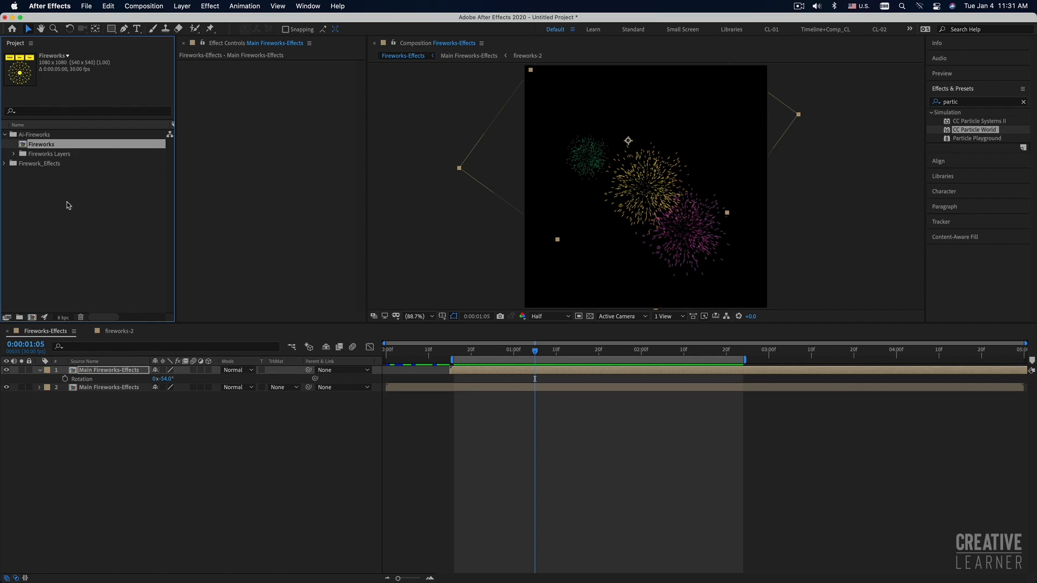
key(Return)
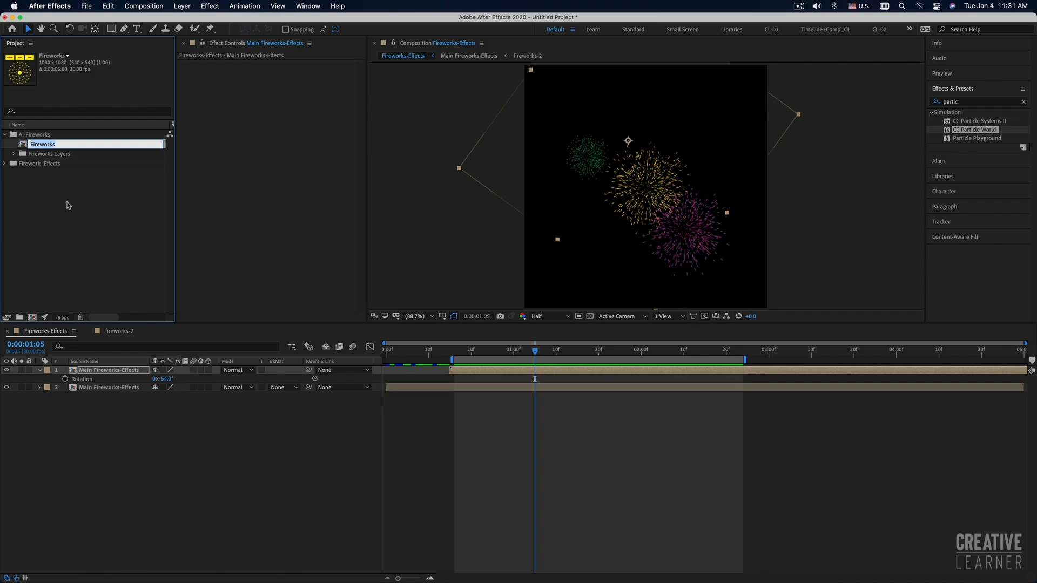
key(Right)
click(38, 213)
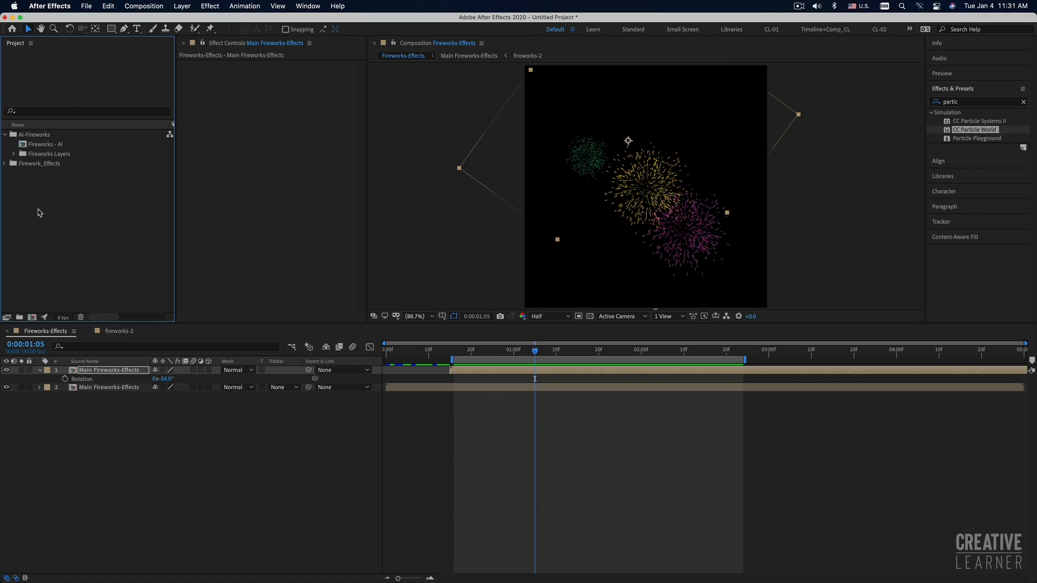
click(43, 147)
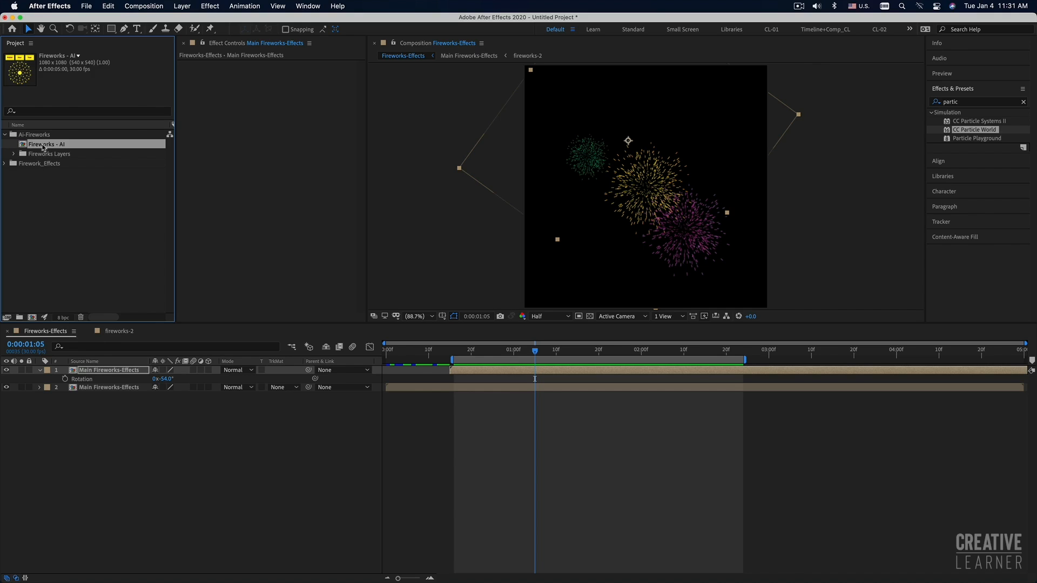
double_click(42, 147)
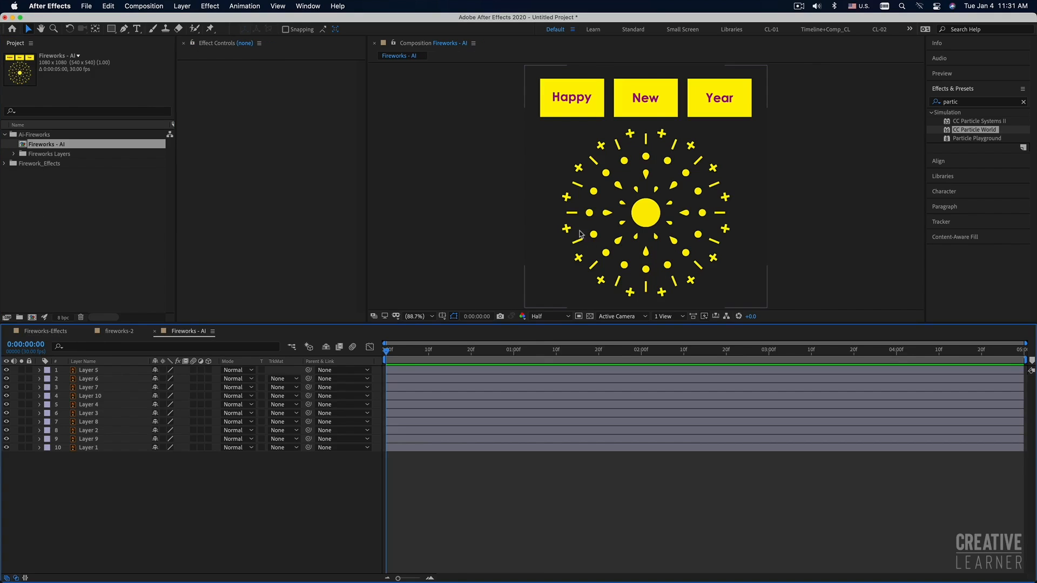
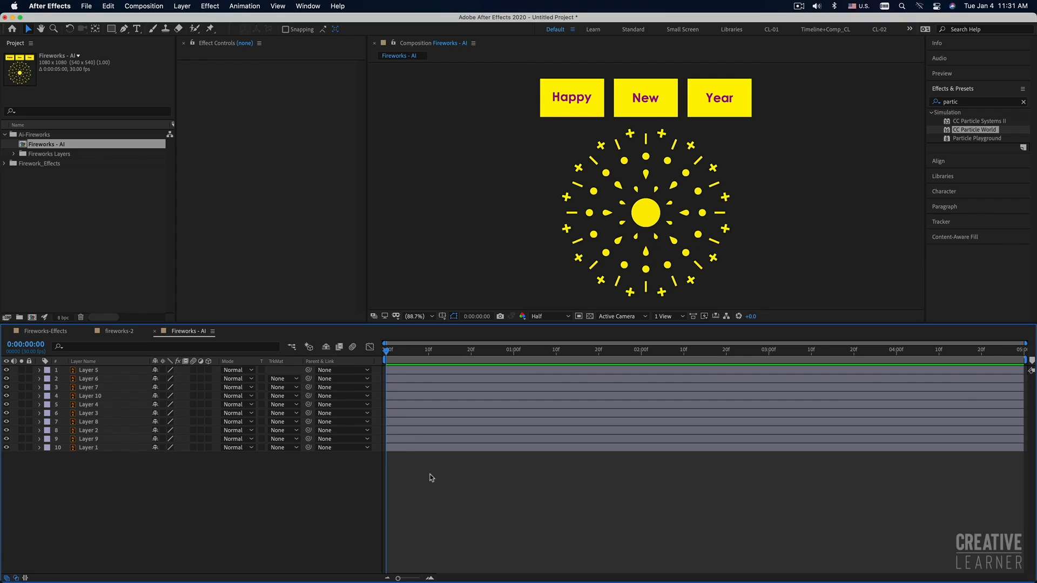
Hide all the artwork layers in the Fireworks - AI composition, from Layer 5 down through Layer 1
click(7, 371)
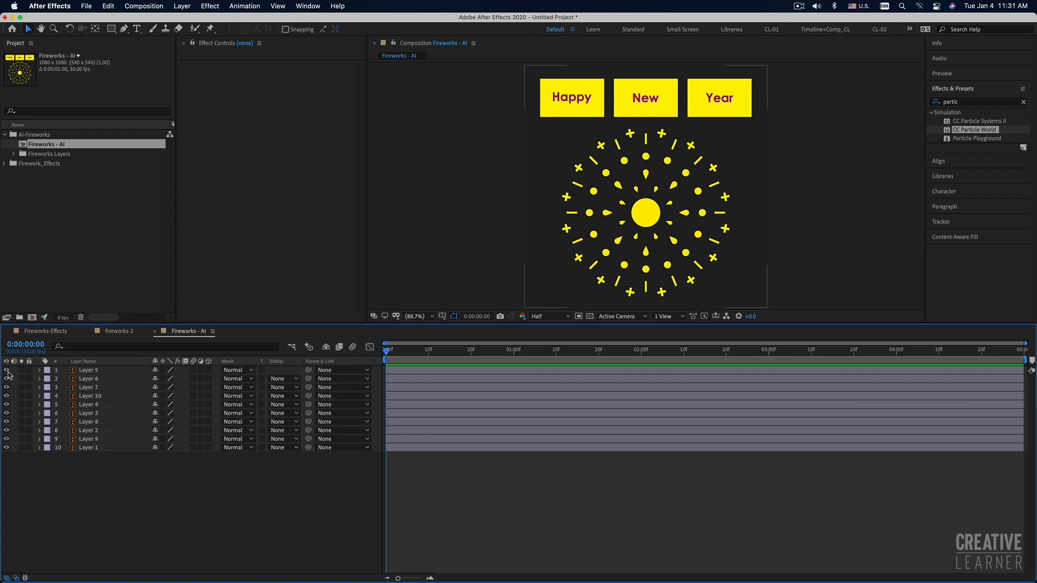
click(7, 371)
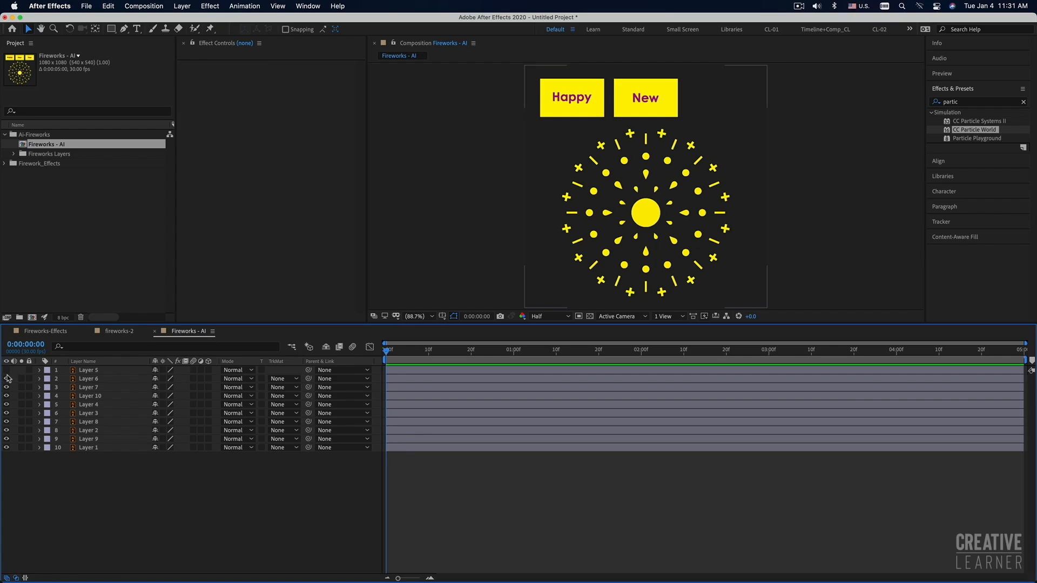
click(6, 379)
drag(6, 393, 5, 443)
click(7, 448)
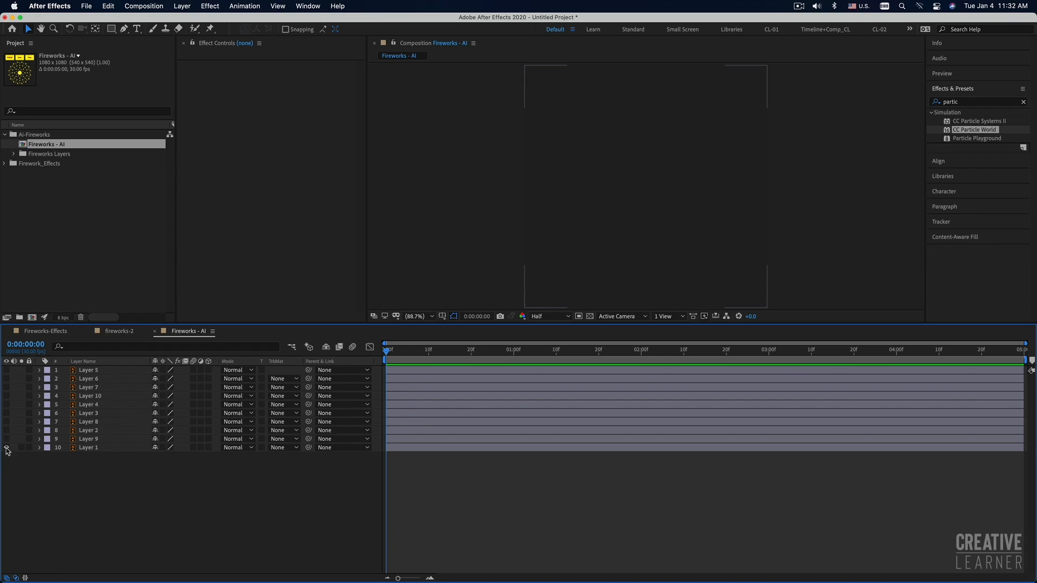
Make only Layer 1 and the centre circle on Layer 9 visible again, and select Layer 9
click(7, 448)
drag(6, 439, 6, 447)
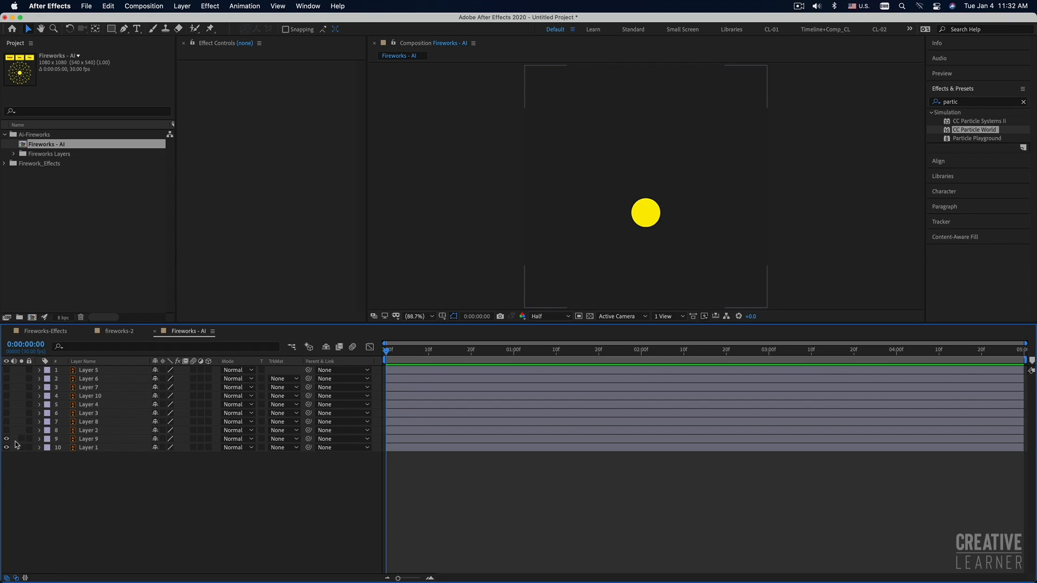
click(85, 440)
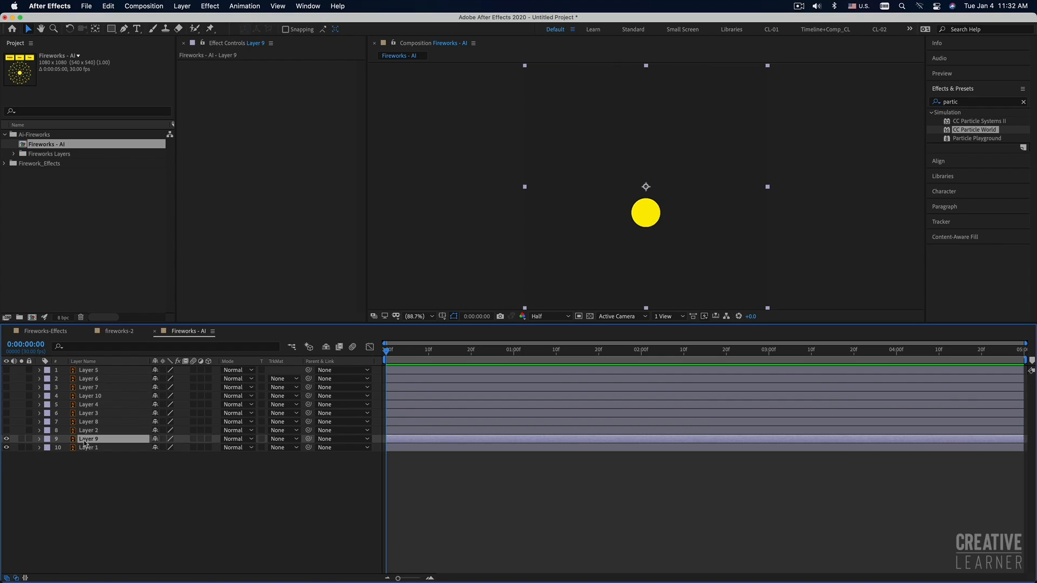
Reveal Layers 2, 8, 3, 4, 10, 7, 6 and 5 one by one to review the artwork, and hide them again
click(6, 431)
click(6, 422)
click(7, 413)
click(7, 405)
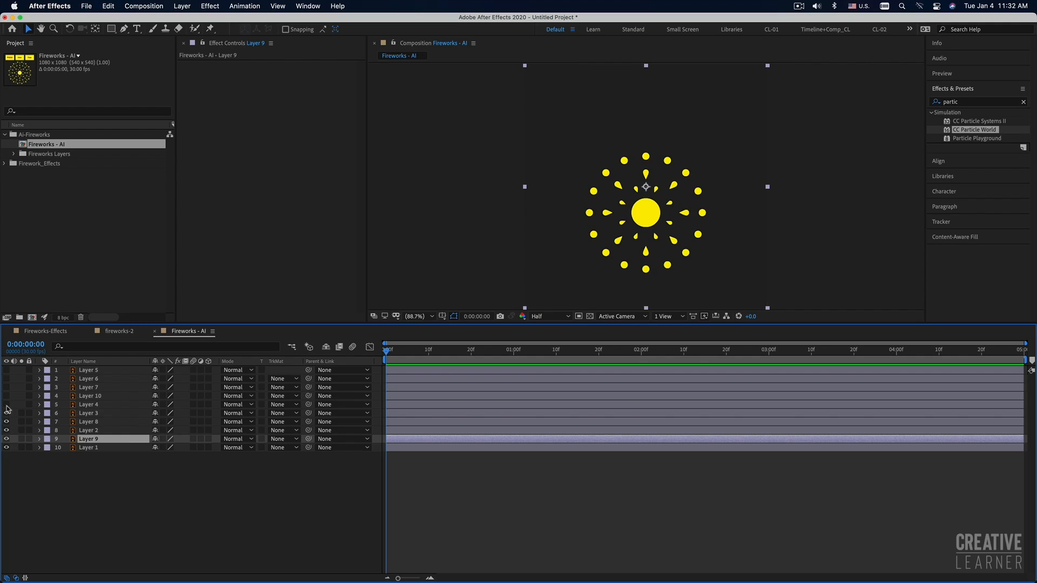
click(7, 396)
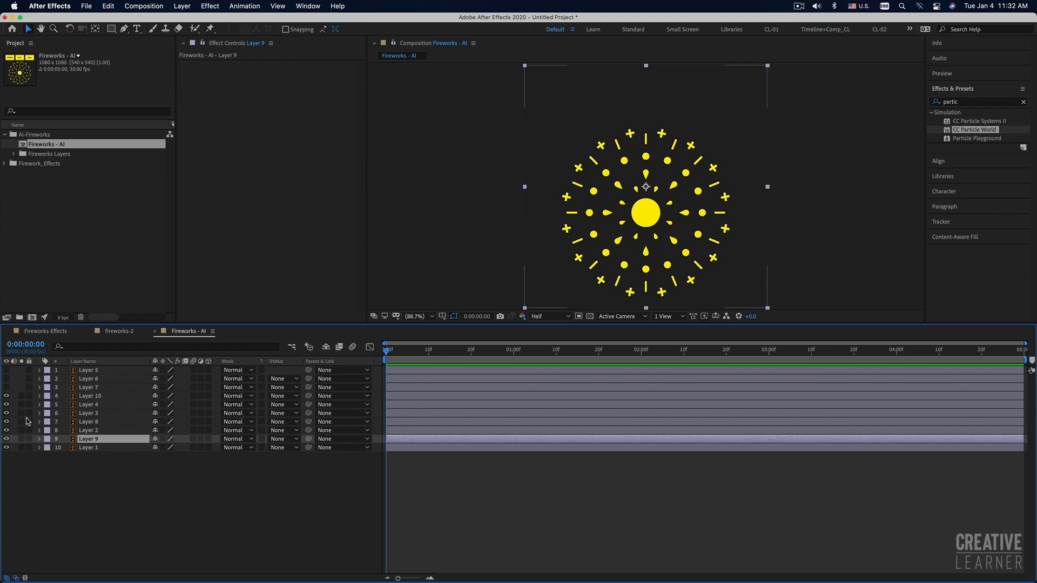
click(7, 388)
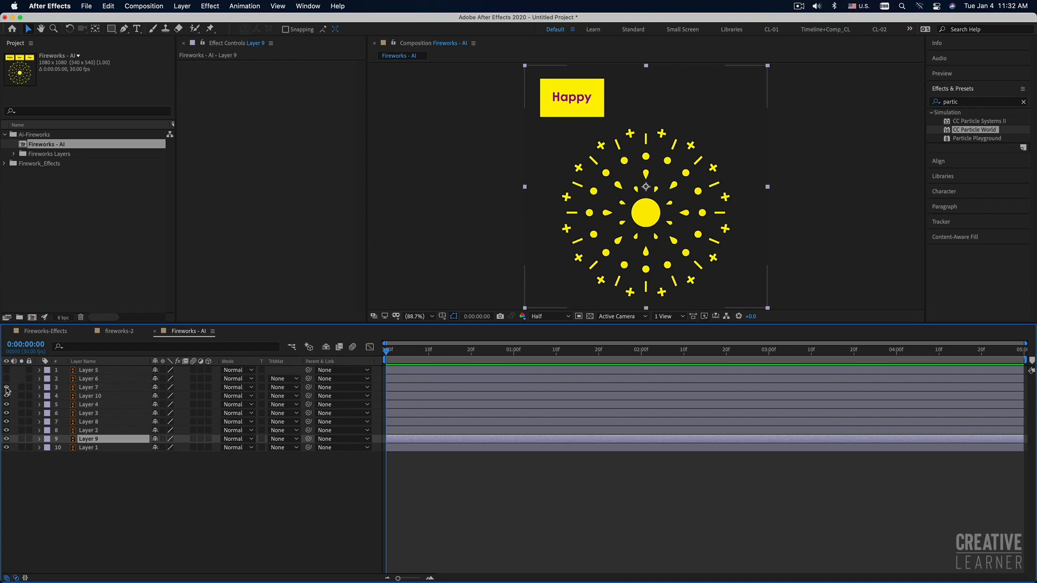
click(6, 379)
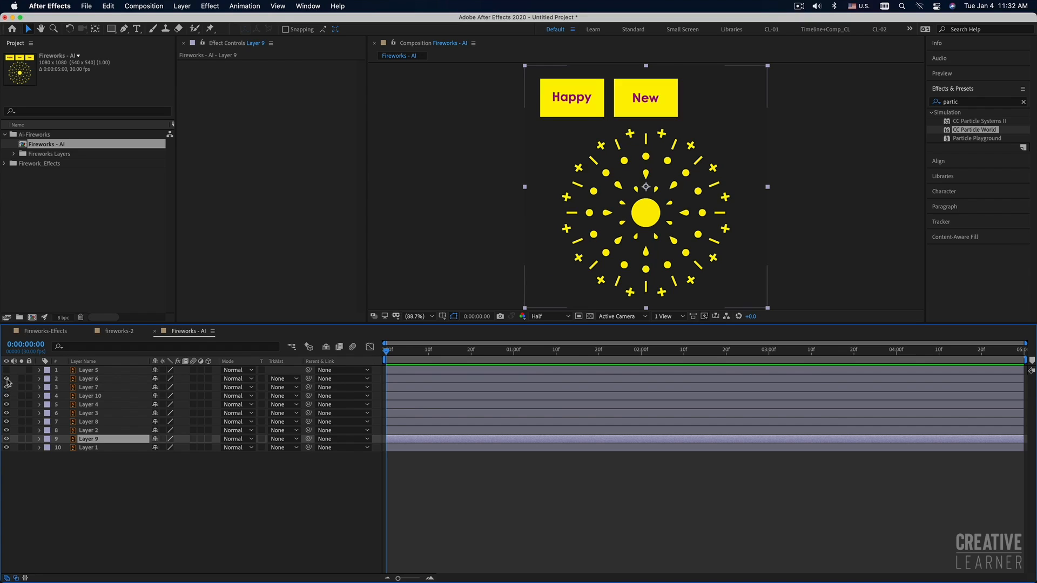
click(6, 371)
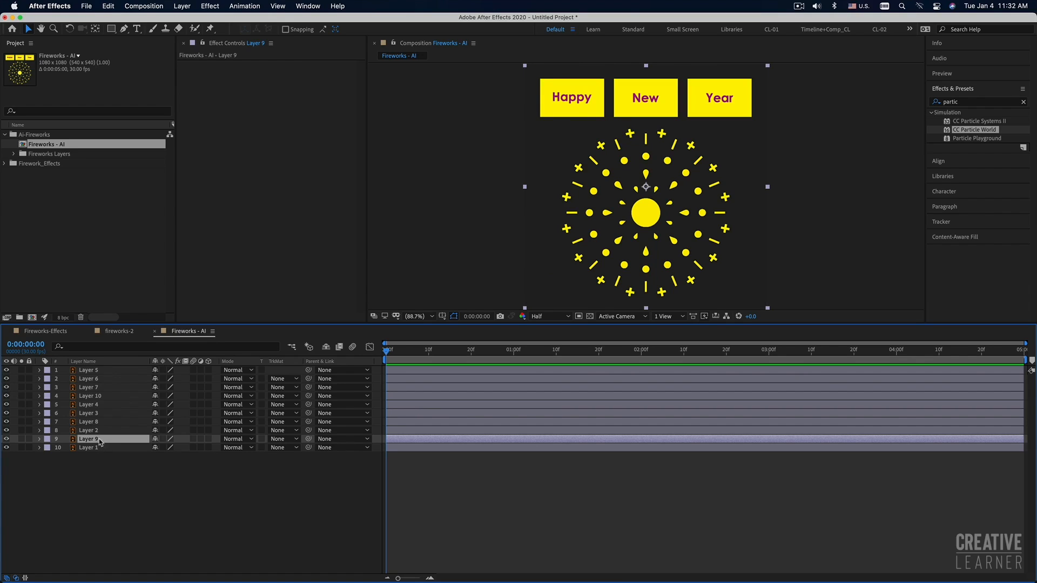
drag(7, 370, 7, 431)
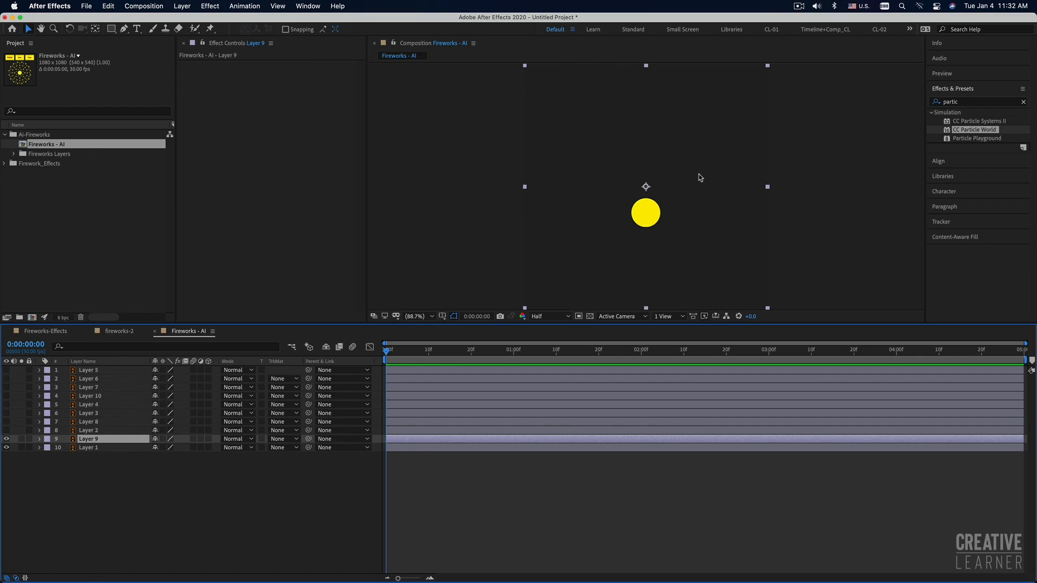
Move Layer 9's anchor point to the centre of the yellow circle with the Pan Behind tool
key(comma)
key(comma)
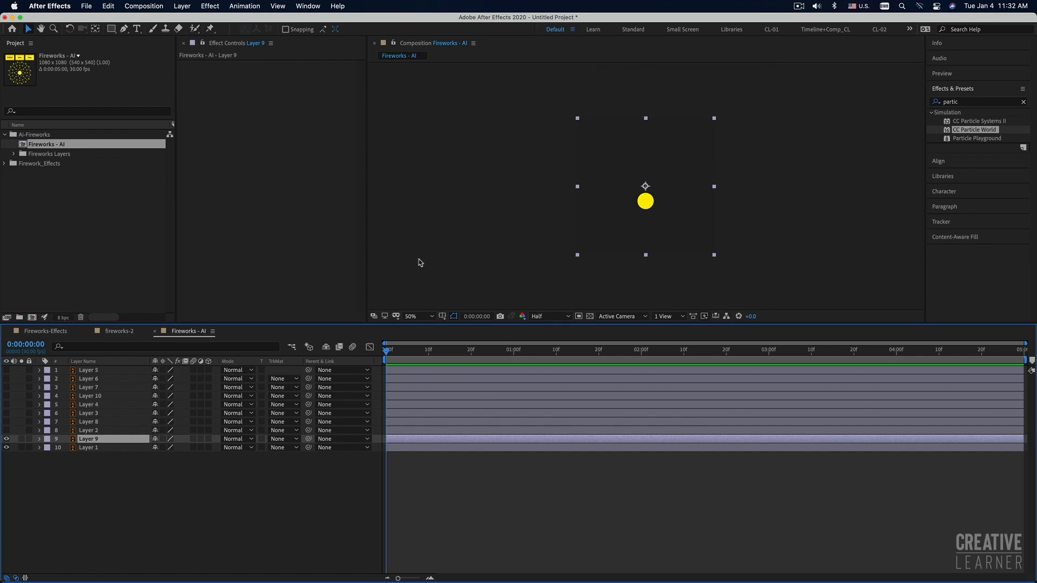
click(415, 317)
click(420, 328)
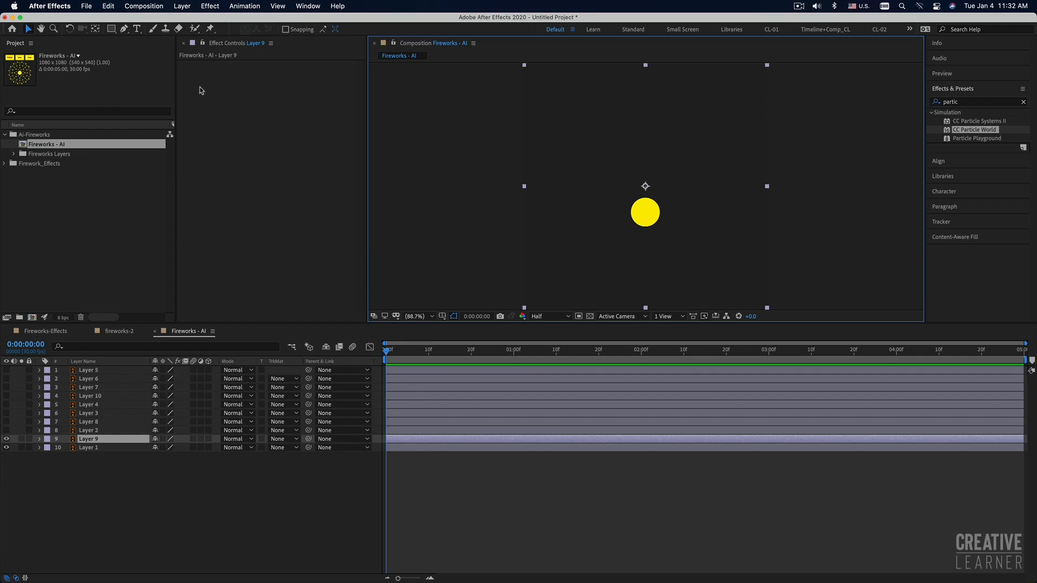
click(97, 33)
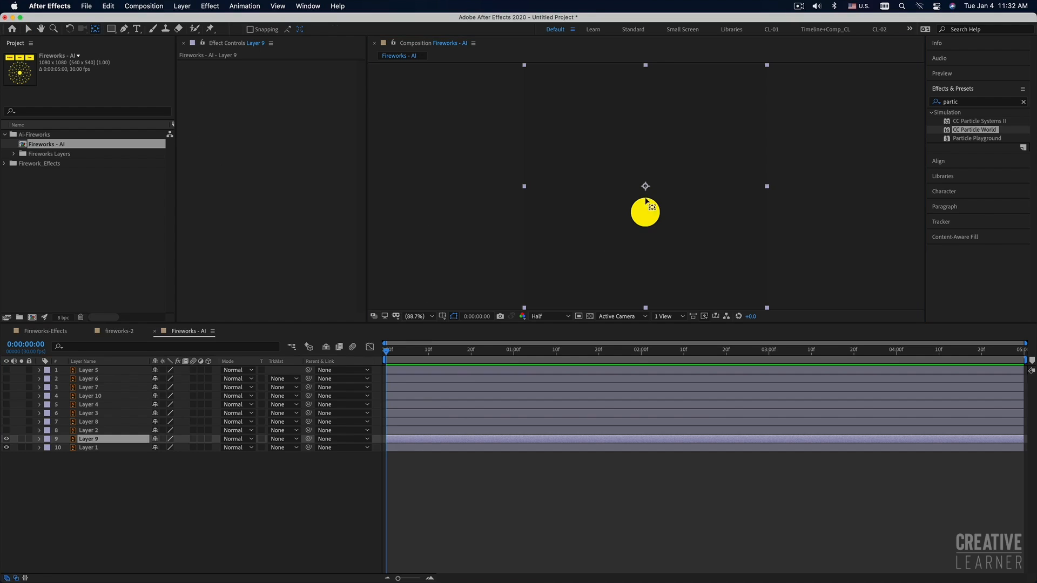
drag(646, 186, 647, 215)
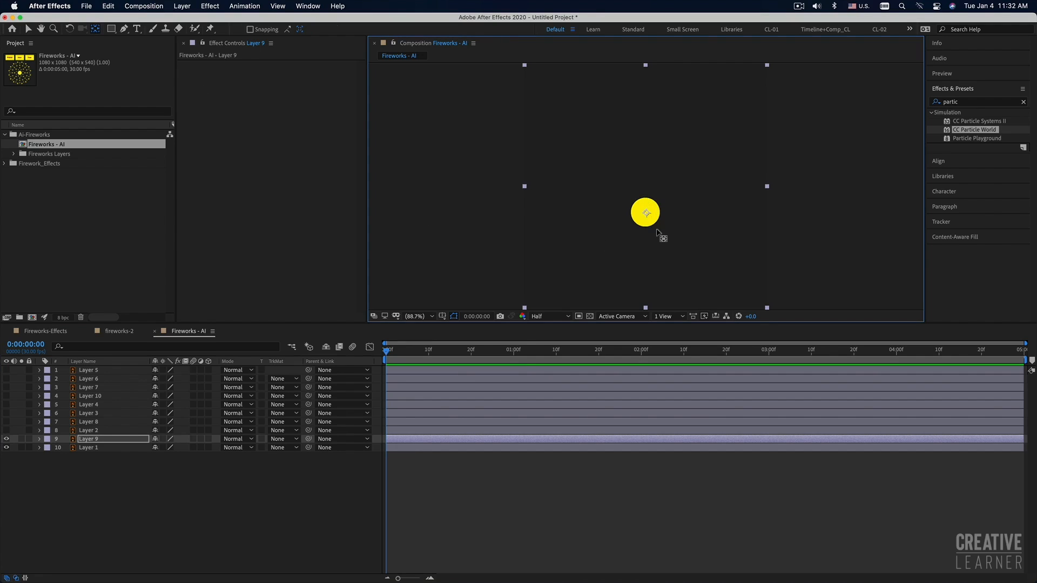
click(407, 361)
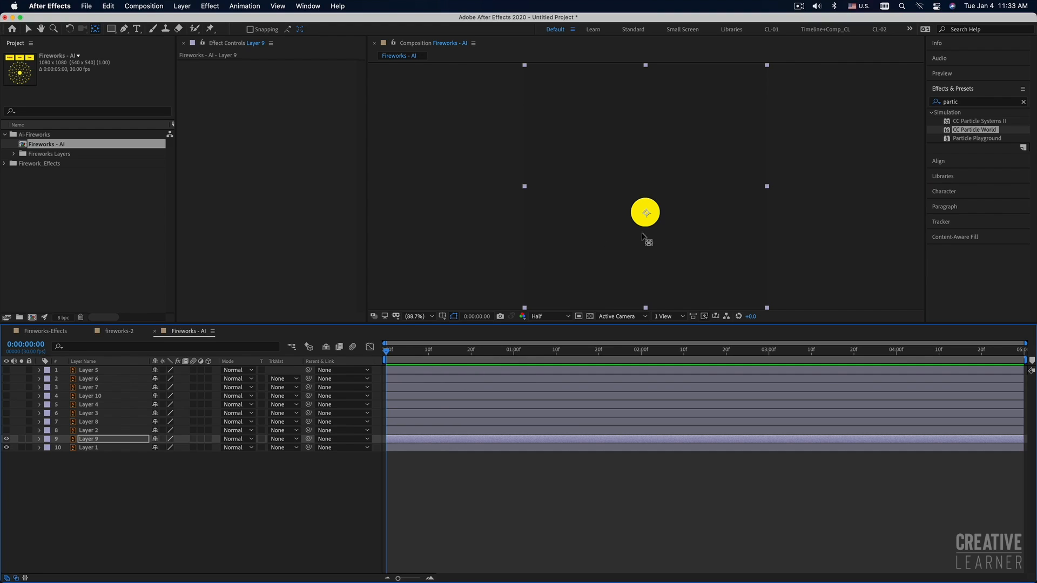
click(647, 213)
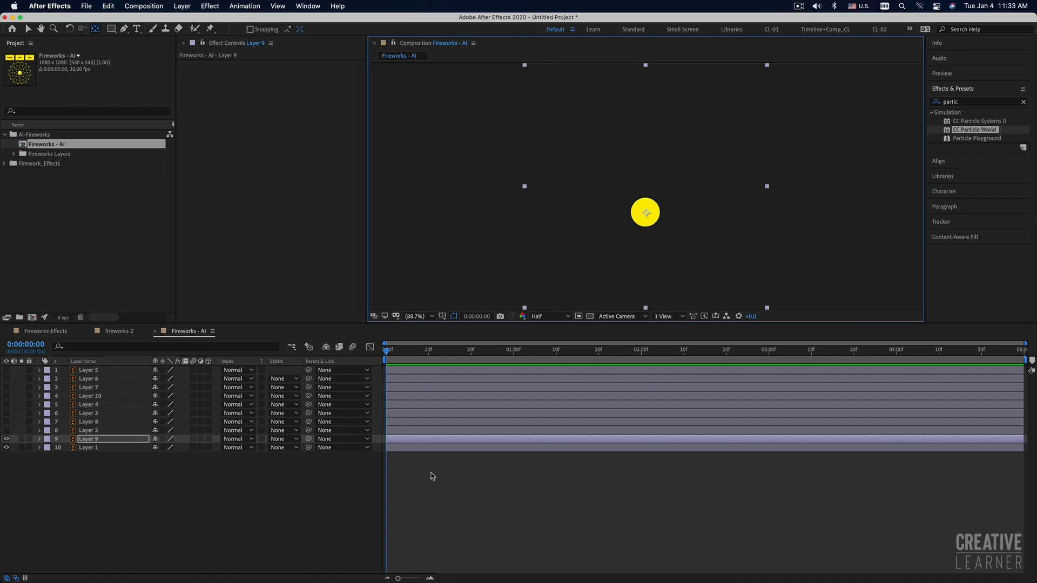
Add a Position keyframe to Layer 9 at its current location and shift that keyframe to frame 9
key(p)
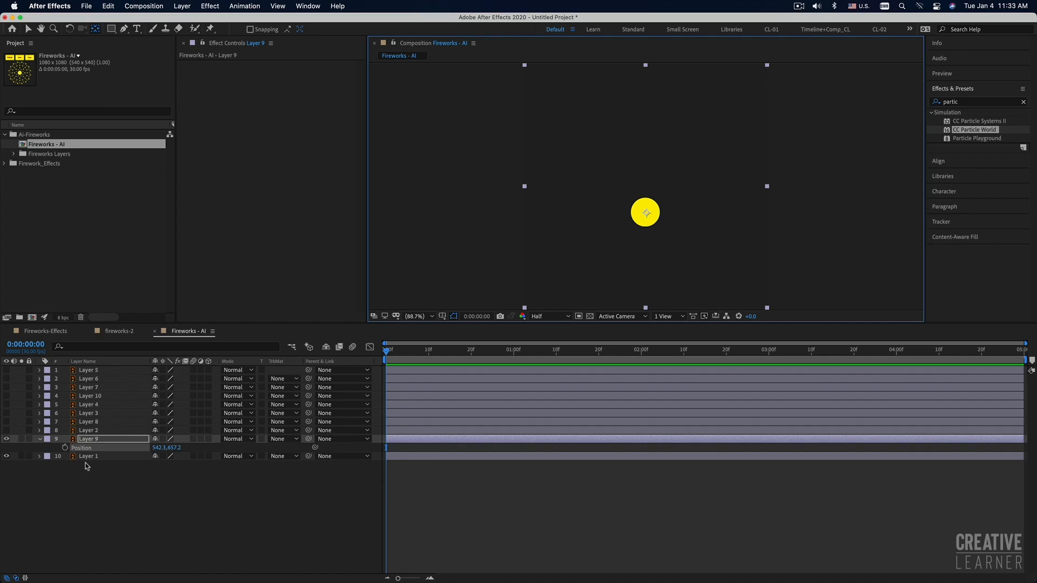
click(65, 449)
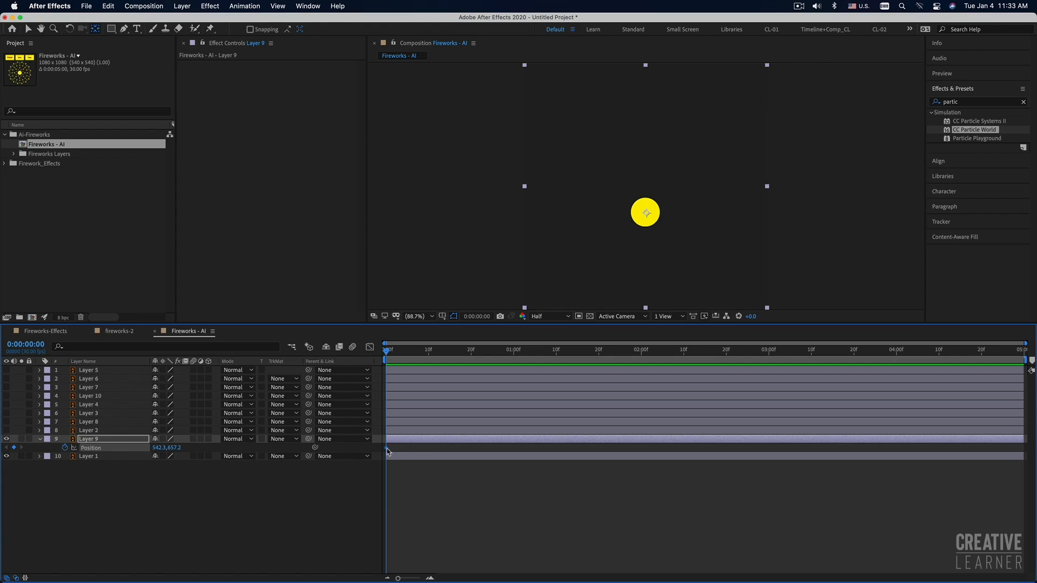
drag(388, 452, 426, 451)
At frame 0, move the circle straight down below the composition to about 542.3, 1181.2 and preview its rise
scroll(687, 215, down, 1)
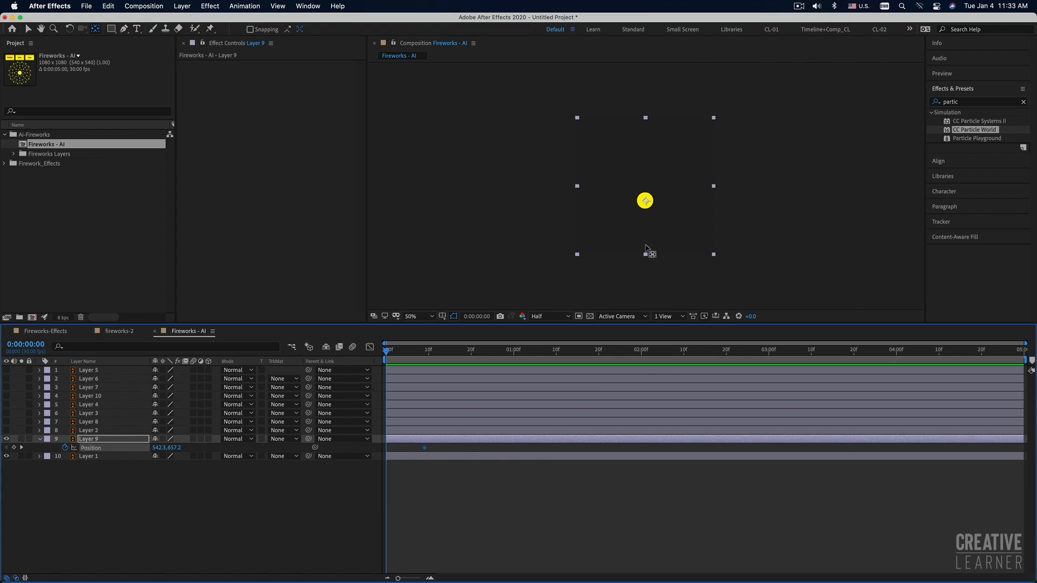
click(29, 30)
drag(656, 202, 661, 269)
key(space)
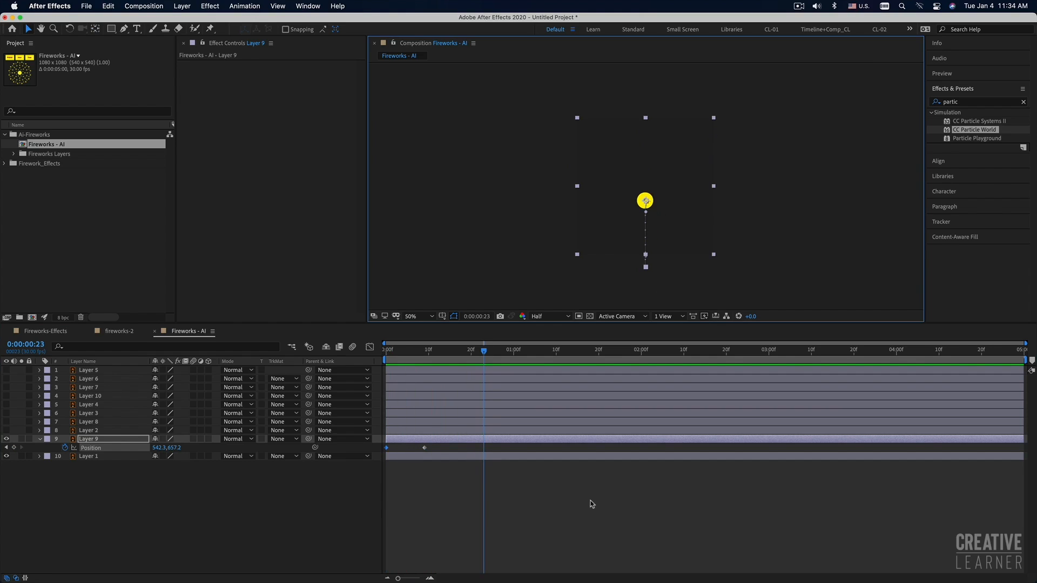
drag(395, 355, 377, 355)
key(space)
key(space)
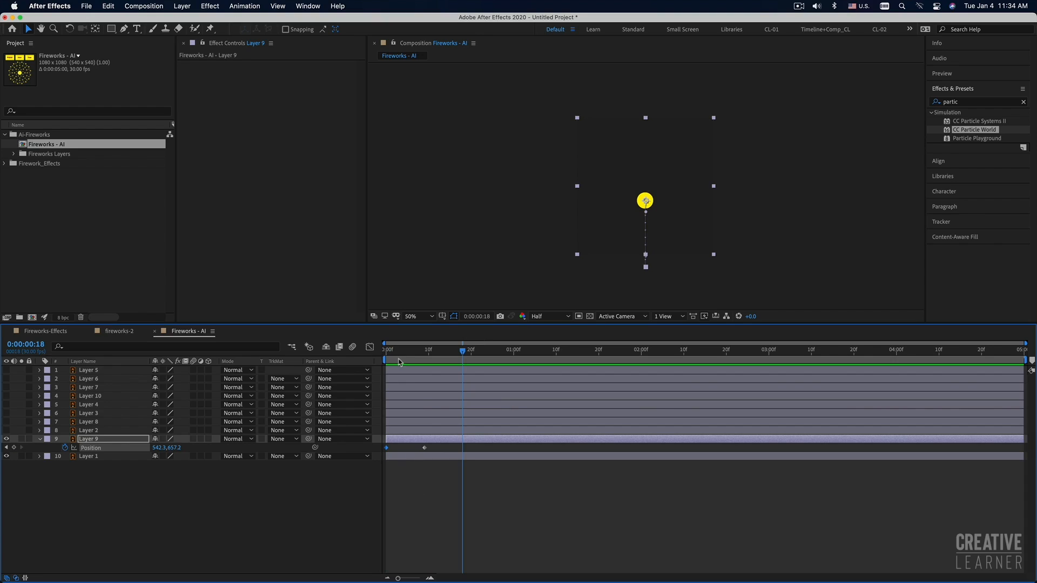
drag(404, 354, 386, 354)
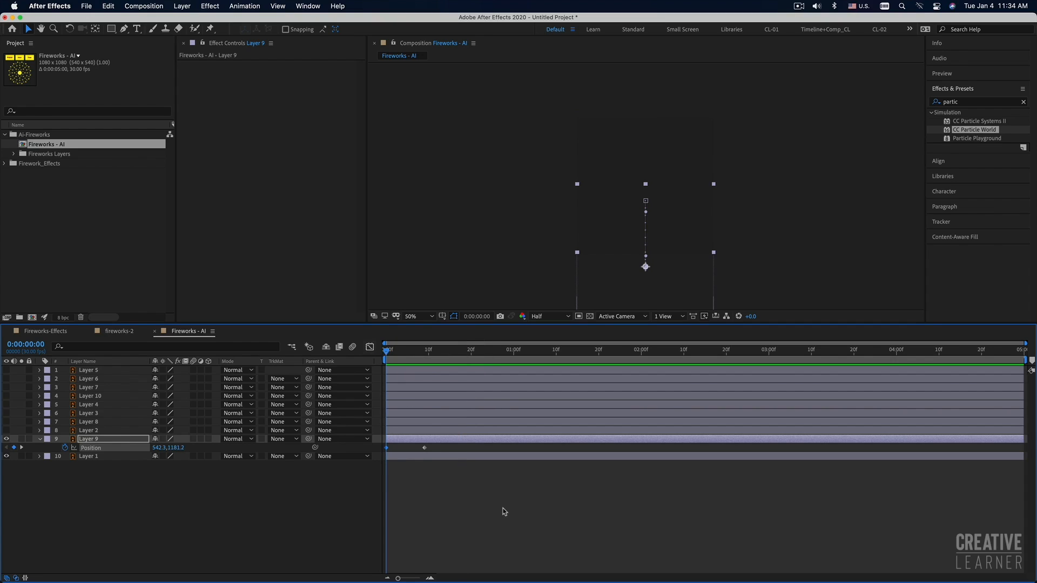
Add a 100% Scale keyframe to Layer 9 and shift it to frame 9, level with the second Position keyframe
key(shift+s)
click(87, 458)
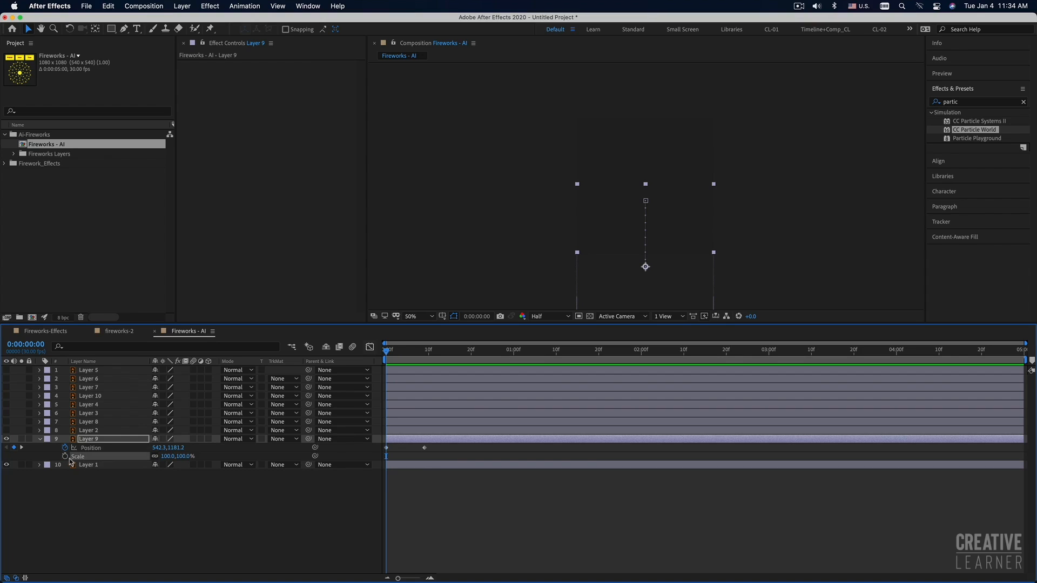
click(65, 457)
mouse_move(386, 349)
mouse_down()
mouse_move(398, 354)
mouse_move(383, 358)
mouse_up()
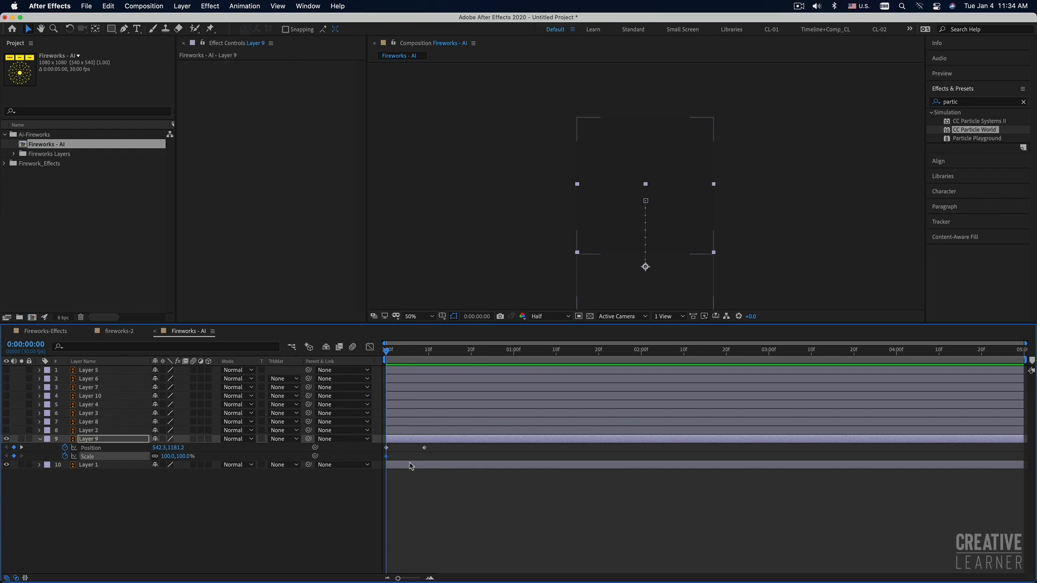
mouse_move(388, 460)
drag(388, 460, 425, 461)
Set Layer 9's Scale to 0% at frame 0
mouse_move(388, 349)
mouse_down()
mouse_move(417, 352)
mouse_move(382, 355)
mouse_up()
click(184, 457)
text(0)
key(Return)
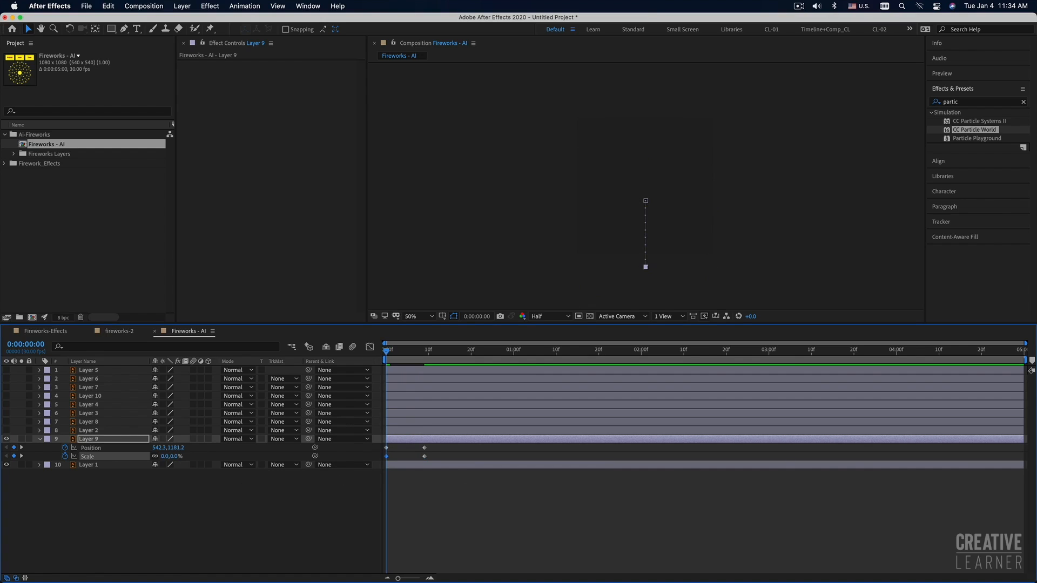
Set Layer 9's Scale to 10% at frame 6 and preview the animation from the start
drag(387, 351, 412, 357)
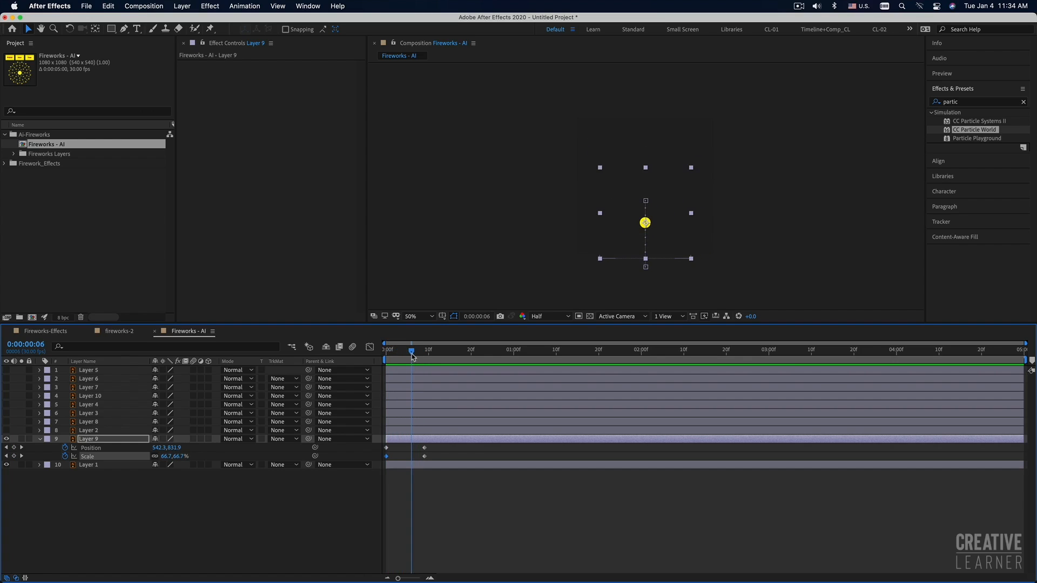
click(180, 456)
text(10)
key(Return)
key(Home)
key(space)
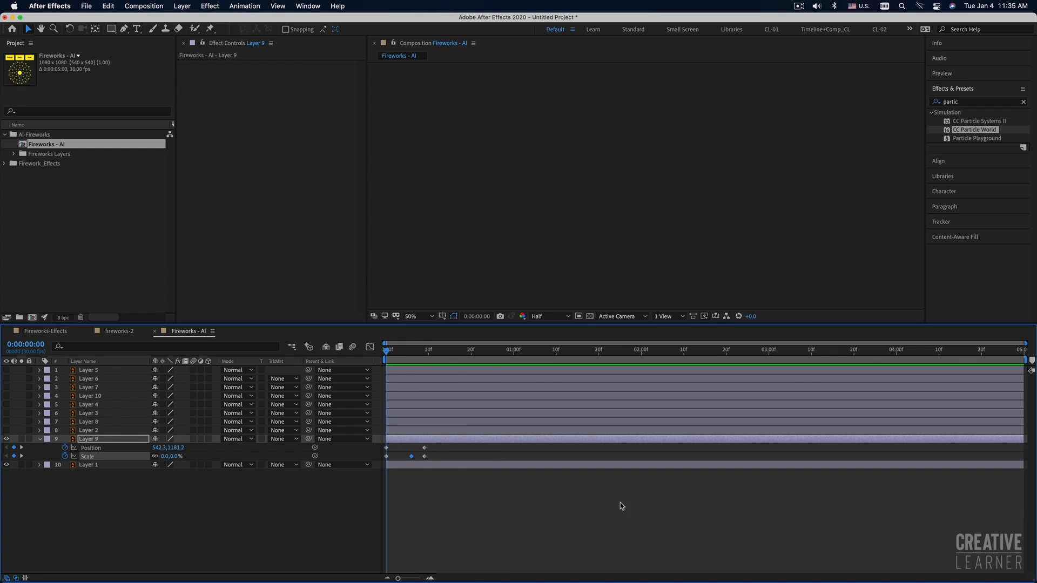
key(space)
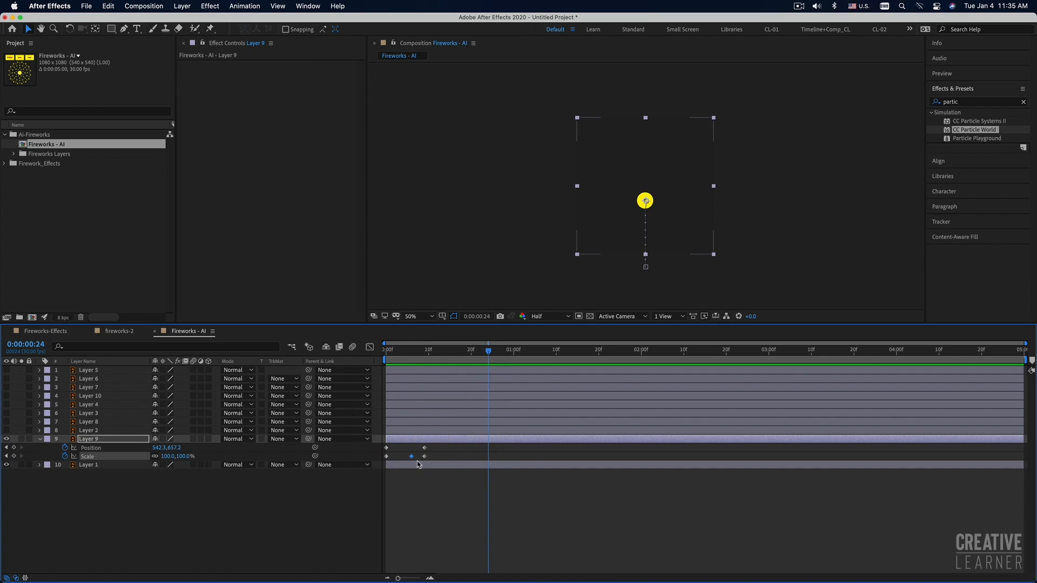
Shift Layer 9's middle Scale keyframe to frame 7 and preview the animation
drag(421, 357, 416, 358)
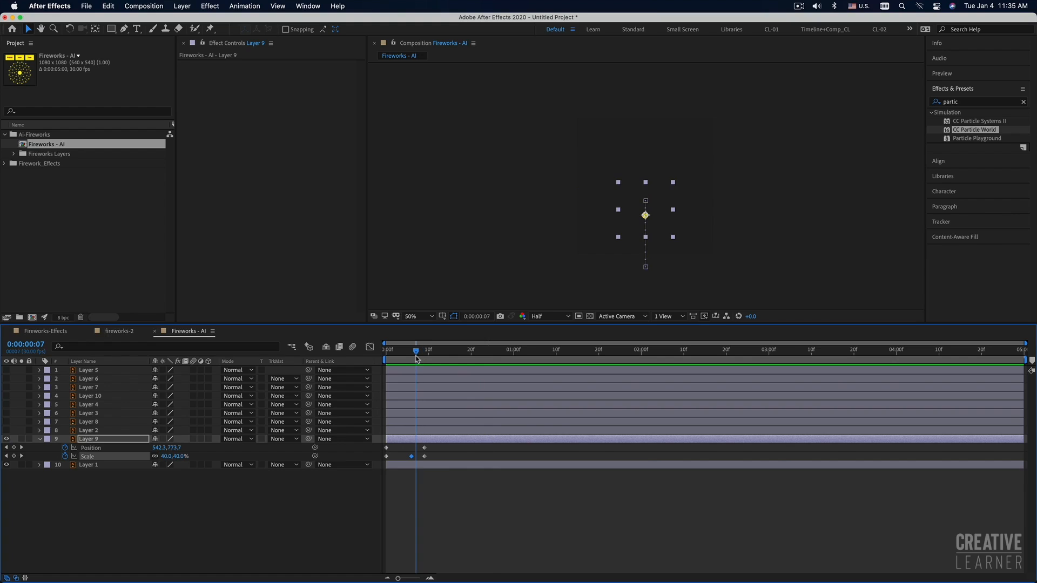
drag(414, 458, 417, 458)
key(Home)
key(space)
key(space)
Spread out Layer 9's Position and Scale keyframes, ending at frame 15 with the middle Scale keyframe at frame 10, and preview the timing
drag(448, 447, 384, 466)
mouse_move(427, 461)
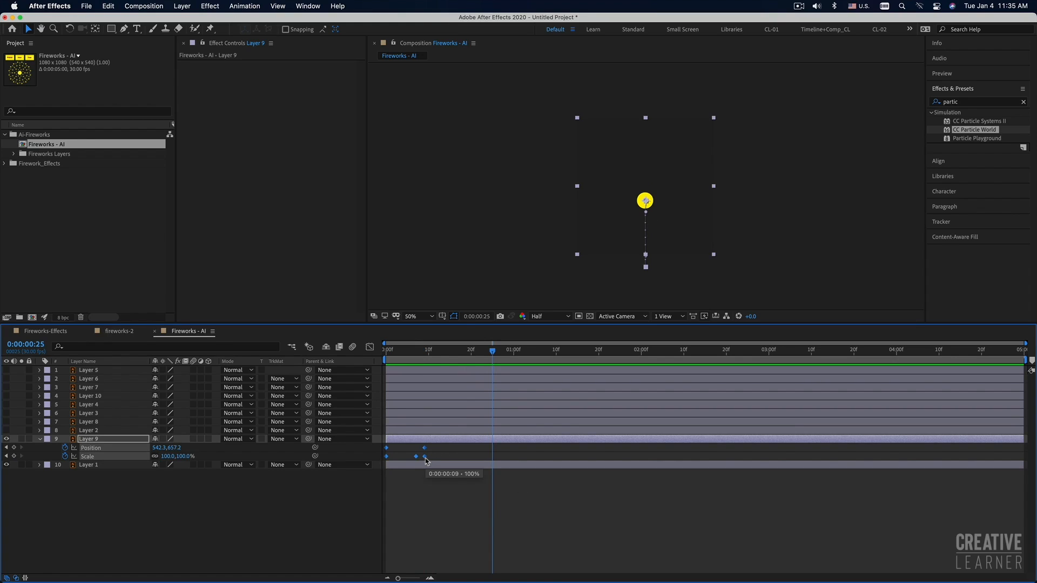
mouse_move(426, 461)
mouse_down()
mouse_move(455, 460)
mouse_move(431, 459)
mouse_up()
click(447, 502)
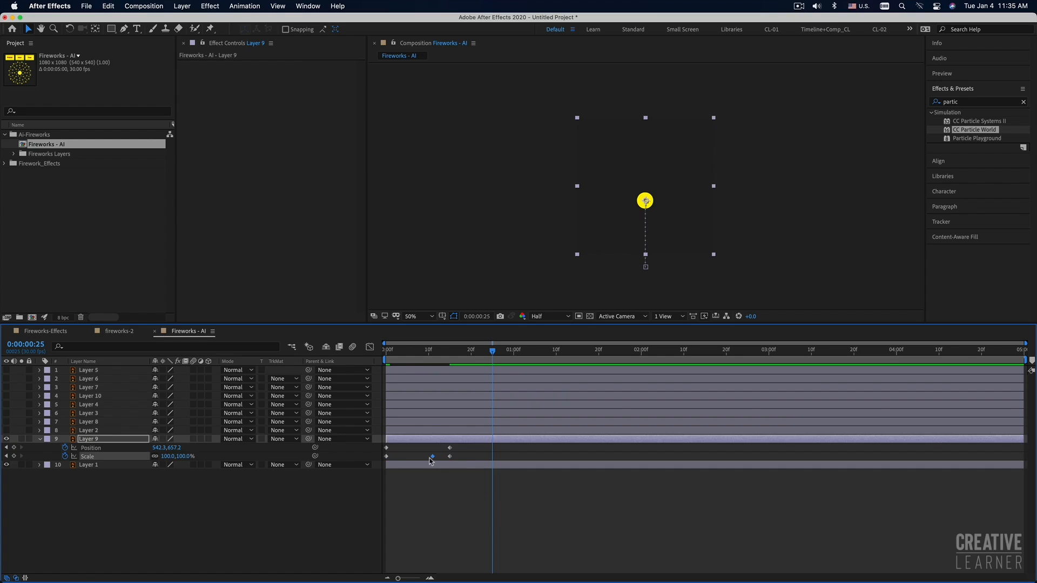
drag(399, 352, 385, 367)
key(space)
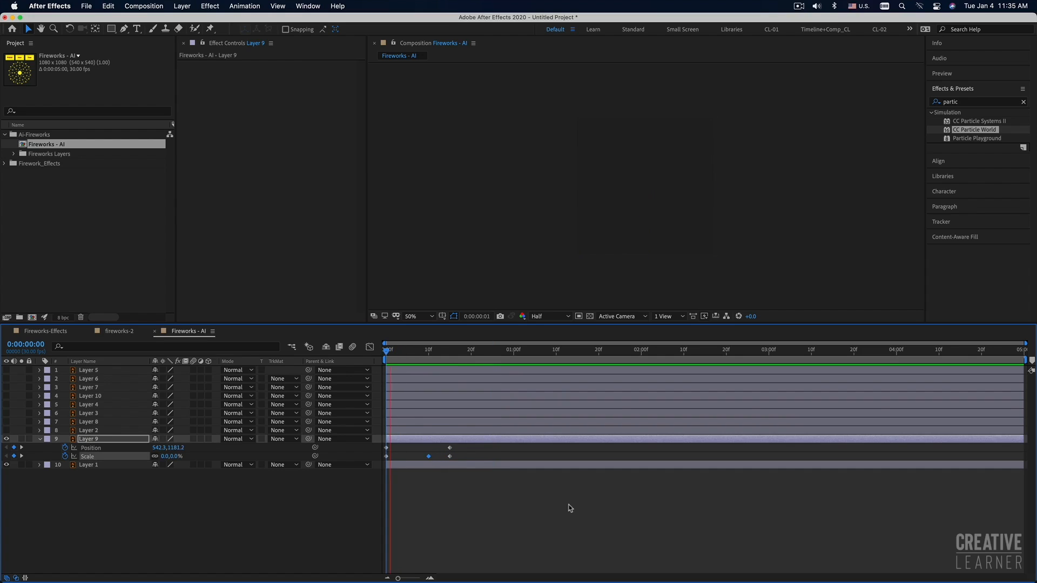
key(space)
Fit the composition in the viewer and play the circle's rise from the start several times to check its timing
click(419, 317)
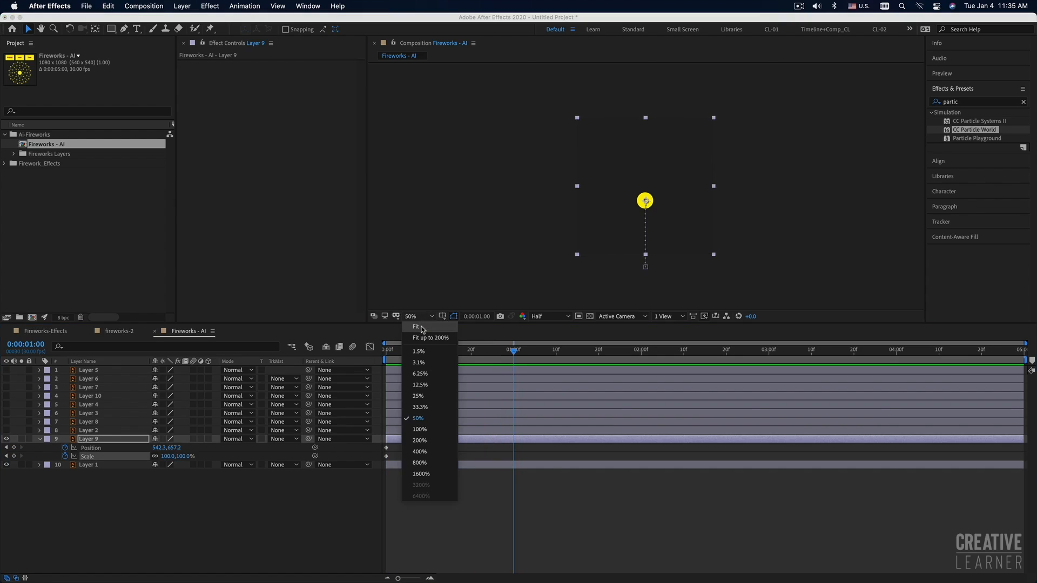
click(427, 332)
drag(403, 353, 386, 356)
key(space)
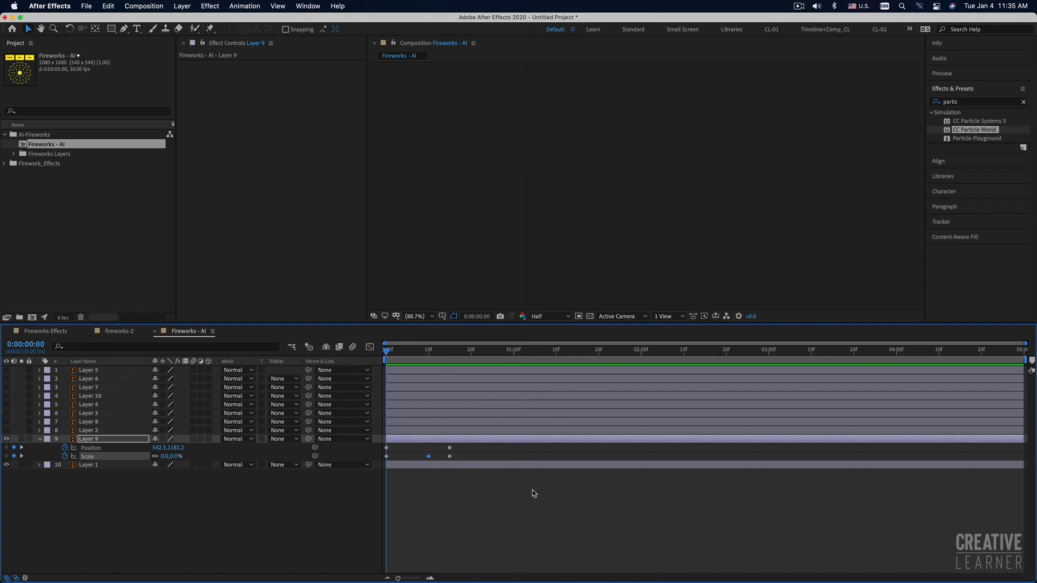
key(space)
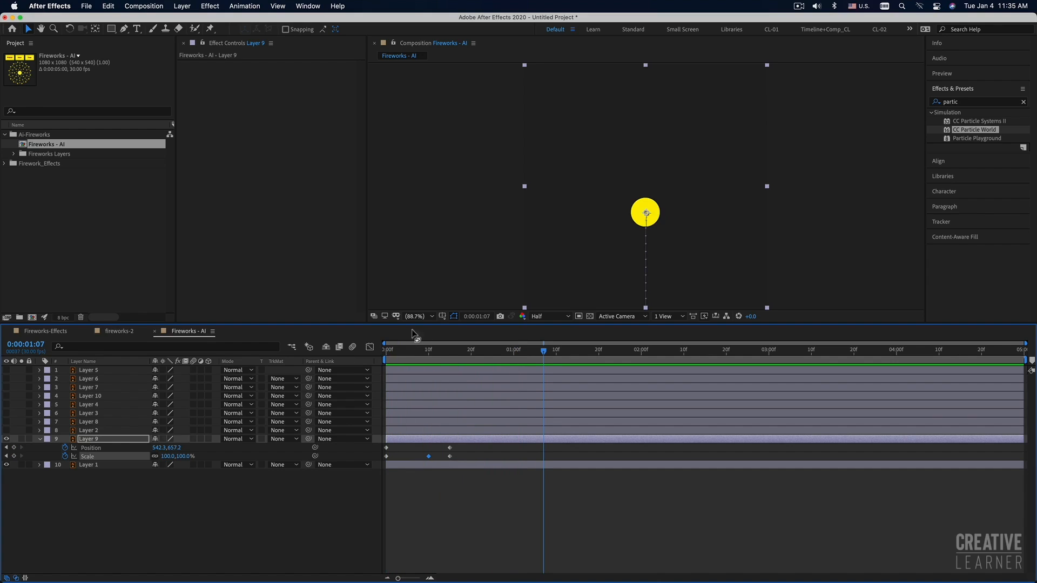
key(space)
key(space)
key(space)
key(space)
click(387, 350)
key(space)
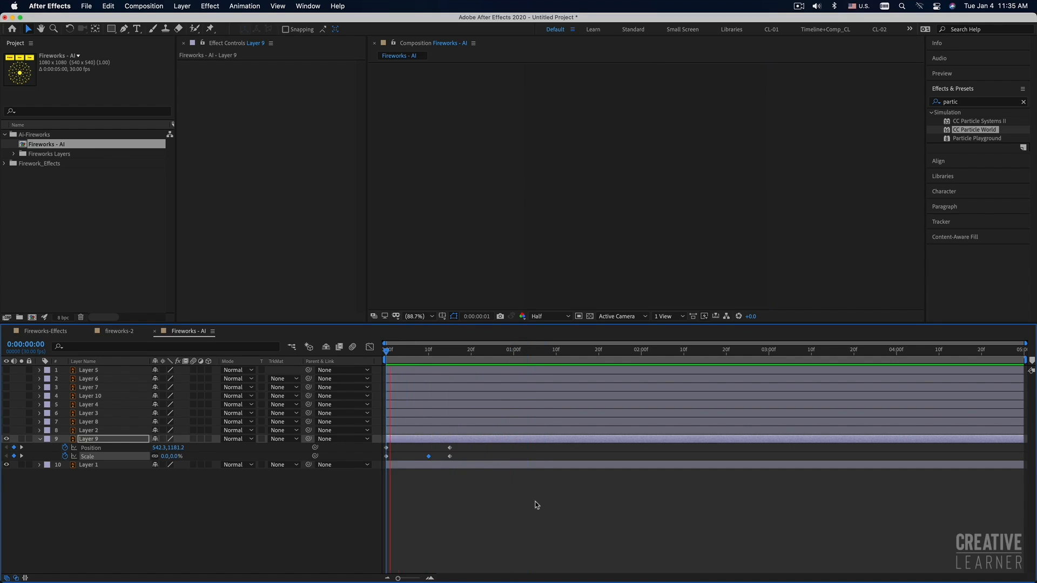
key(space)
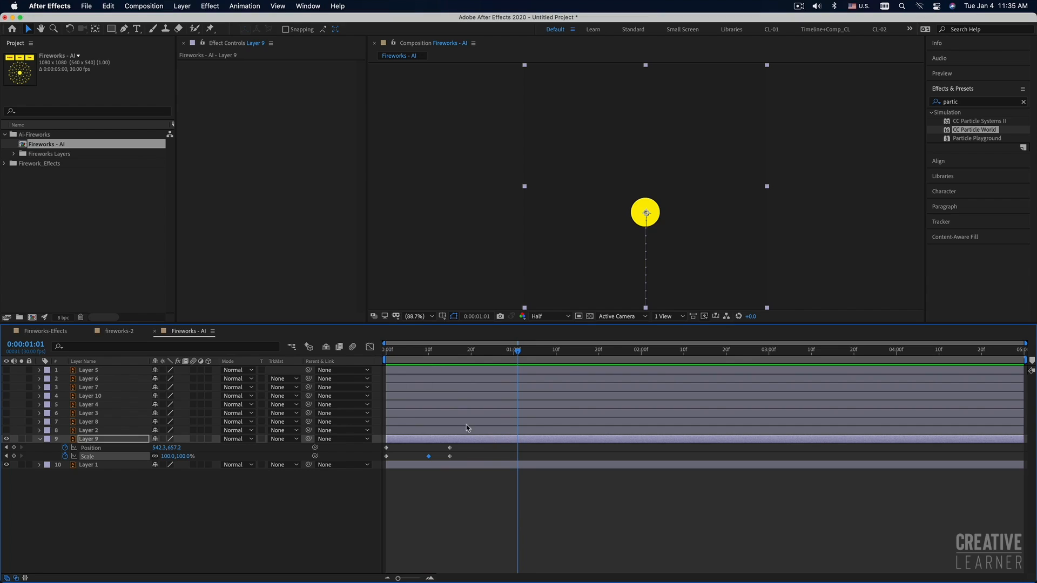
click(388, 350)
key(space)
key(space)
Make Layer 2 visible and move its anchor point to the center of the yellow circle with the Pan Behind tool
click(475, 494)
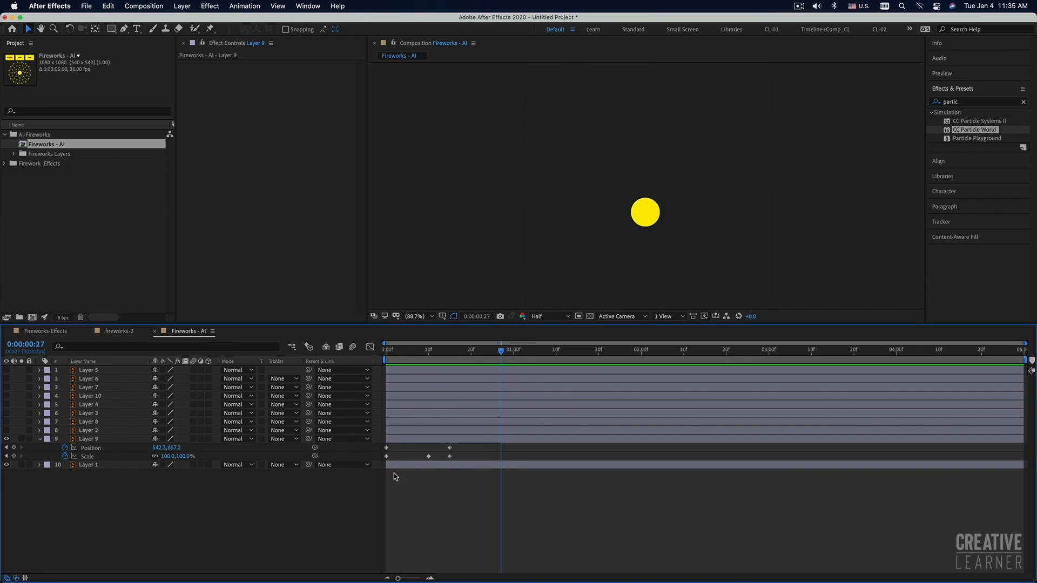
click(394, 433)
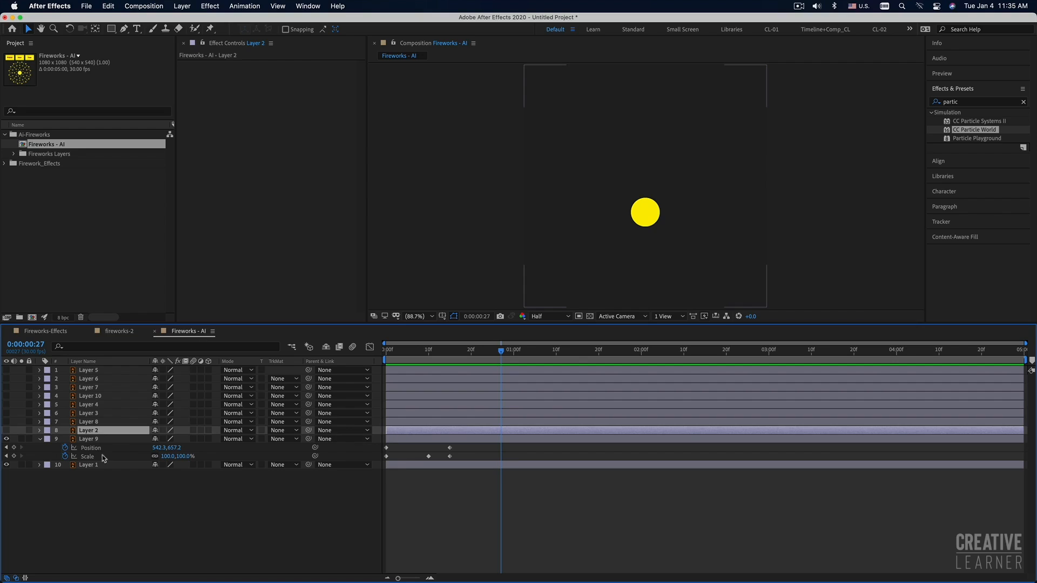
click(6, 431)
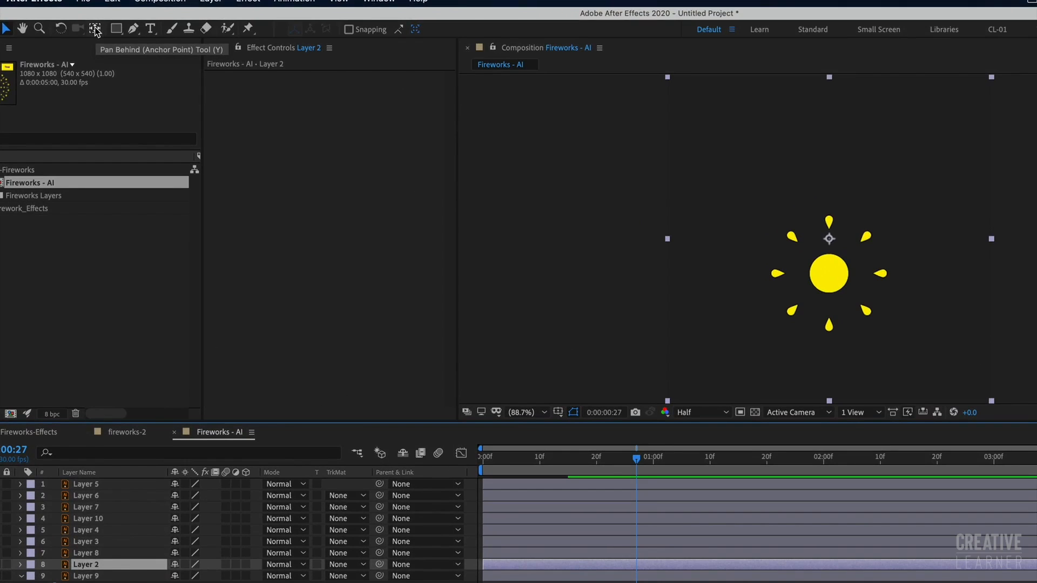
click(96, 29)
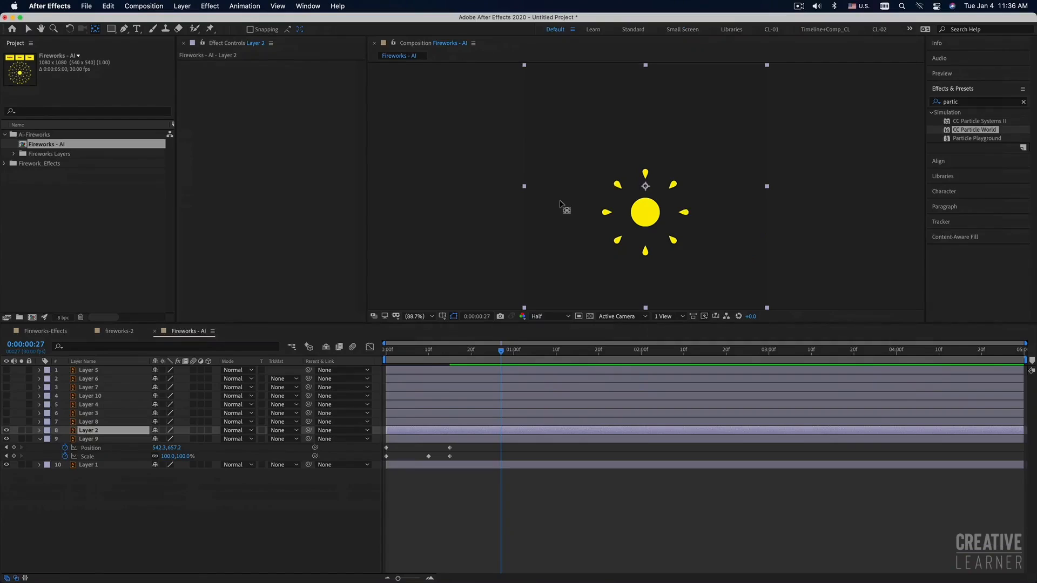
drag(648, 193, 647, 212)
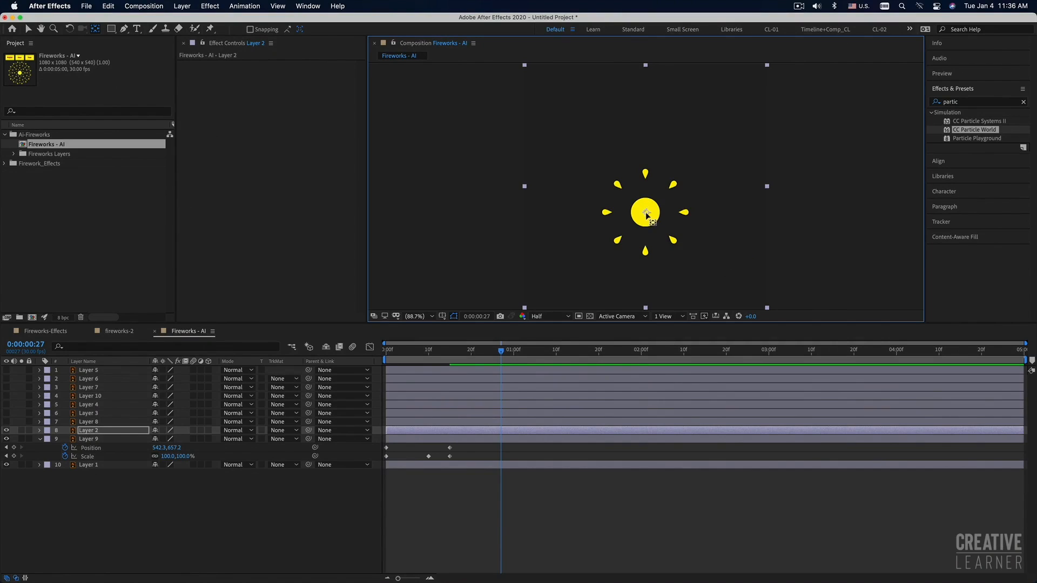
Animate Layer 2's Scale from 0% at frame 0 to 100% at frame 15 and preview it
click(408, 431)
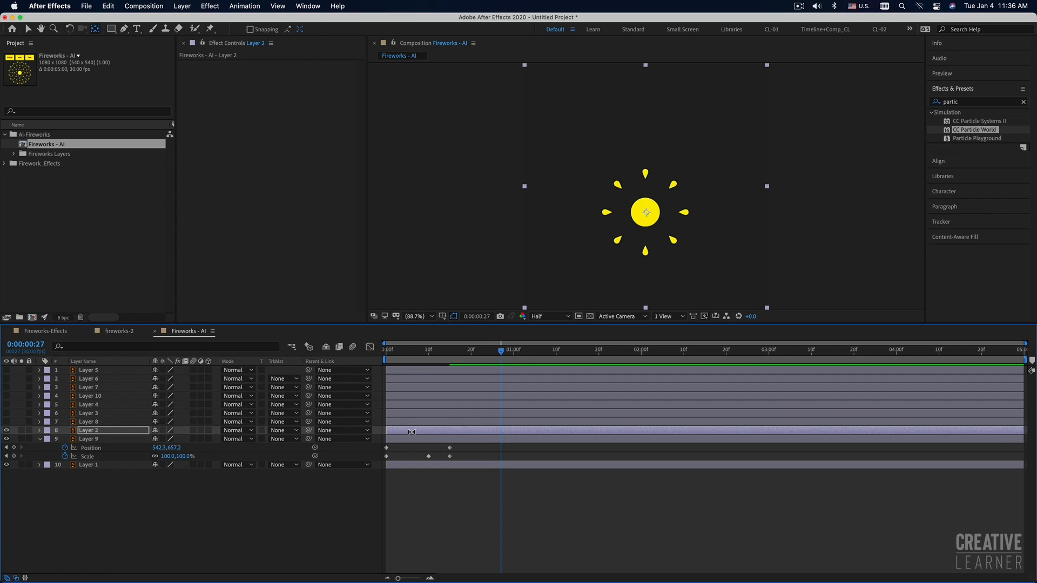
key(s)
drag(401, 350, 378, 358)
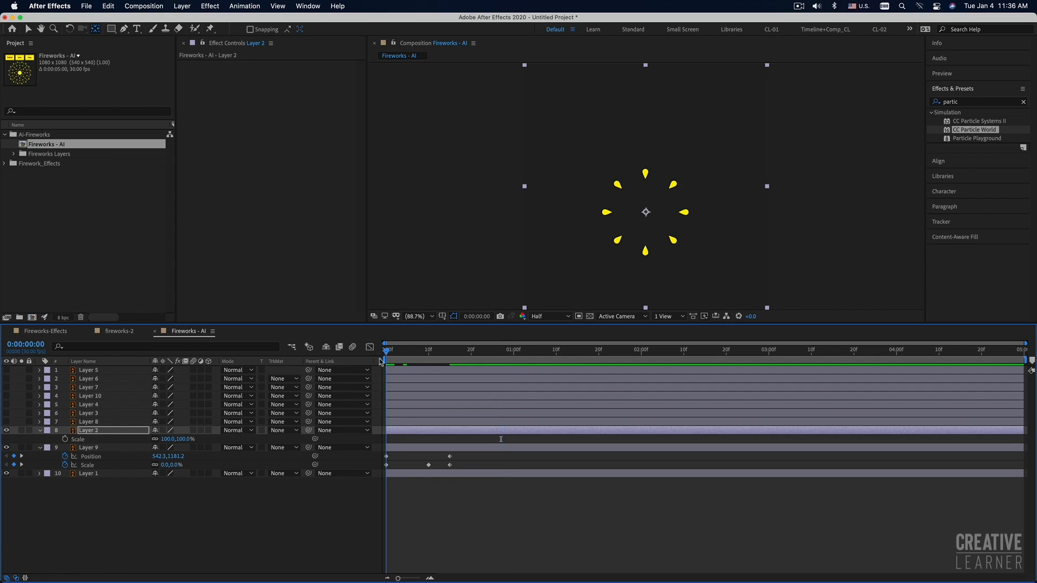
click(65, 439)
drag(387, 440, 450, 441)
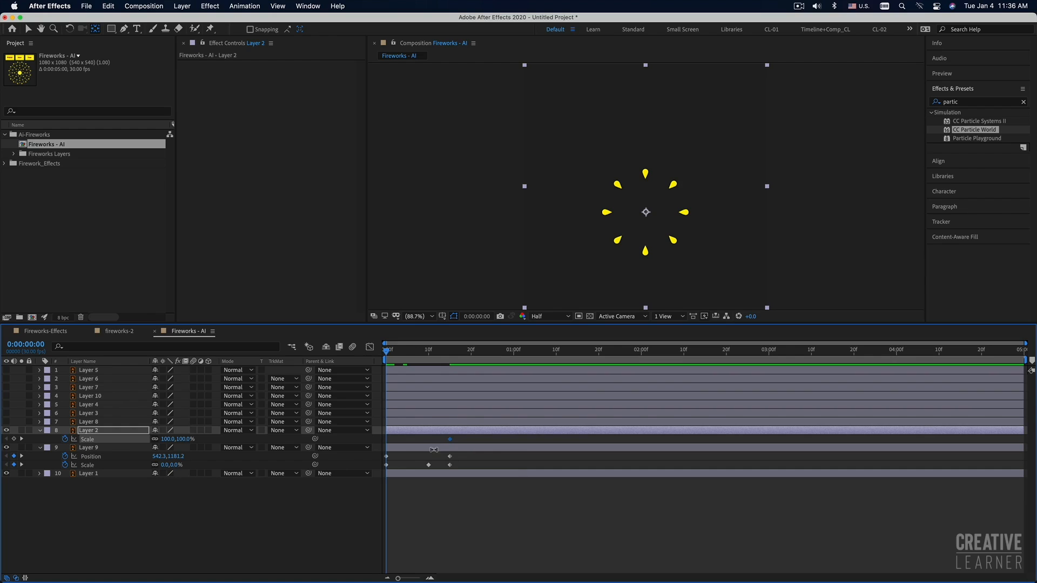
click(186, 439)
mouse_move(317, 581)
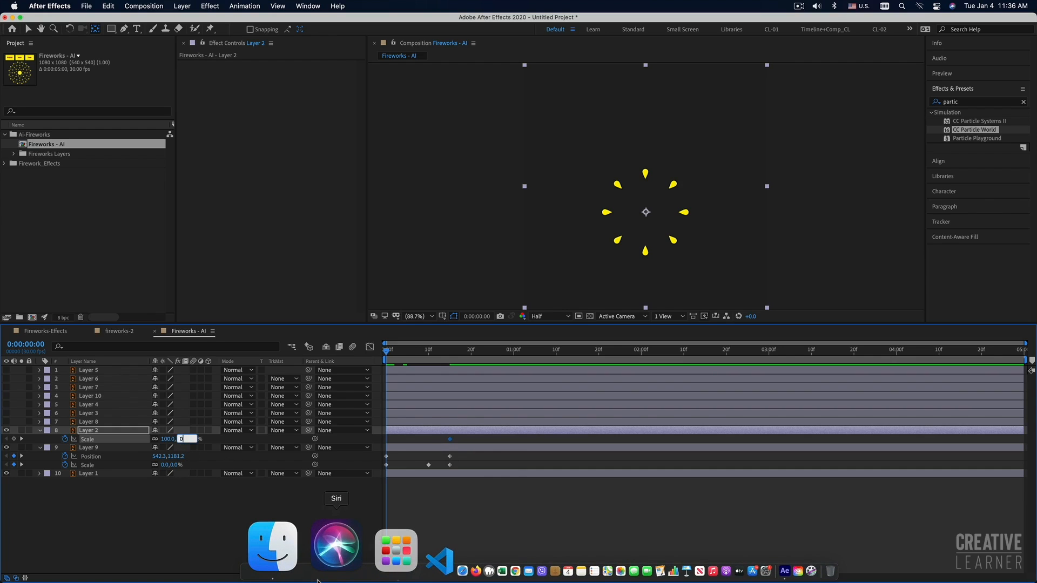
text(0)
key(Return)
key(space)
key(space)
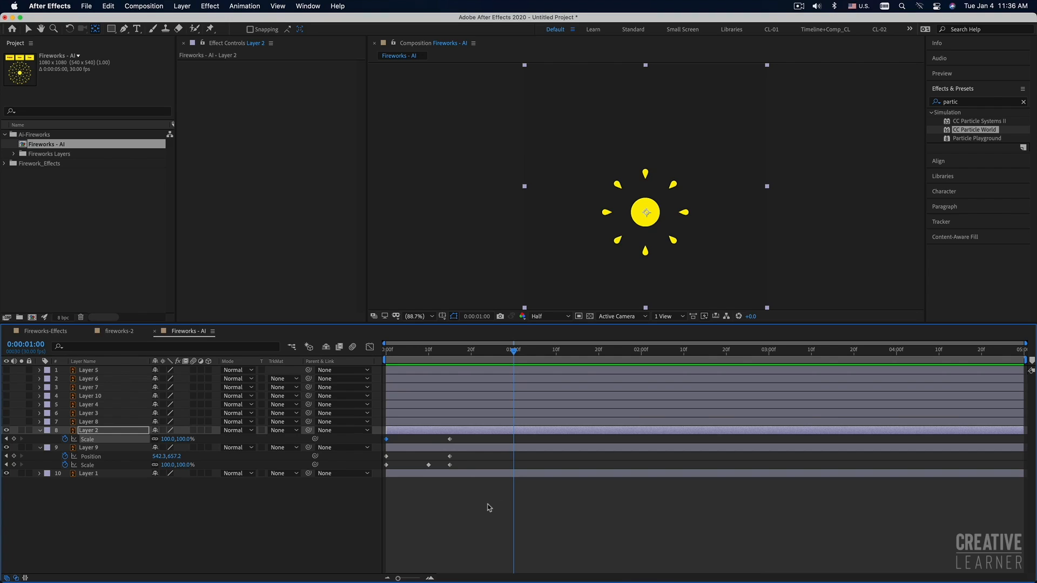
Try starting Layer 2 at frame 4 and at frame 11, previewing each timing from the beginning
key(v)
click(405, 434)
drag(396, 434, 413, 434)
drag(393, 352, 363, 357)
key(space)
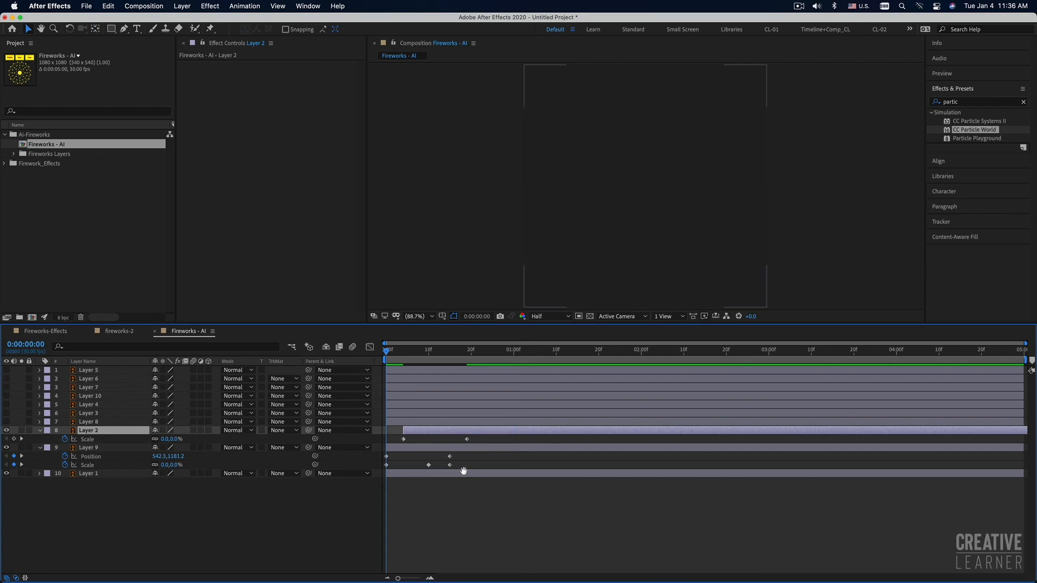
key(space)
drag(431, 433, 460, 436)
drag(413, 359, 370, 364)
key(space)
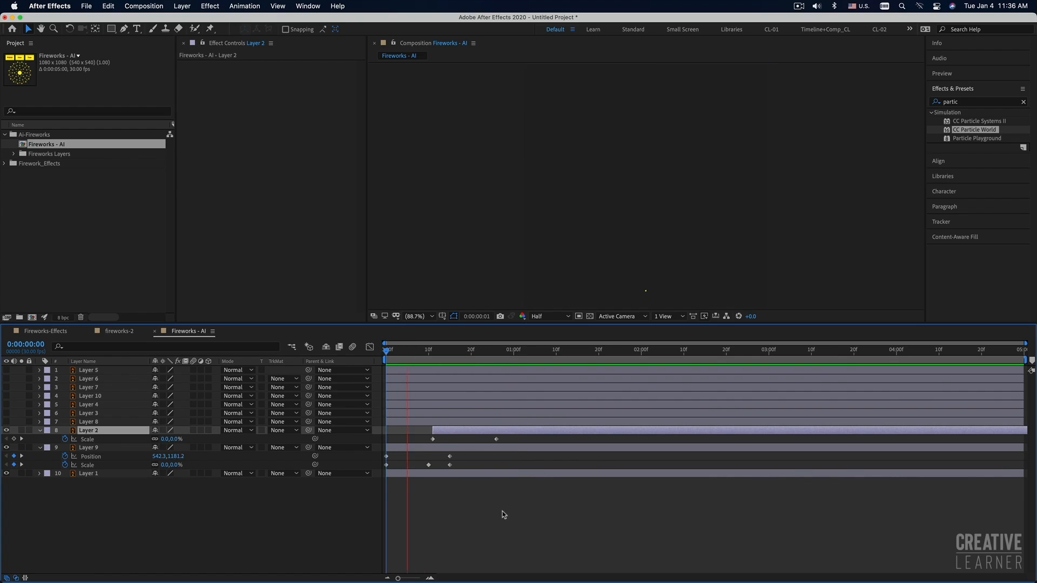
key(space)
Try Layer 2's start at frame 15, settle it at frame 13, and preview the timing from the beginning
drag(455, 434, 473, 435)
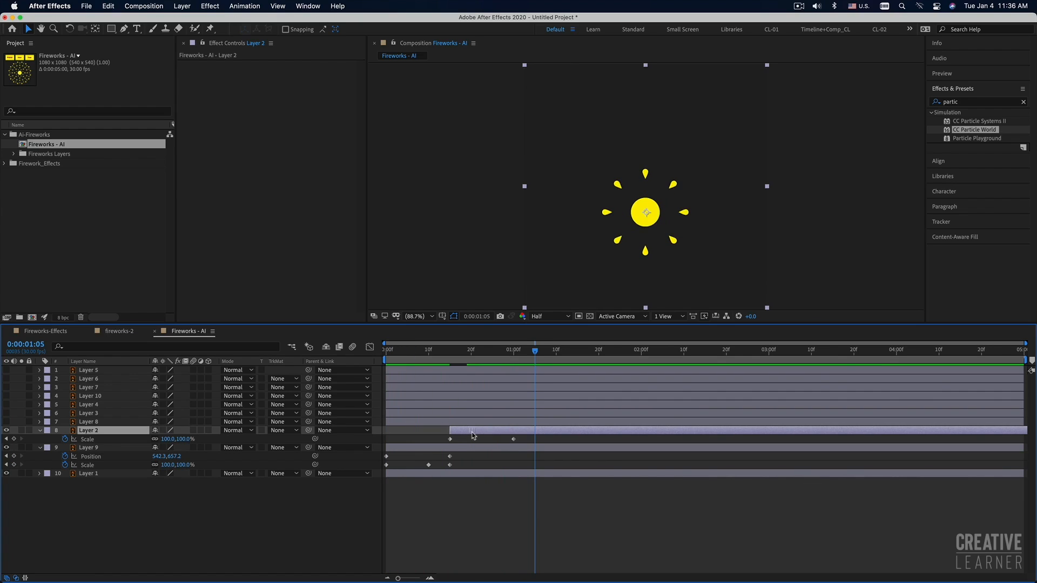
drag(420, 350, 345, 361)
key(space)
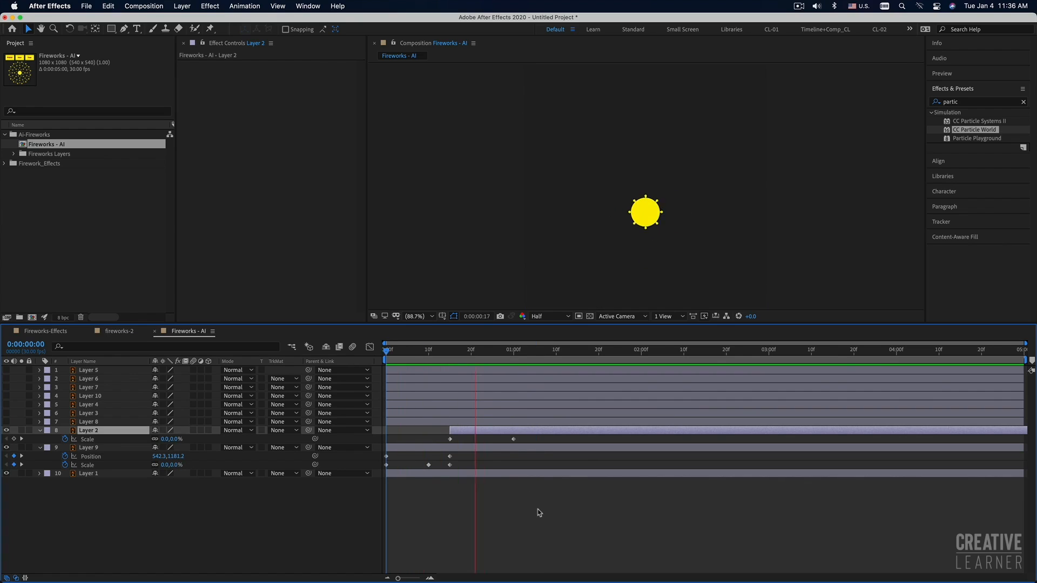
key(space)
drag(470, 435, 462, 435)
key(space)
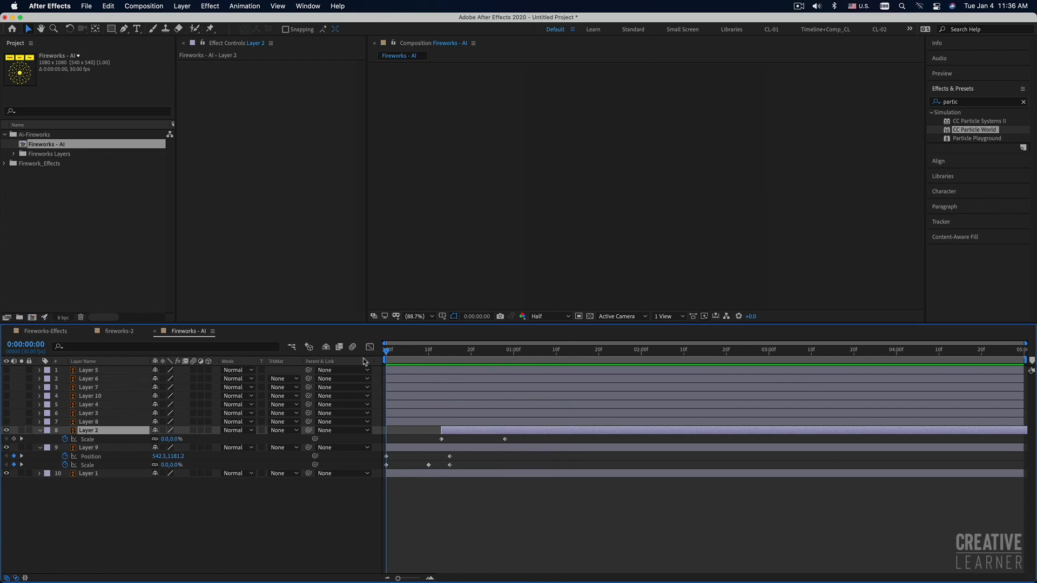
key(space)
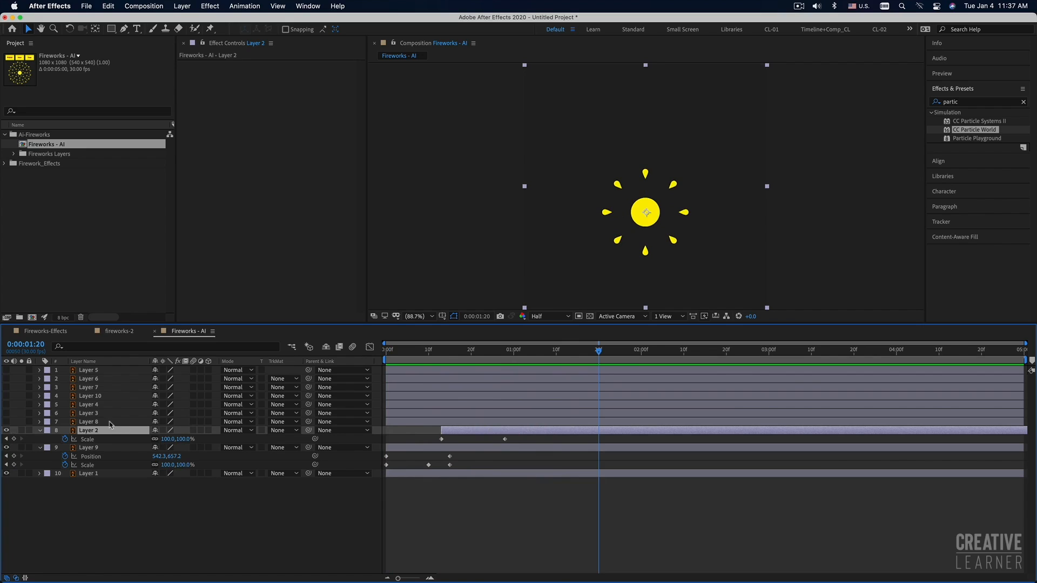
Make Layer 8 visible, start it at frame 13, and move its anchor point to the yellow circle's center
click(109, 422)
click(7, 422)
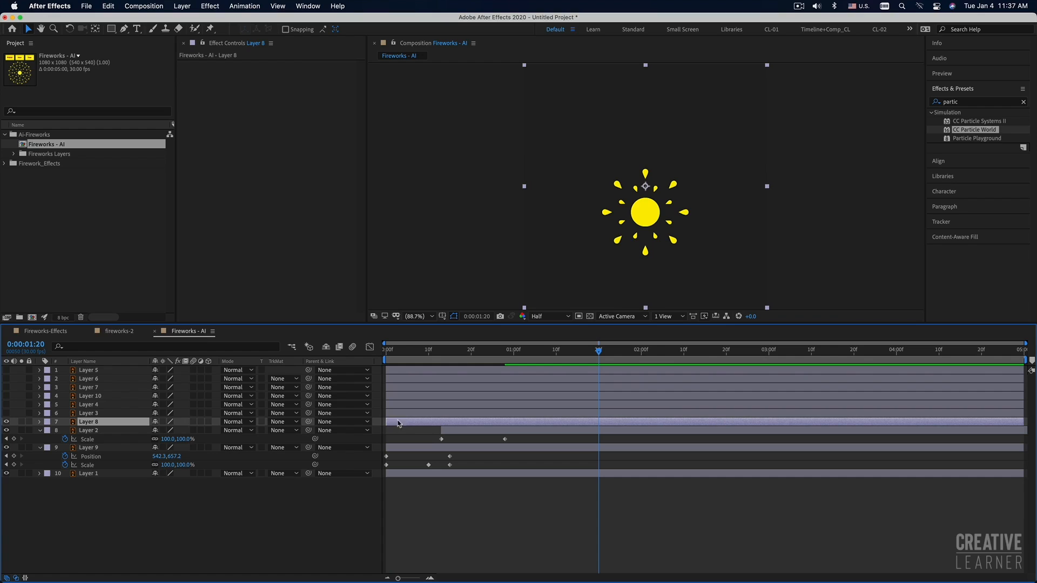
drag(391, 424, 450, 423)
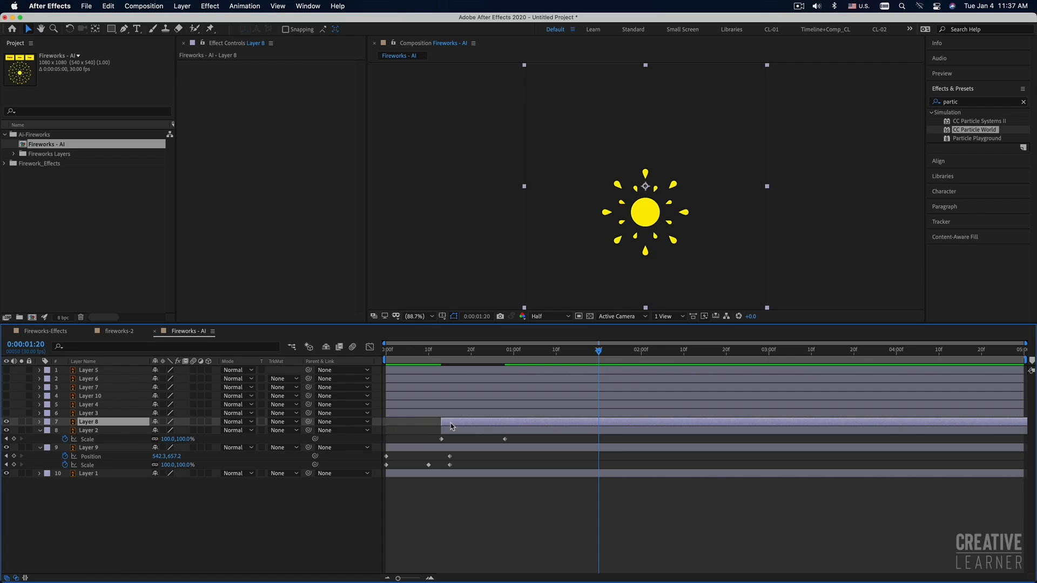
click(96, 30)
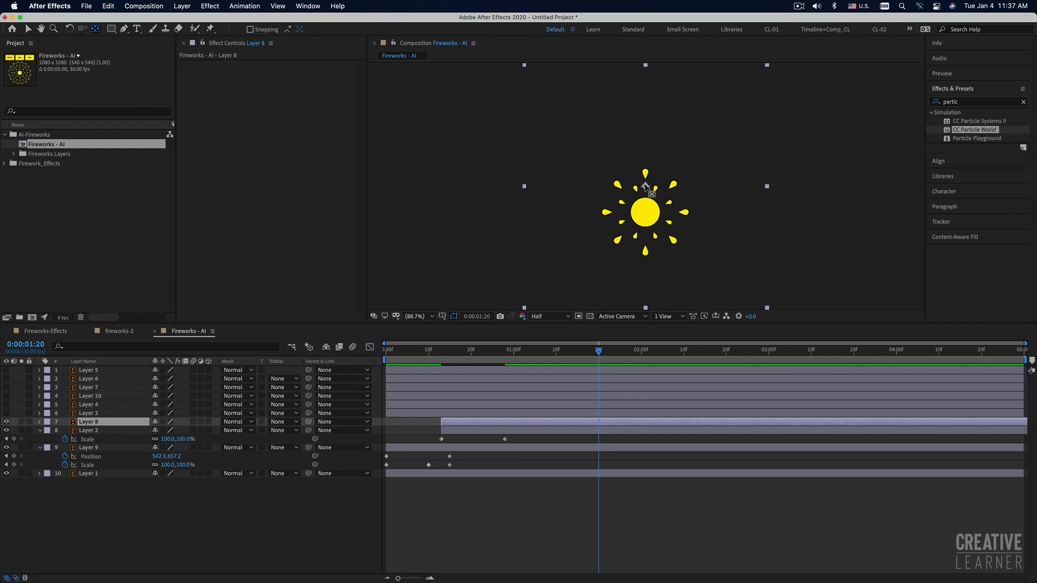
drag(646, 187, 646, 213)
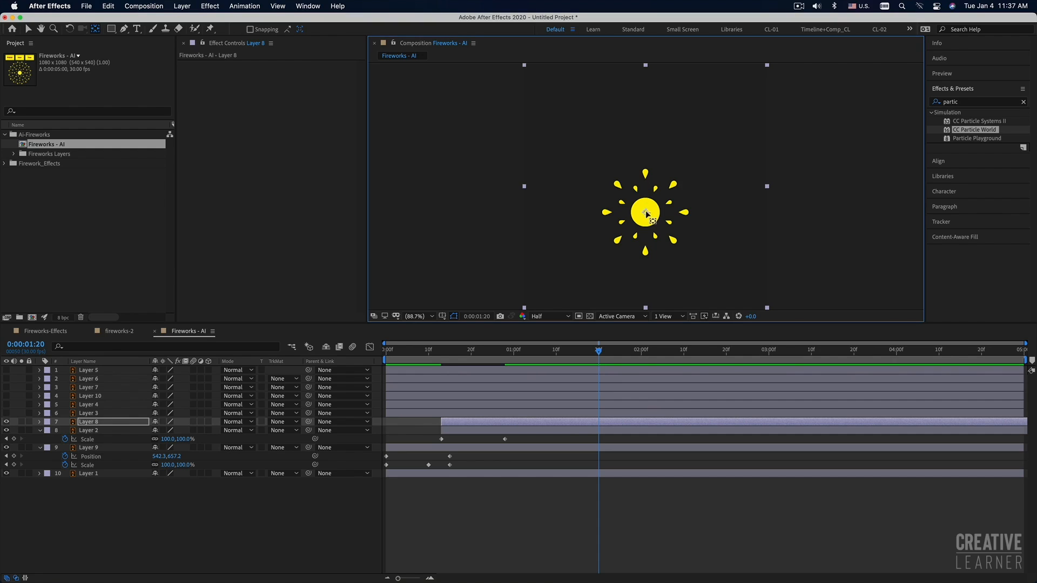
Animate Layer 8's Scale from 0% at frame 13 to 100% at frame 28 and preview the burst from the beginning
drag(464, 357, 442, 357)
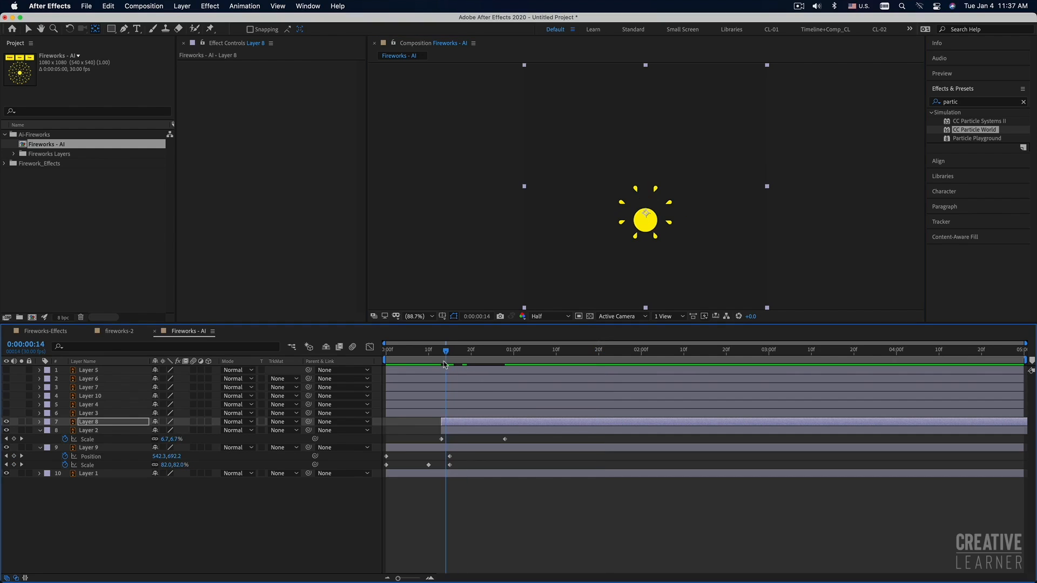
key(s)
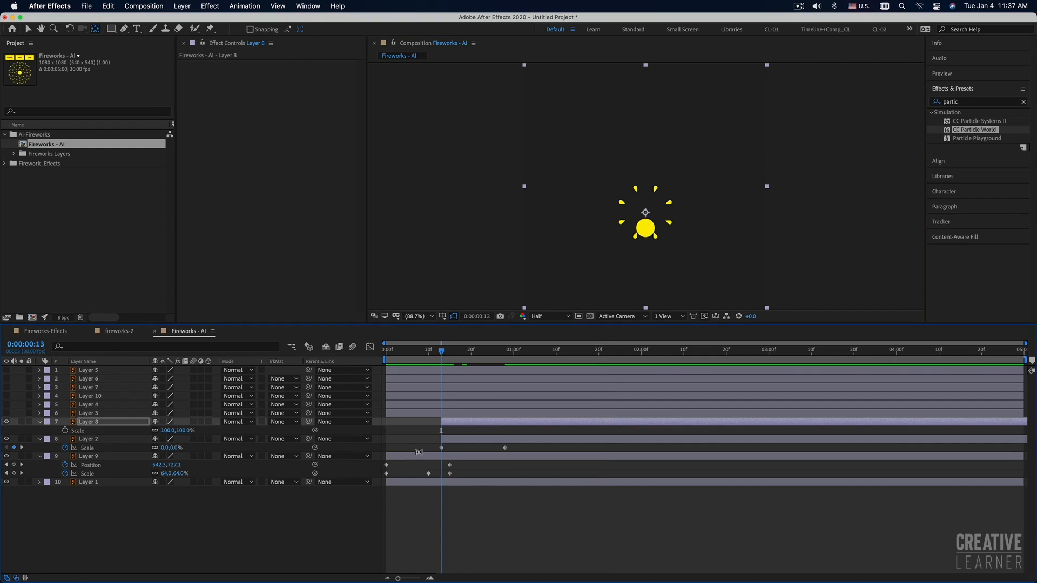
click(65, 431)
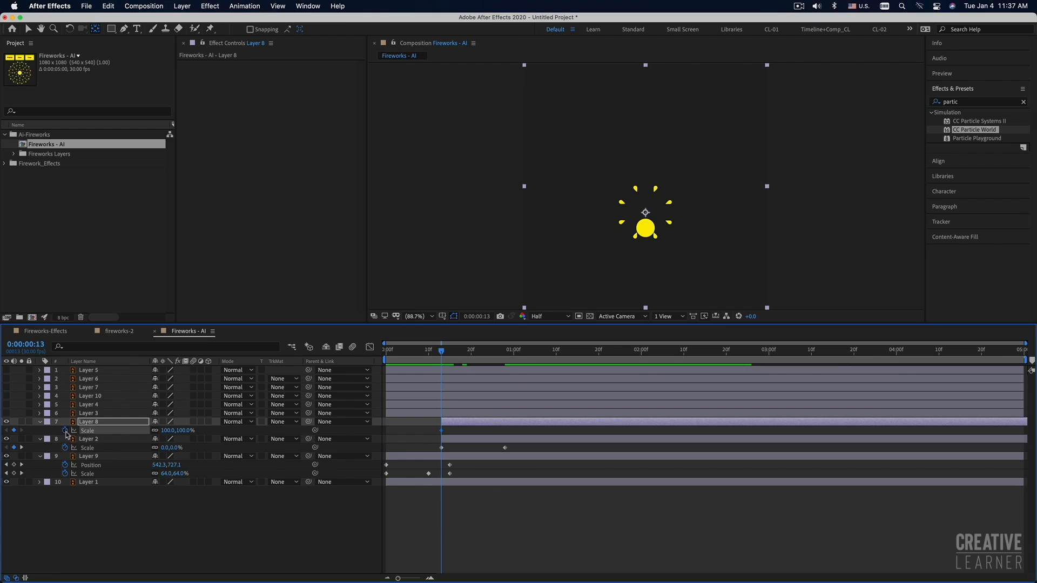
drag(442, 431, 505, 431)
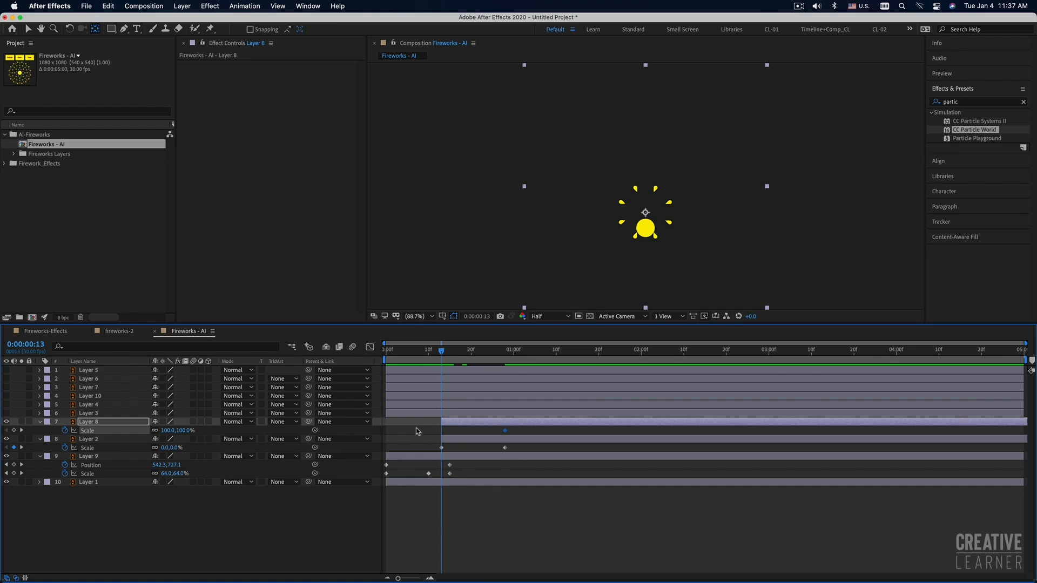
click(183, 431)
text(0)
key(Return)
key(space)
key(space)
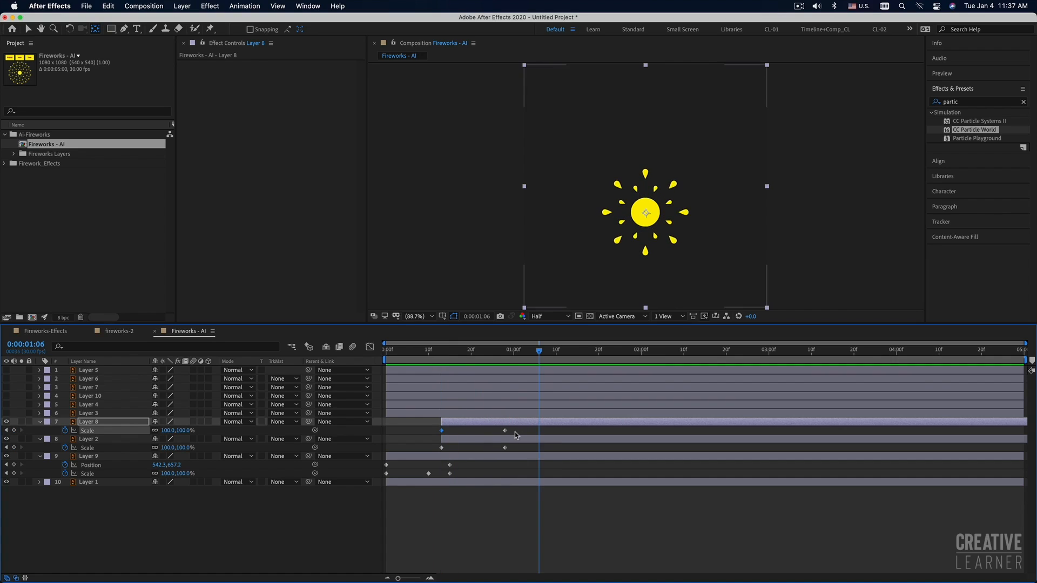
drag(449, 356, 386, 356)
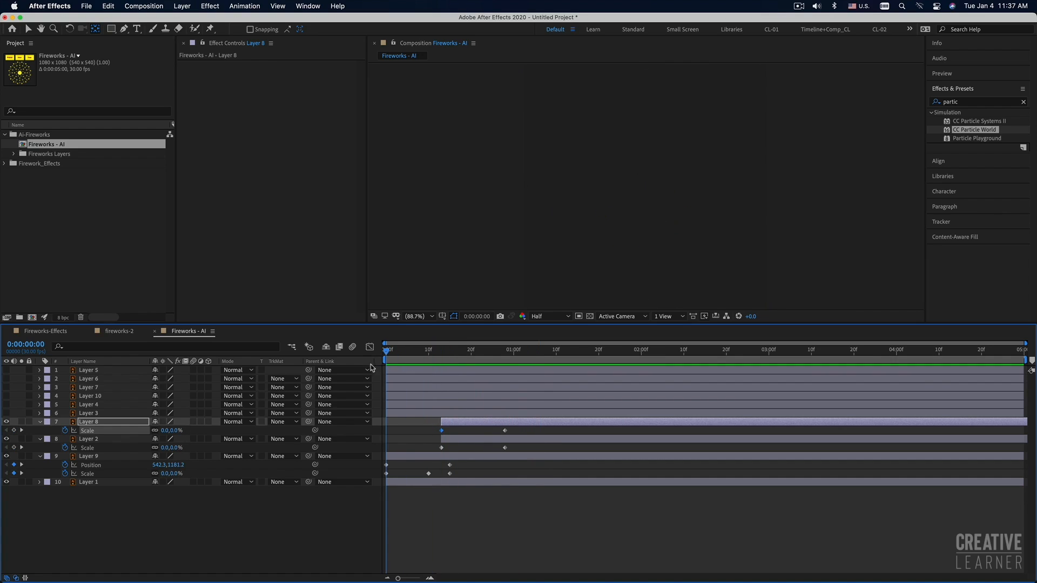
key(space)
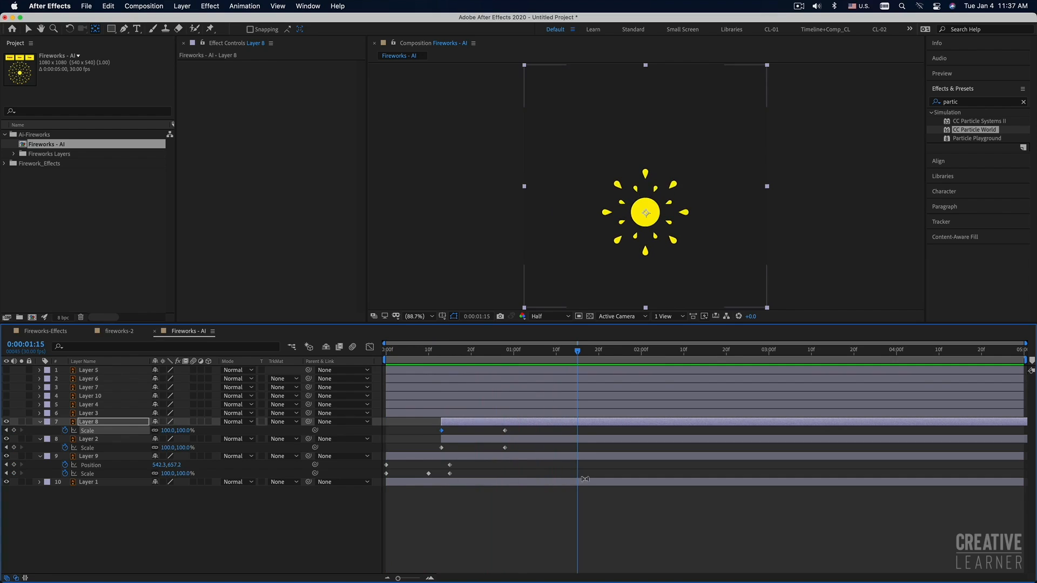
Shift Layer 8 one frame to start at frame 14 and preview the animation from the beginning
key(v)
click(452, 426)
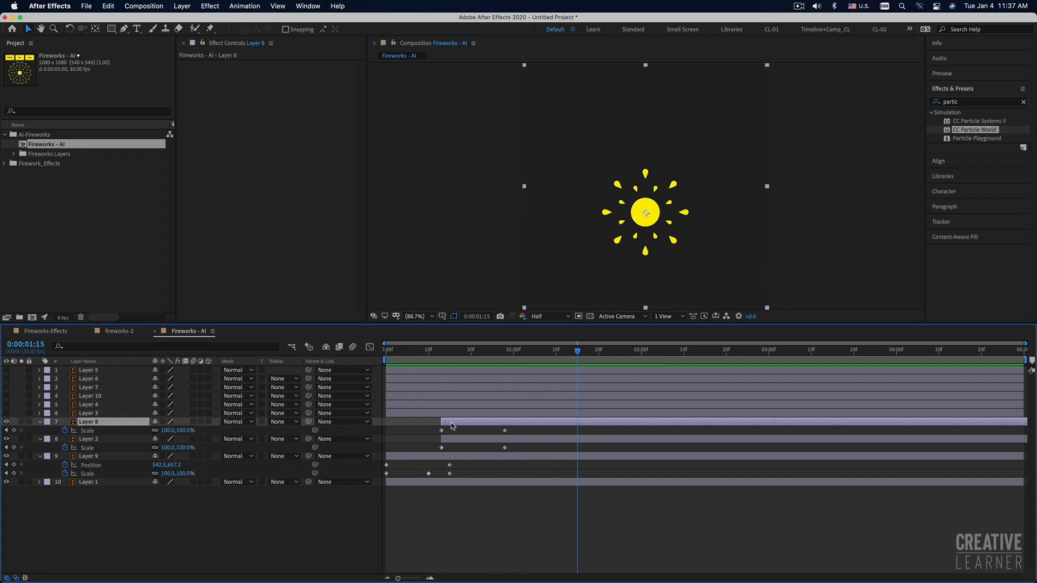
drag(454, 426, 456, 426)
key(Home)
key(space)
key(space)
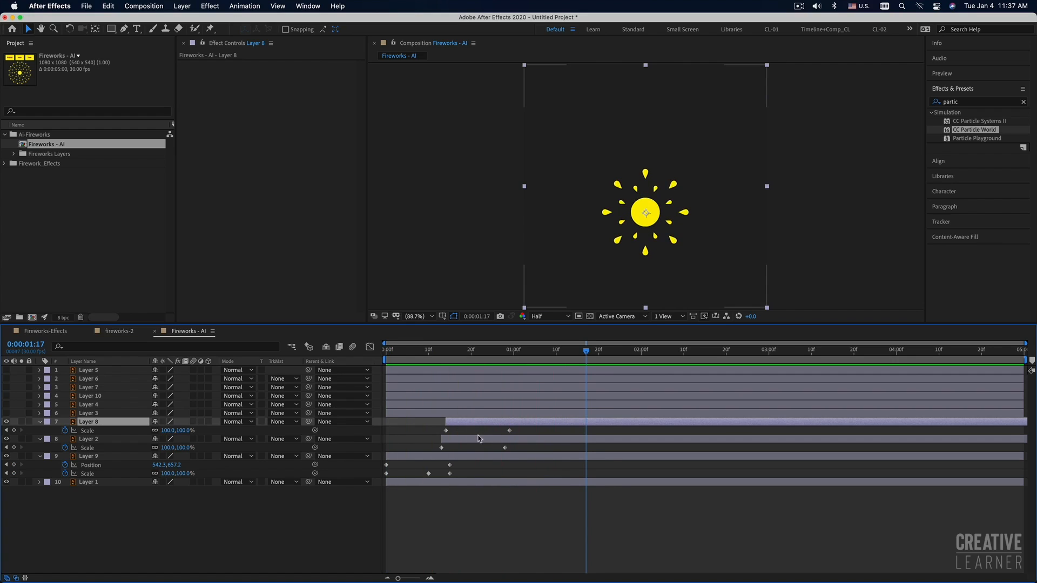
Make Layer 3's ring of dots visible and move the layer to start at frame 15
click(429, 414)
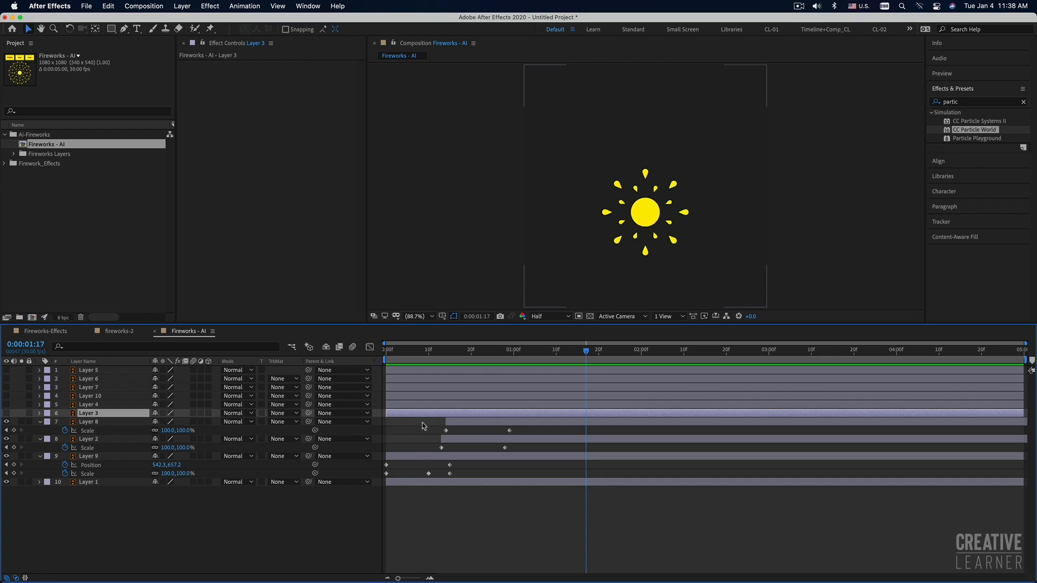
click(6, 421)
click(7, 413)
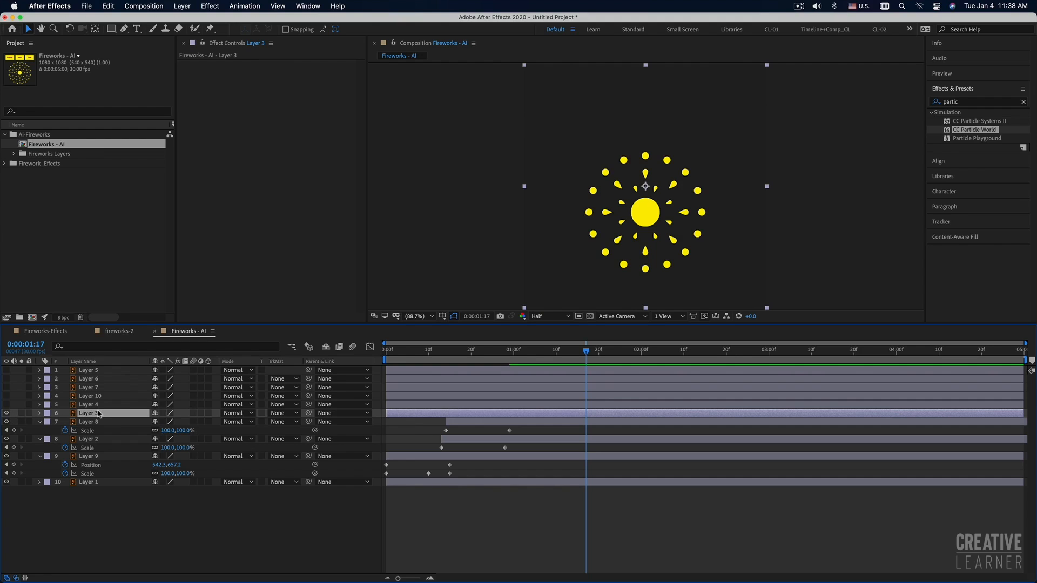
drag(392, 415, 455, 416)
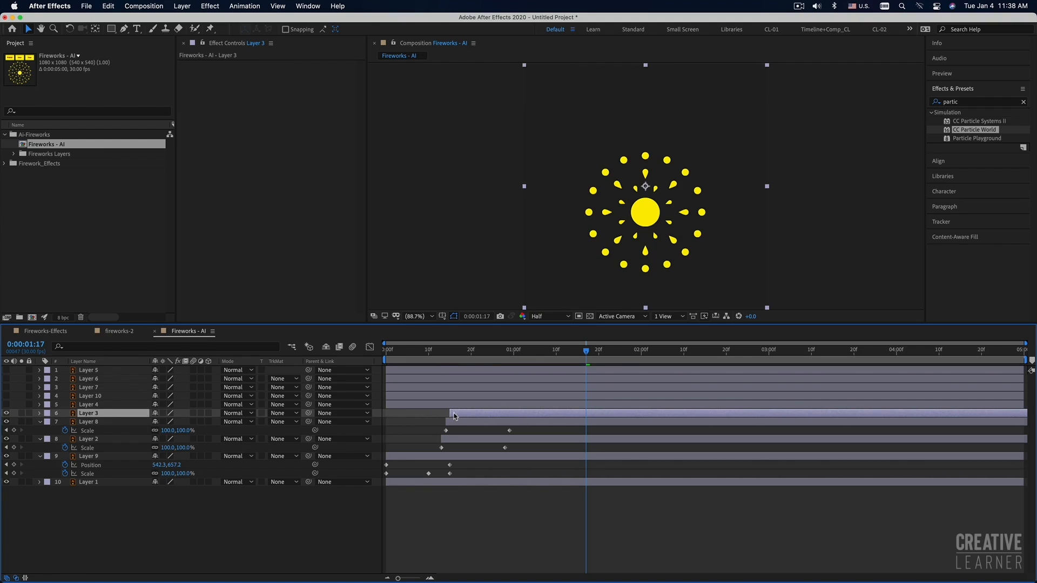
Add a 100% Scale keyframe to Layer 3 and place it at 1 second, 15 frames after the layer's start
click(454, 358)
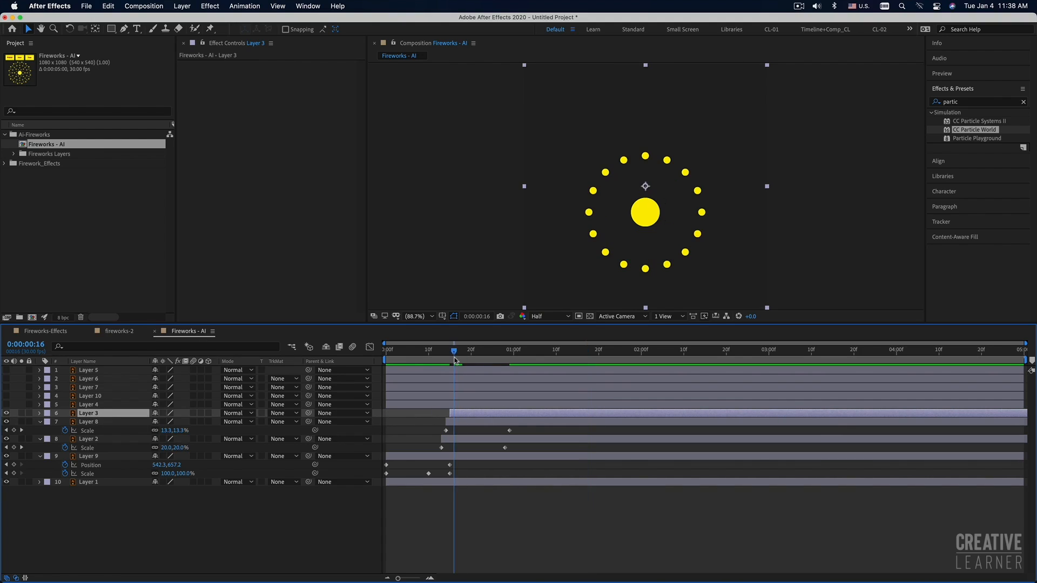
drag(453, 358, 450, 358)
key(s)
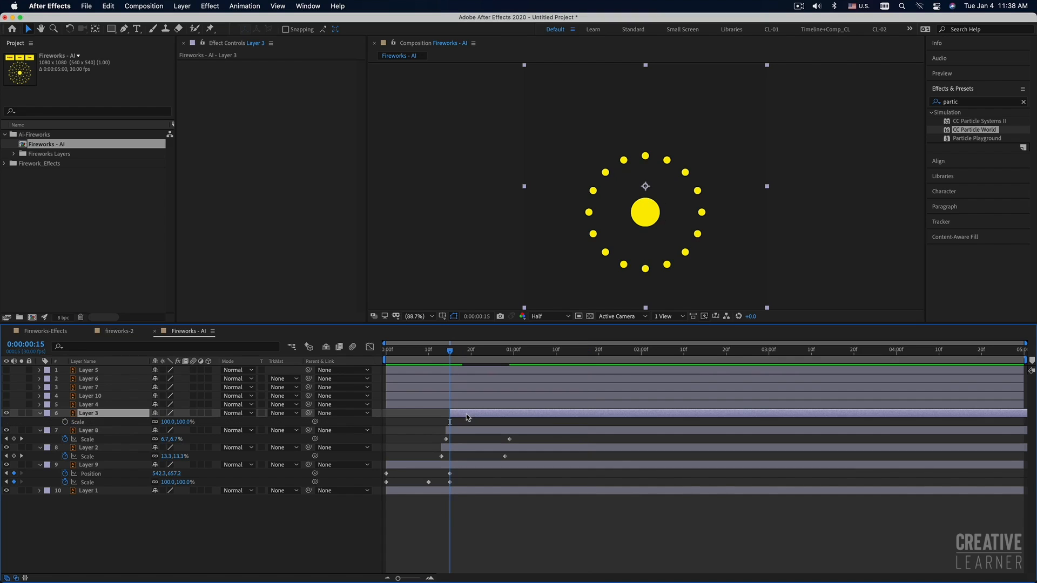
click(65, 422)
drag(451, 422, 514, 423)
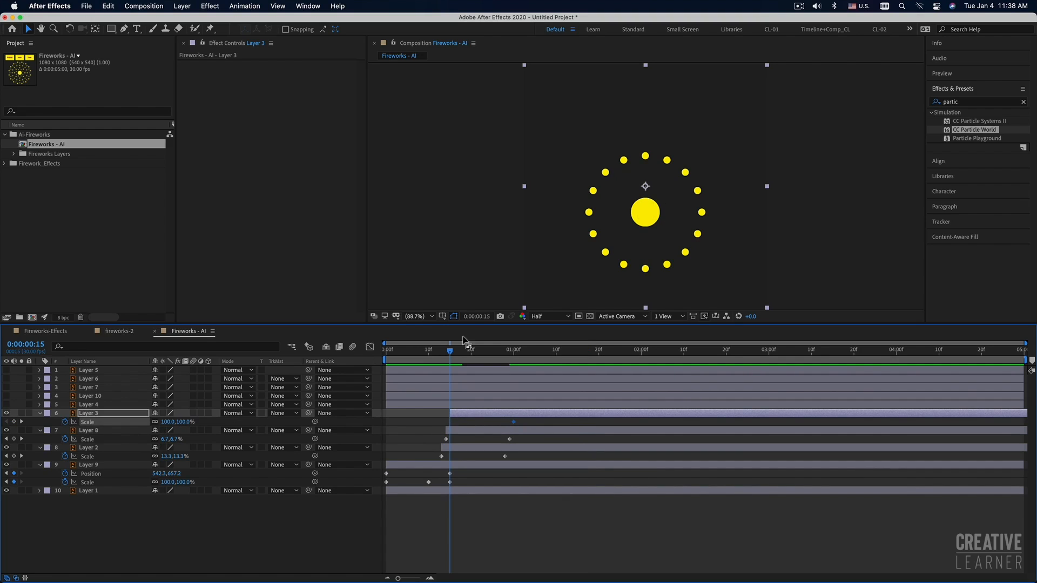
Center Layer 3's anchor point on the yellow circle, set its Scale to 0% at frame 15, and preview the burst
click(95, 29)
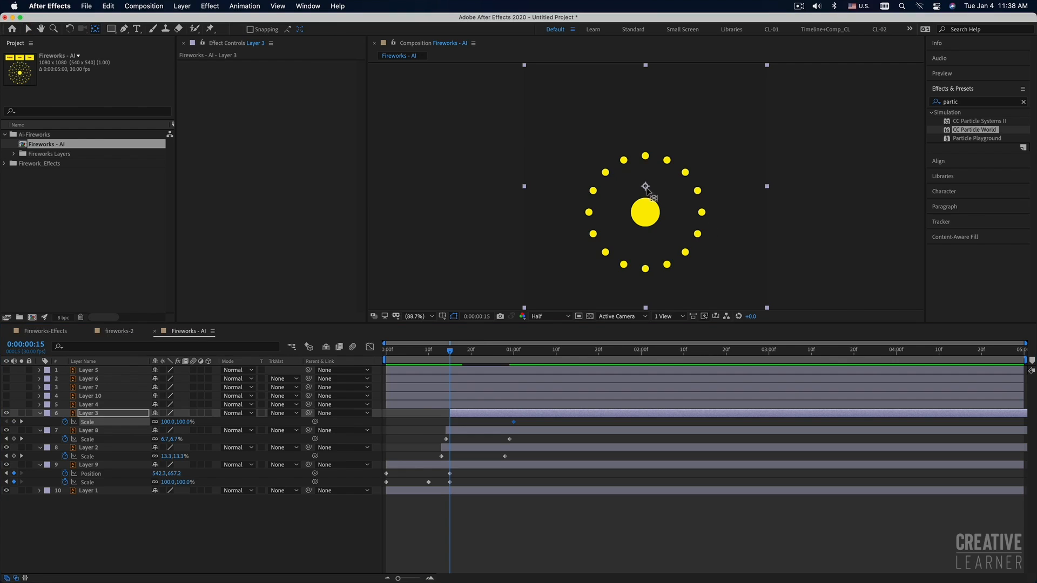
drag(645, 187, 646, 211)
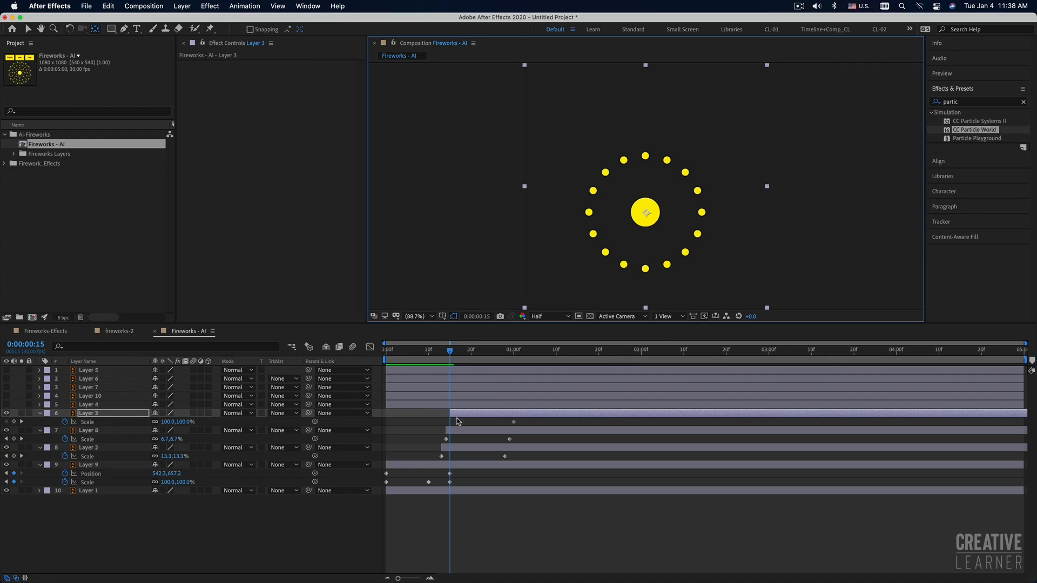
click(184, 422)
text(0)
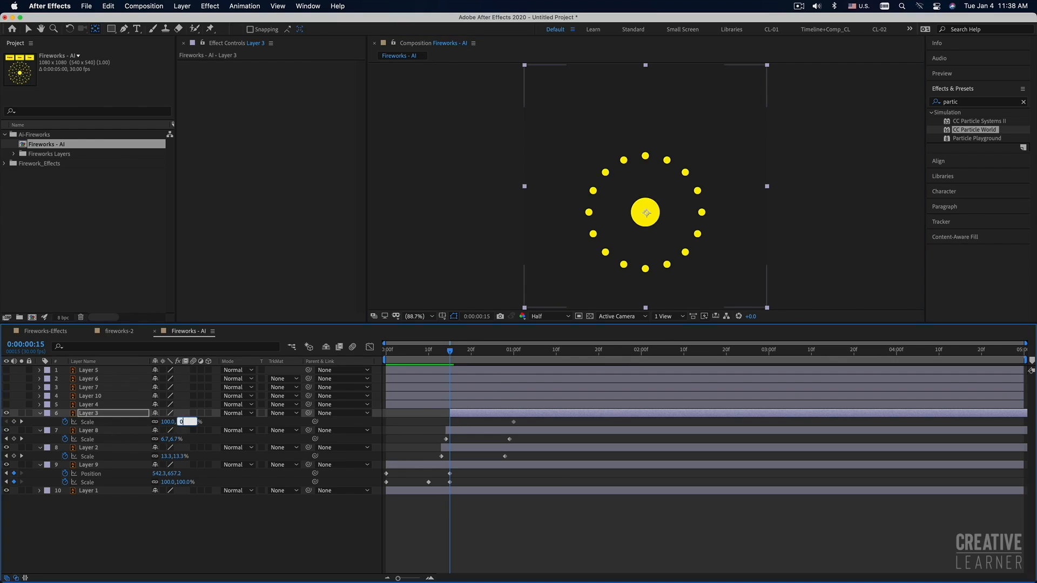
key(Return)
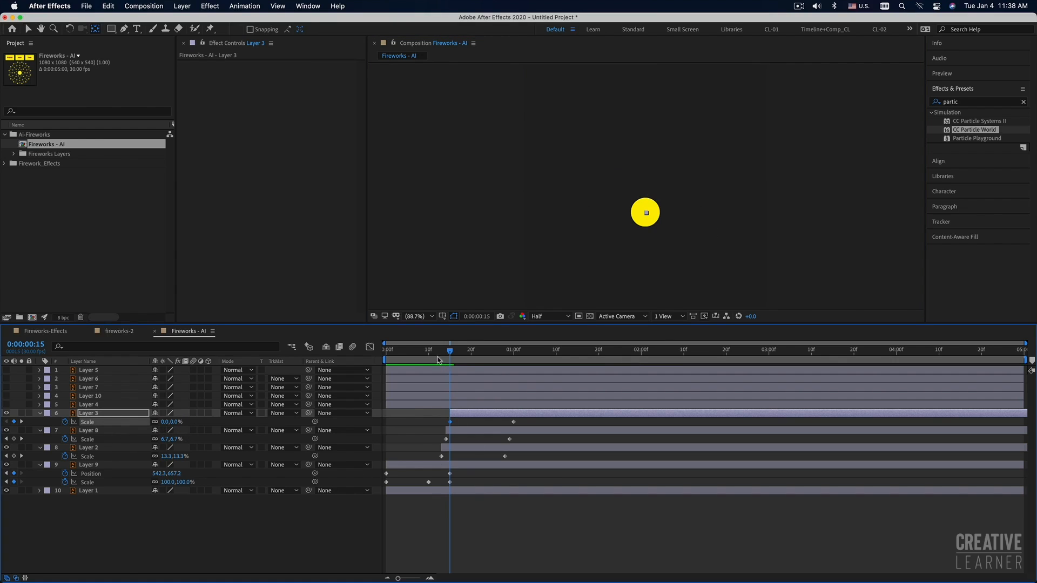
key(space)
key(space)
Move Layer 4 in time so it starts at frame 16
click(432, 405)
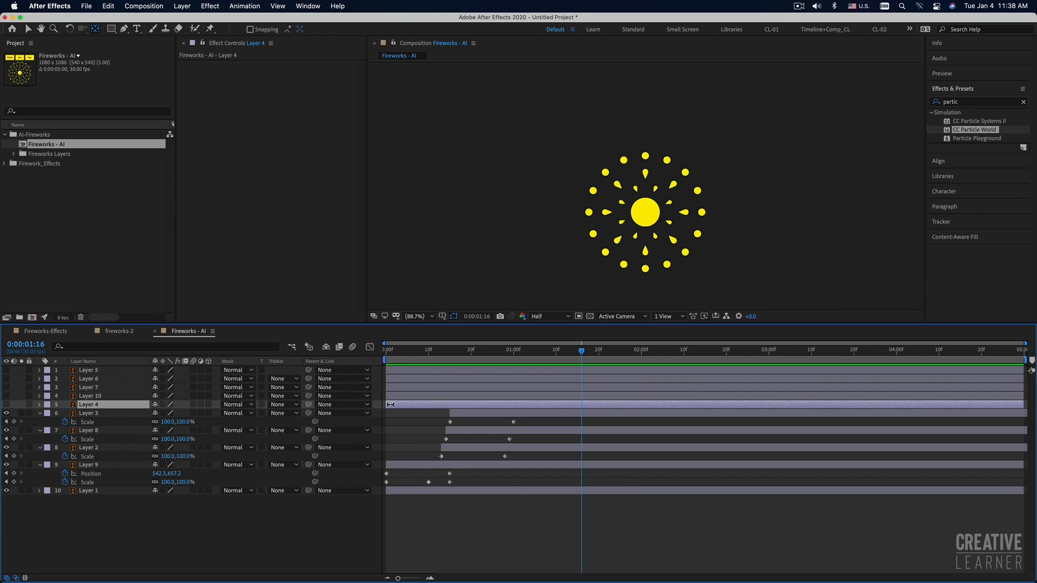
key(v)
drag(396, 404, 465, 405)
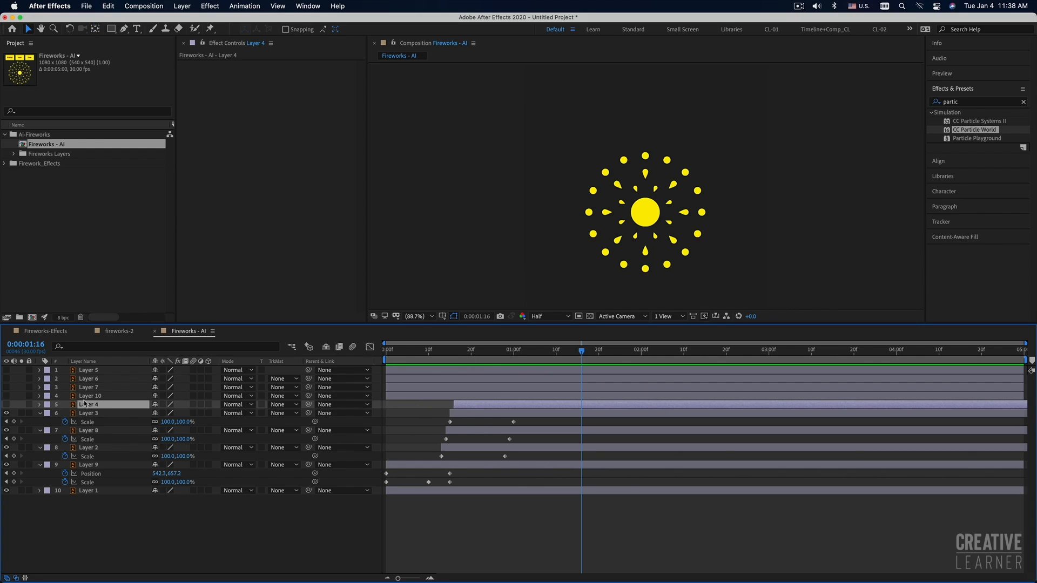
click(8, 405)
click(8, 404)
click(115, 415)
click(482, 407)
Add a 100% Scale keyframe to Layer 4, place it 15 frames after the layer's start, and make the layer visible
key(s)
click(457, 358)
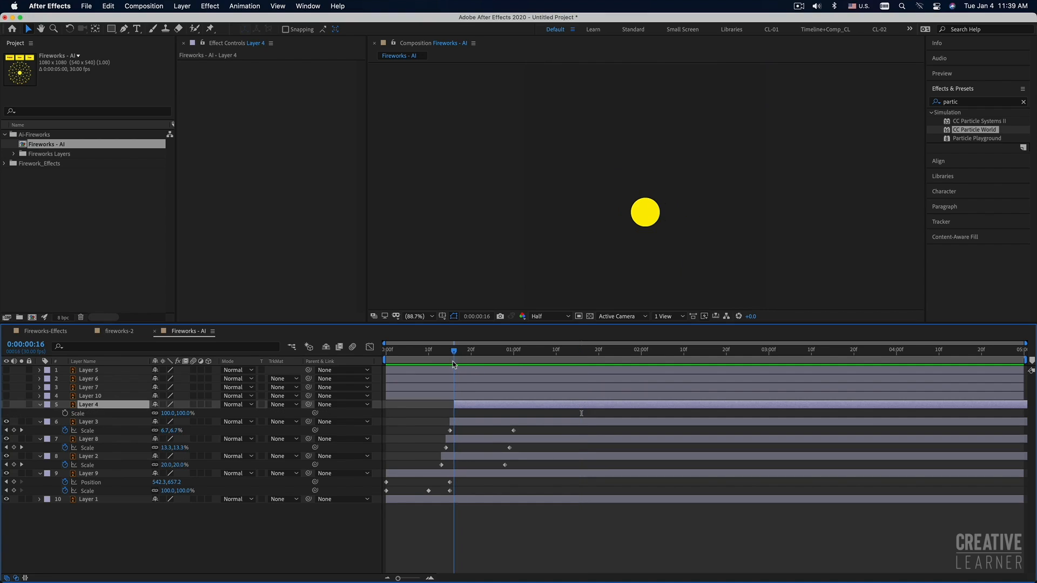
click(65, 413)
drag(455, 414, 518, 418)
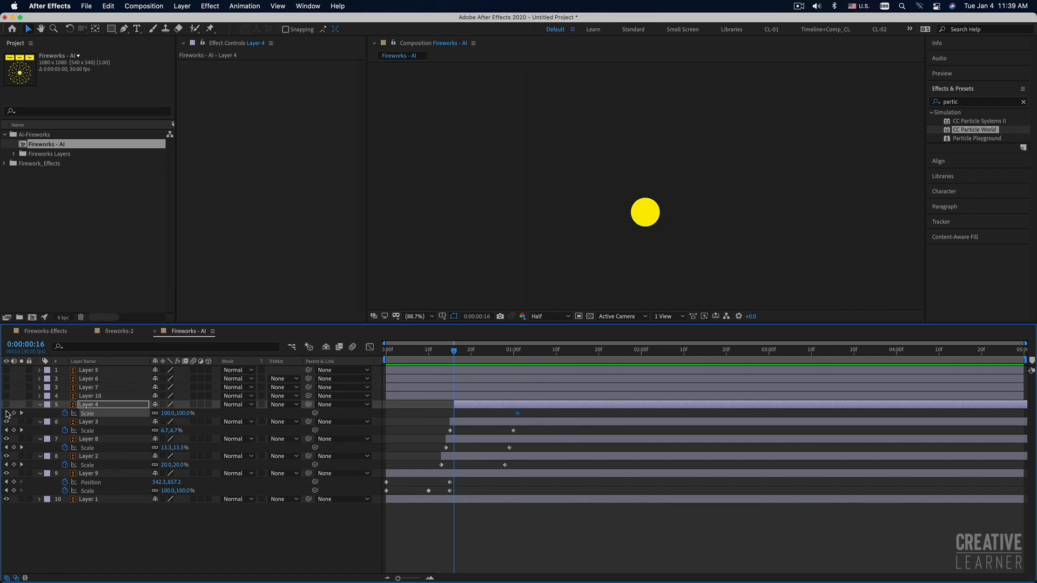
click(6, 405)
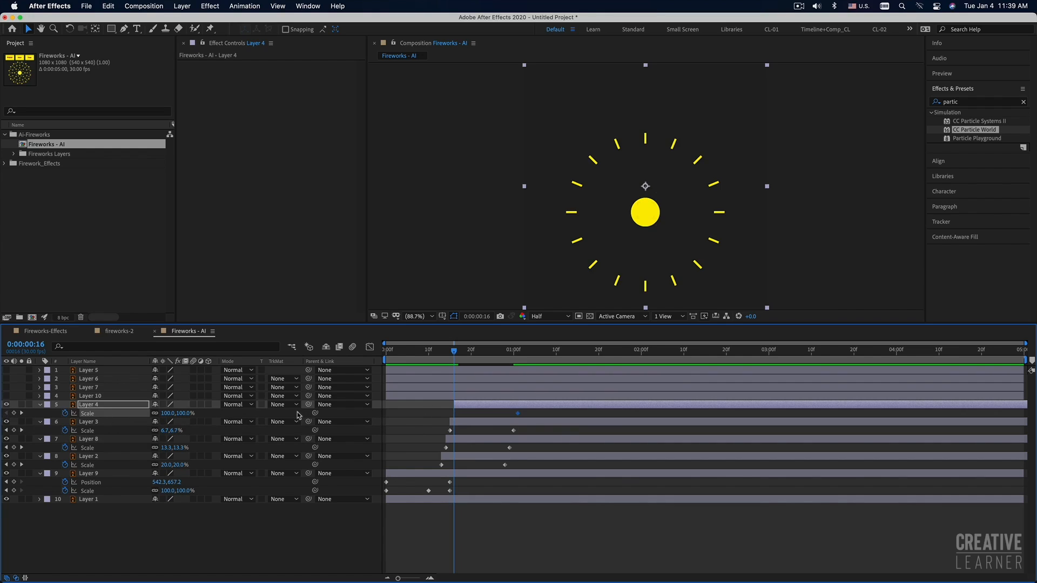
Examine the anchor points and ring timing of Layers 3 and 4 between frame 15 and 0:01:02, ending at frame 16
click(477, 417)
click(477, 423)
click(478, 405)
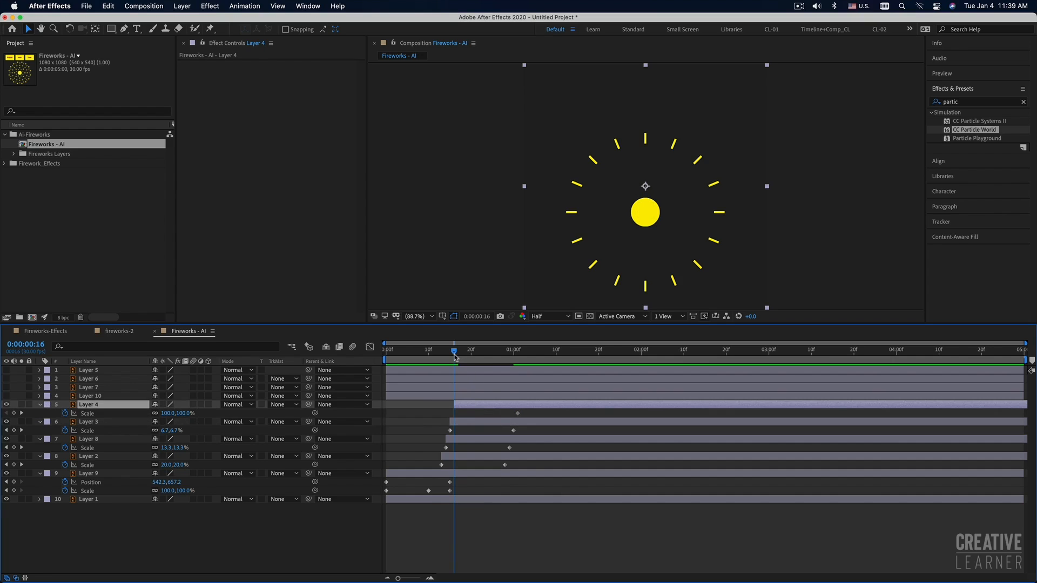
drag(455, 355, 450, 356)
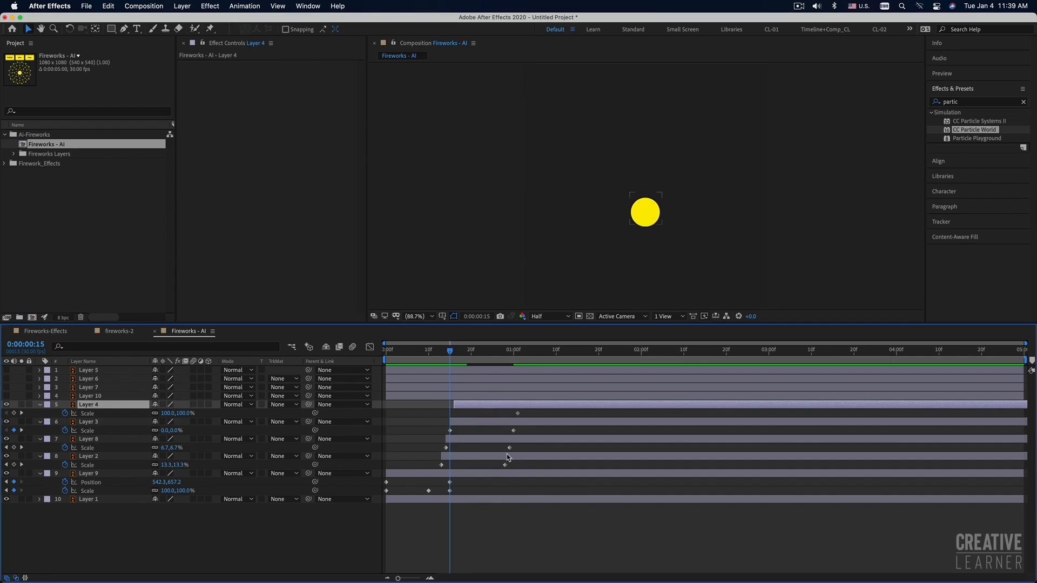
click(497, 424)
drag(477, 363, 522, 357)
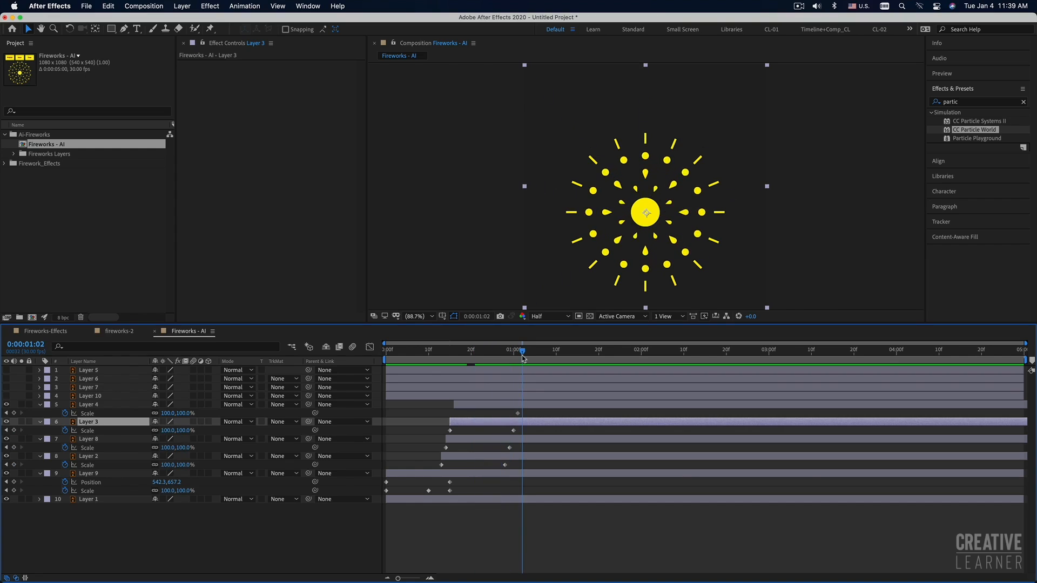
click(493, 406)
drag(491, 361, 455, 372)
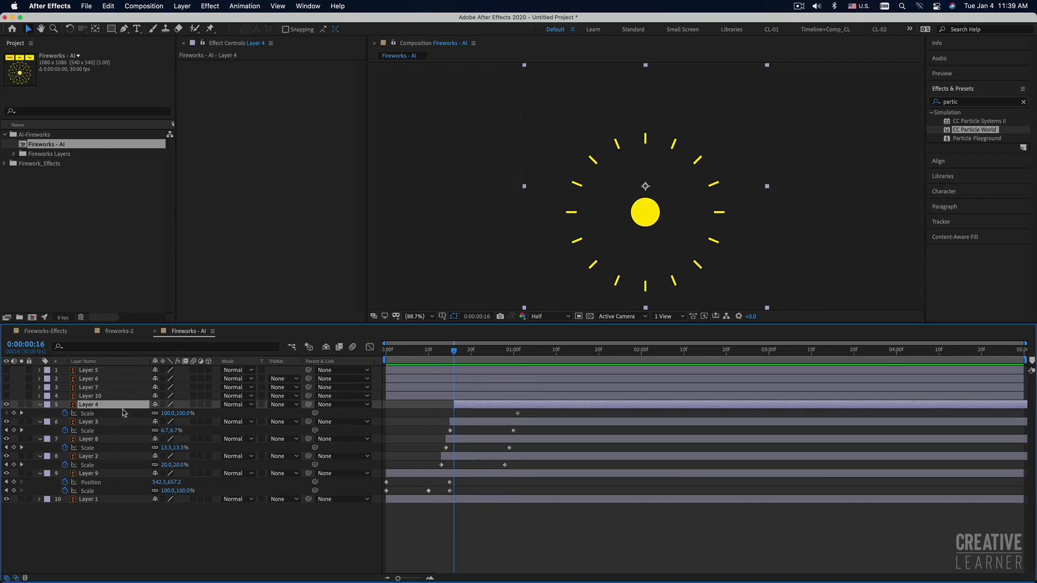
Center Layer 4's anchor point on the yellow circle, set its Scale to 0% at frame 16, and preview the burst
click(96, 29)
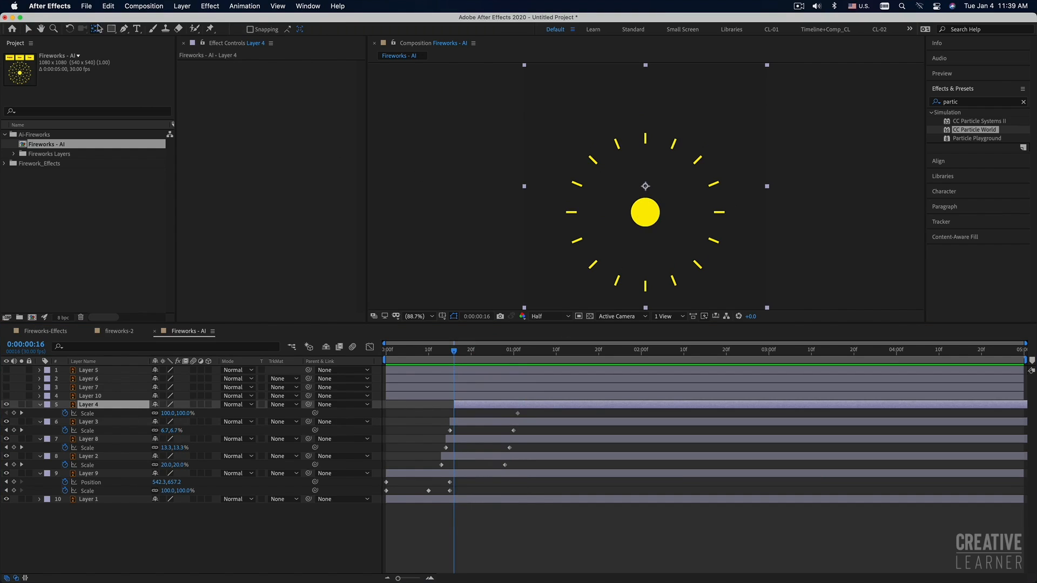
drag(646, 186, 645, 214)
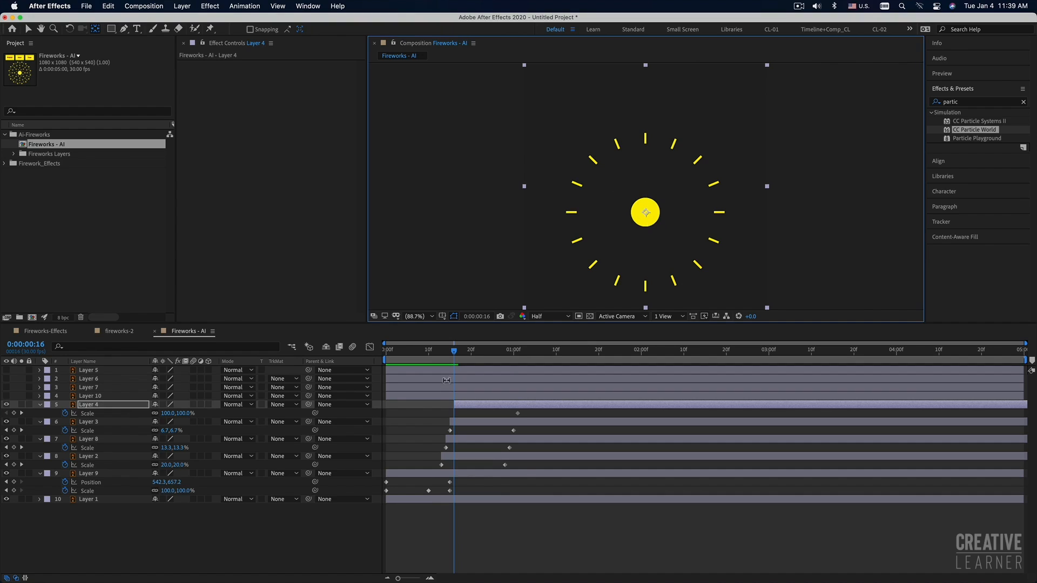
click(184, 414)
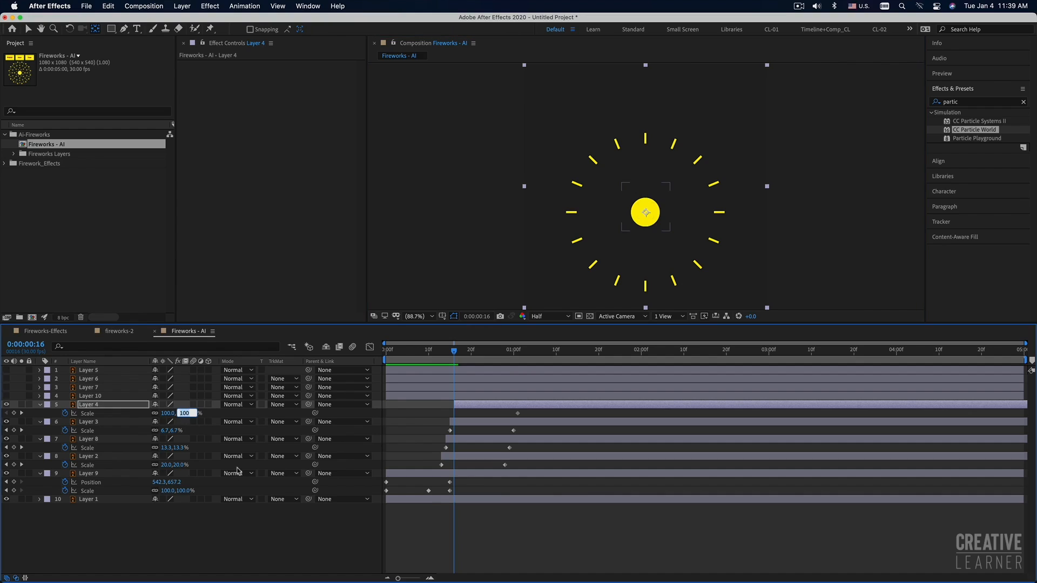
text(0)
key(Return)
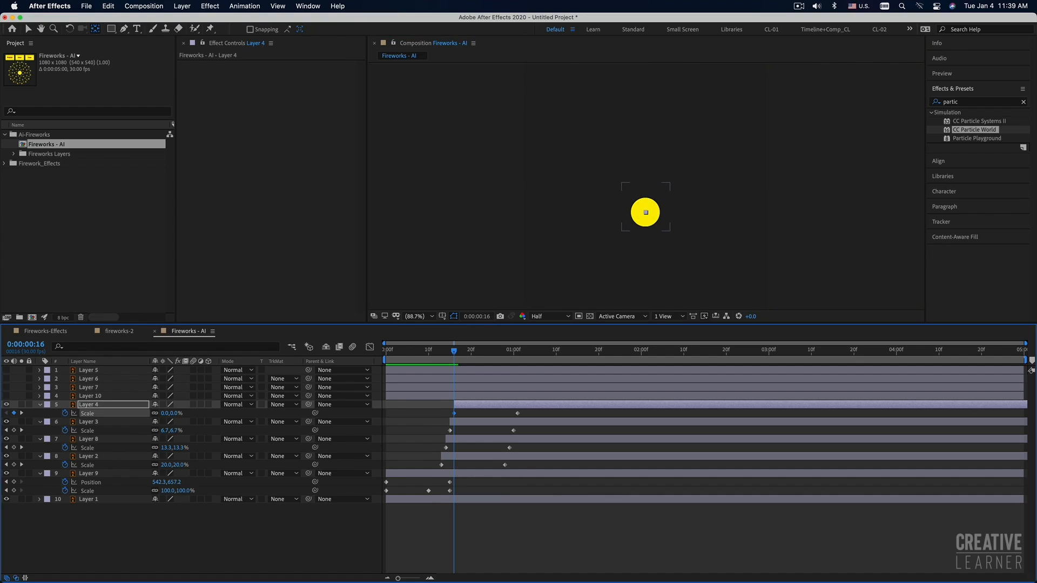
key(space)
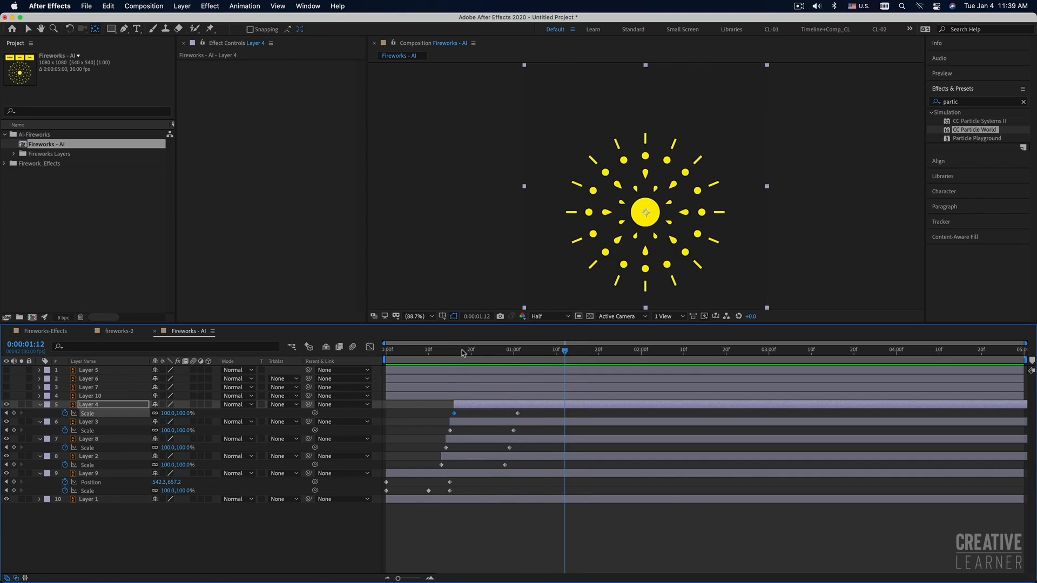
key(space)
Delay Layer 4 to start at frame 21, trying frame 19 first, and preview the animation after each shift
key(v)
drag(462, 409, 473, 409)
key(space)
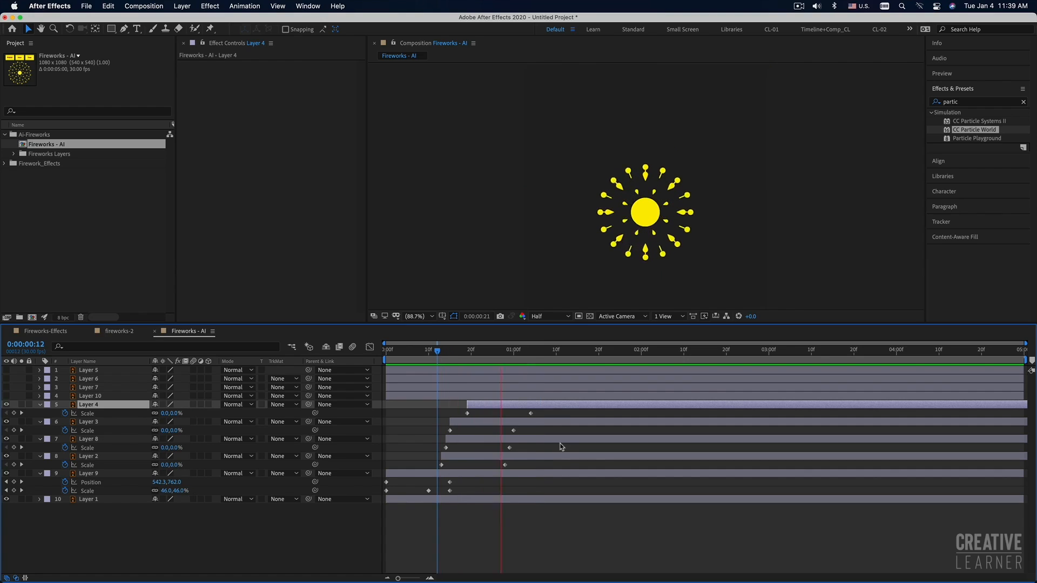
drag(475, 408, 483, 407)
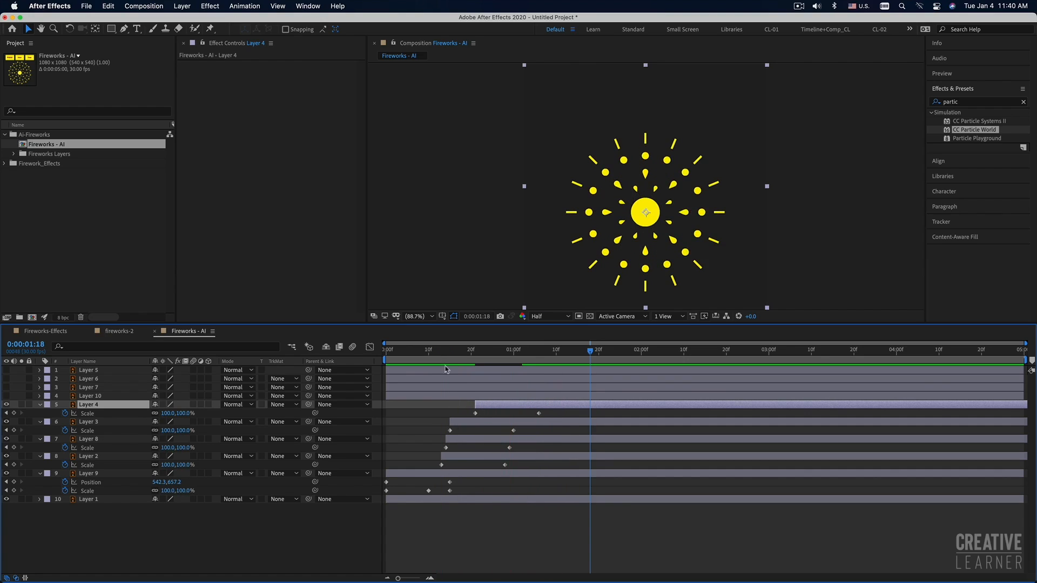
key(space)
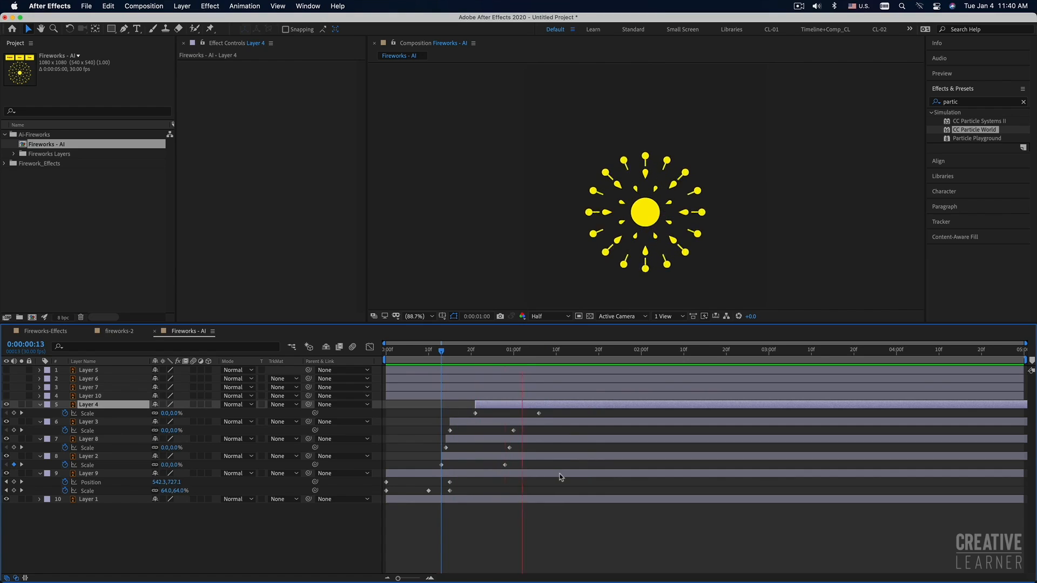
key(space)
key(space)
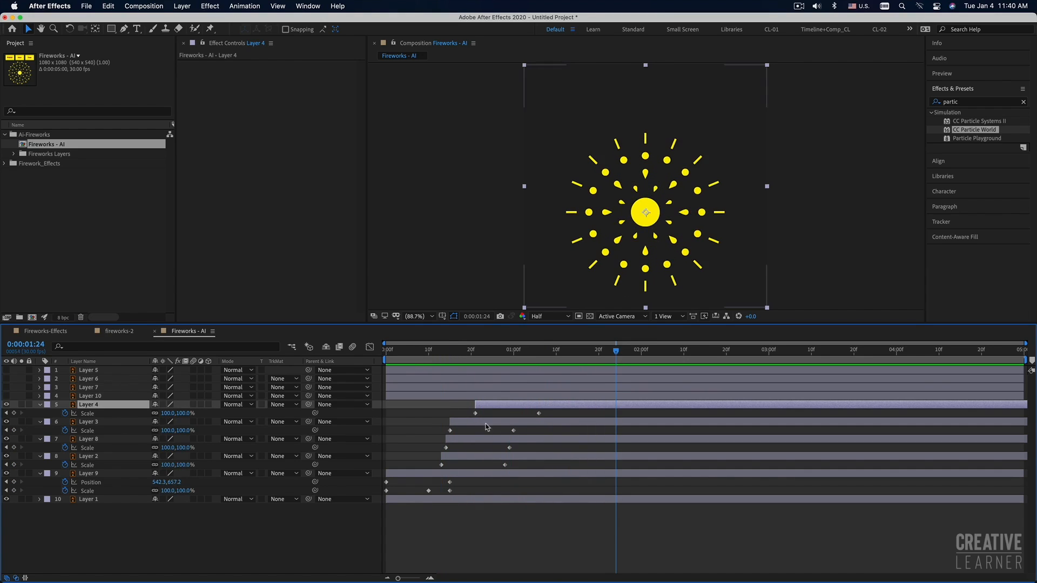
Make Layer 10's ring of crosses visible and move the layer to start at frame 21
click(476, 352)
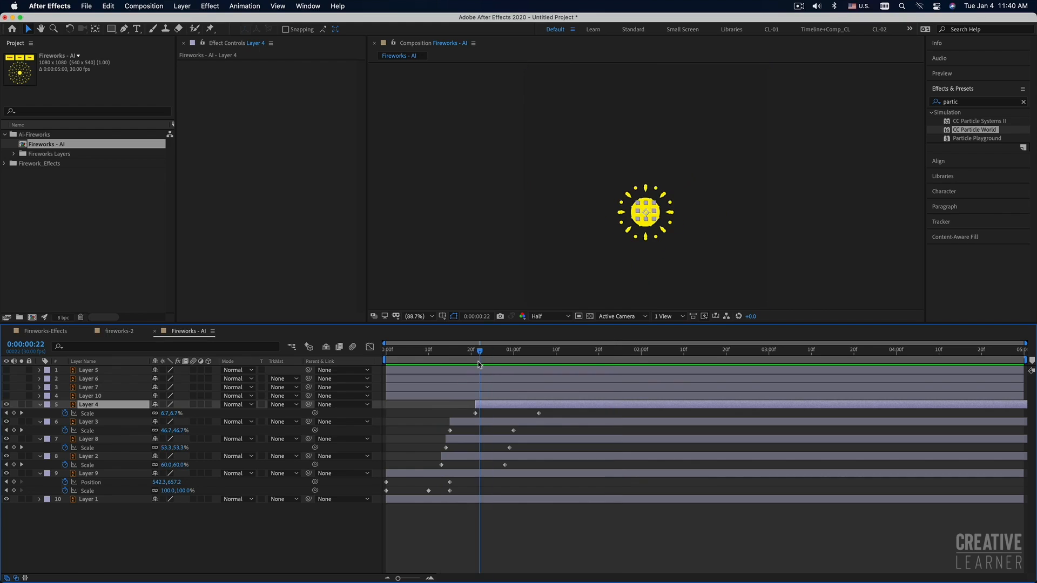
click(488, 397)
click(8, 397)
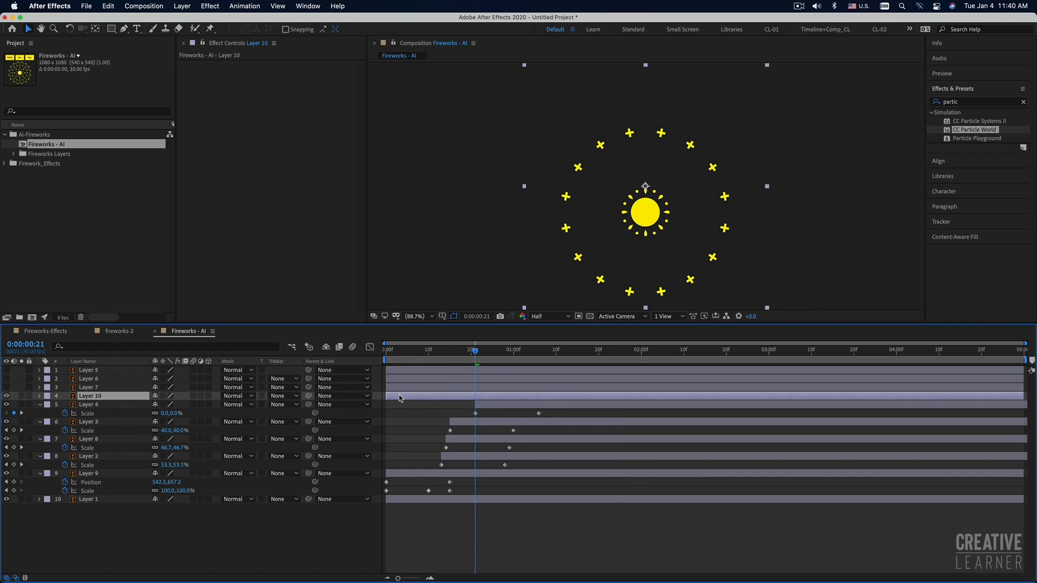
drag(392, 398, 482, 401)
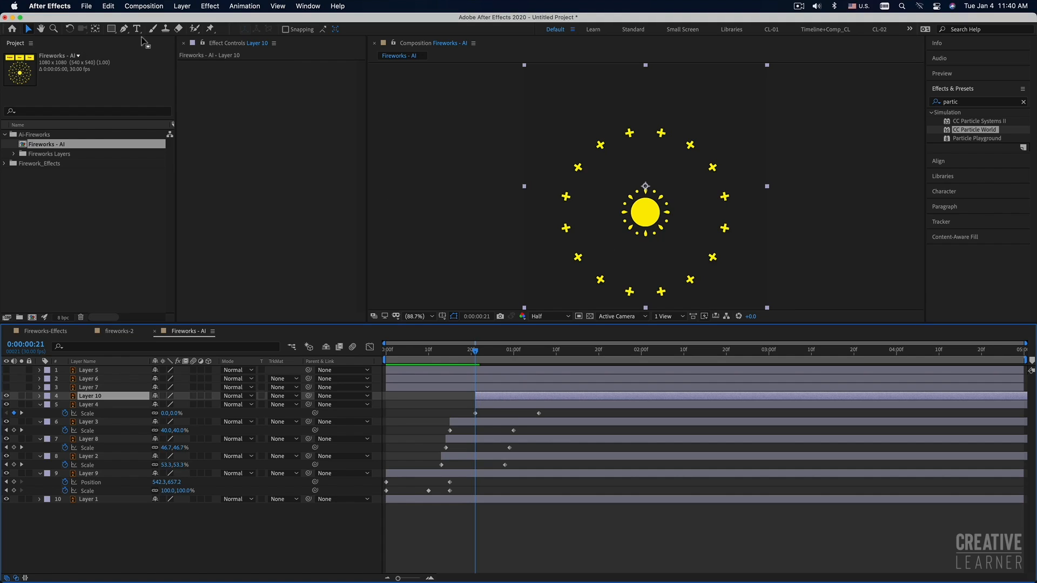
Center Layer 10's anchor point on the yellow circle and add a 100% Scale keyframe 15 frames after the layer's start
click(96, 30)
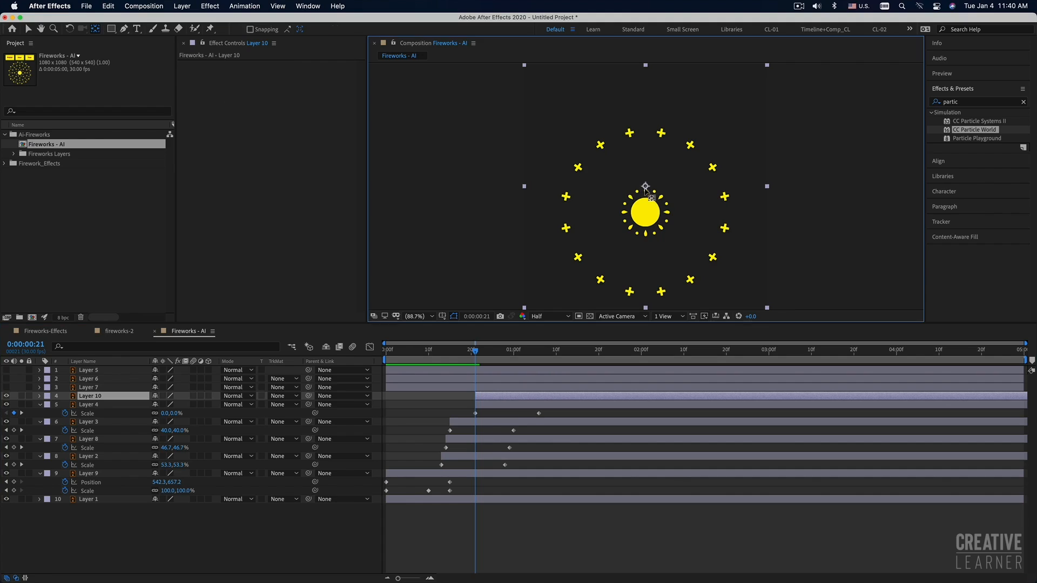
drag(645, 187, 647, 213)
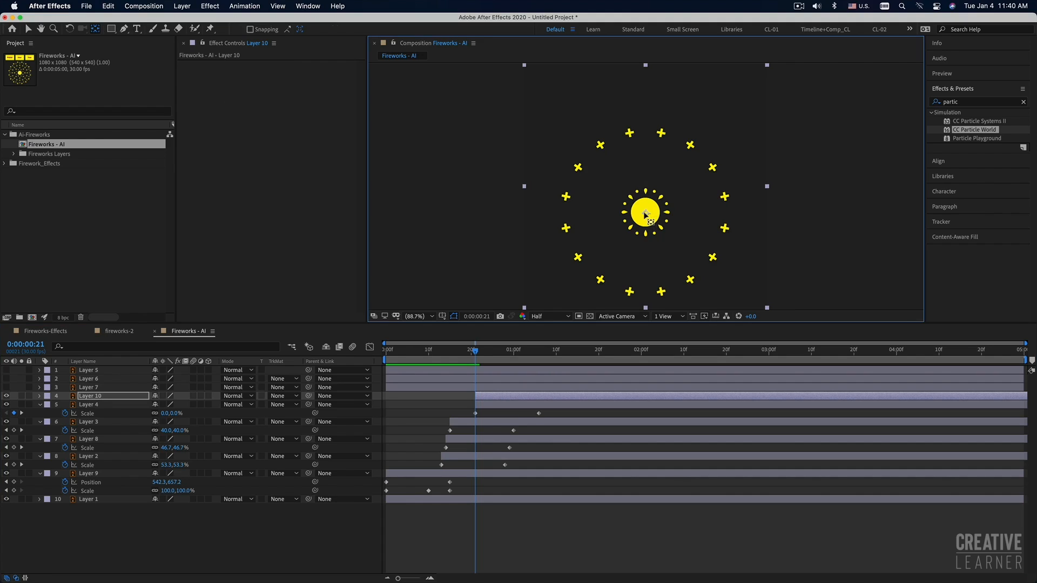
key(s)
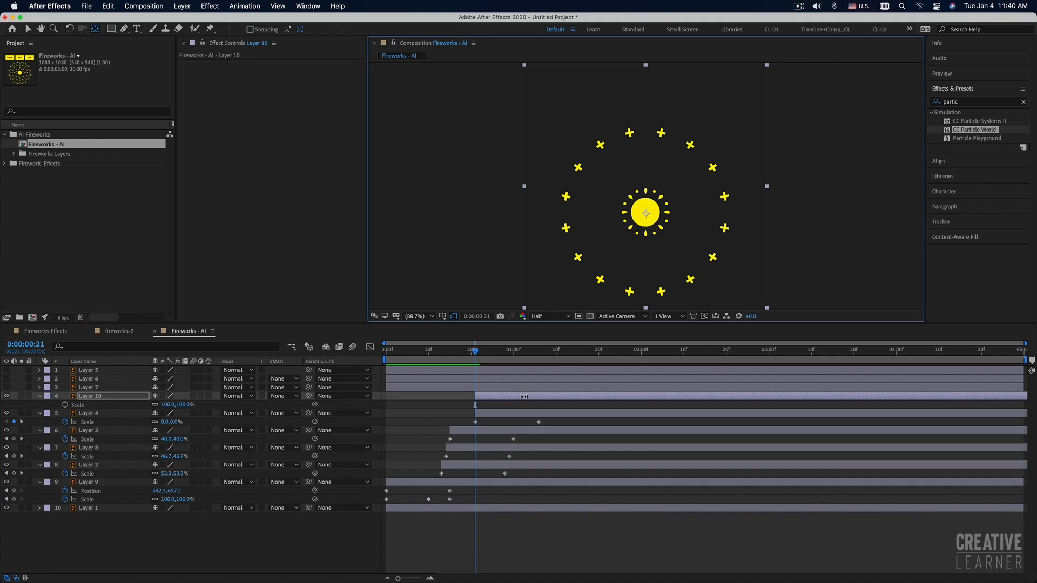
click(65, 405)
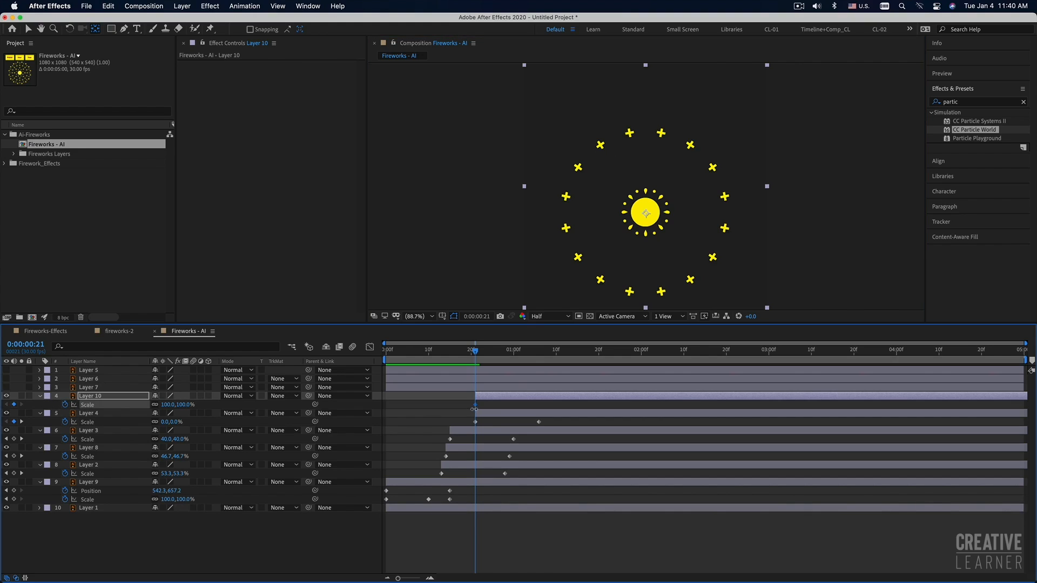
drag(475, 405, 539, 406)
Set Layer 10's Scale to 0% at frame 21 and preview the ring of crosses expanding
click(184, 404)
text(0)
key(Return)
key(space)
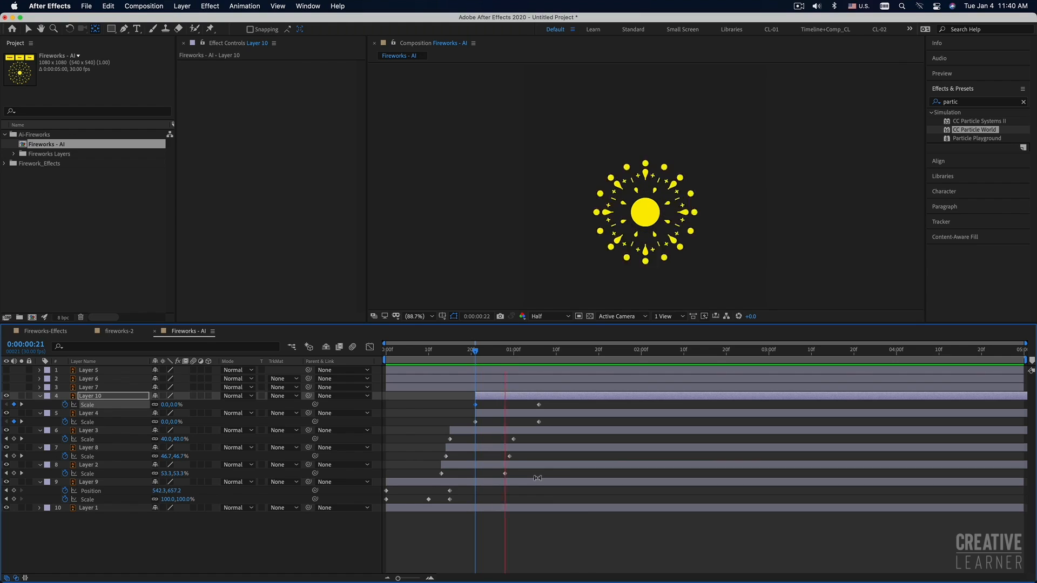
click(471, 350)
key(space)
Shift Layer 10 two frames earlier to start at frame 19 and preview the burst
key(v)
drag(485, 398, 476, 398)
drag(449, 350, 446, 356)
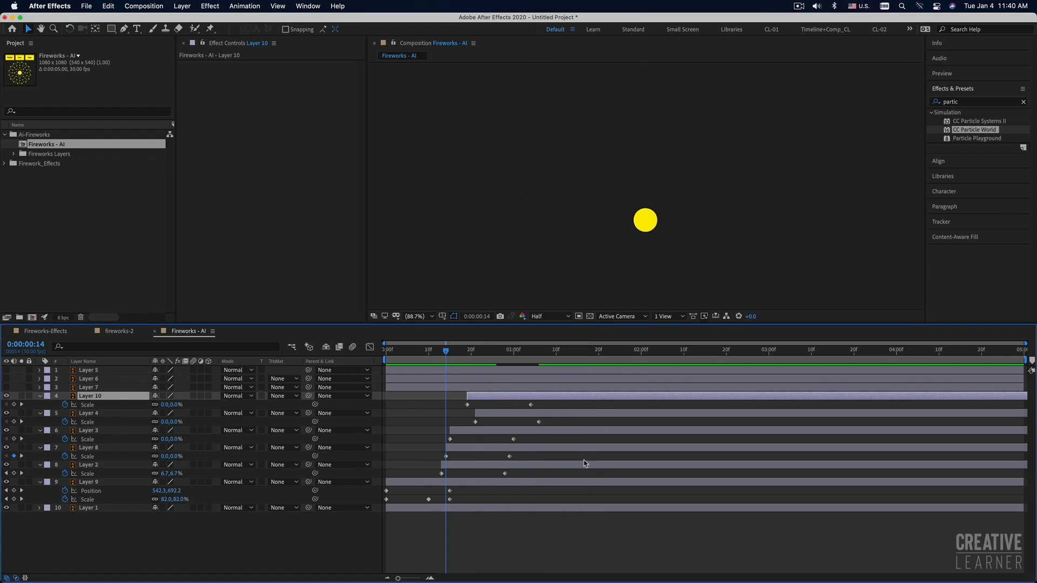
key(space)
click(437, 357)
key(space)
key(space)
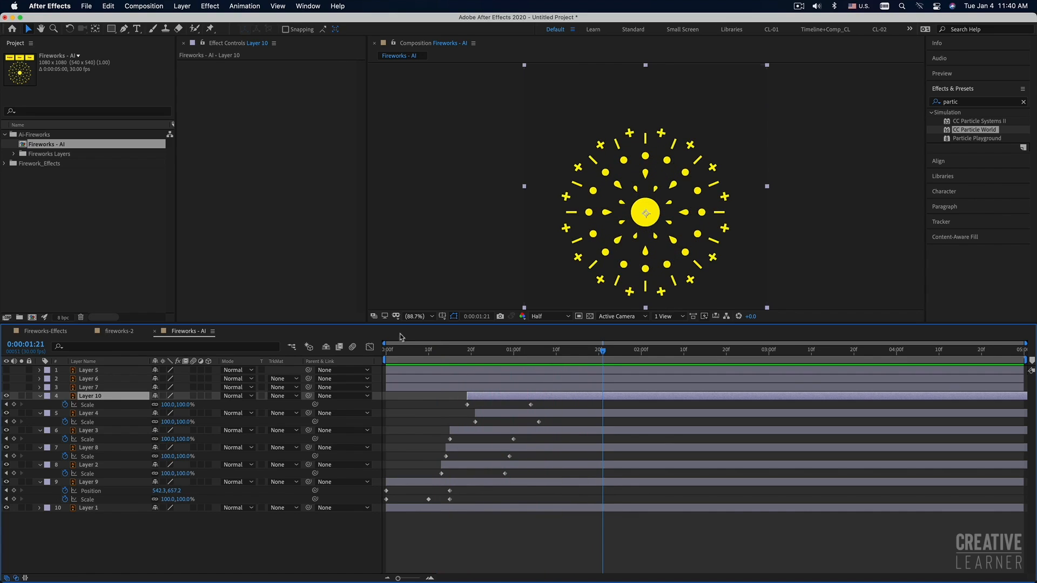
Replay the whole fireworks animation from the first frame several times to check the staggered timing of the rings
key(Home)
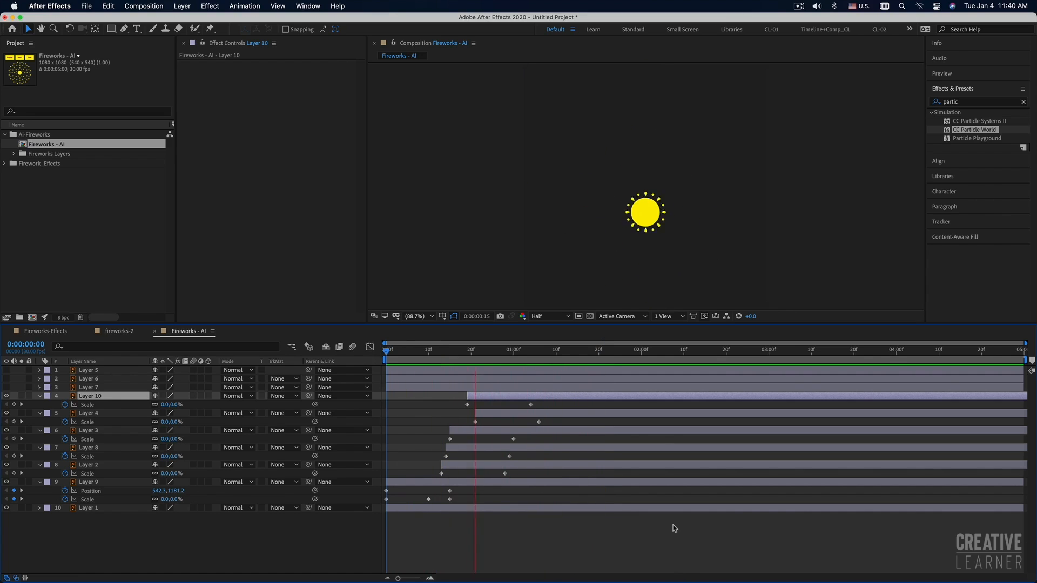
key(space)
key(Home)
key(space)
key(space)
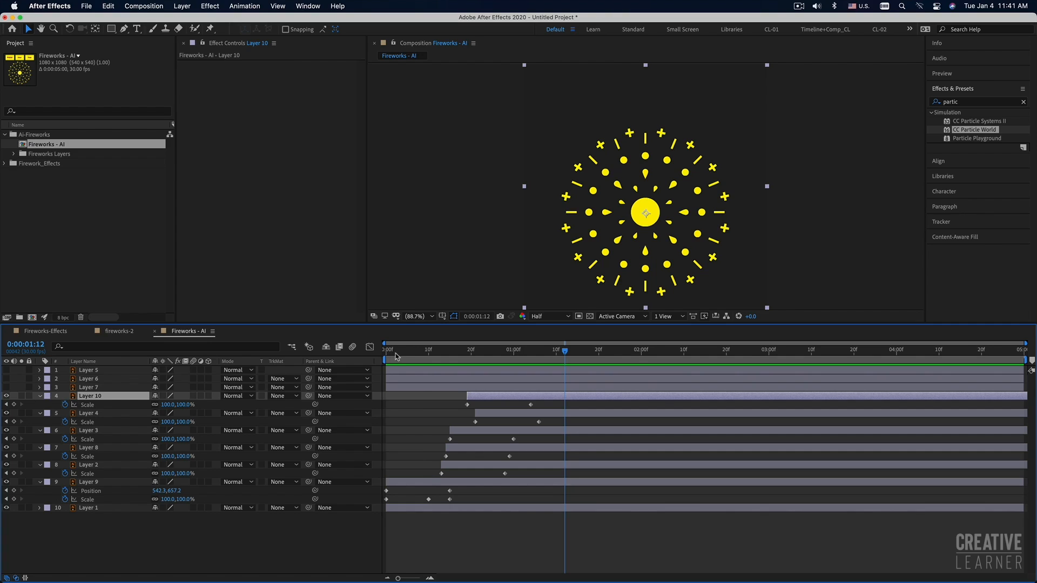
drag(397, 356, 373, 352)
key(space)
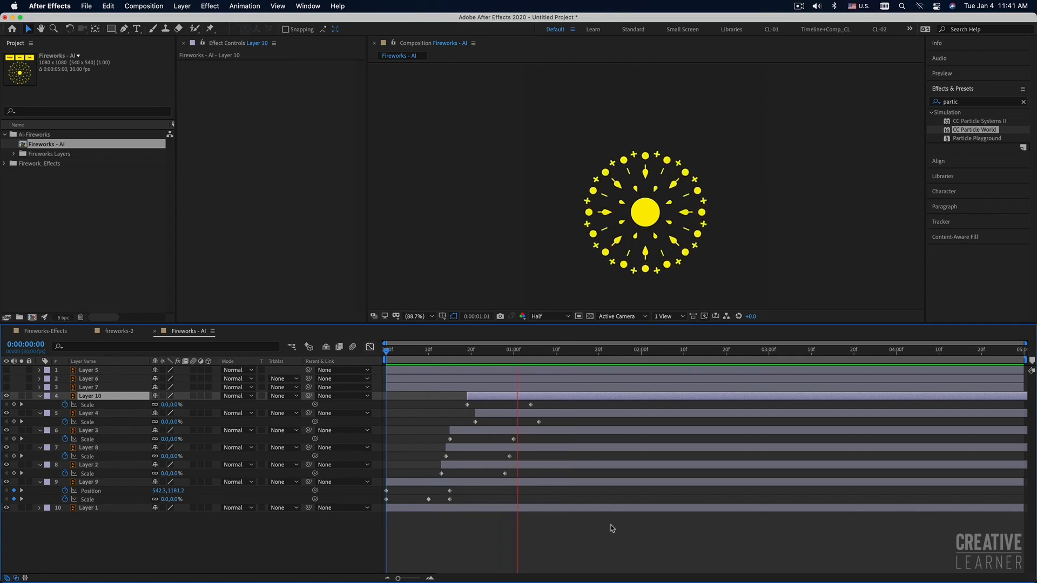
Preview the complete single firework burst twice more in the Fireworks - AI composition, and deselect the layers
key(space)
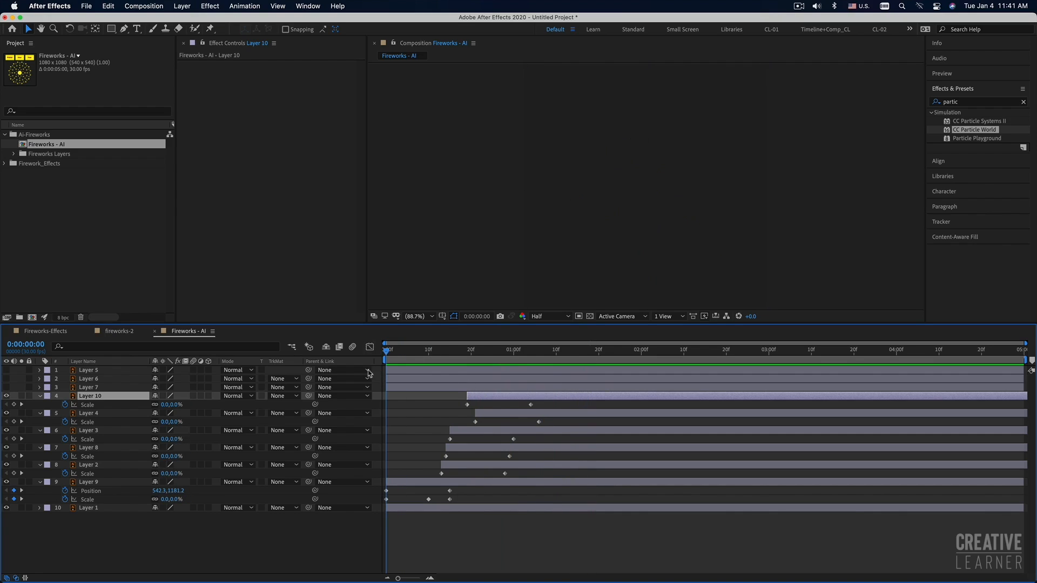
key(space)
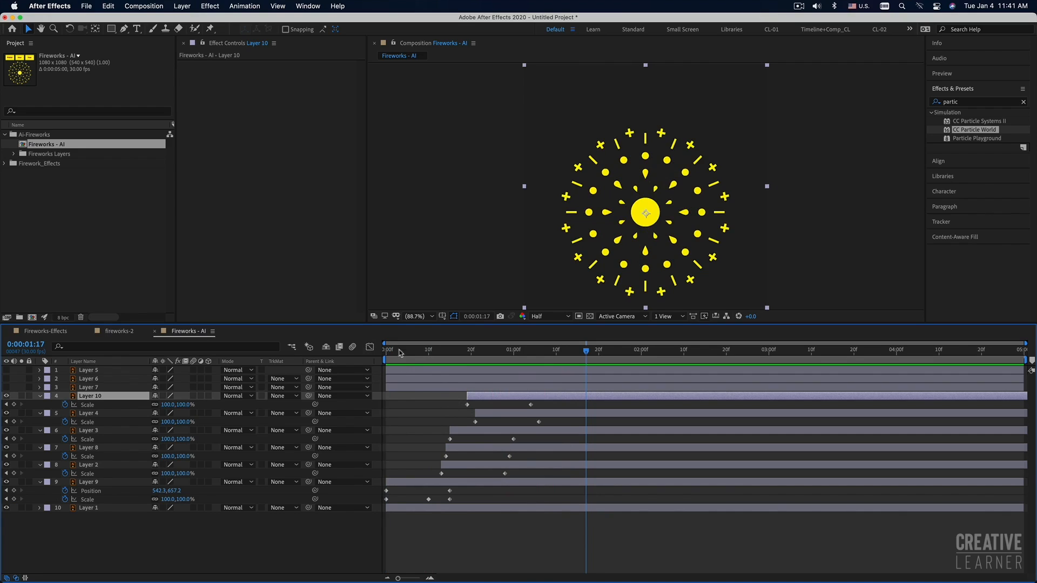
key(space)
key(space)
click(493, 520)
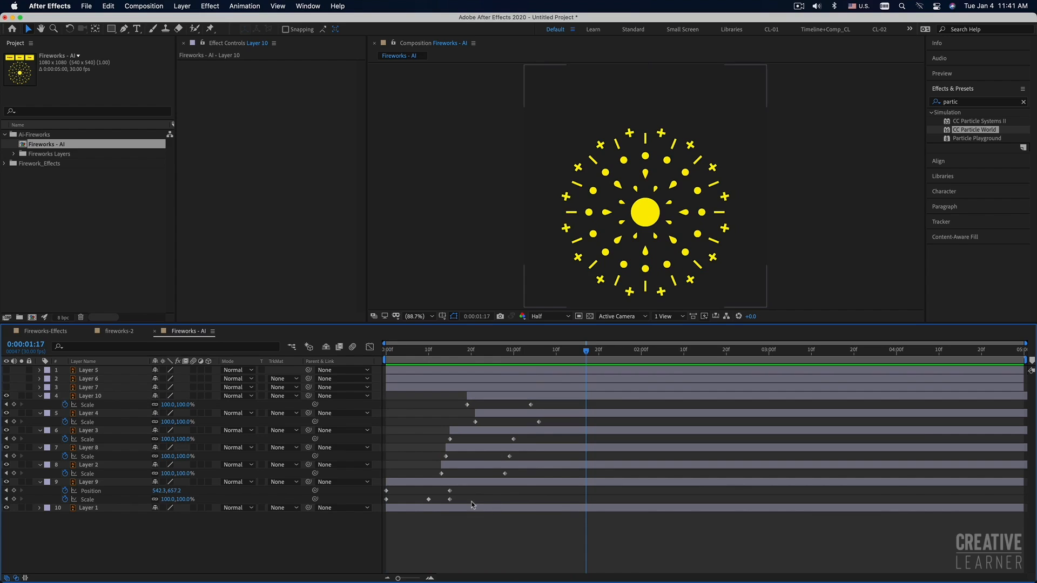
Preview the Fireworks-Effects composition from about frame 17 for comparison, and return to Fireworks - AI
click(45, 331)
drag(489, 356, 458, 357)
key(space)
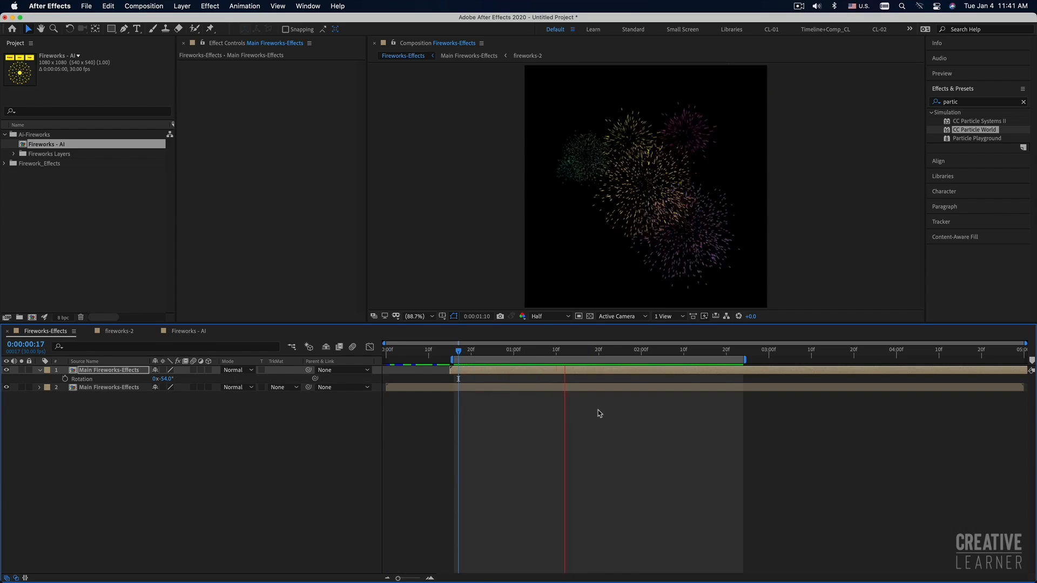
key(space)
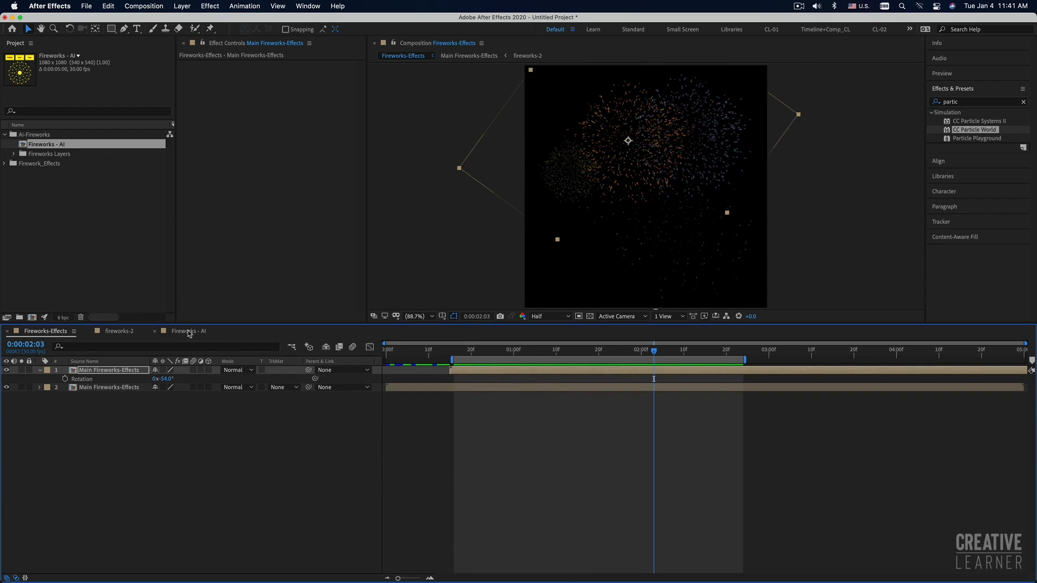
click(189, 332)
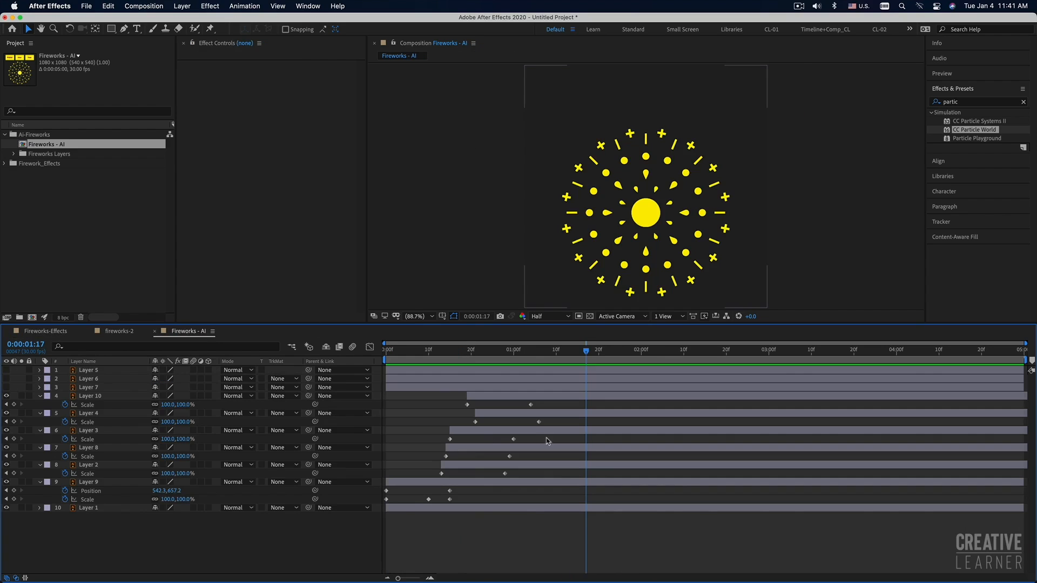
Pre-compose the seven layers from Layer 10 down to Layer 1 into a new composition named ai-fireworks-1
click(522, 399)
shift+click(496, 508)
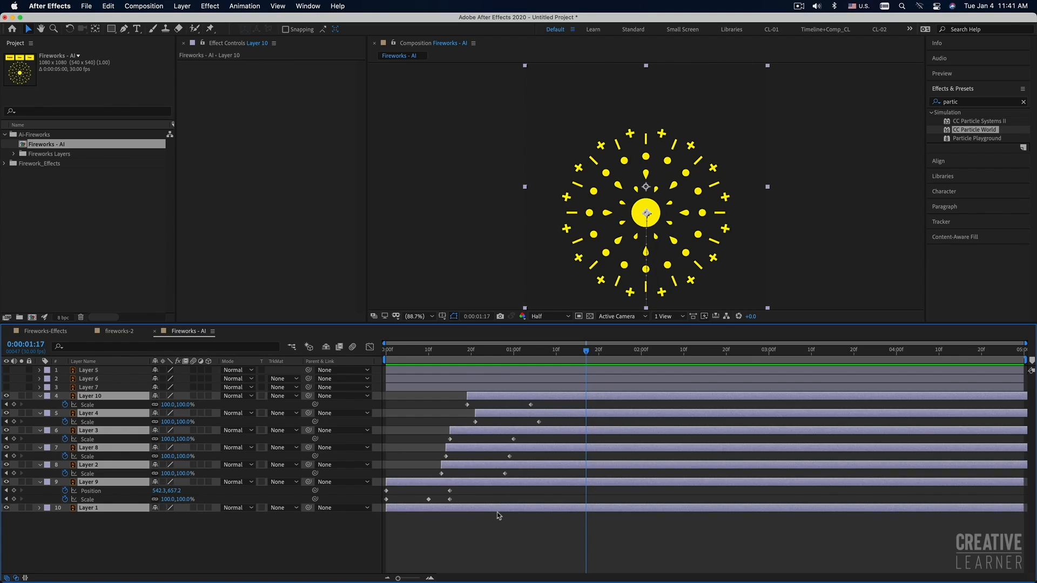
right_click(521, 401)
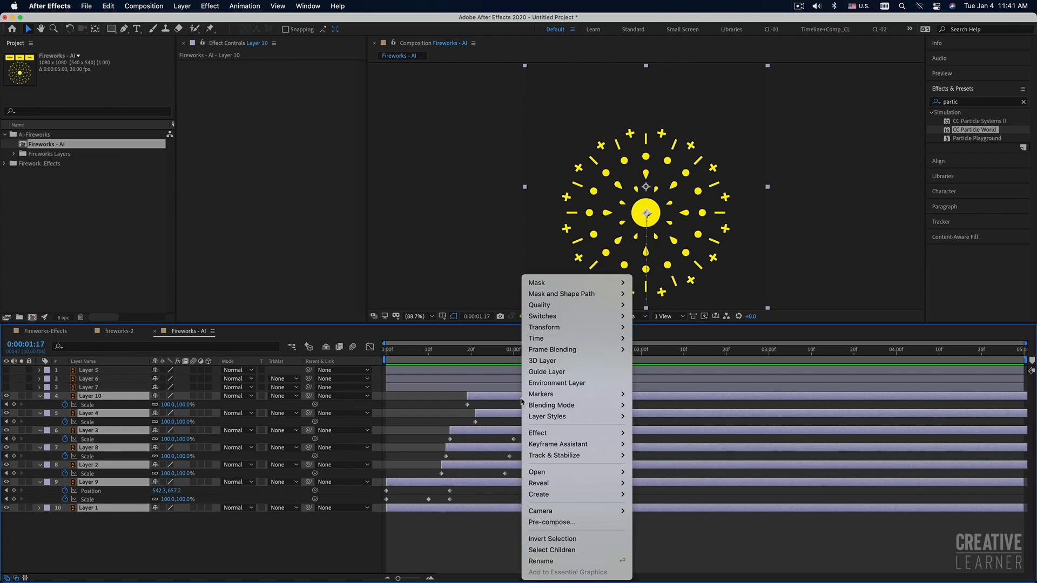
click(543, 522)
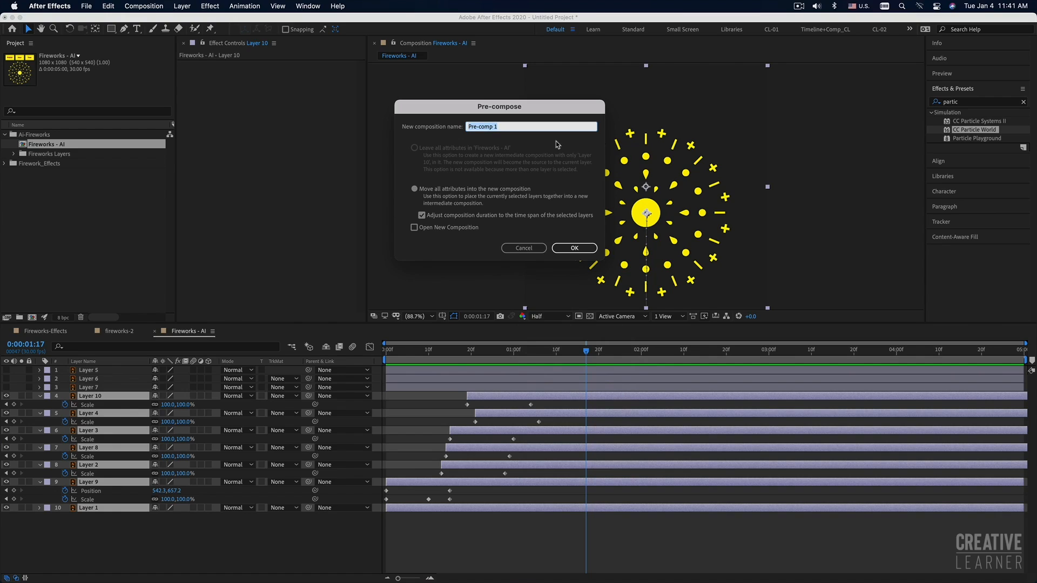
text(ai)
click(574, 249)
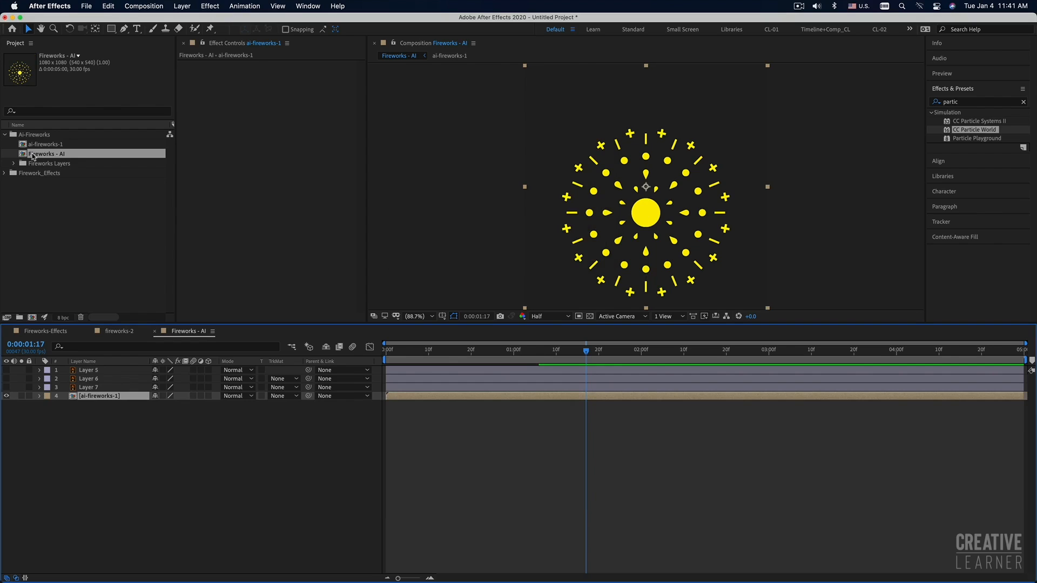
Select the ai-fireworks-1 pre-composition layer and preview its animation from the first frame
click(58, 142)
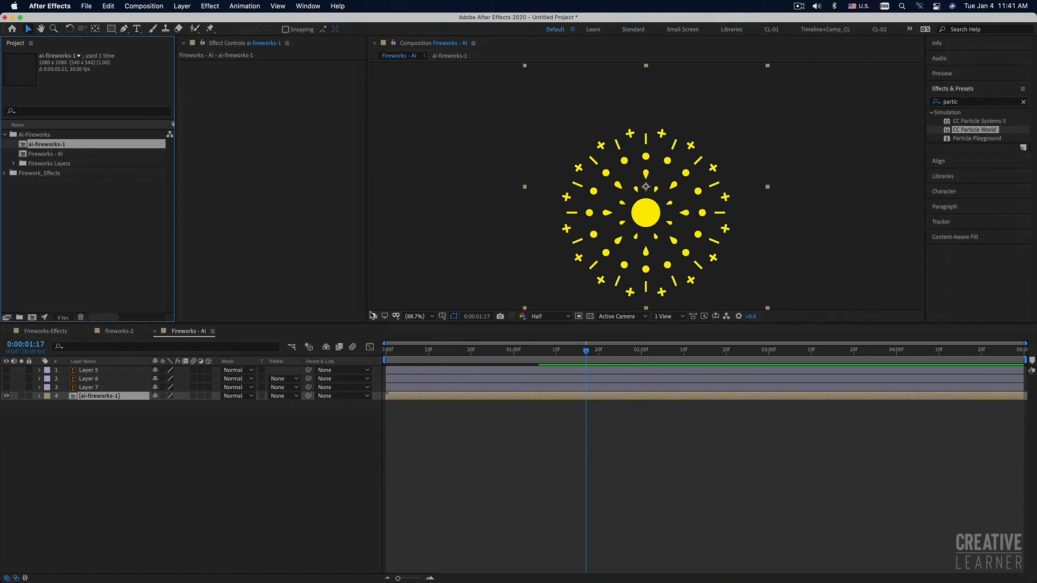
click(448, 398)
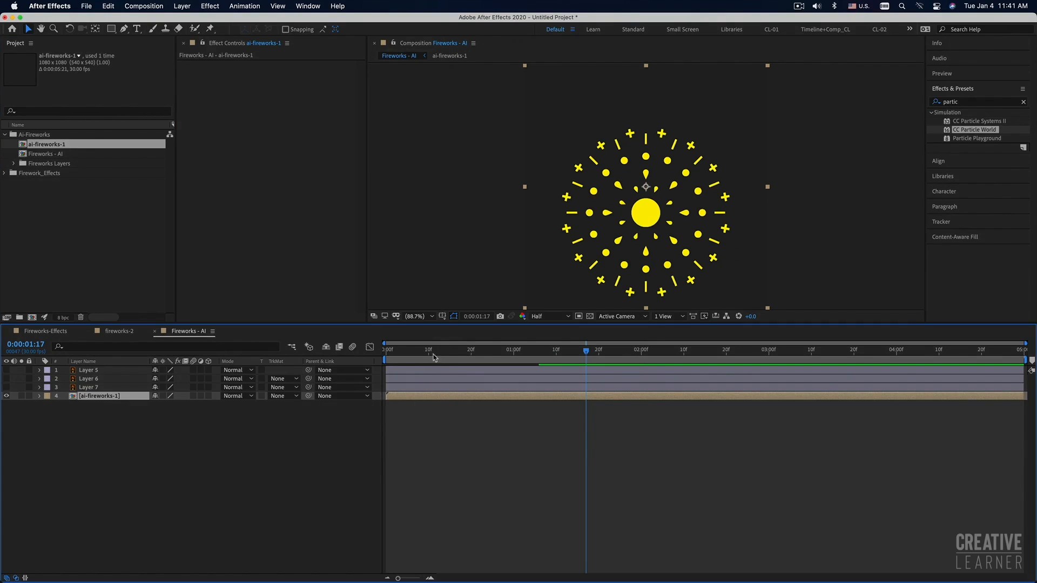
key(Home)
key(space)
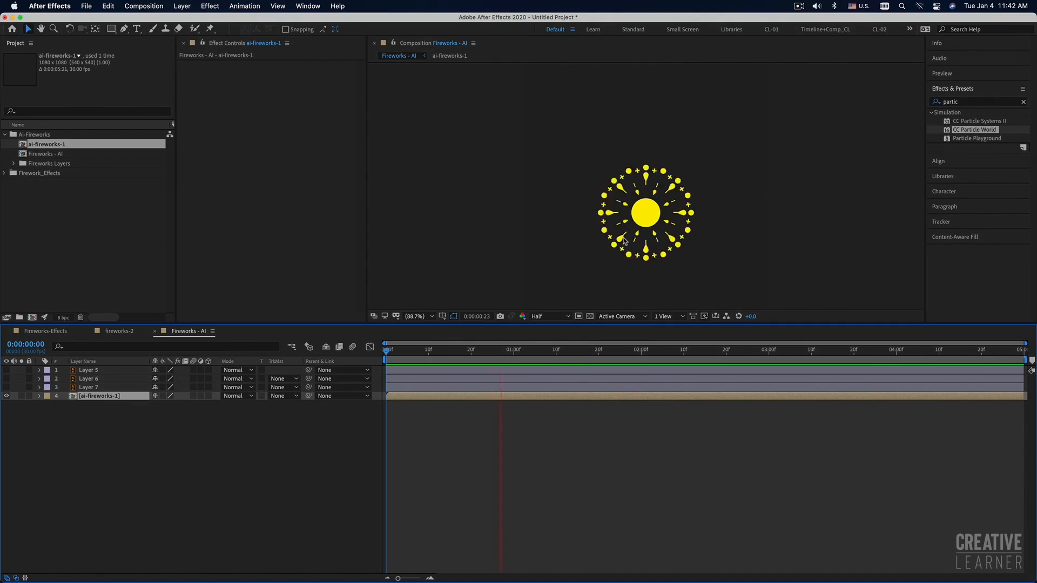
key(space)
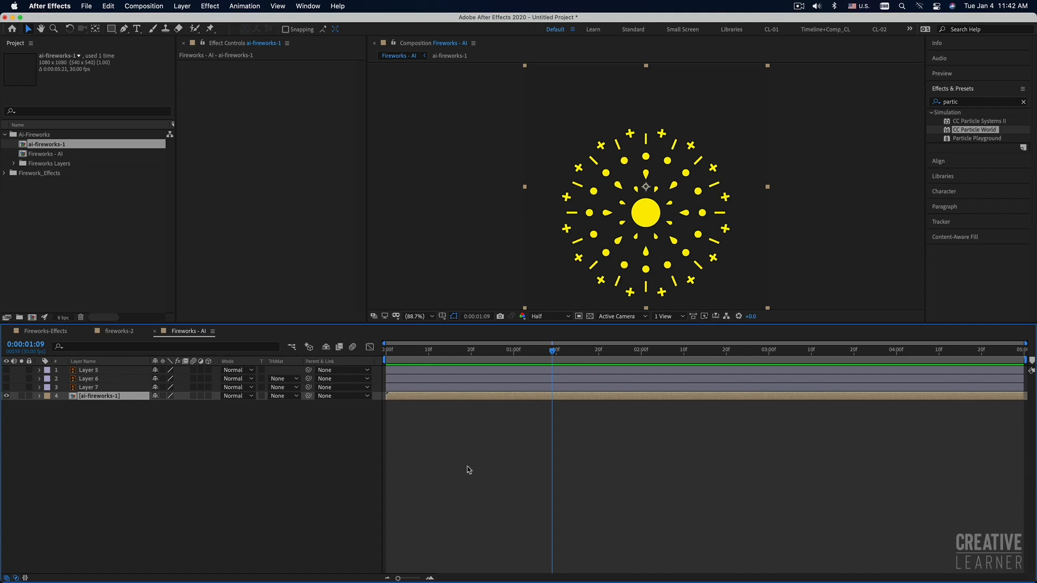
Duplicate the ai-fireworks-1 layer and scale the upper copy down to 44%
click(110, 6)
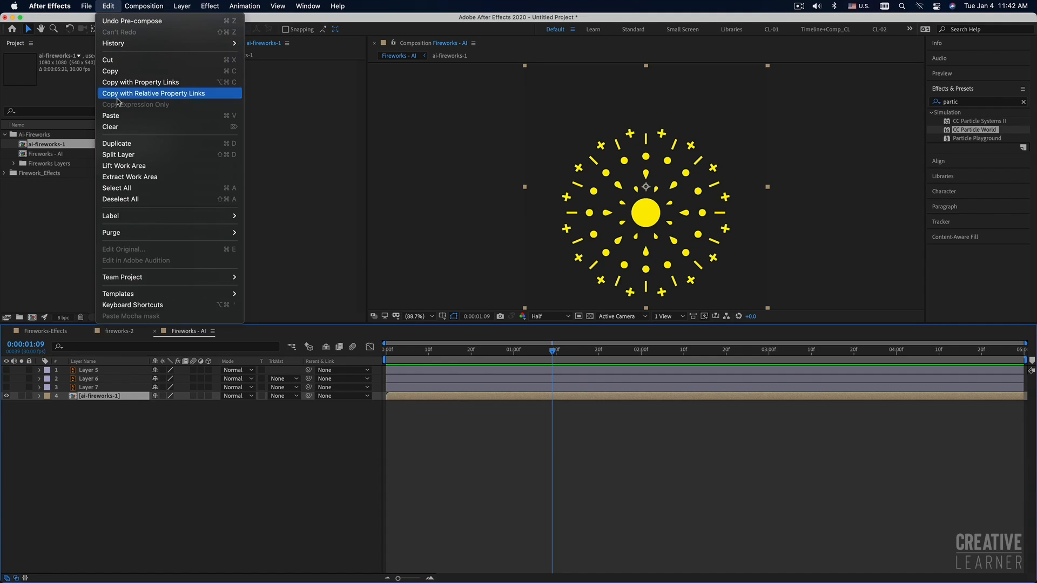
click(123, 144)
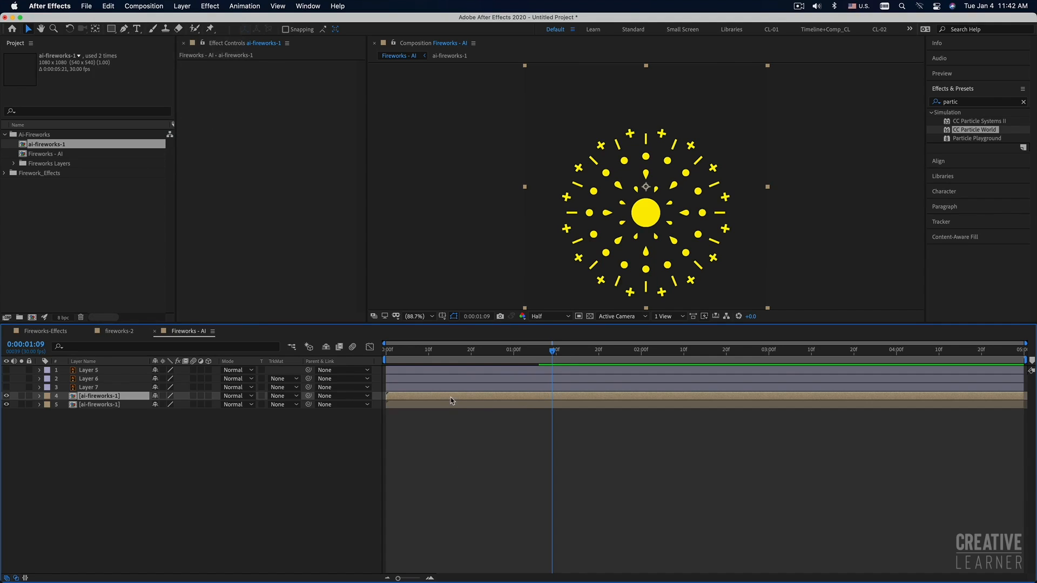
key(s)
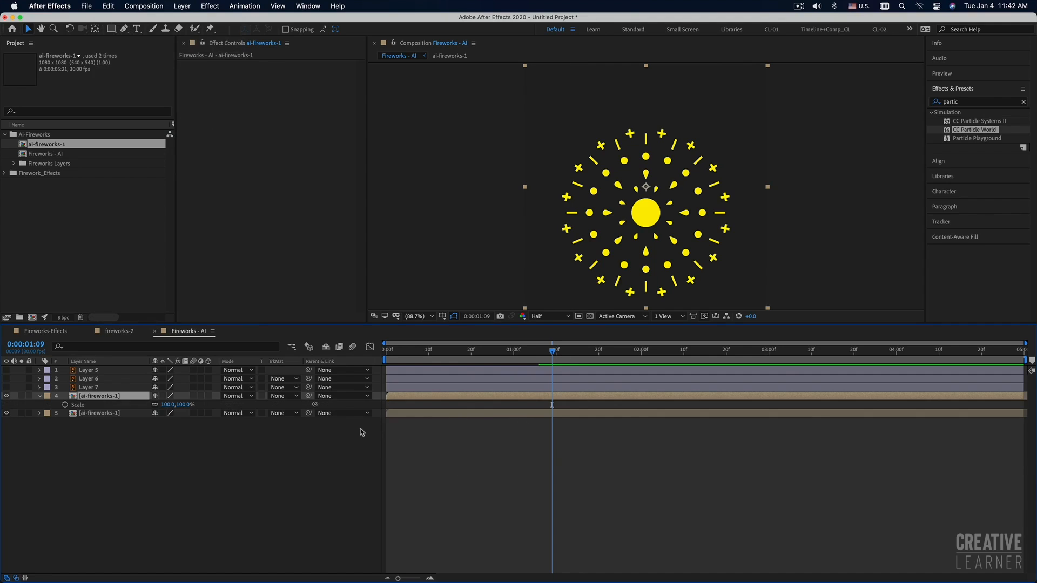
drag(179, 404, 153, 405)
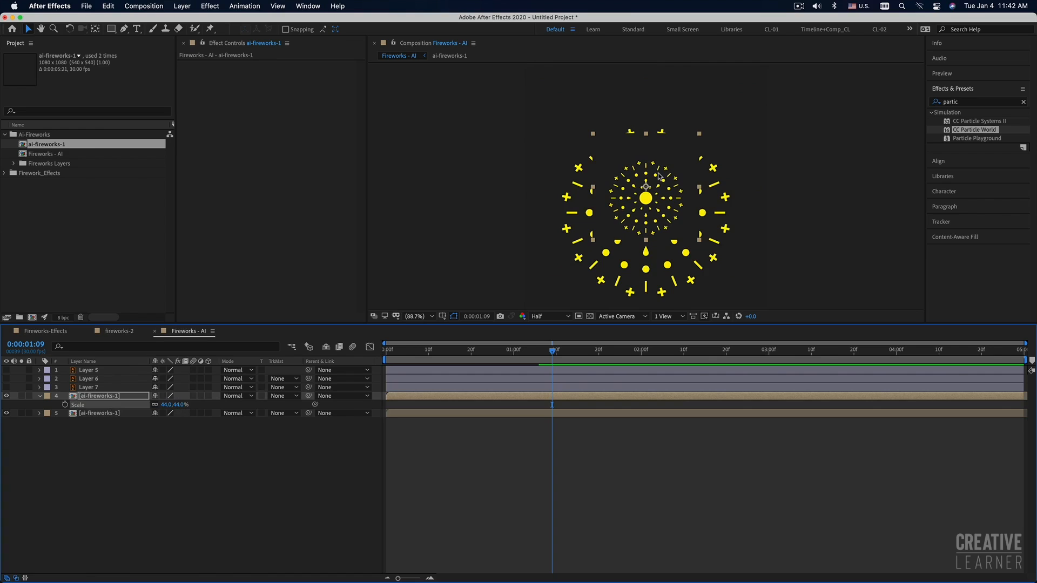
Delete the Layer 1 background inside the ai-fireworks-1 composition, close it and return to Fireworks - AI
double_click(453, 401)
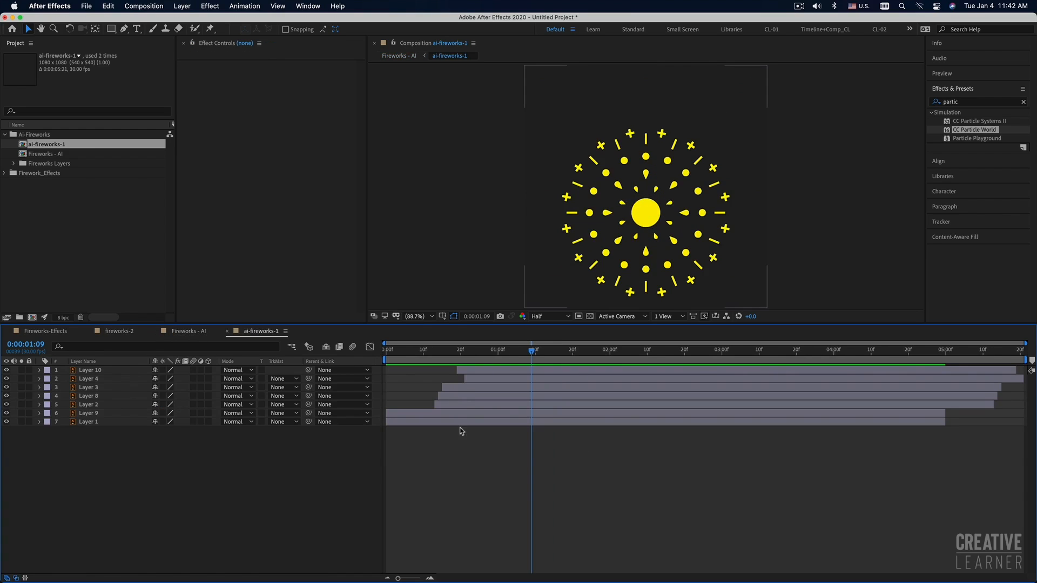
click(443, 422)
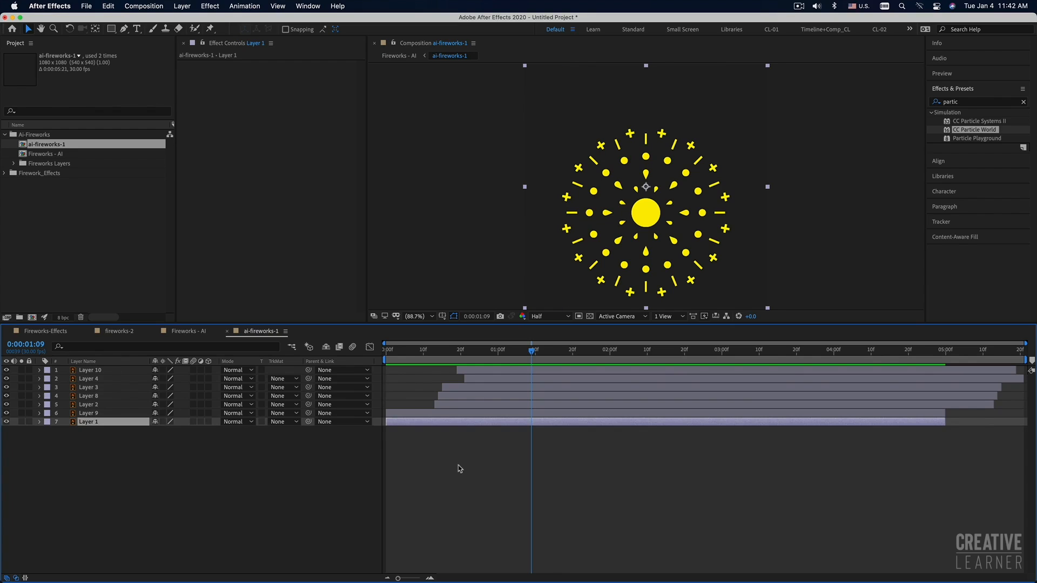
key(Delete)
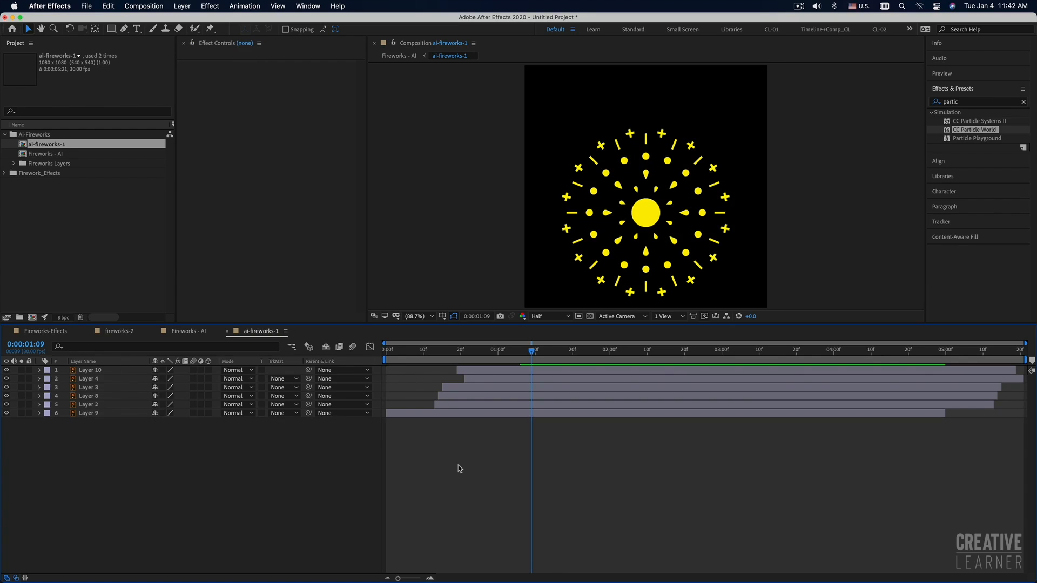
click(228, 332)
click(126, 333)
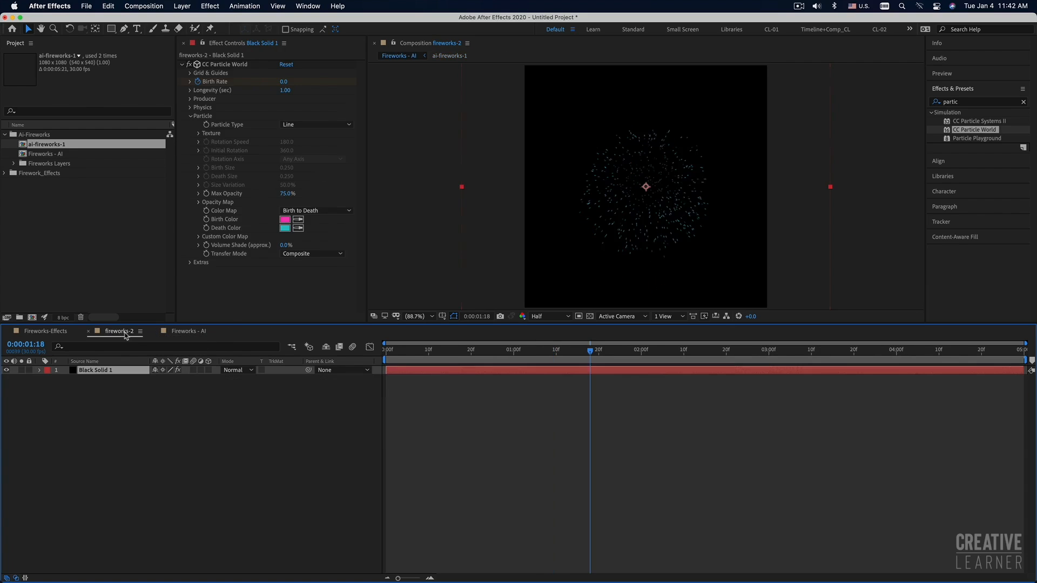
click(170, 332)
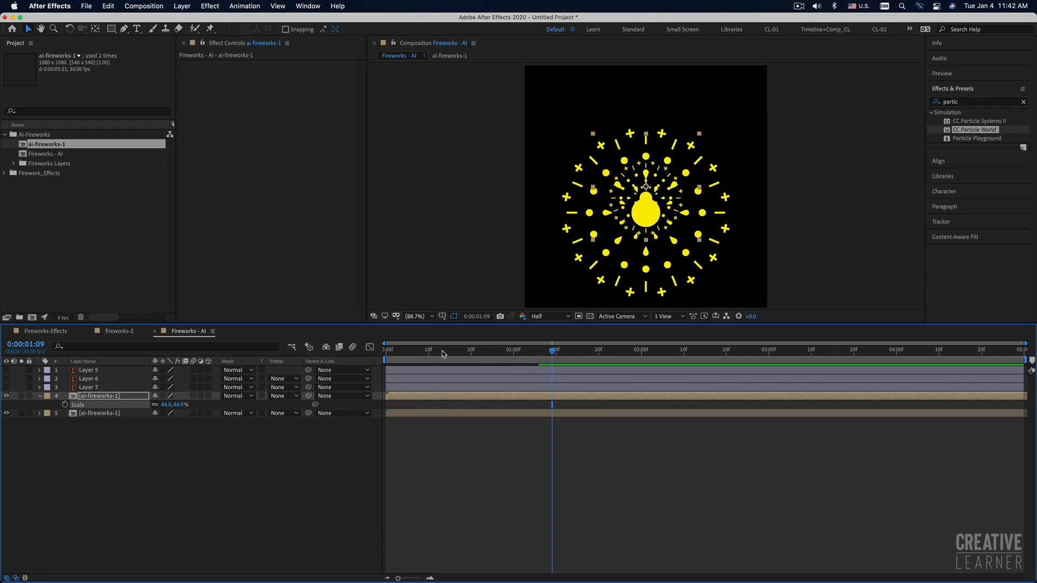
Move the 44% firework copy up and to the right so it sits off the large firework's upper-right edge
key(space)
key(space)
click(411, 398)
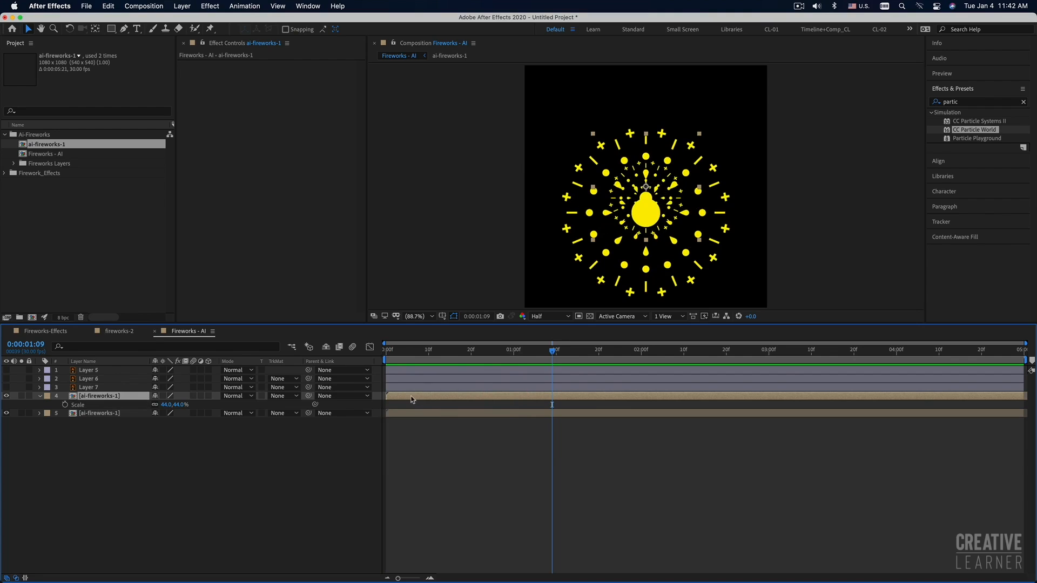
drag(647, 188, 702, 141)
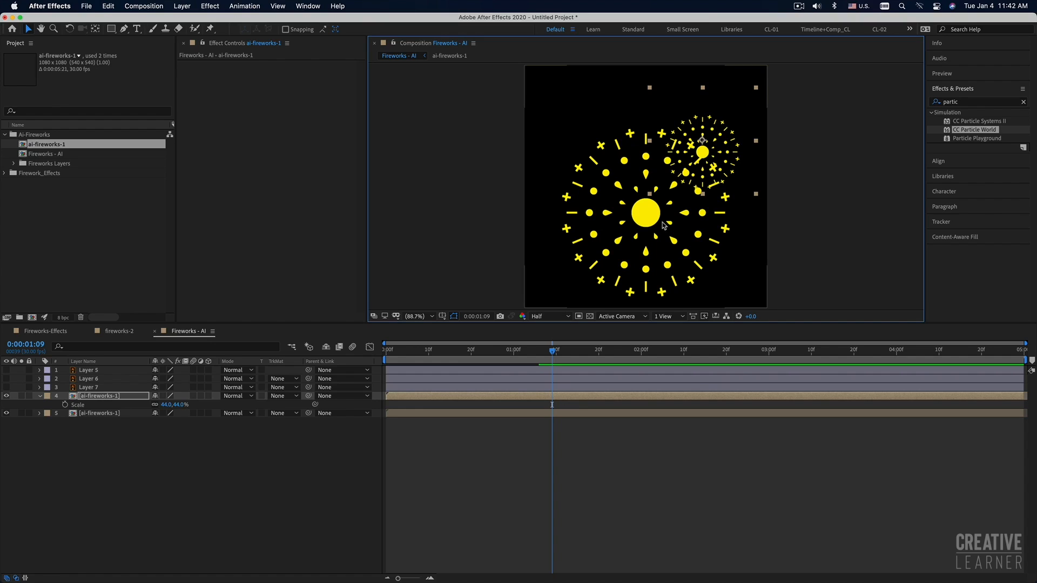
Preview the large and small fireworks bursting together from the first frame
drag(421, 350, 386, 350)
key(space)
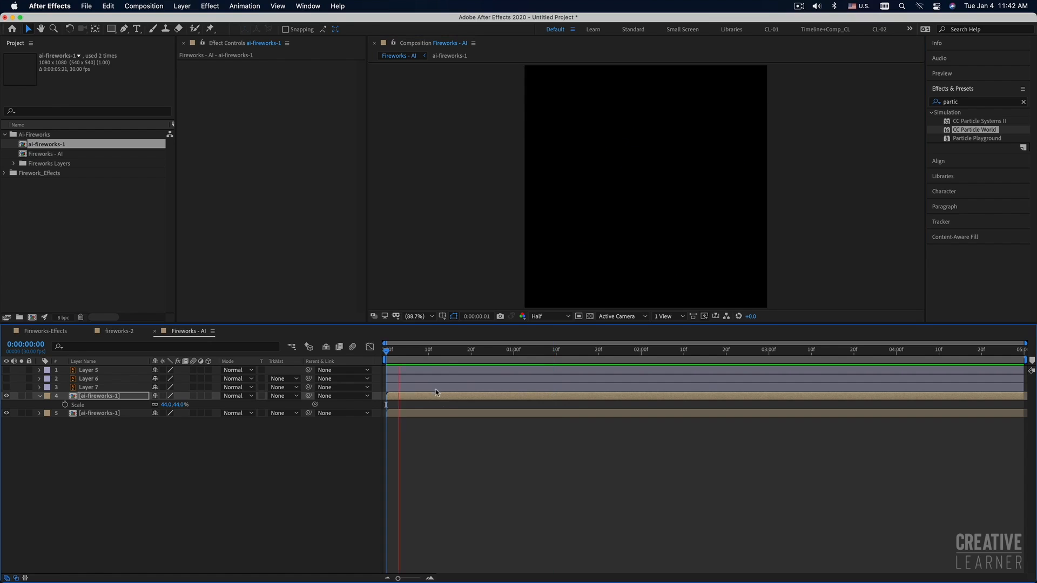
key(space)
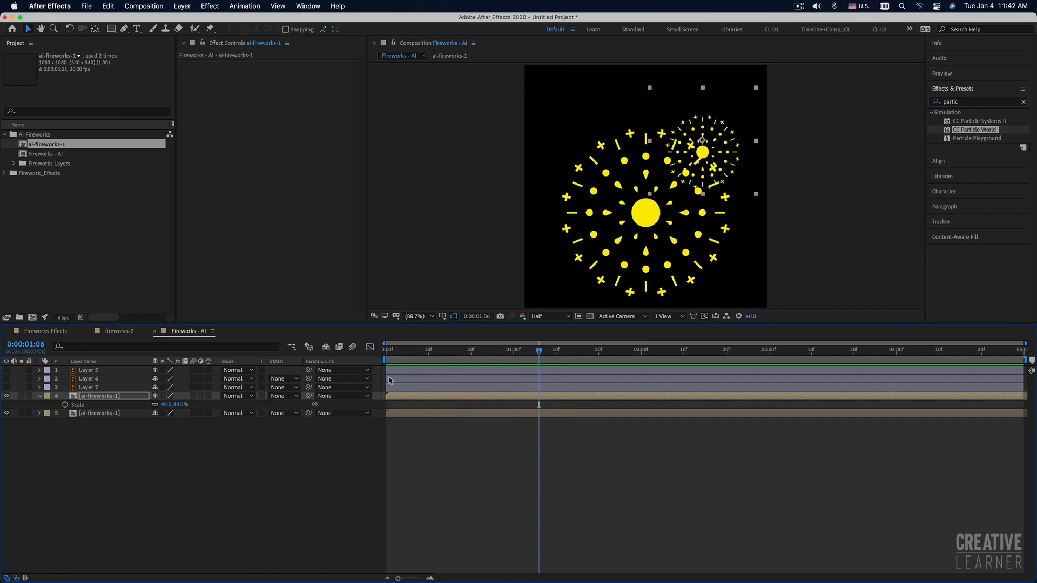
click(401, 354)
key(space)
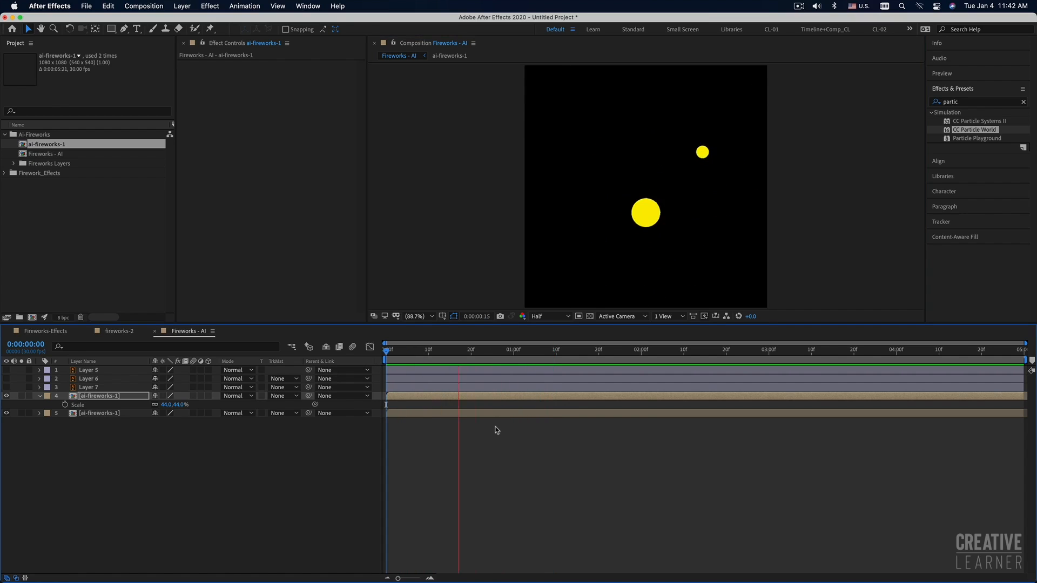
Find the Fill effect and apply it to the smaller ai-fireworks-1 copy
click(462, 399)
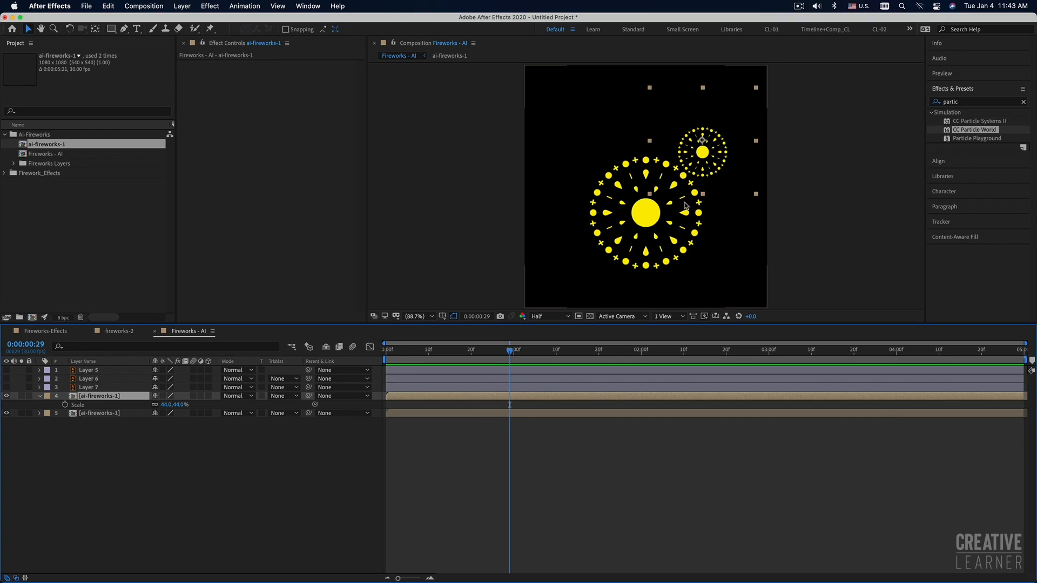
click(961, 91)
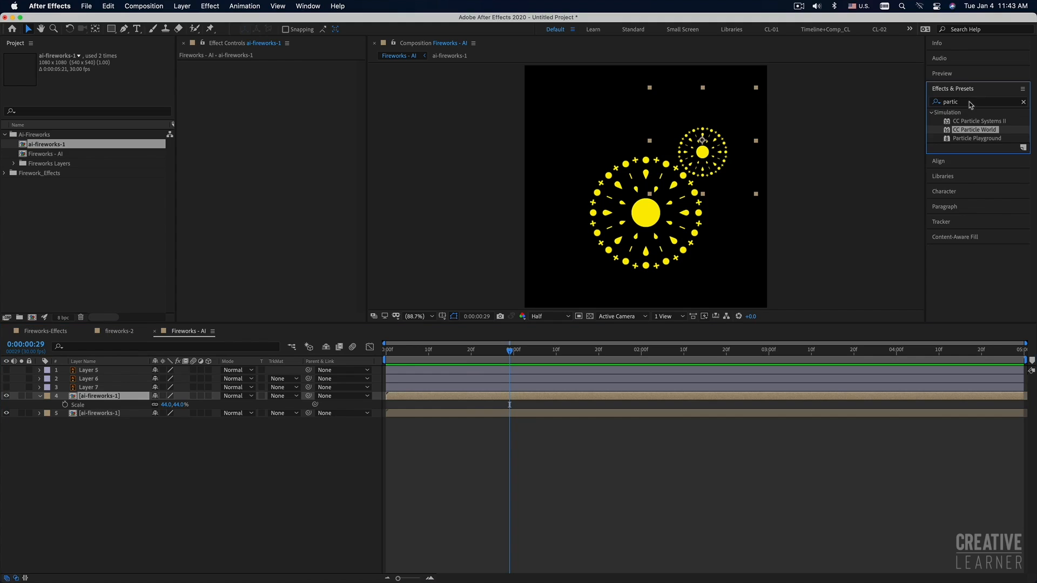
click(935, 104)
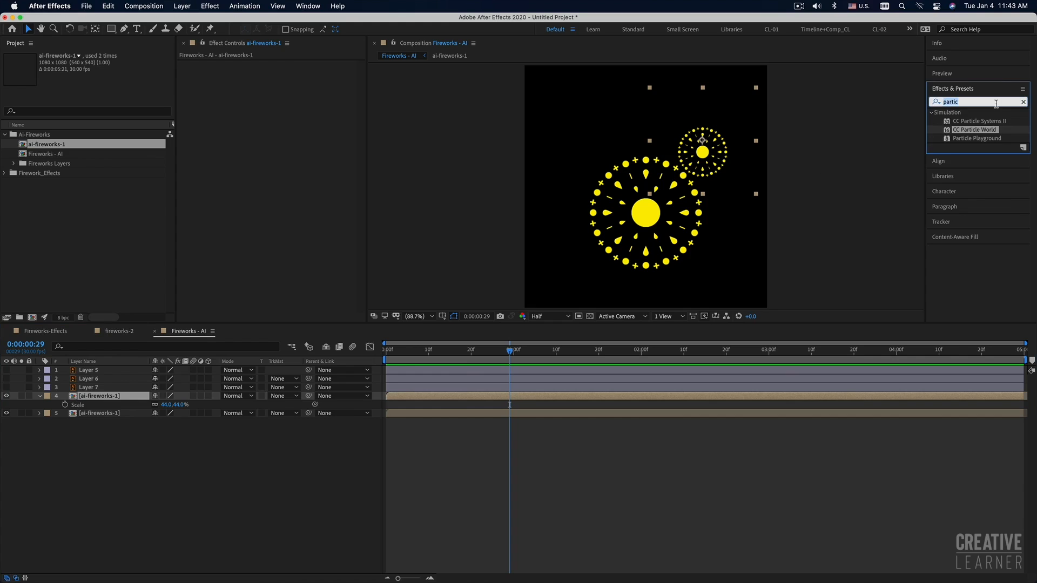
text(fill)
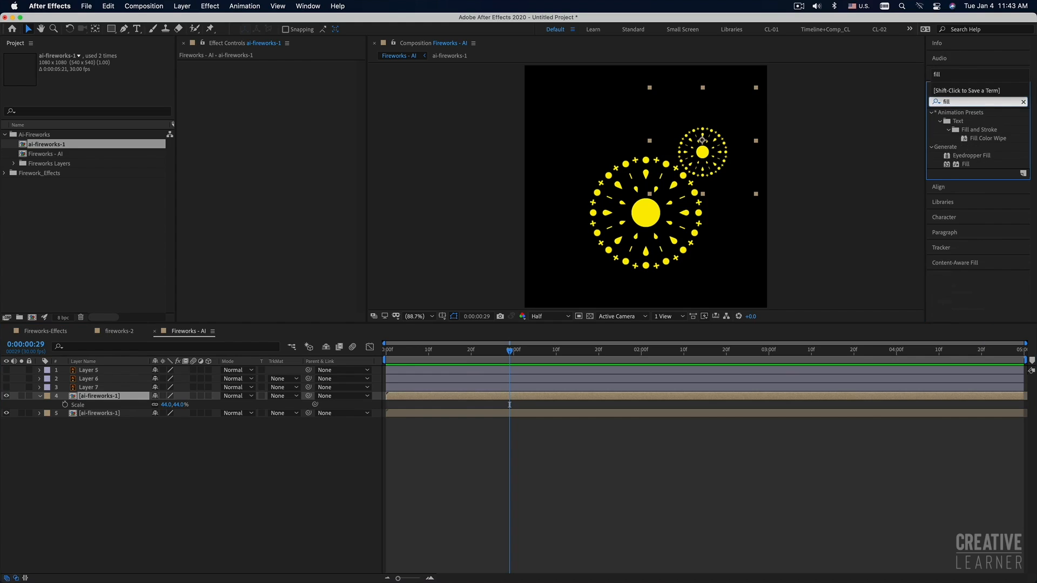
click(966, 169)
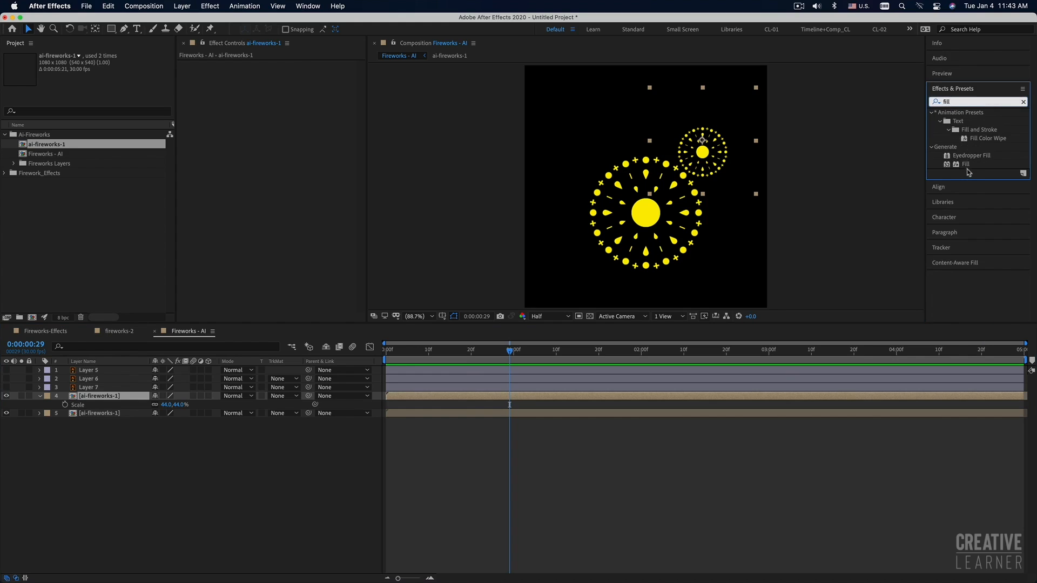
click(582, 399)
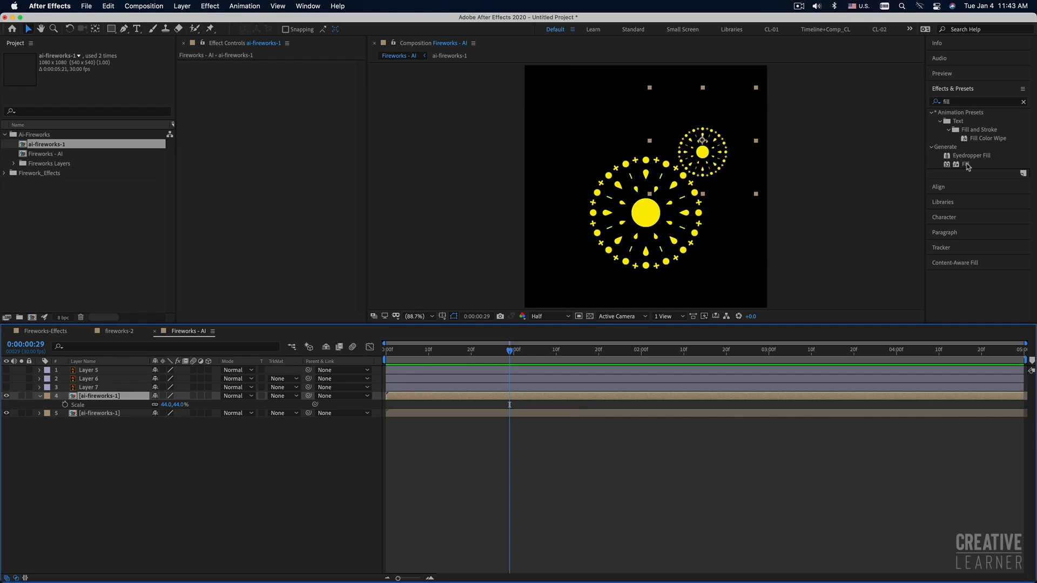
drag(968, 166, 748, 158)
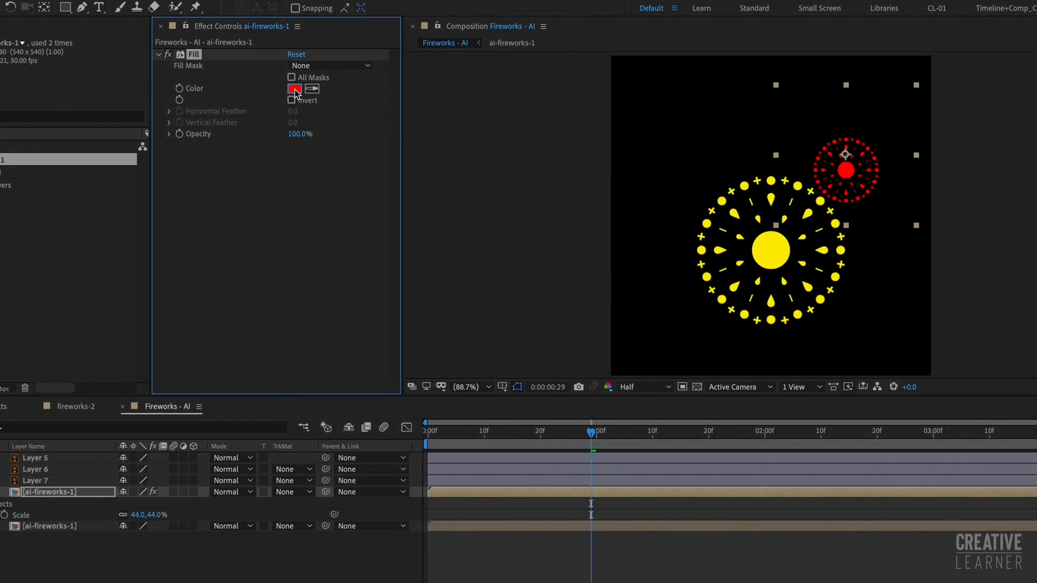
Set the Fill colour of the smaller firework copy to a slightly muted magenta (E827E1)
click(294, 90)
click(370, 219)
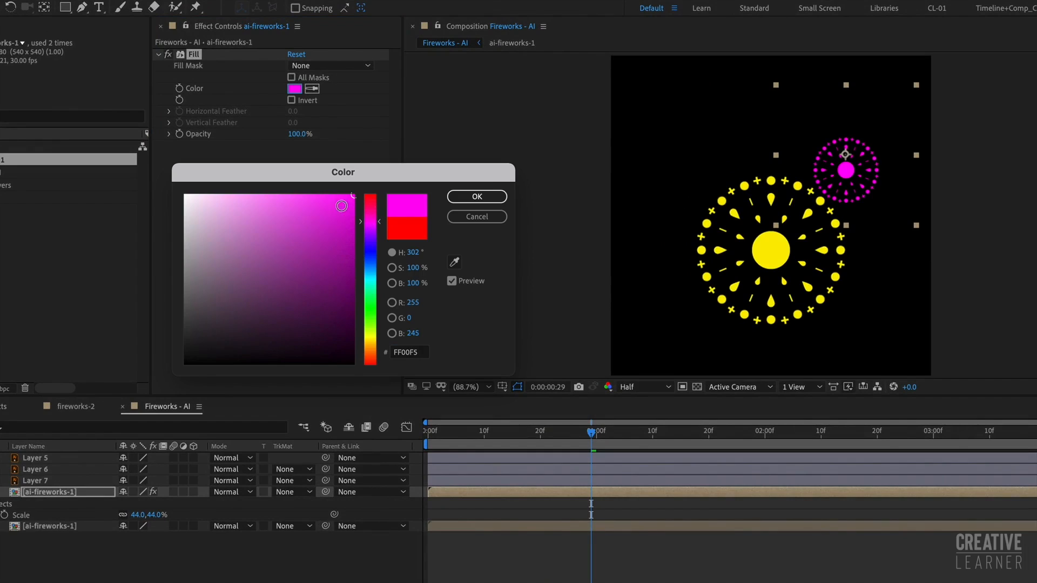
click(475, 196)
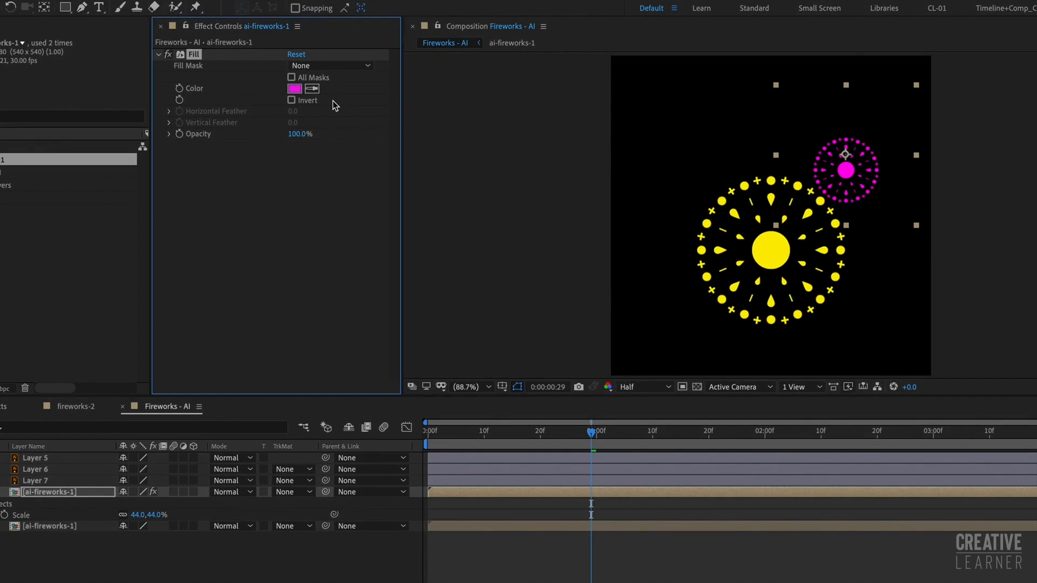
click(303, 90)
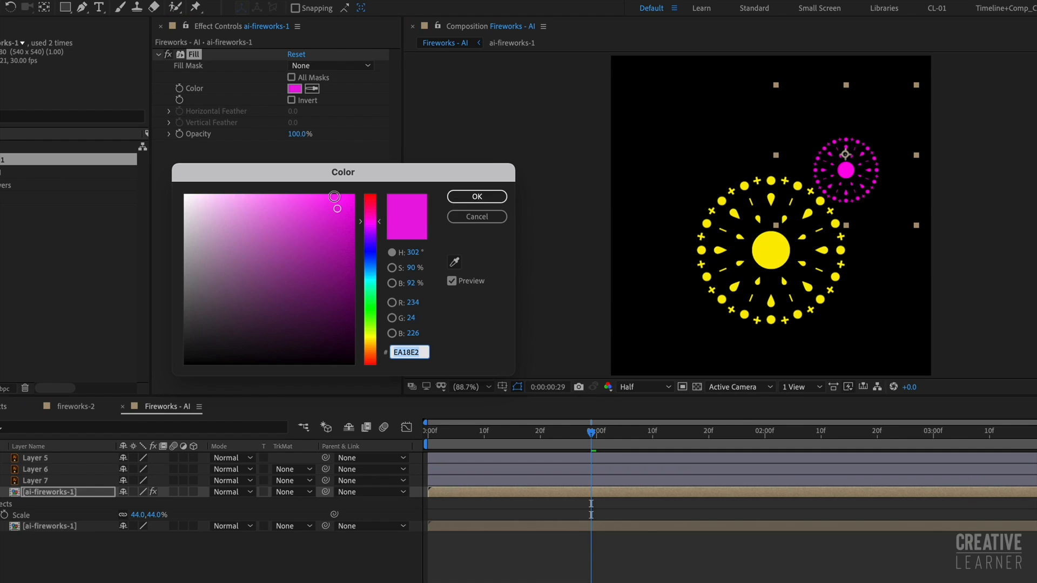
click(466, 197)
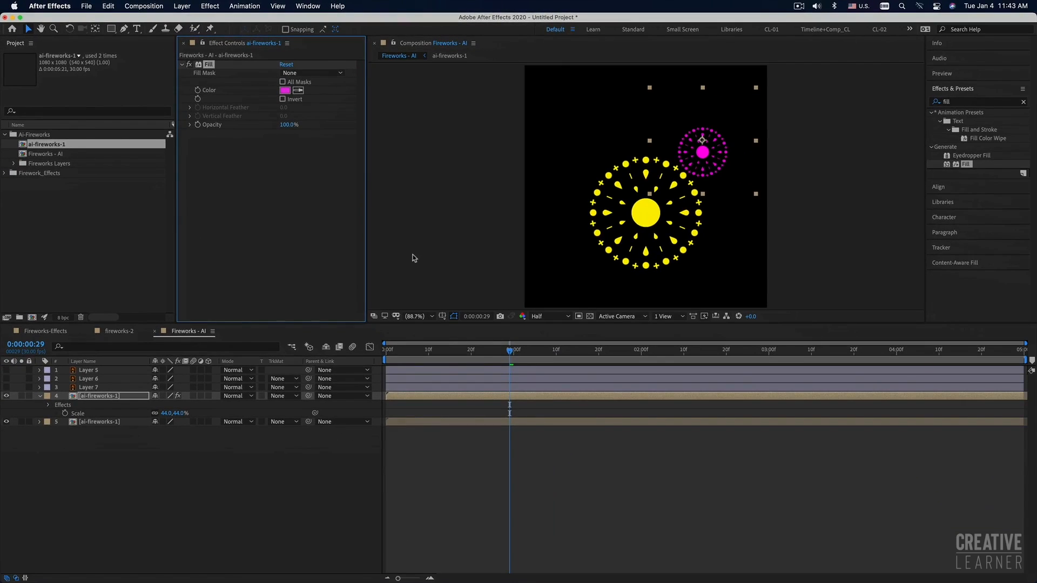
Preview the yellow and magenta fireworks from the first frame and check the frame where their expansion ends
drag(439, 350, 389, 350)
key(space)
key(space)
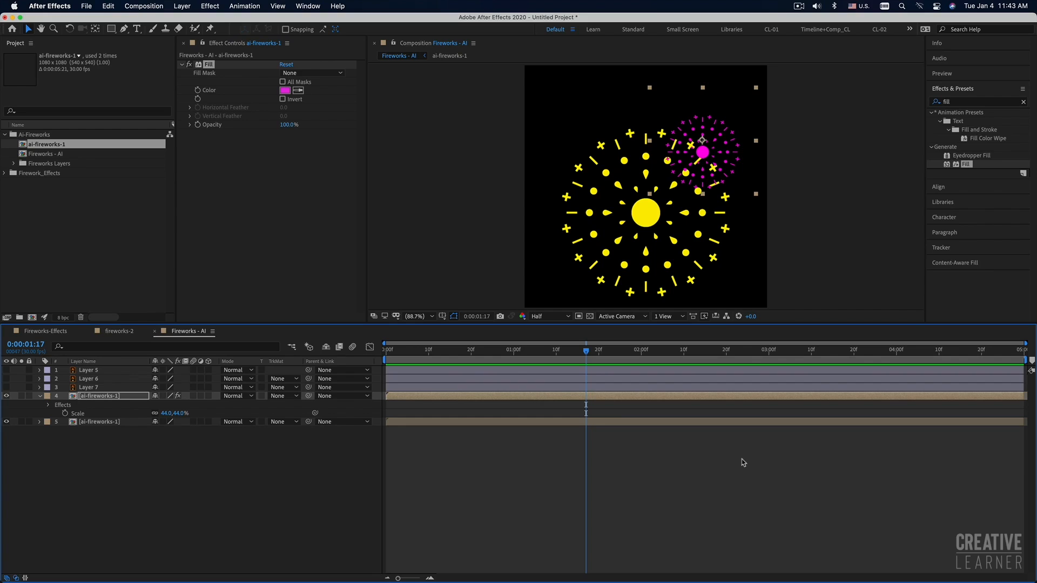
key(Home)
key(space)
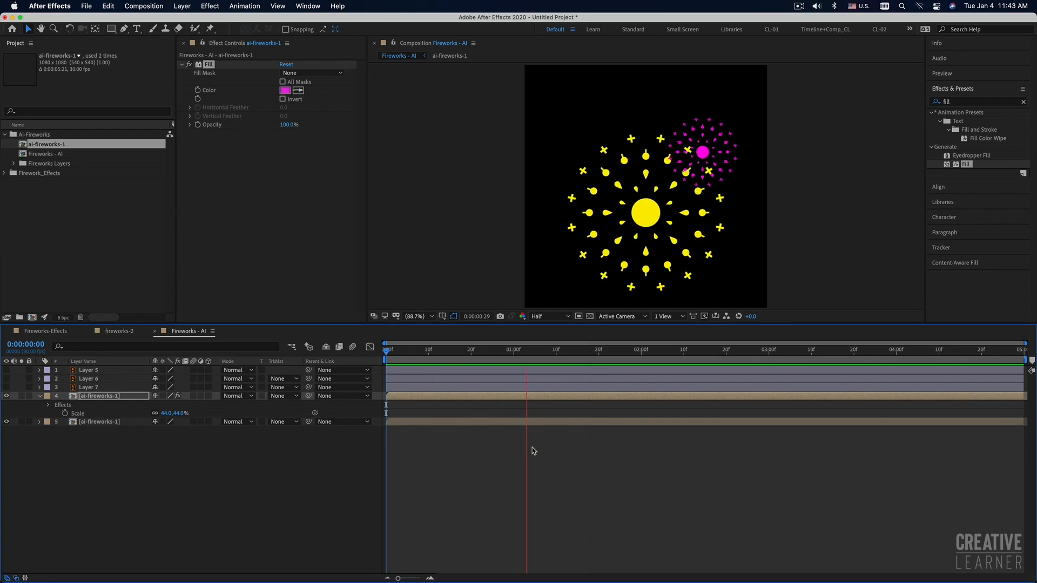
key(space)
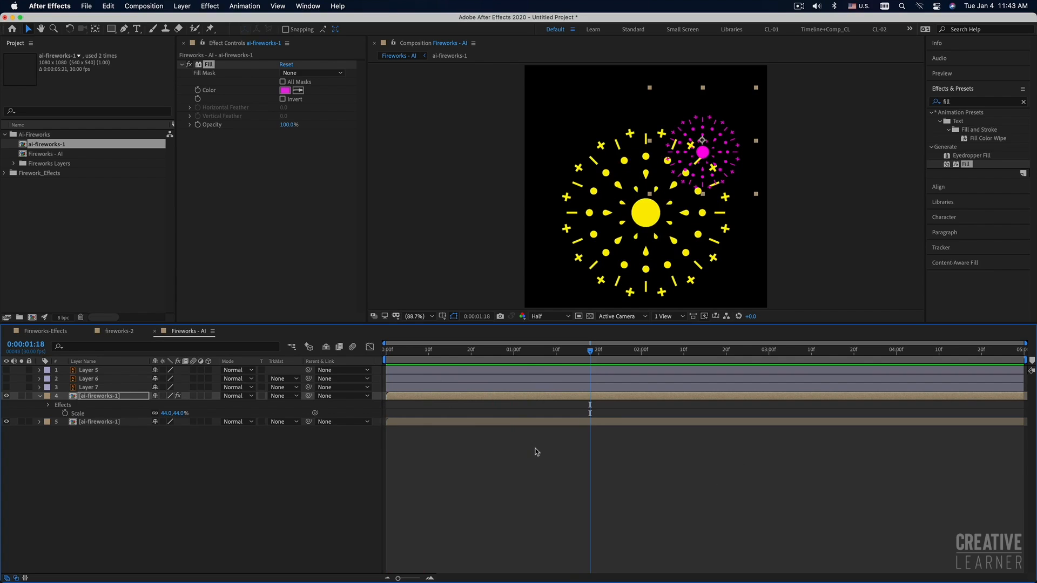
key(Home)
key(space)
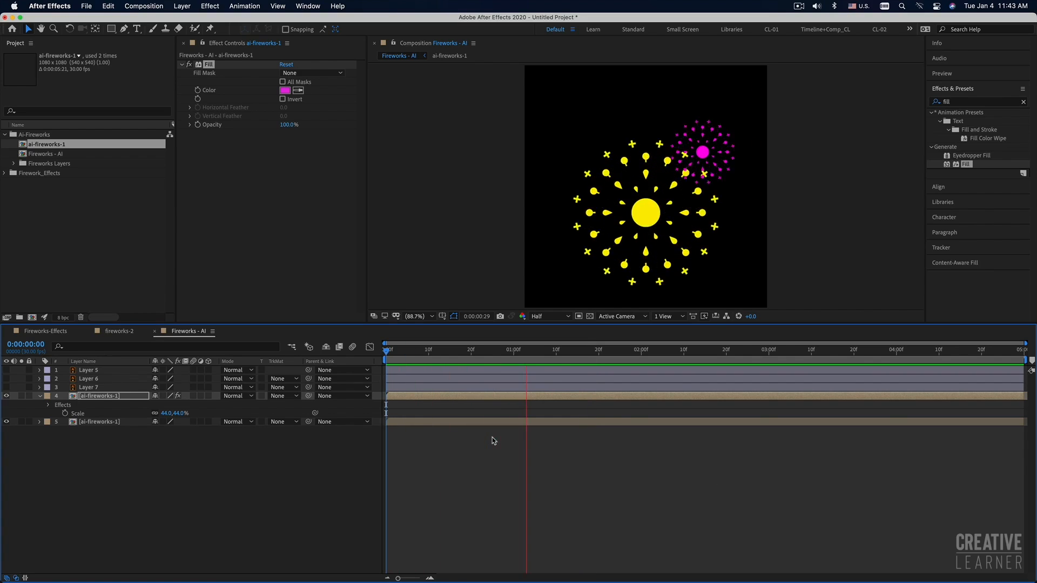
key(space)
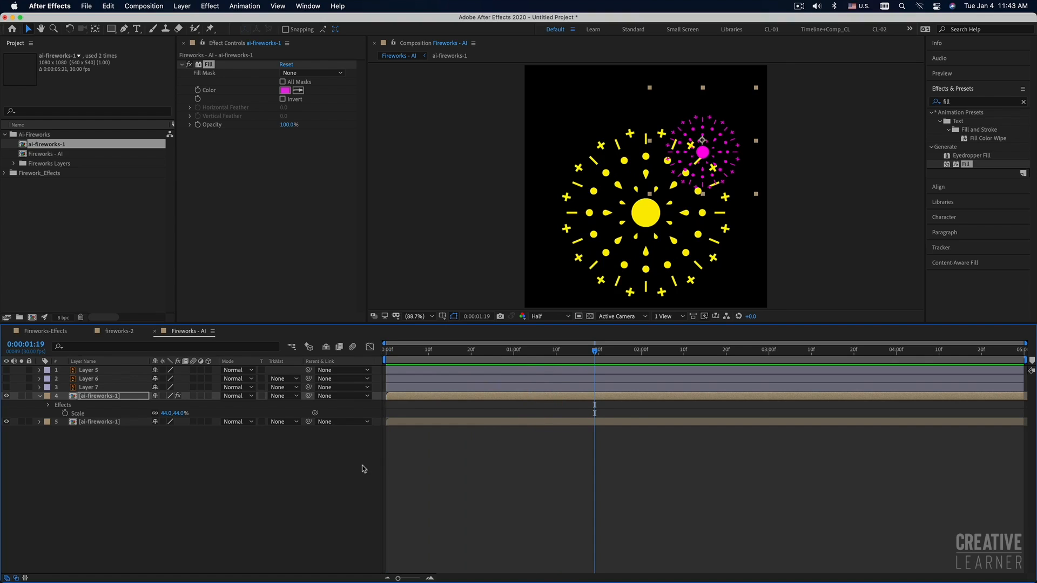
Add a 100% Opacity keyframe to the magenta firework layer at 0:00:01:17
click(111, 397)
click(107, 423)
click(109, 397)
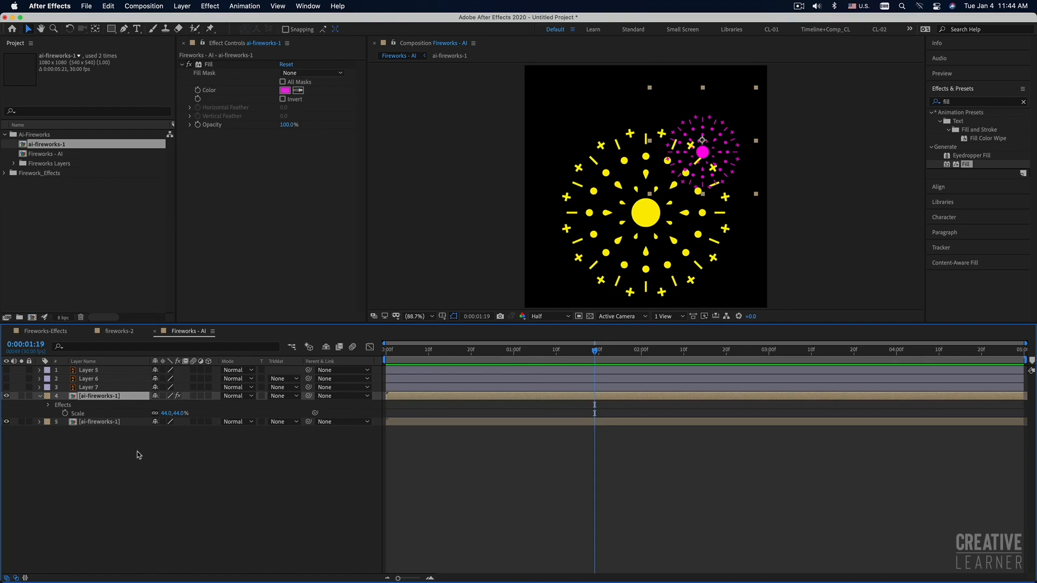
key(a)
key(a)
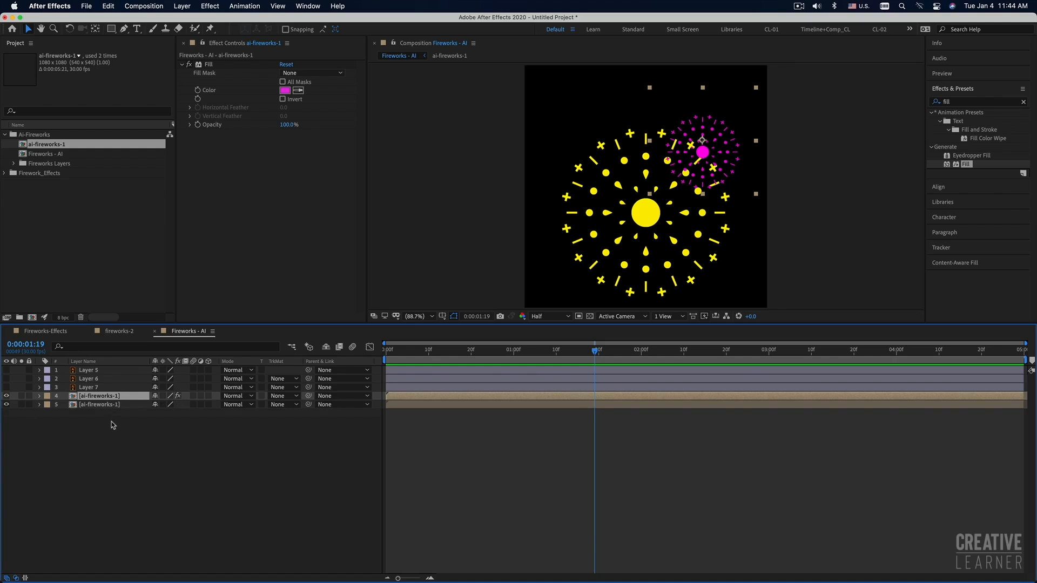
key(t)
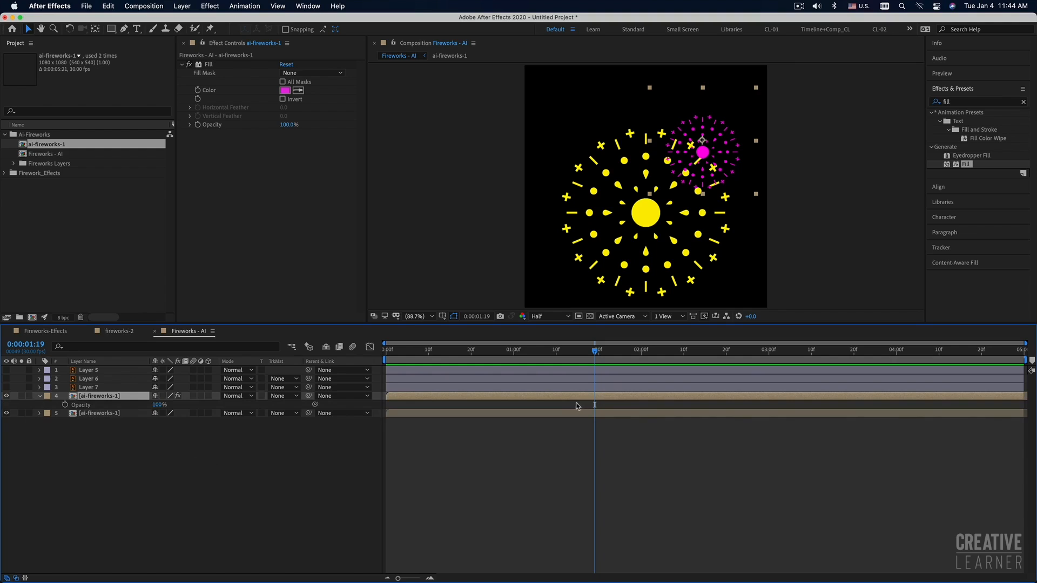
click(65, 405)
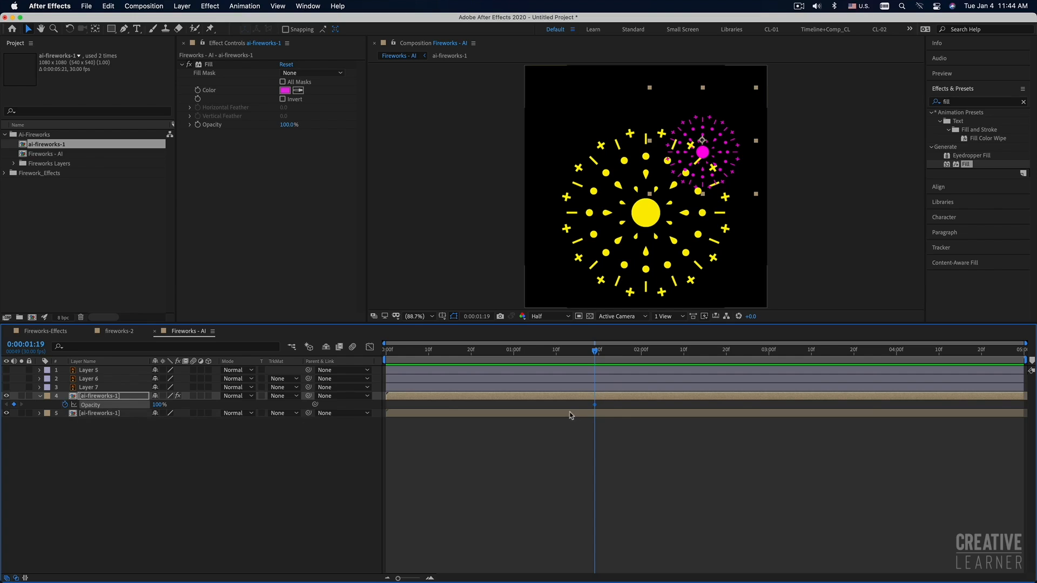
mouse_move(596, 354)
mouse_down()
mouse_move(450, 352)
mouse_move(589, 365)
mouse_up()
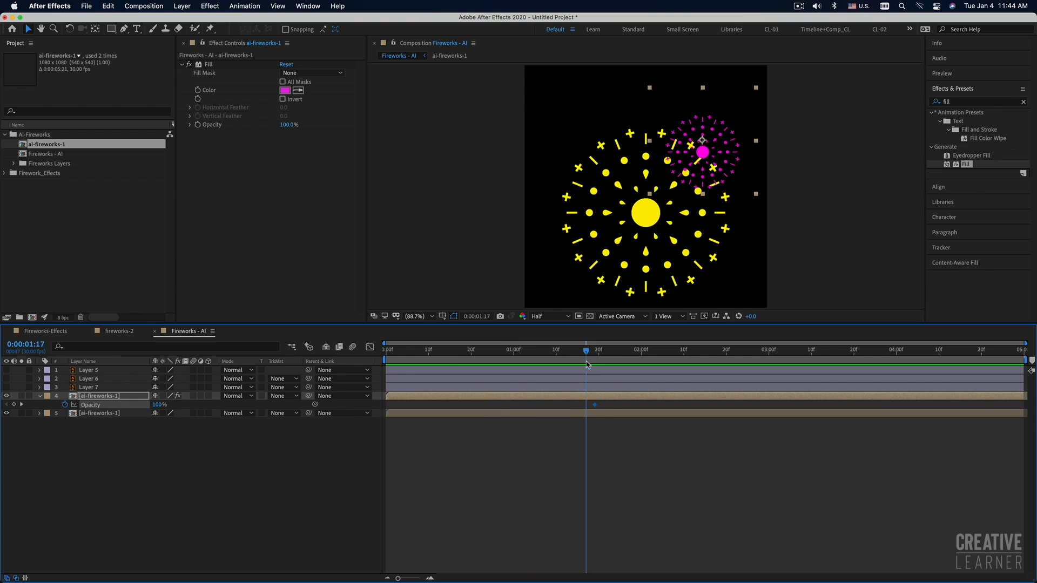
drag(594, 405, 587, 406)
Keyframe the magenta firework's Opacity to 0% at 0:00:01:23 and preview its fade-out
drag(587, 352, 614, 352)
drag(158, 405, 104, 411)
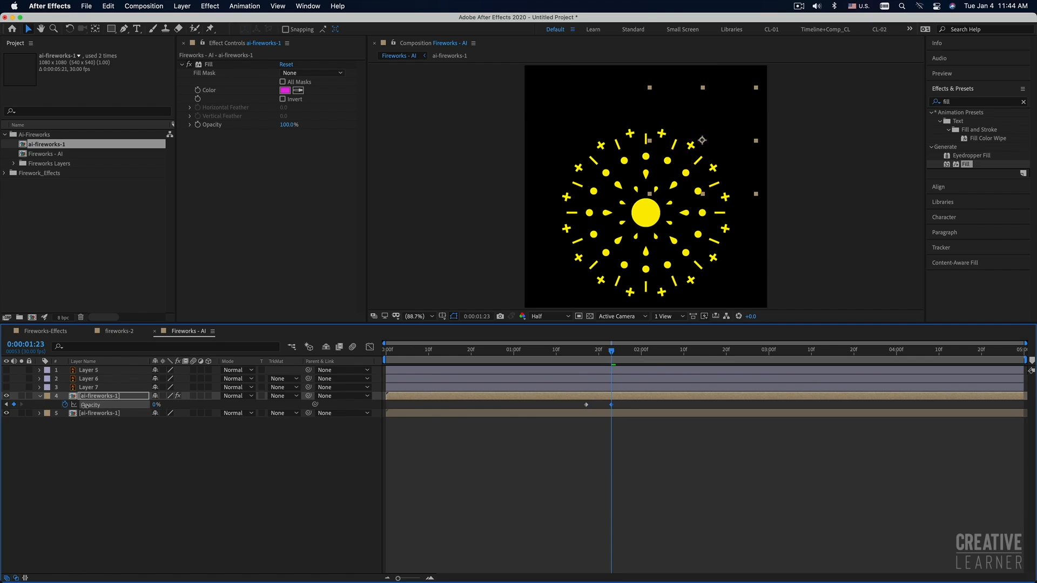
click(585, 353)
key(space)
Copy the magenta firework's two Opacity keyframes onto the large yellow firework layer starting at 0:00:01:17, and preview from the first frame
drag(615, 407, 556, 417)
click(575, 415)
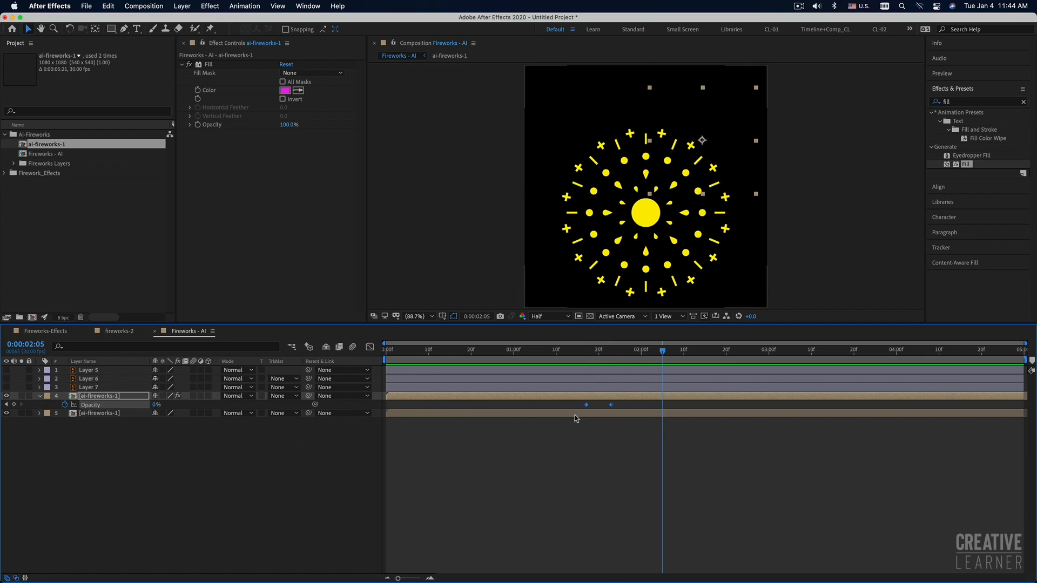
click(587, 353)
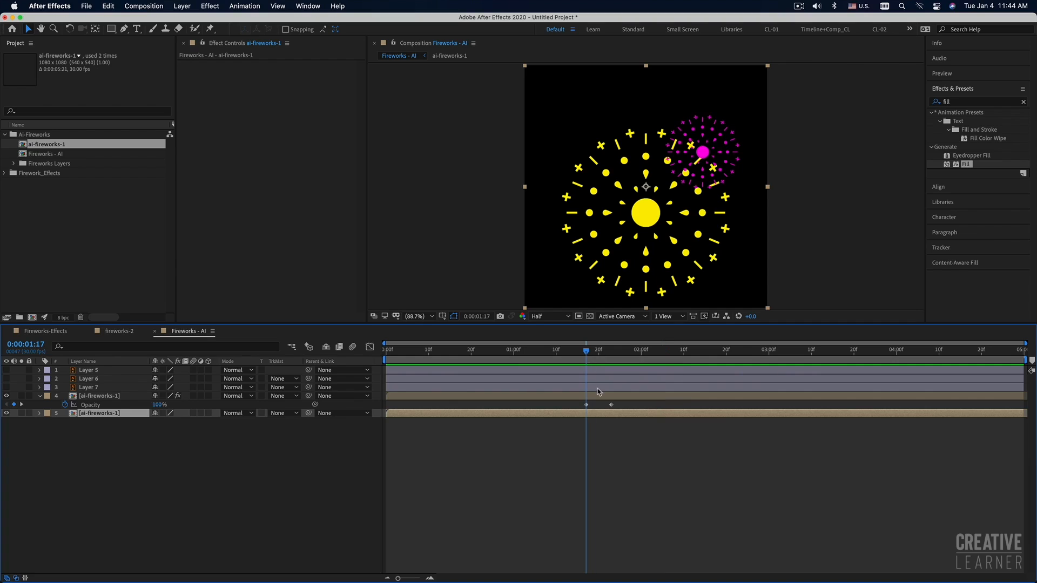
key(Return)
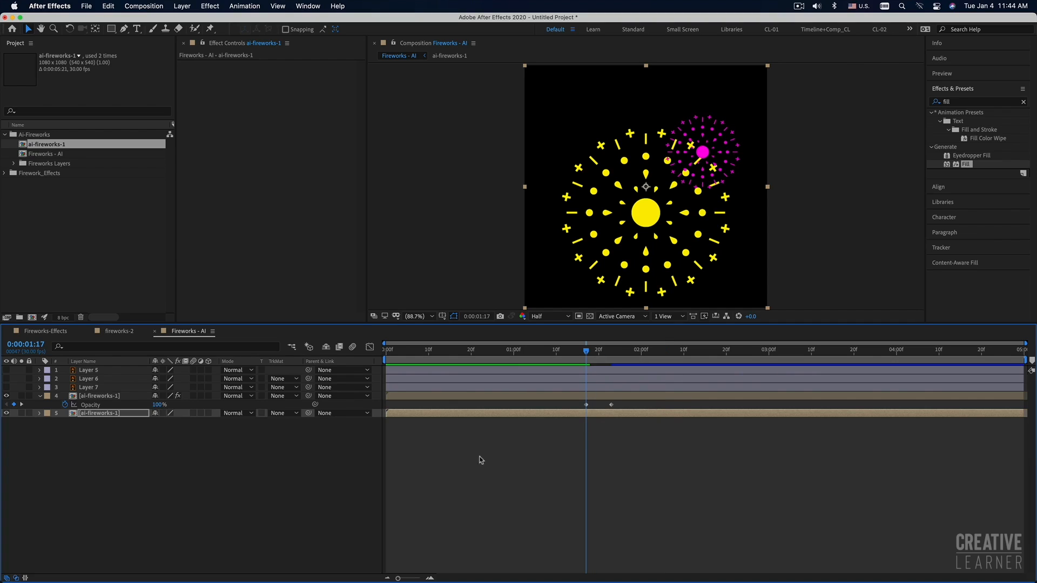
key(super+v)
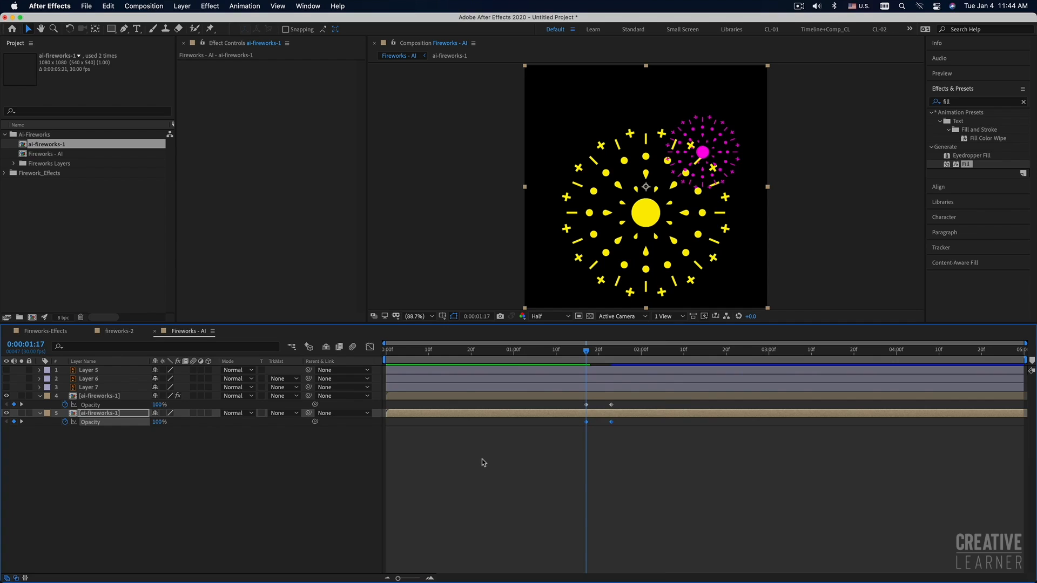
key(Home)
key(space)
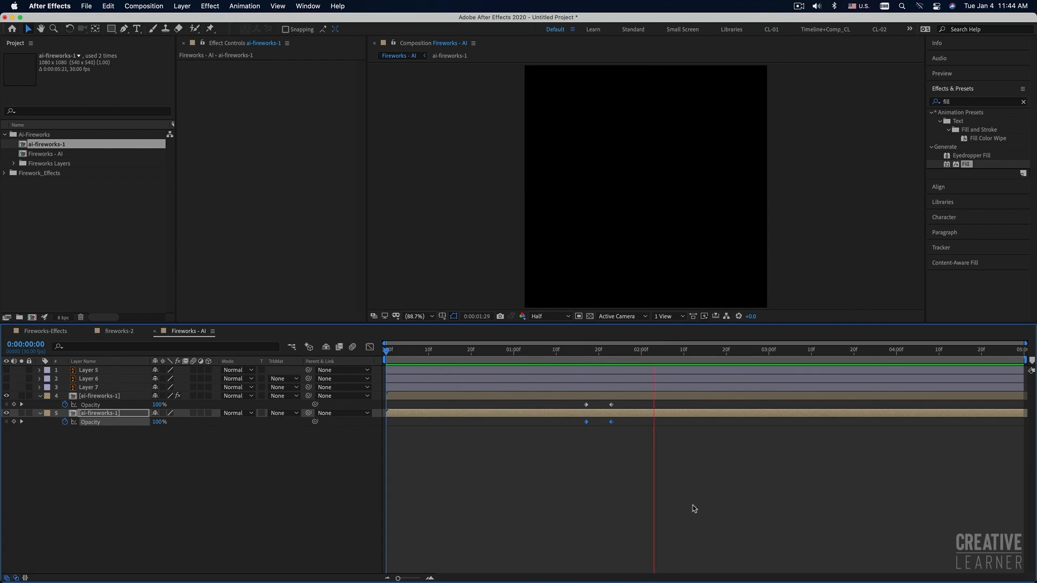
key(space)
Lengthen both fireworks' fades by moving their end Opacity keyframes to about 0:00:01:29, and preview the slower fade
click(591, 350)
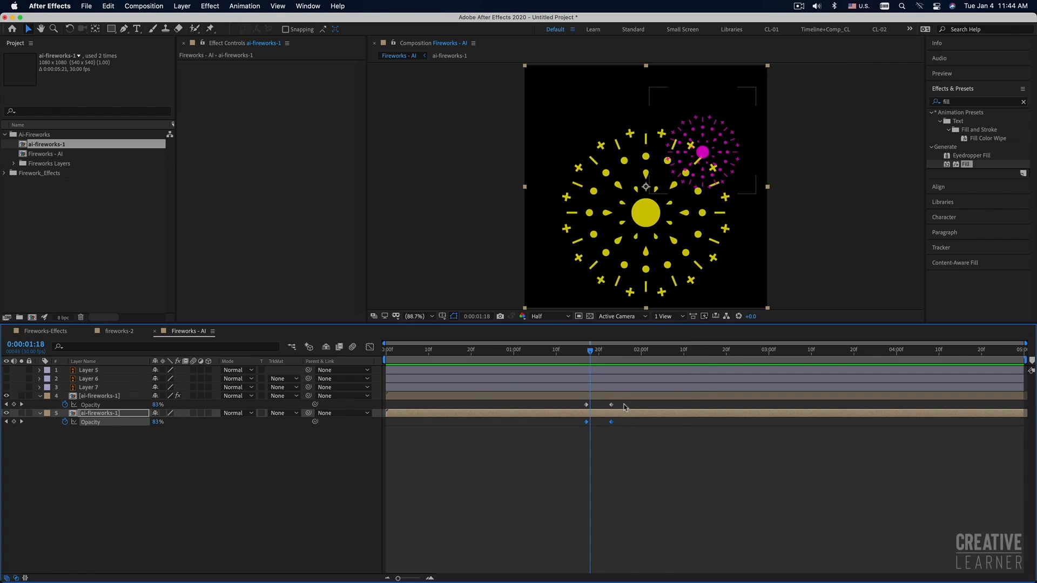
click(611, 405)
shift+click(610, 422)
drag(611, 422, 637, 422)
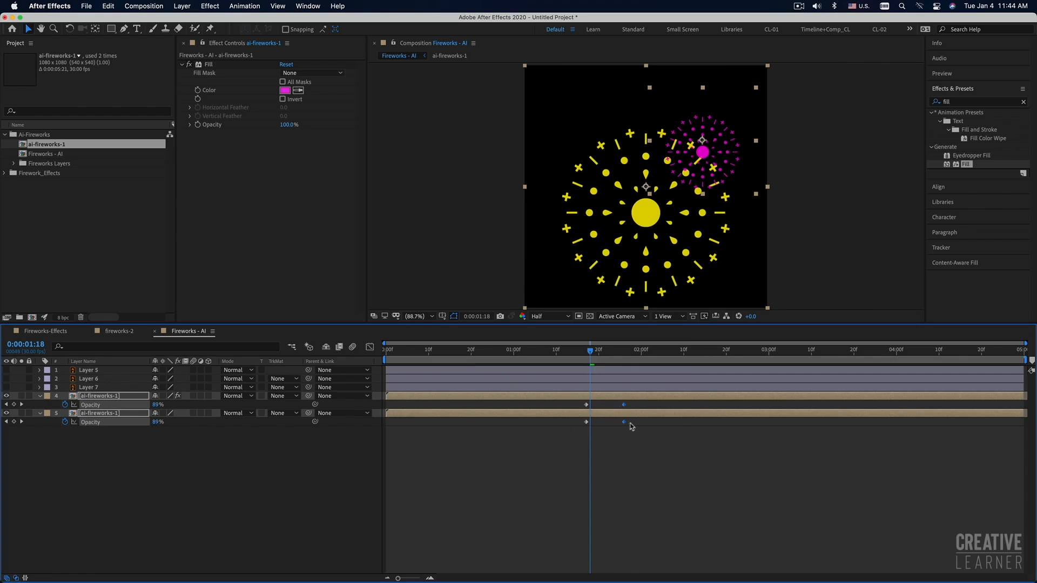
key(space)
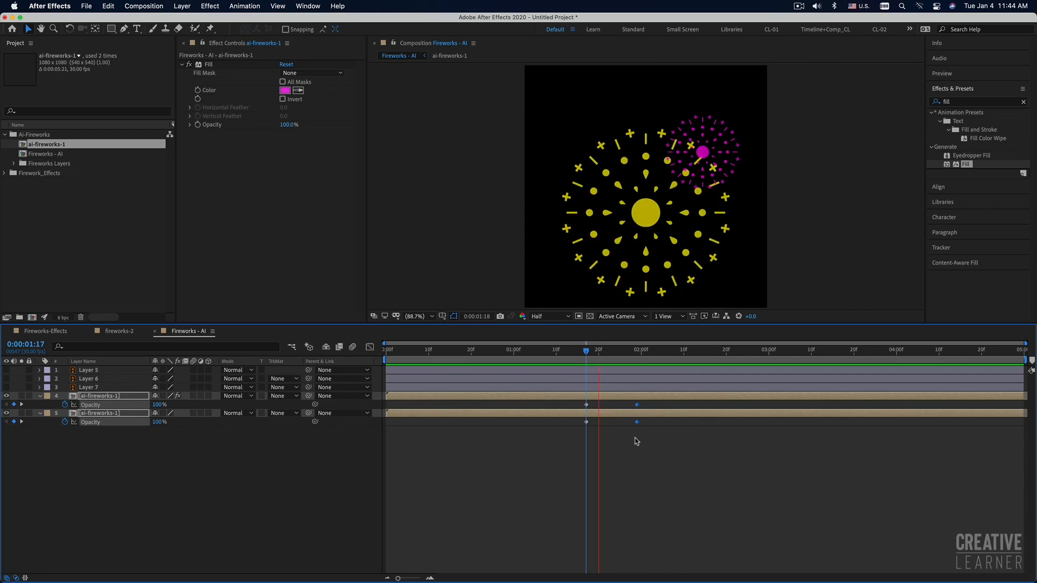
click(411, 354)
key(space)
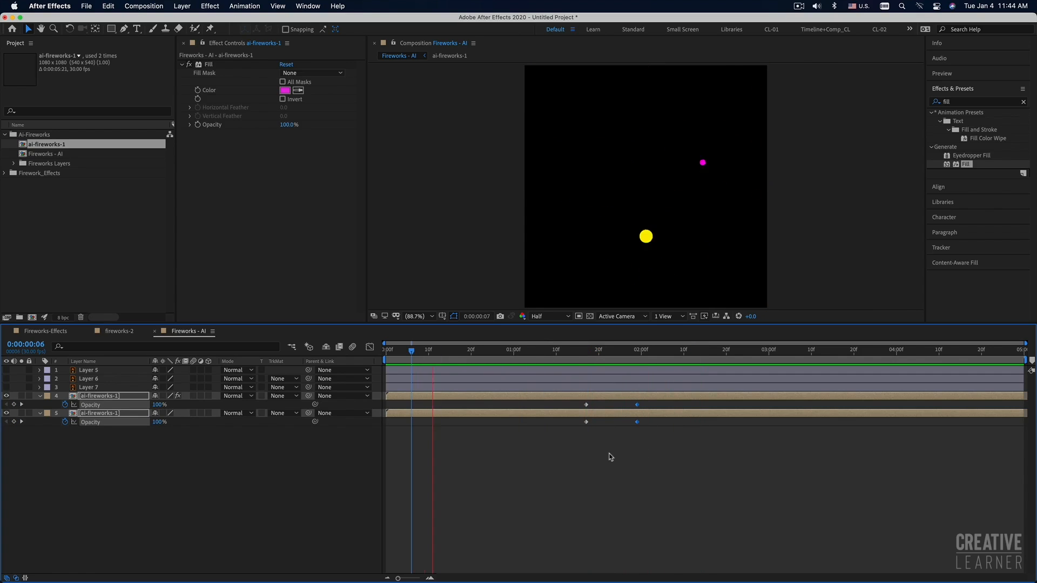
key(space)
Delay the large yellow firework's fade by shifting its Opacity keyframes to about 0:00:01:23 and 0:00:02:05, and preview the staggered timing
click(645, 437)
drag(647, 403, 572, 438)
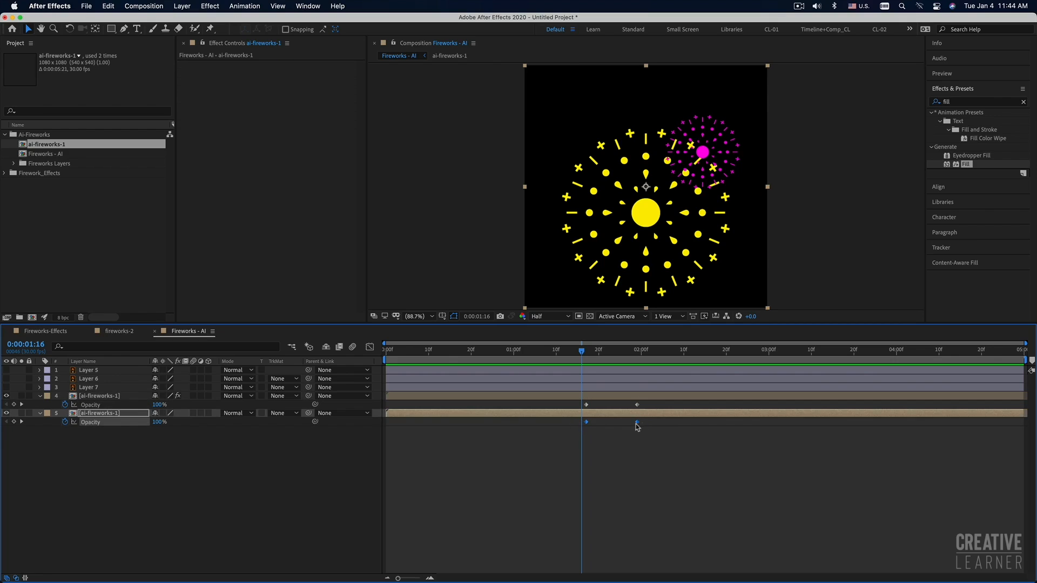
drag(639, 426, 647, 426)
key(space)
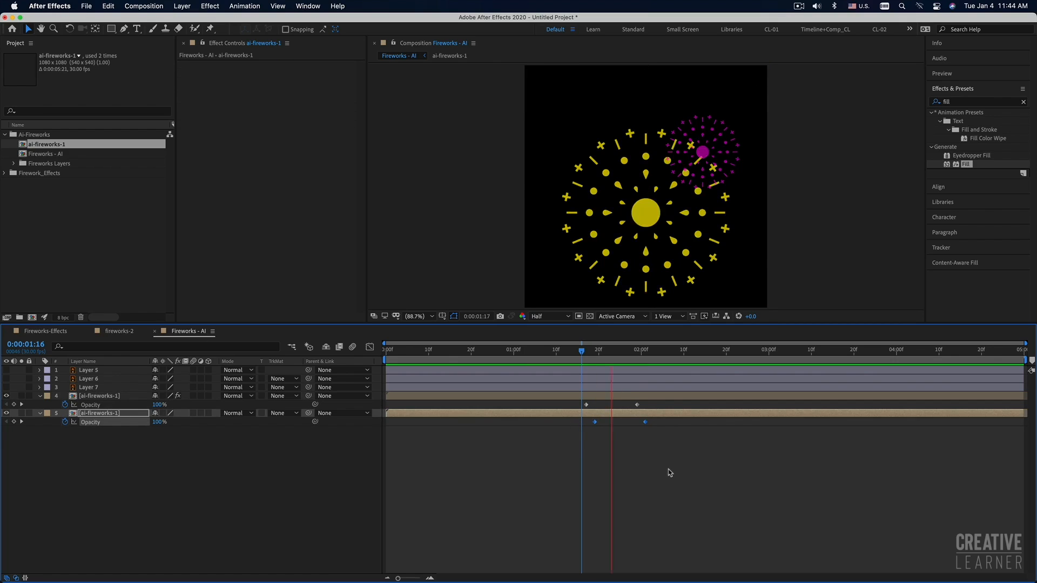
key(space)
drag(647, 427, 662, 425)
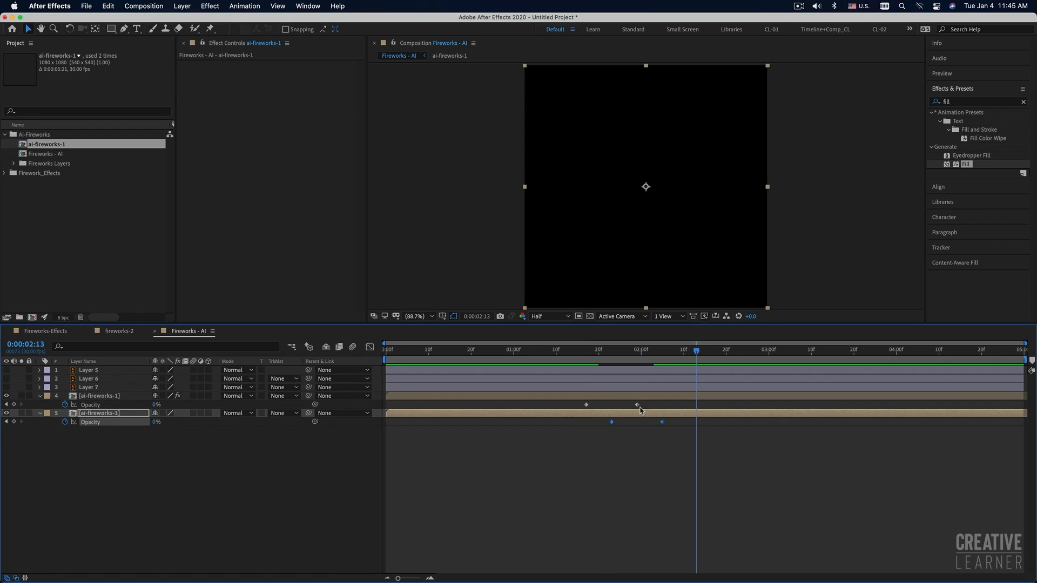
click(583, 350)
key(space)
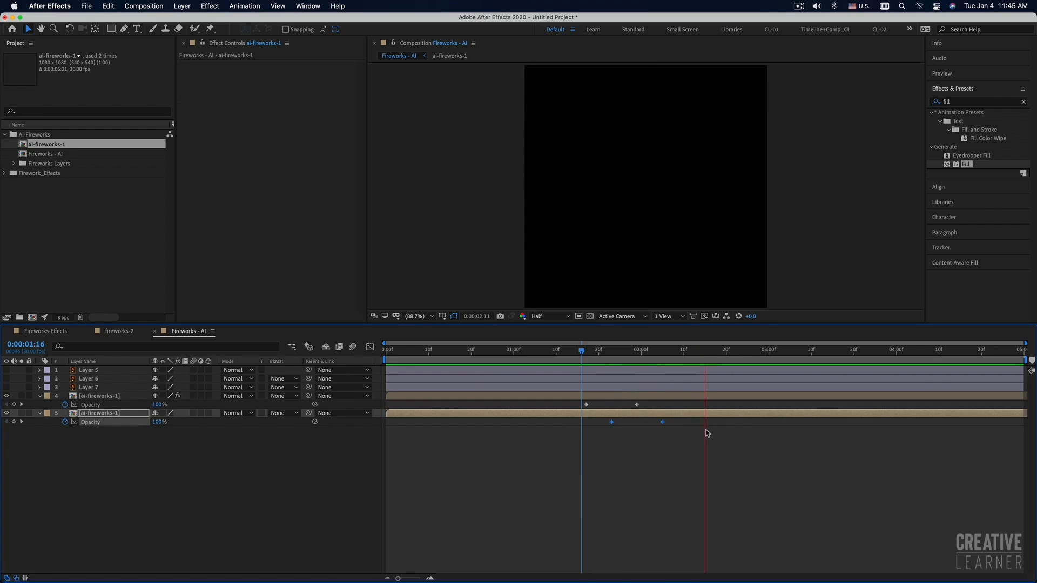
key(space)
click(705, 433)
Duplicate the magenta firework layer and place the copy over the large firework's upper-left edge at 0:00:01:10
click(469, 397)
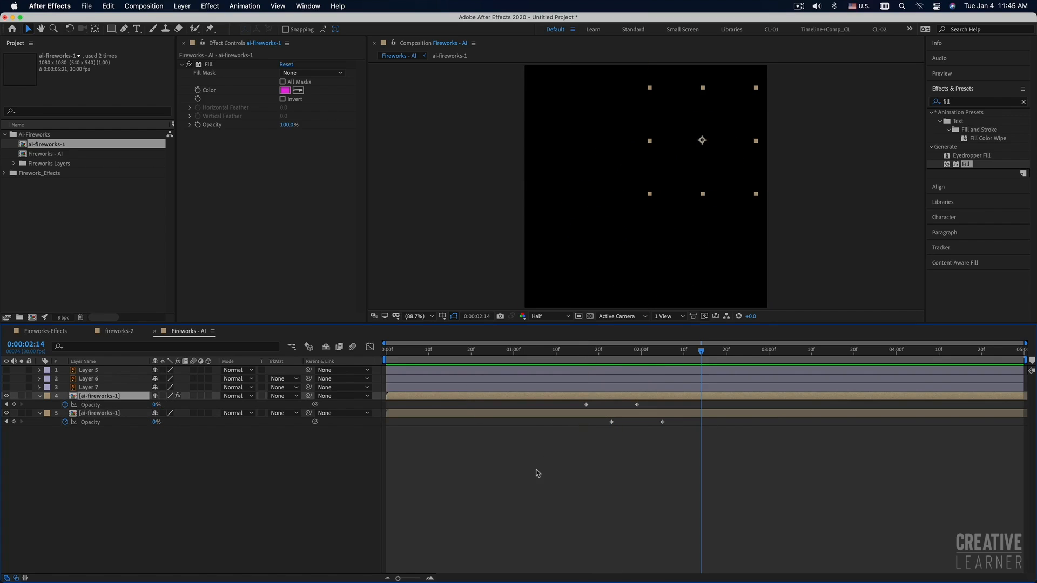
key(super+d)
drag(577, 355, 557, 351)
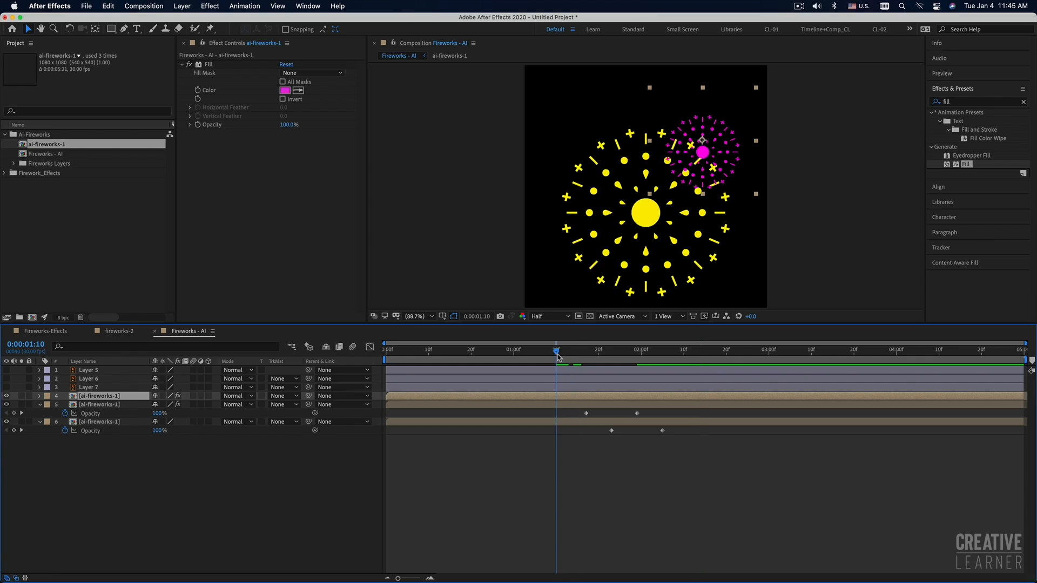
drag(727, 160, 604, 188)
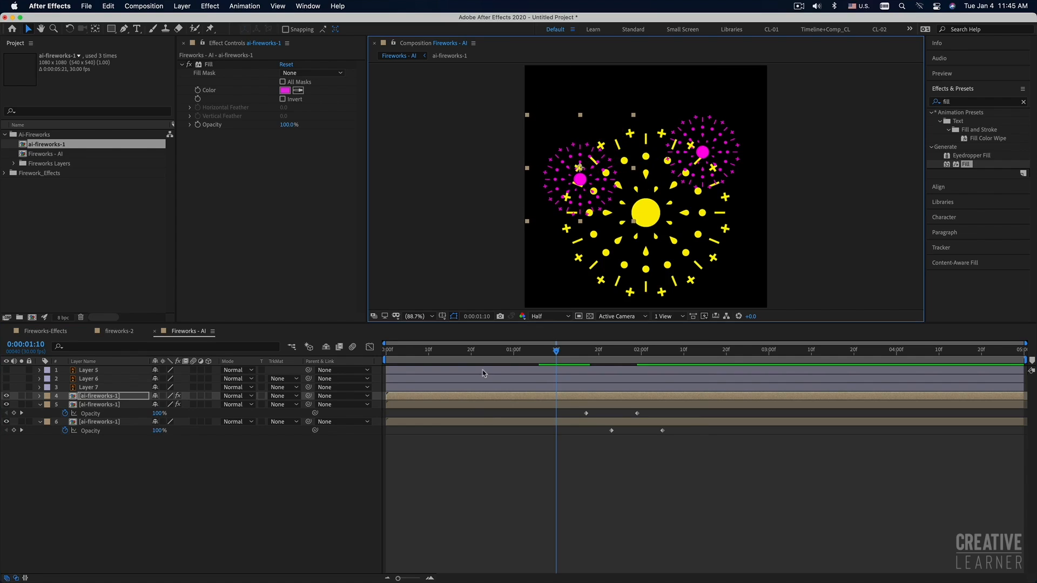
Change the new firework copy's Fill colour to mint green, about 27E8A8, and preview the three fireworks
click(474, 400)
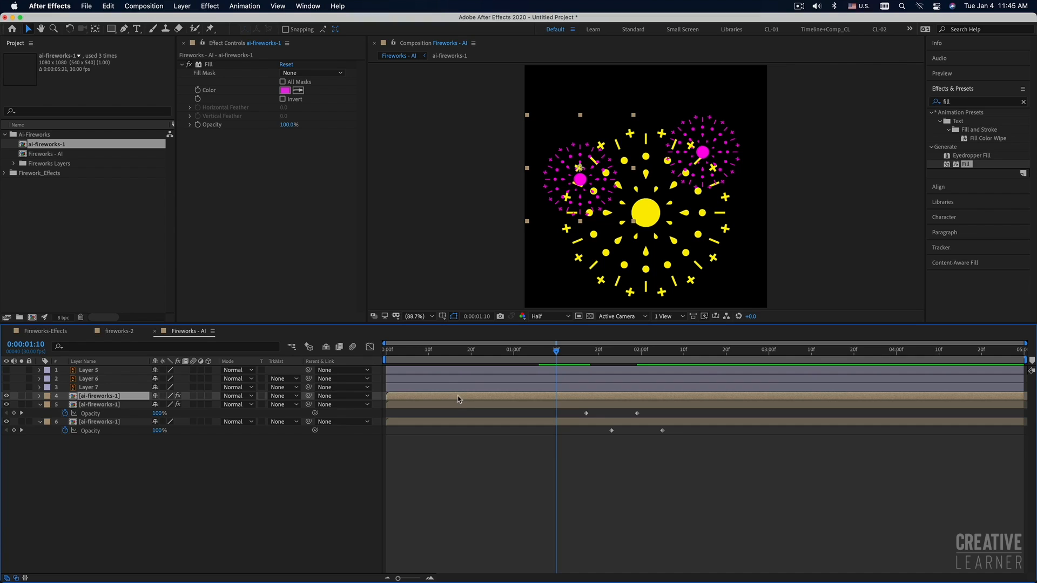
click(285, 90)
drag(307, 156, 361, 149)
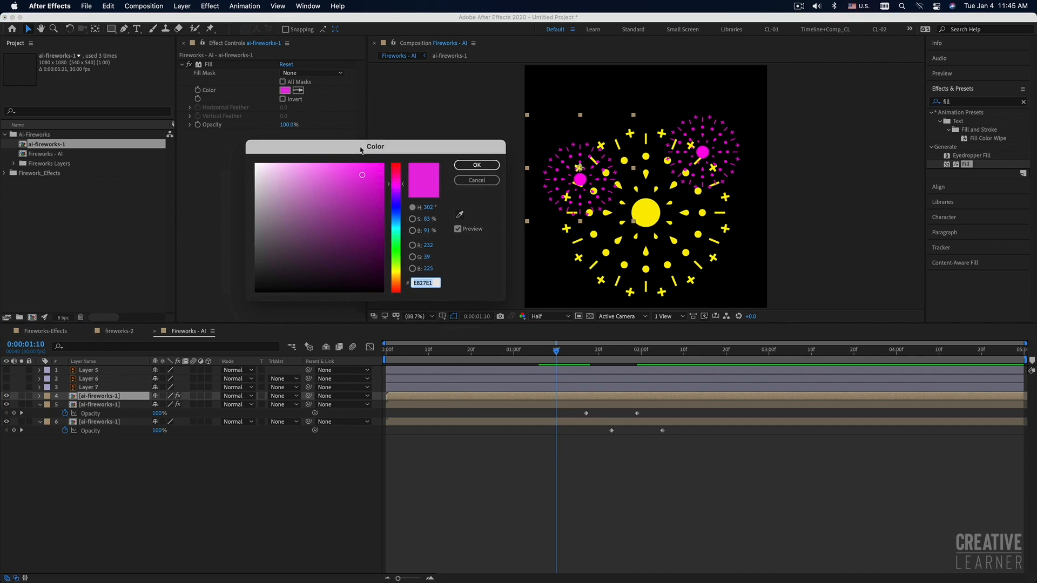
drag(397, 205, 397, 238)
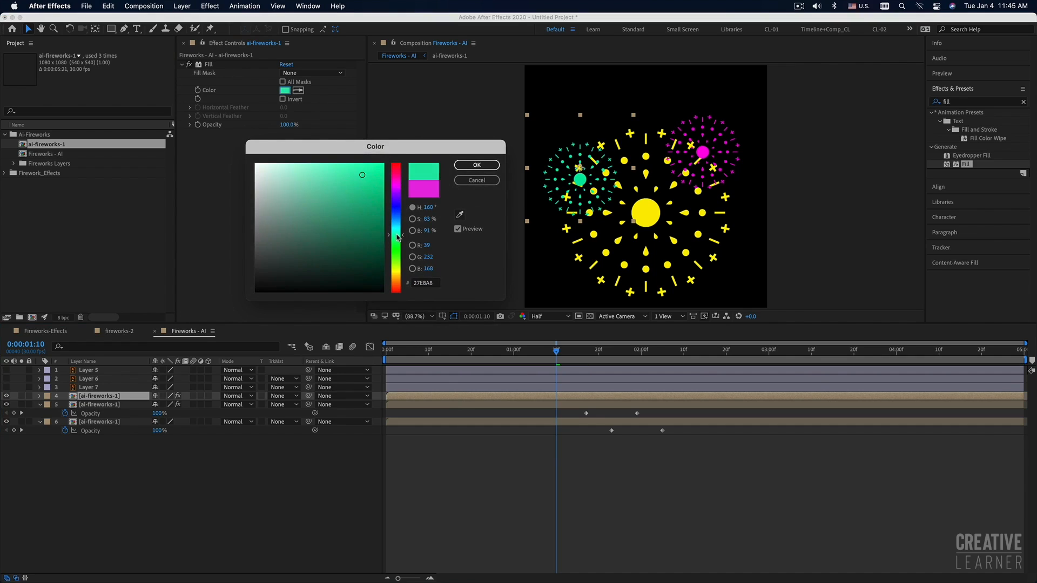
click(477, 165)
click(557, 351)
key(space)
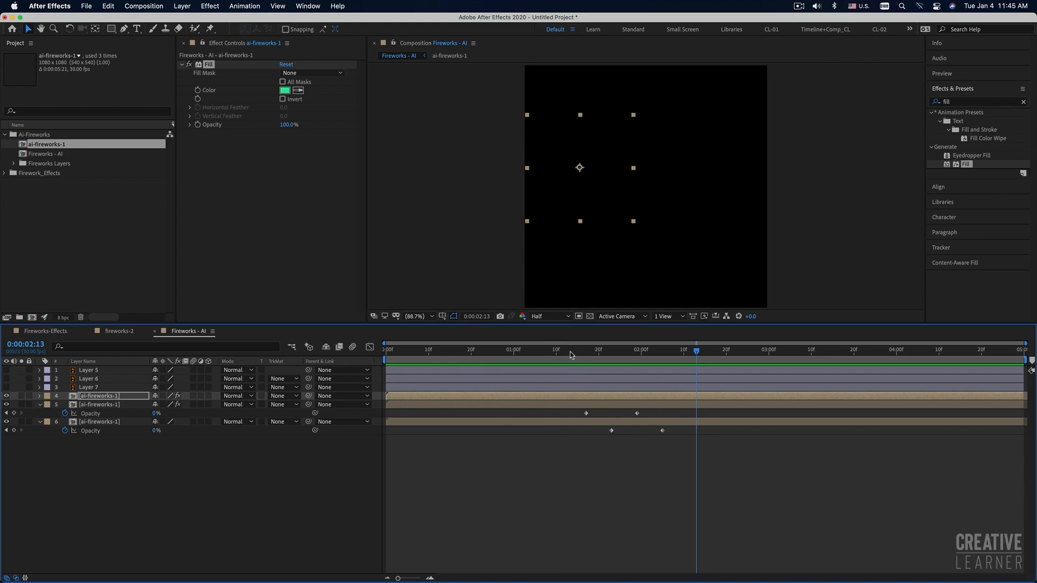
Delay the mint green firework's fade by shifting its Opacity keyframes to about 0:00:01:24 and 0:00:02:06, and preview the animation
click(565, 351)
click(496, 351)
key(space)
key(space)
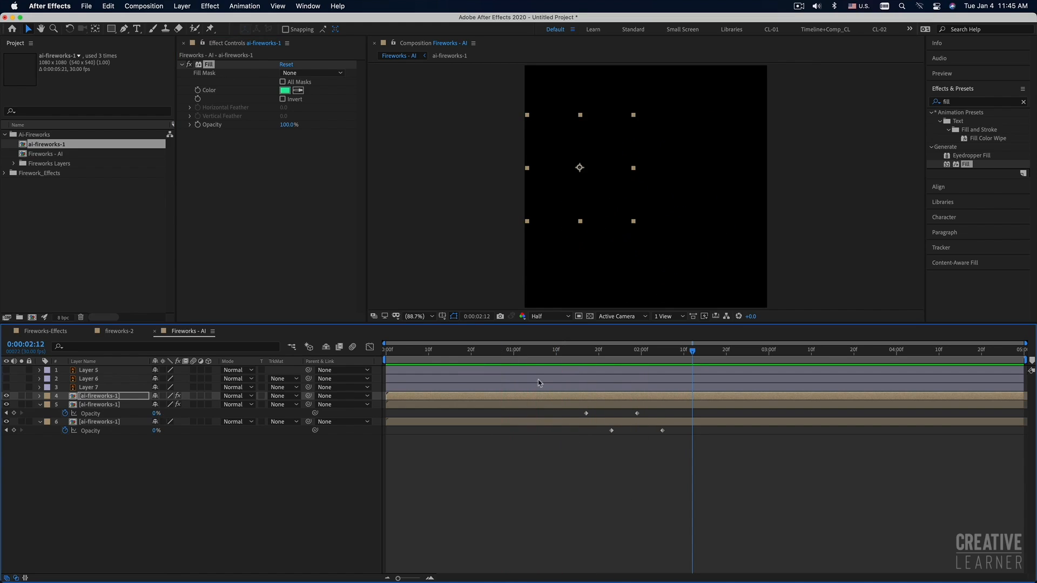
key(u)
drag(644, 402, 616, 410)
key(space)
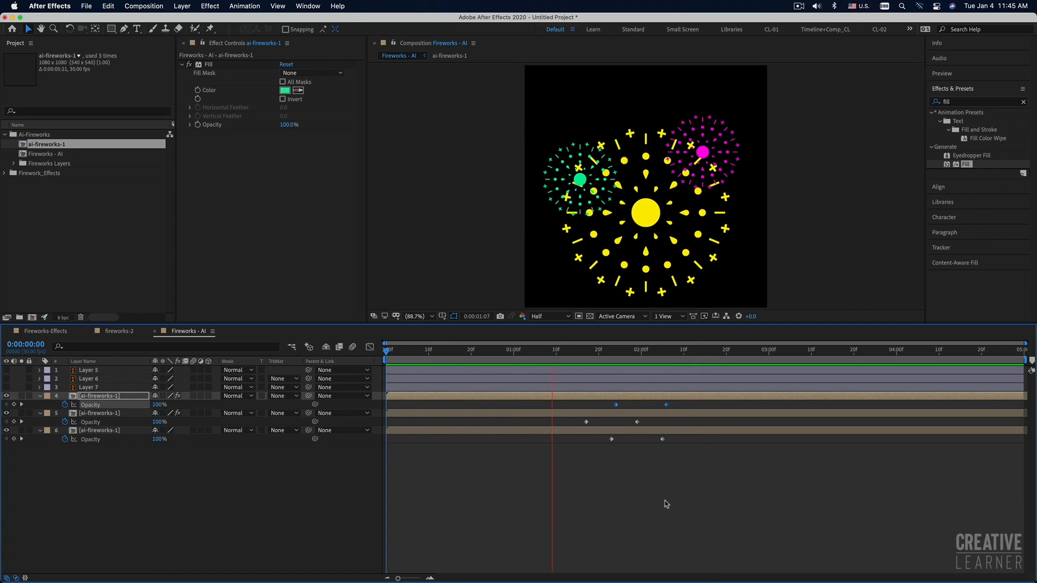
key(space)
key(space)
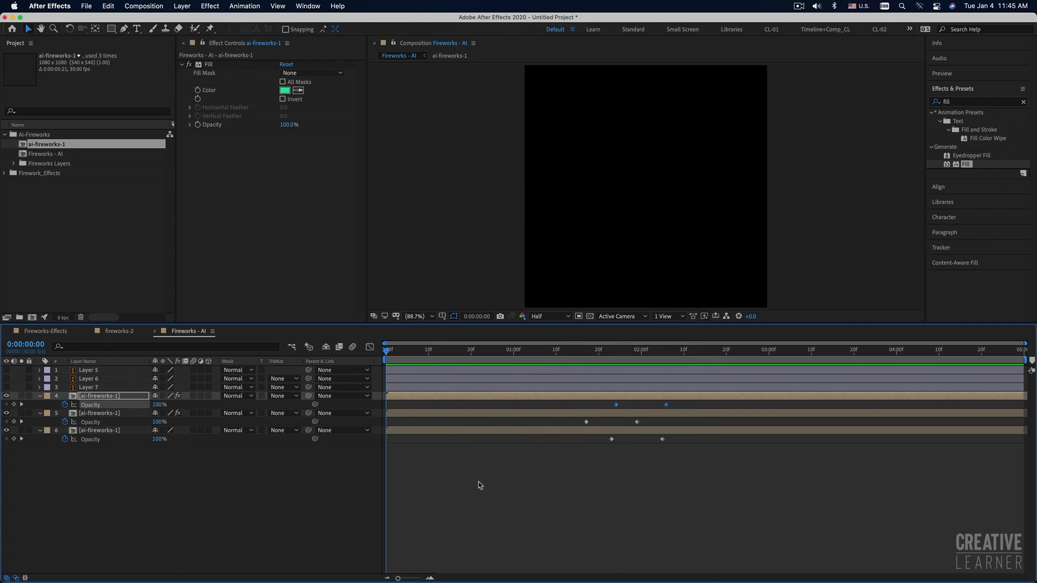
Stagger the bursts by starting the mint green layer at about frame 7 and the magenta layer at about frame 3, and preview the timing
click(479, 485)
drag(394, 398, 425, 413)
key(space)
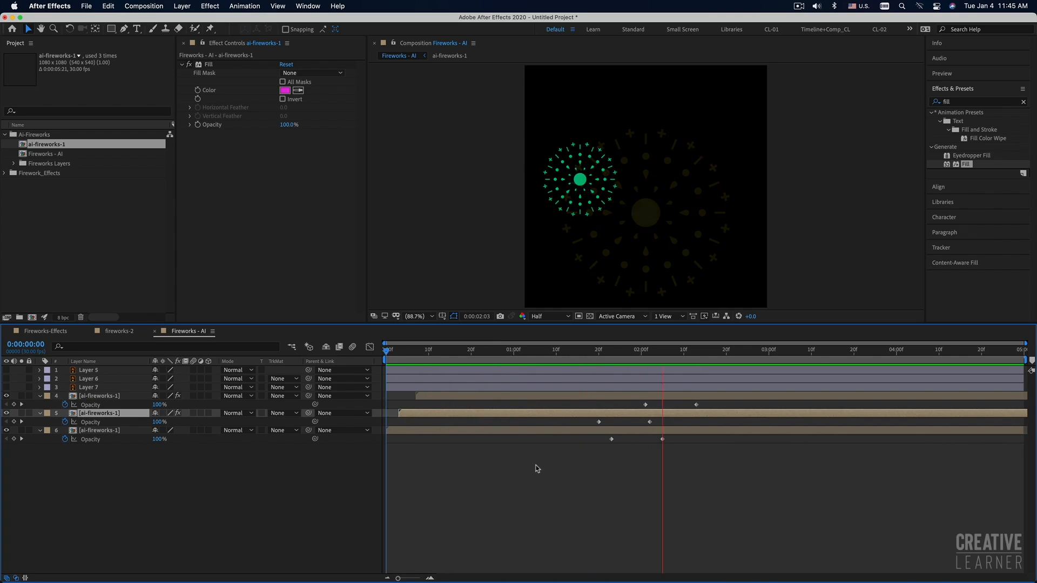
key(space)
key(Home)
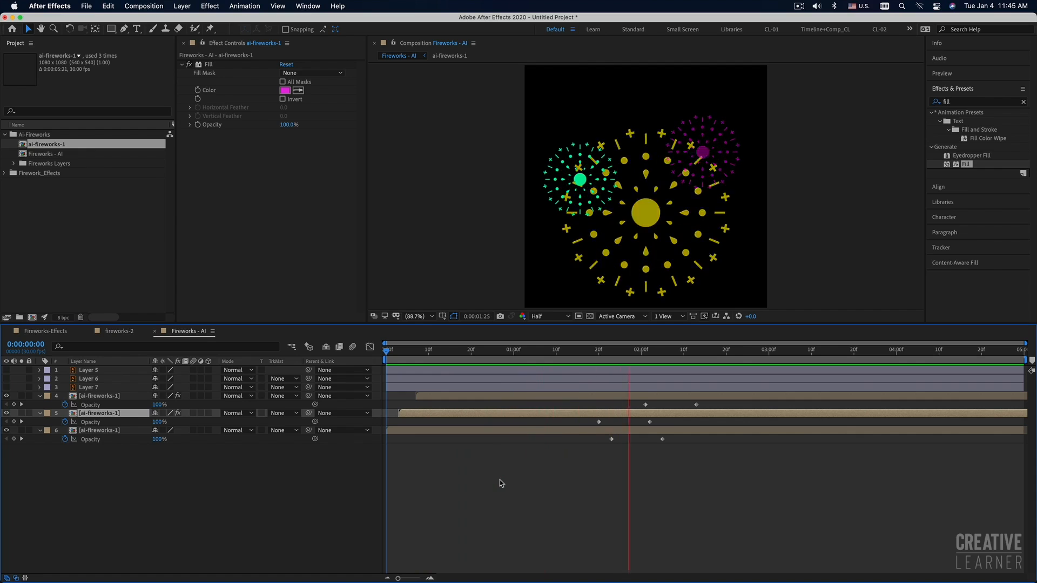
key(space)
key(space)
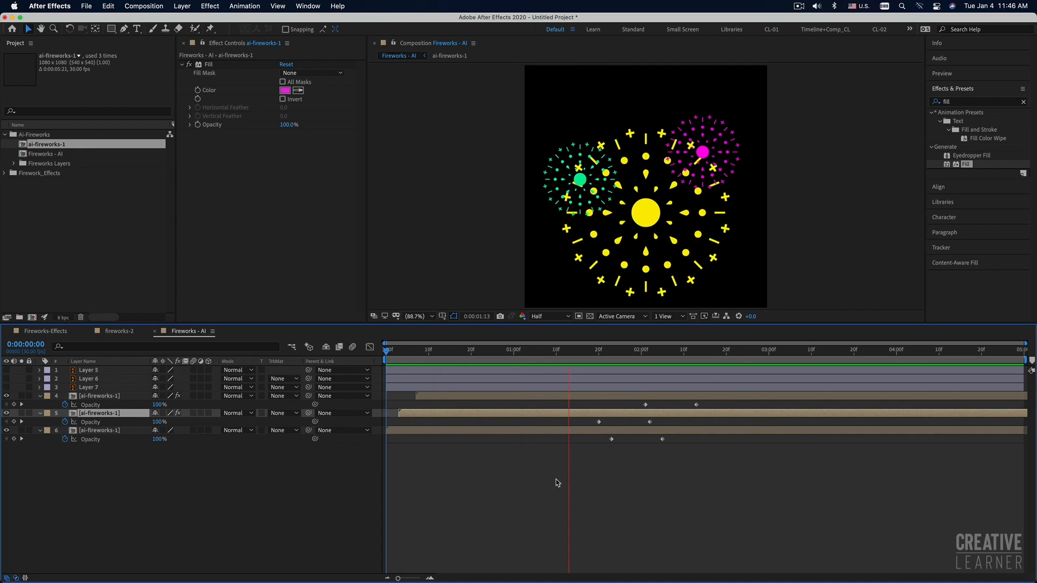
key(space)
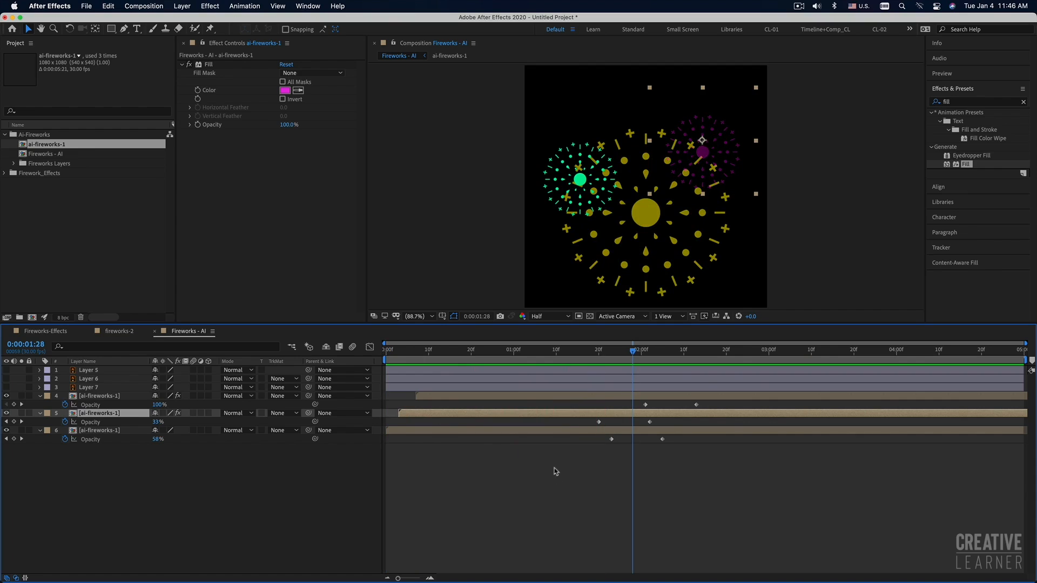
click(483, 484)
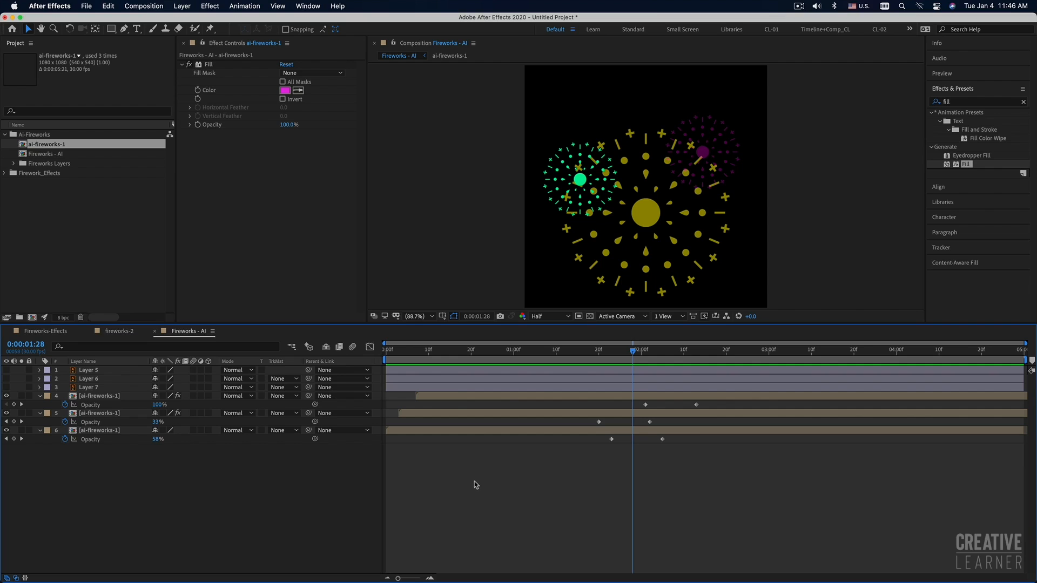
click(390, 353)
key(space)
key(space)
Turn on the visibility of the three sign layers, Layer 5, Layer 6 and Layer 7, and check the composition at 0:00:01:28
drag(7, 388, 6, 378)
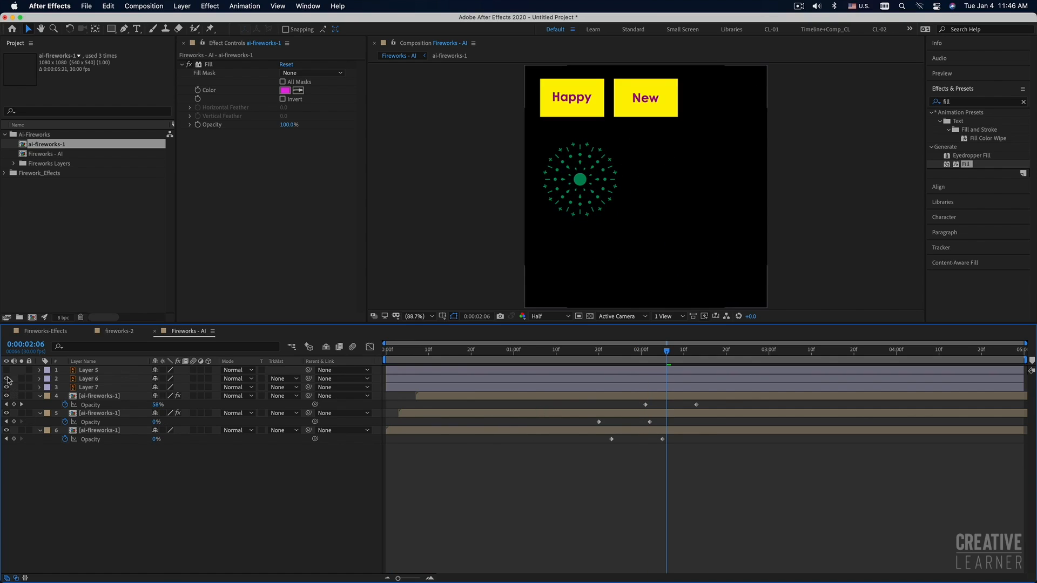
click(7, 370)
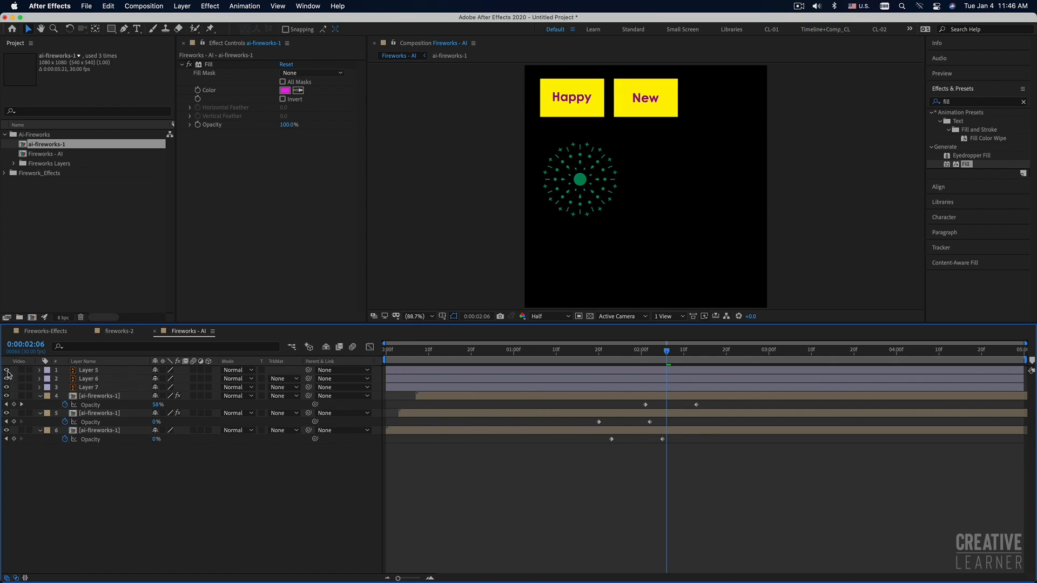
click(549, 372)
key(space)
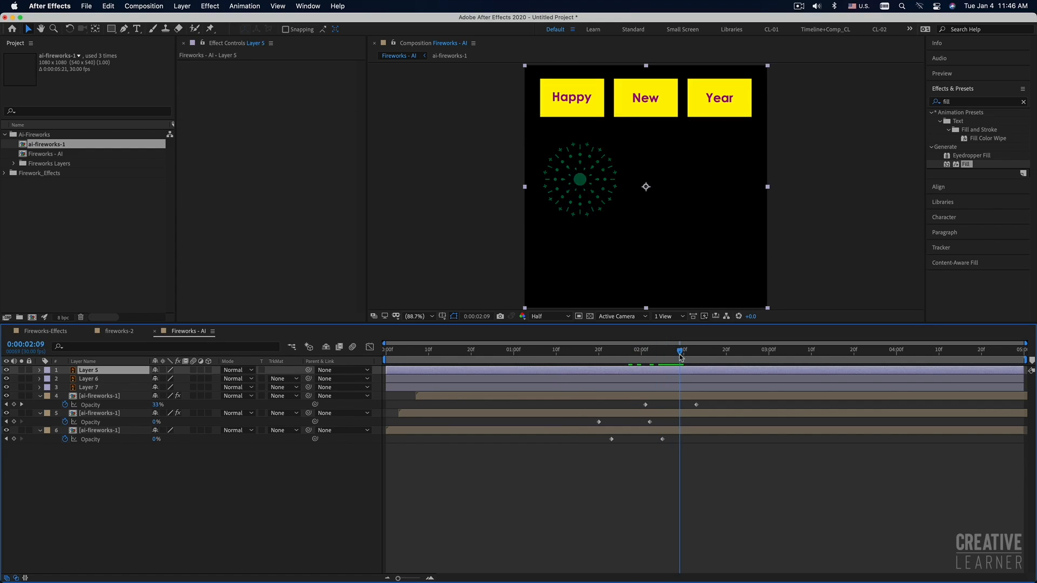
drag(687, 359, 636, 361)
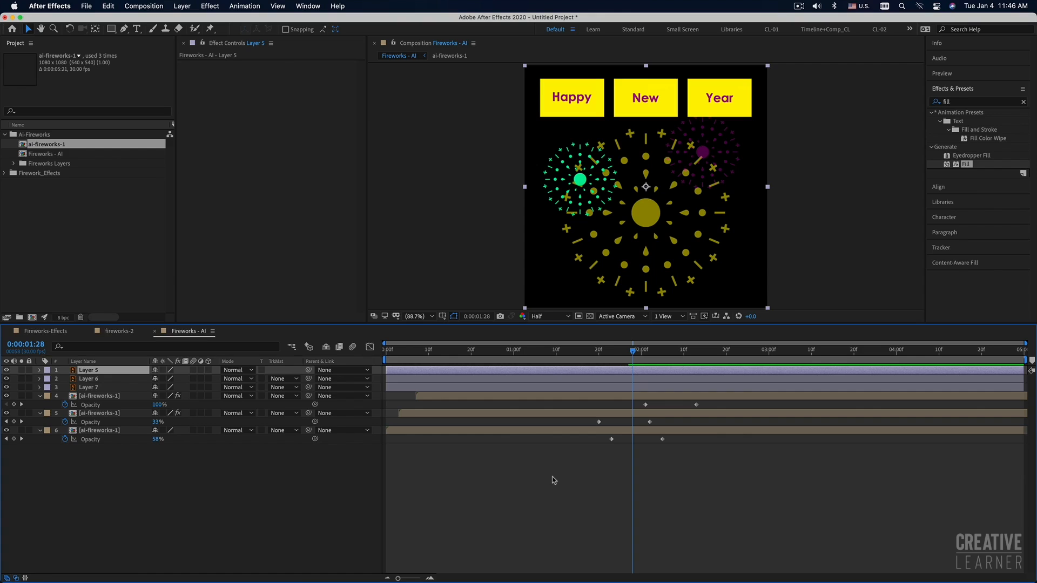
Convert Layer 5, Layer 6 and Layer 7 into 3D layers
shift+click(98, 389)
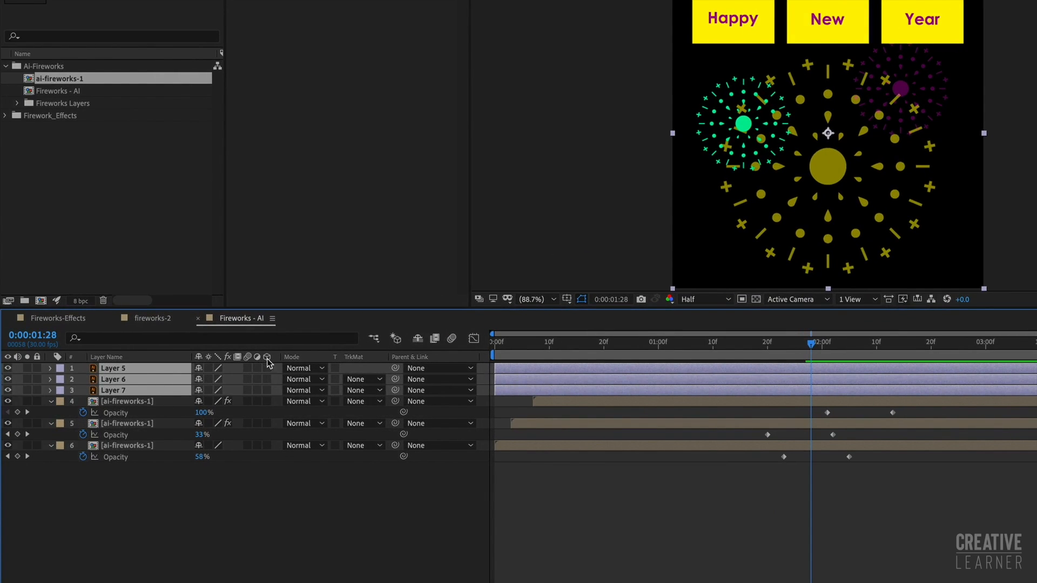
click(267, 391)
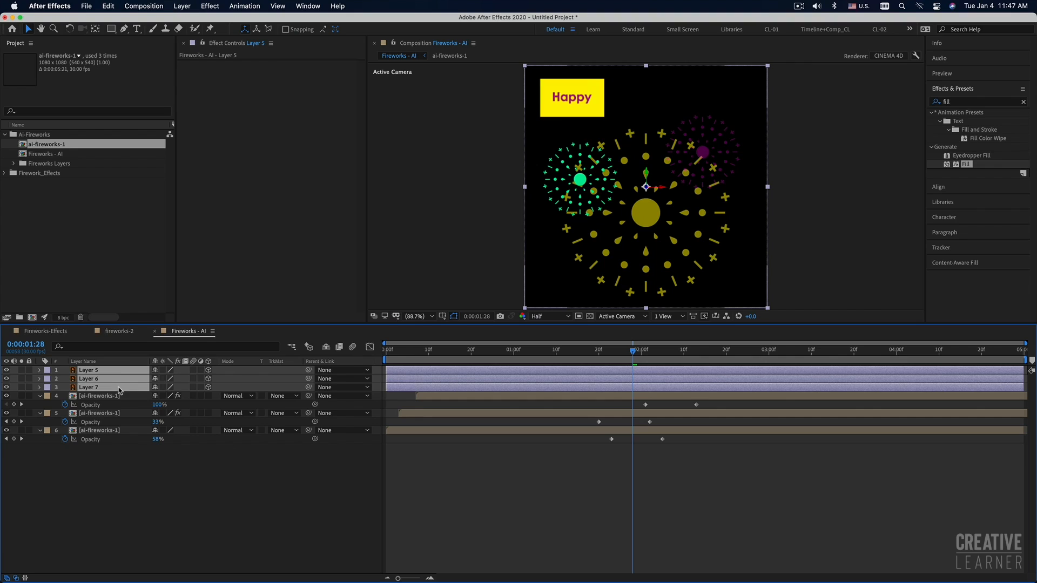
click(601, 528)
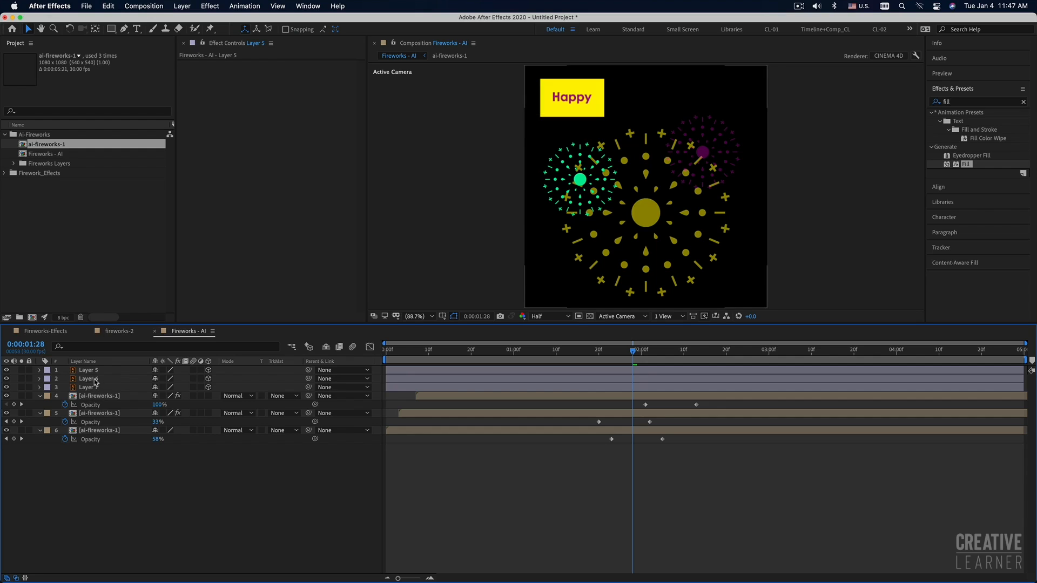
Create an adjustment layer and place it between Layer 5 and Layer 6 to separate the 3D sign layers
click(182, 7)
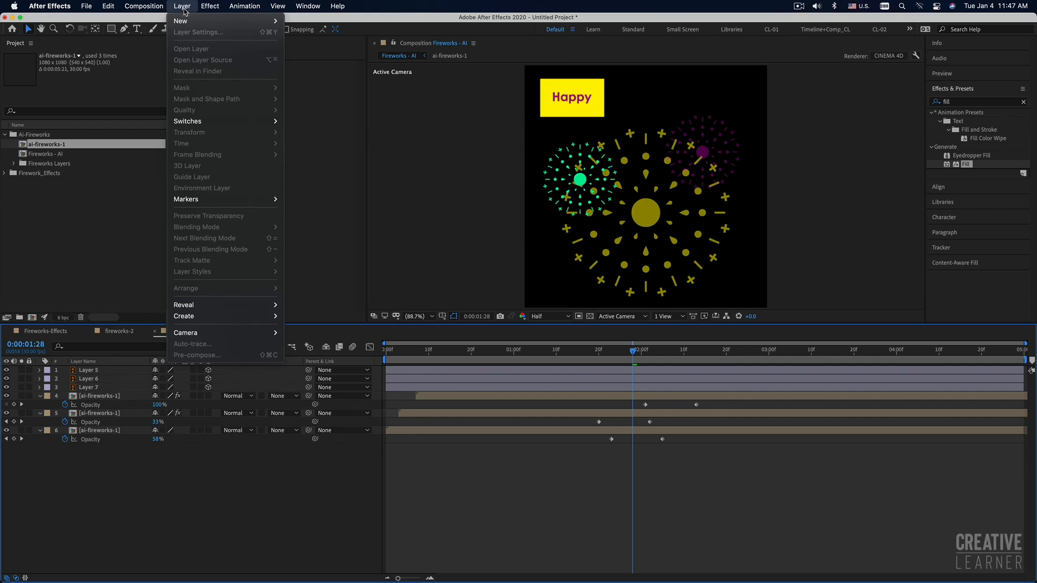
mouse_move(186, 21)
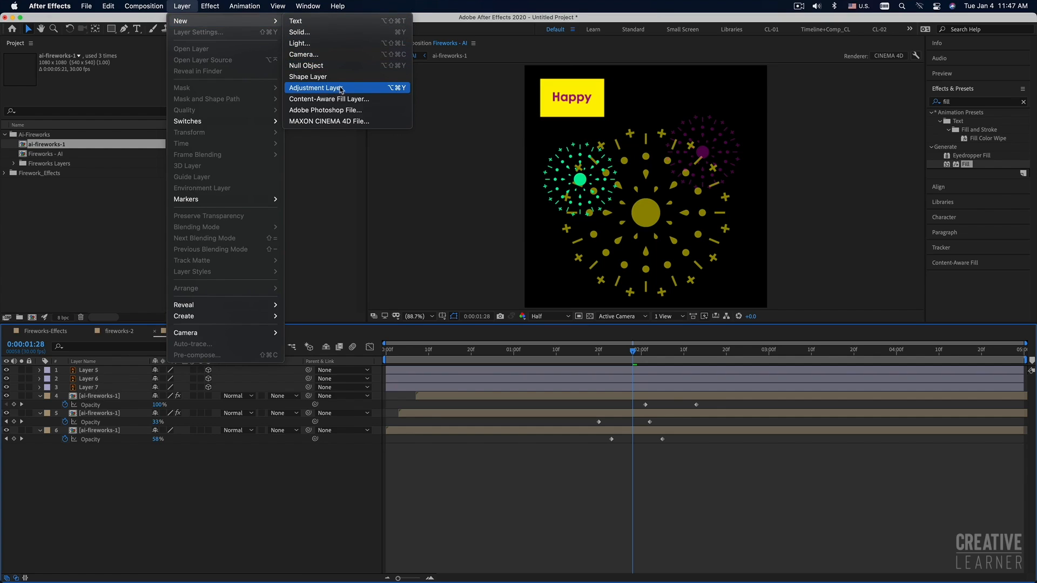
click(398, 88)
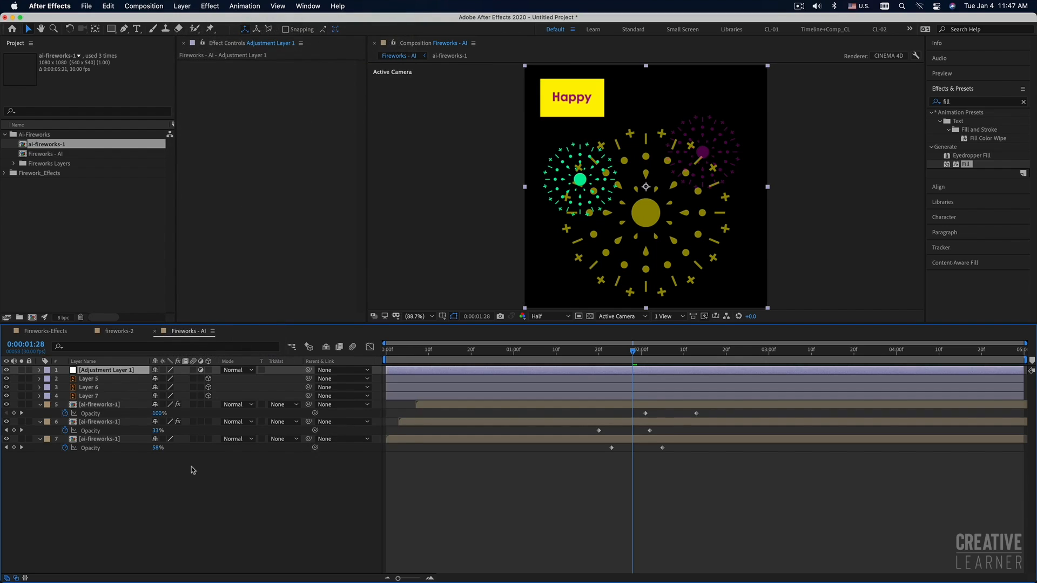
drag(107, 375, 107, 377)
click(104, 379)
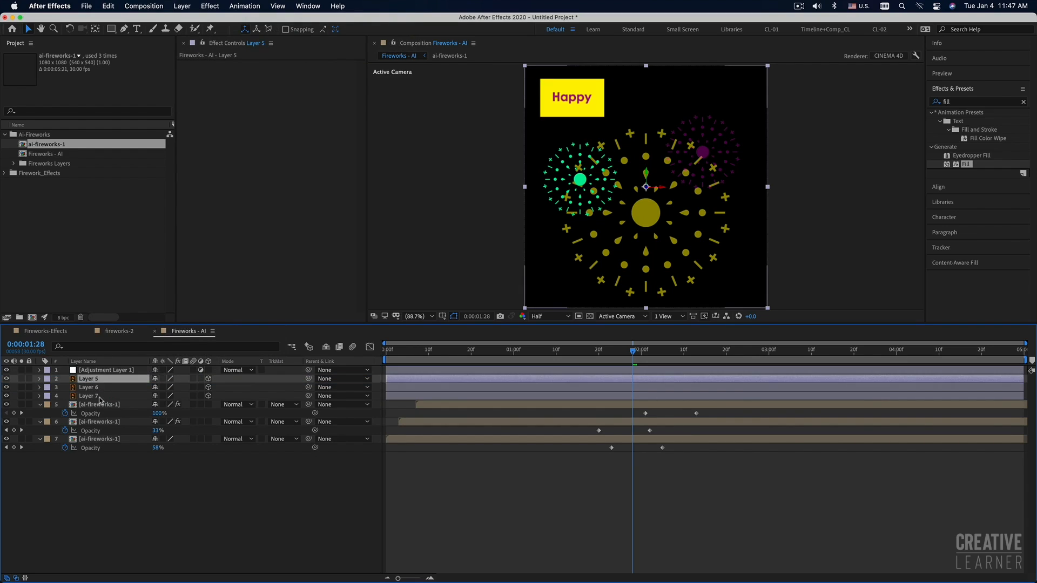
shift+click(100, 399)
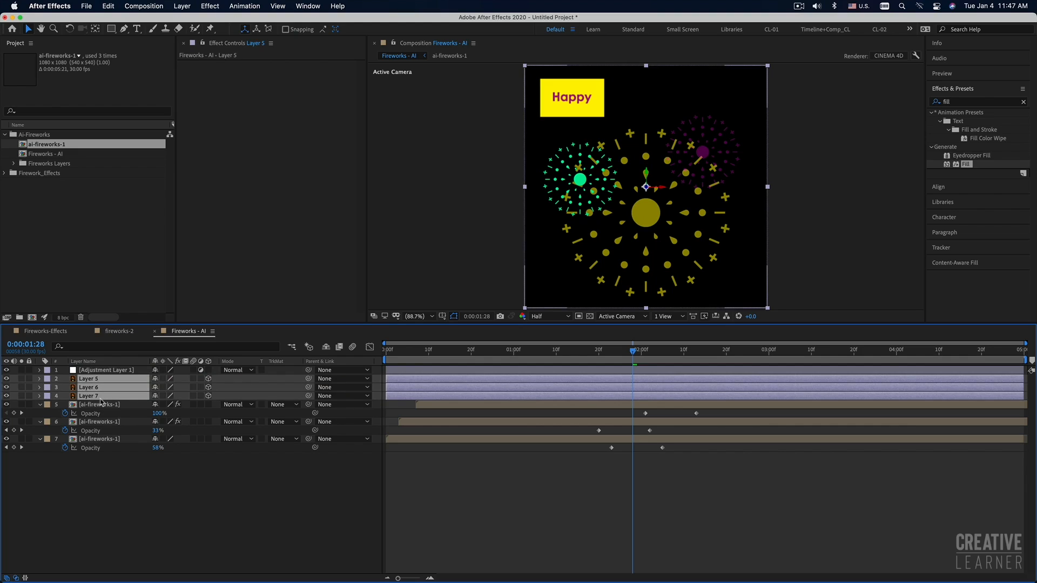
click(106, 371)
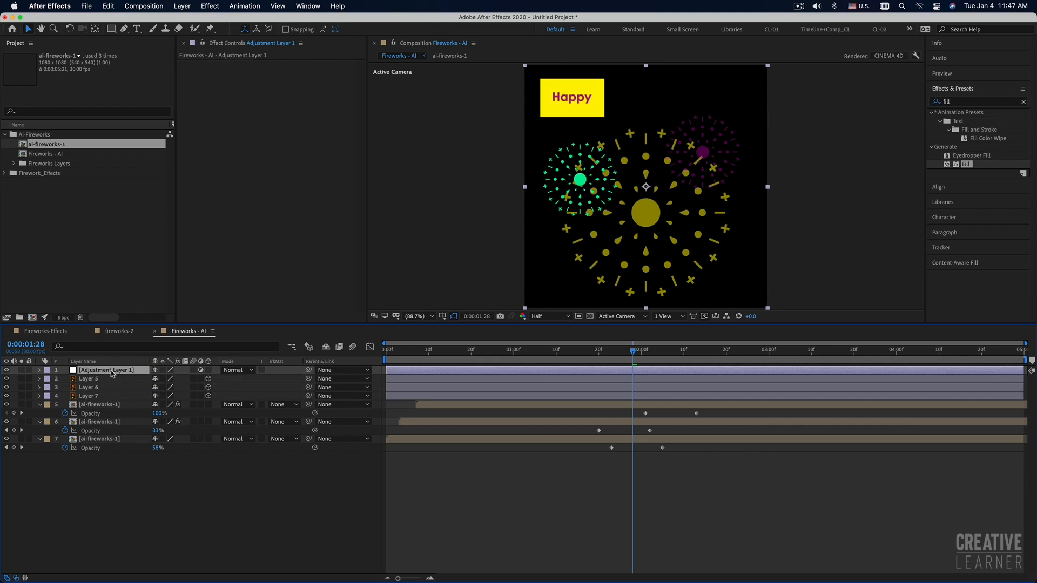
drag(113, 374, 113, 388)
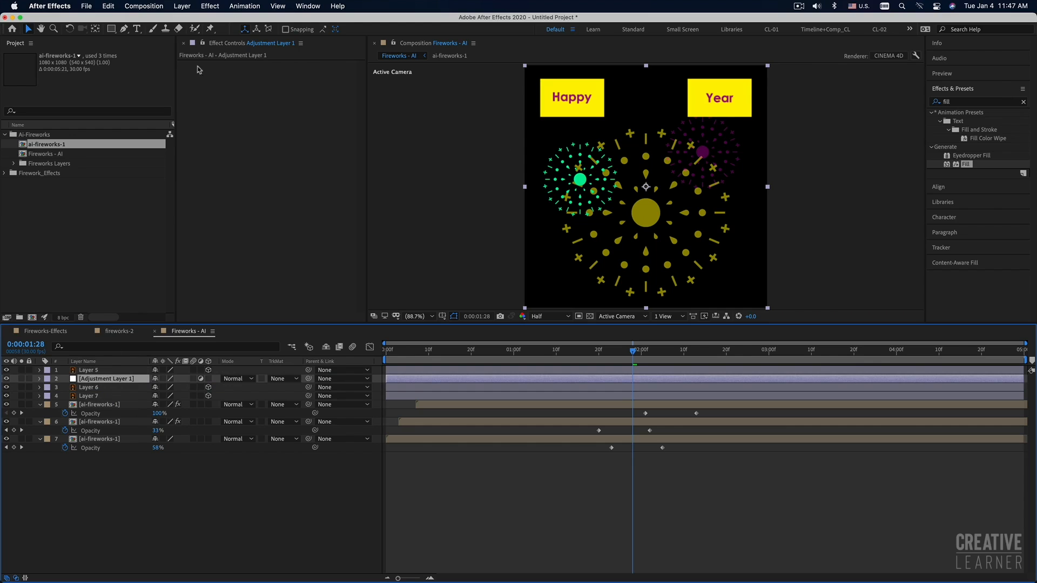
Duplicate the adjustment layer and place the copy between Layer 6 and Layer 7
click(182, 7)
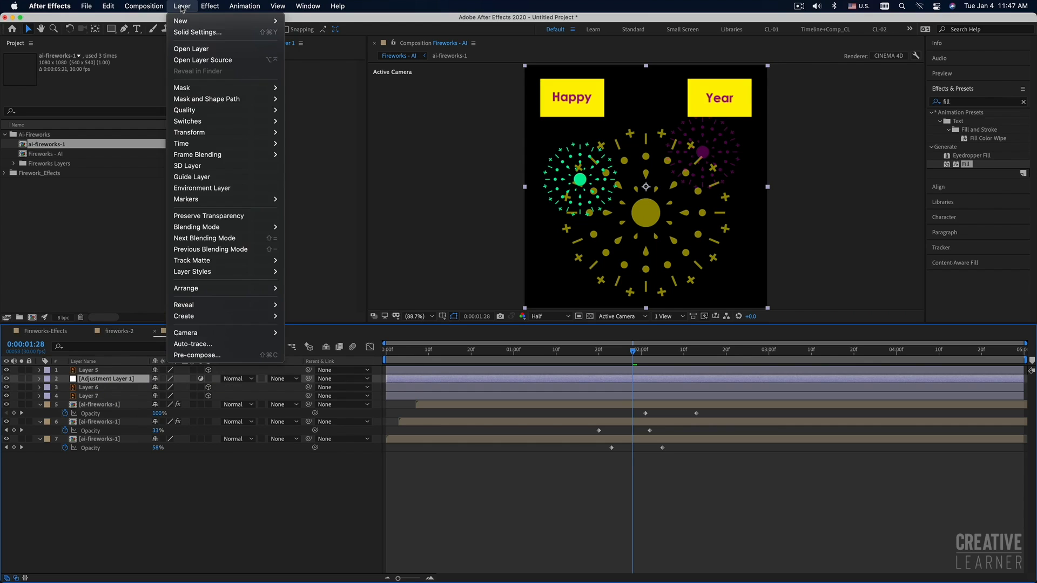
click(95, 389)
key(super+d)
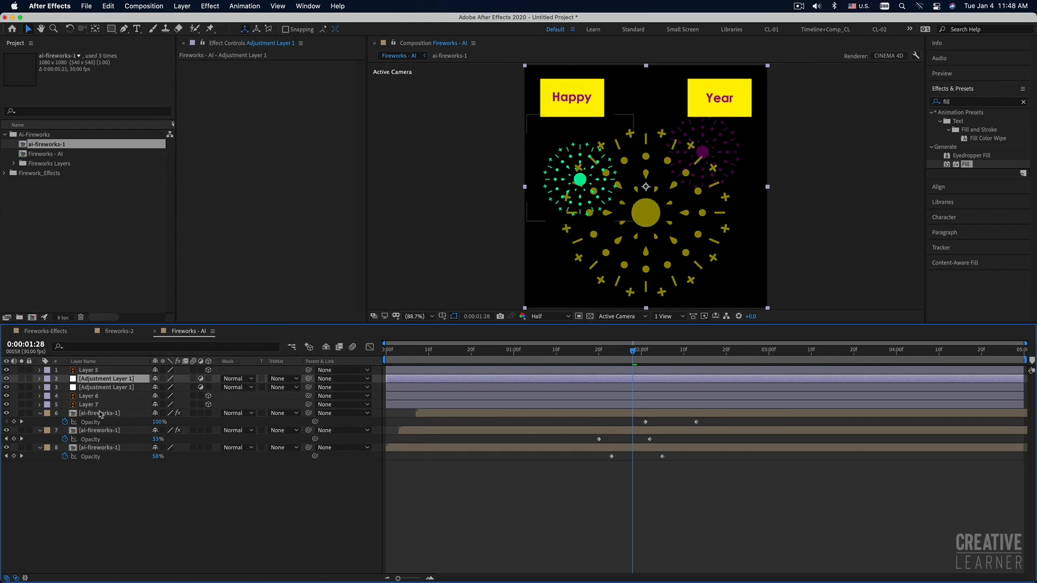
drag(102, 382, 98, 404)
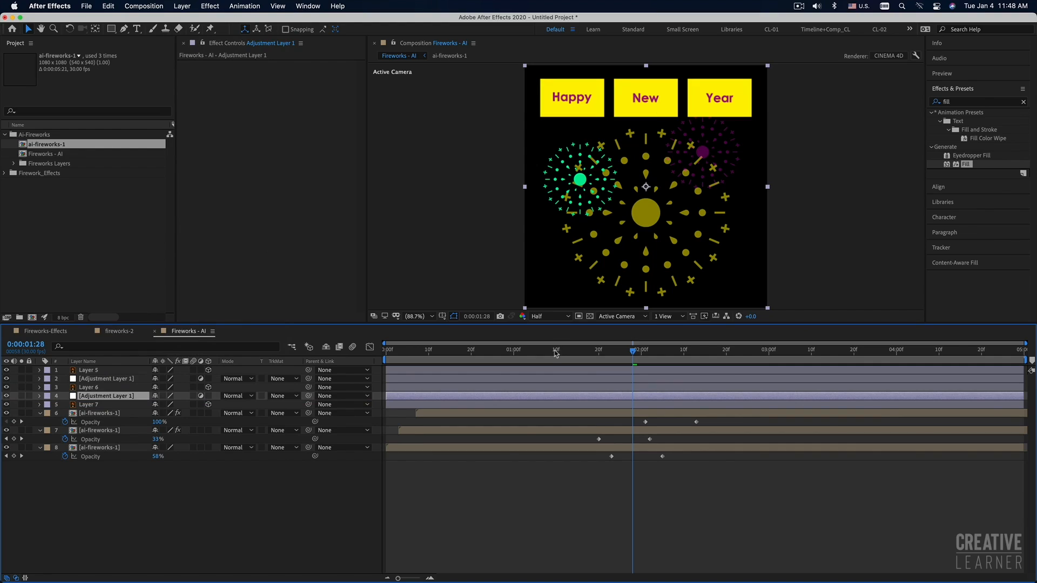
click(497, 494)
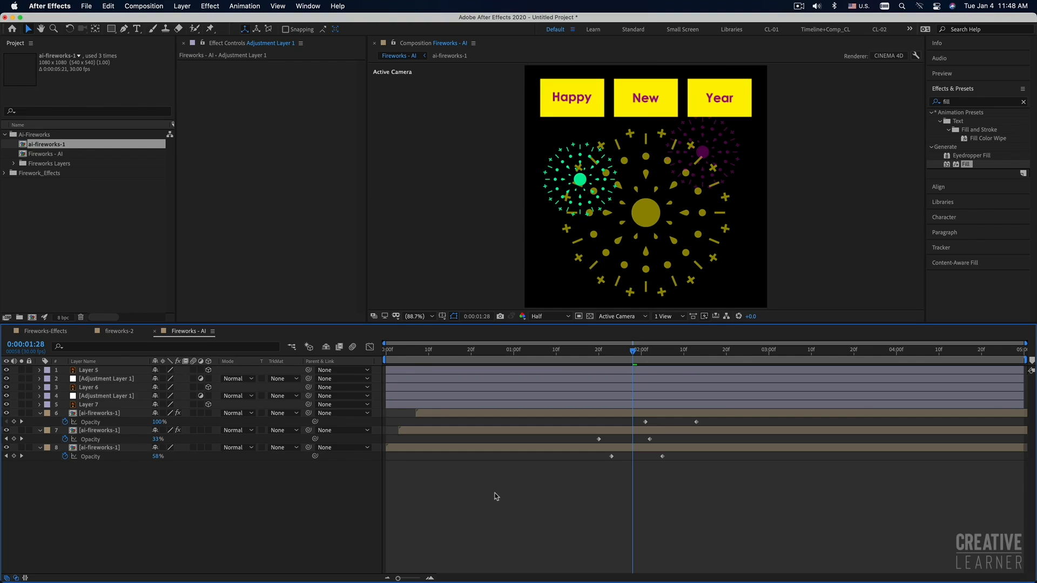
click(105, 405)
click(101, 379)
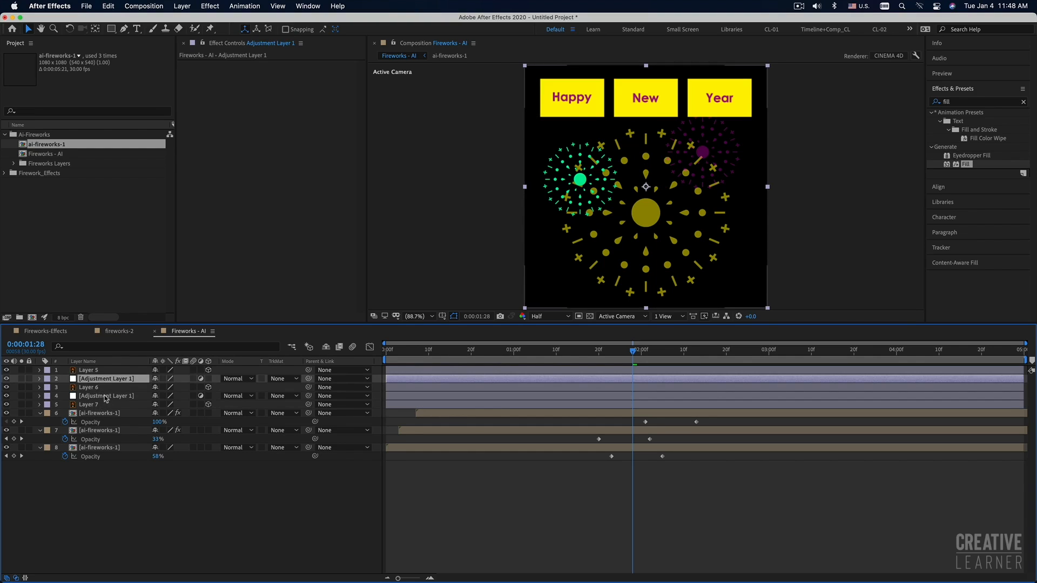
click(106, 398)
click(108, 380)
click(148, 523)
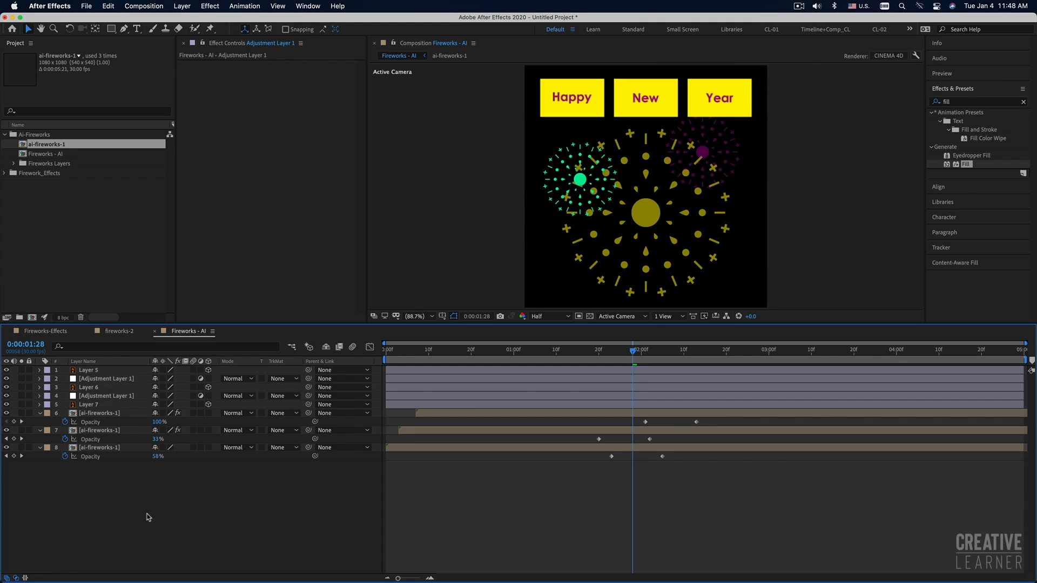
At 0:00:00:00, move Layer 7's anchor point to the top centre of the Happy sign with the Pan Behind tool
drag(417, 355, 386, 355)
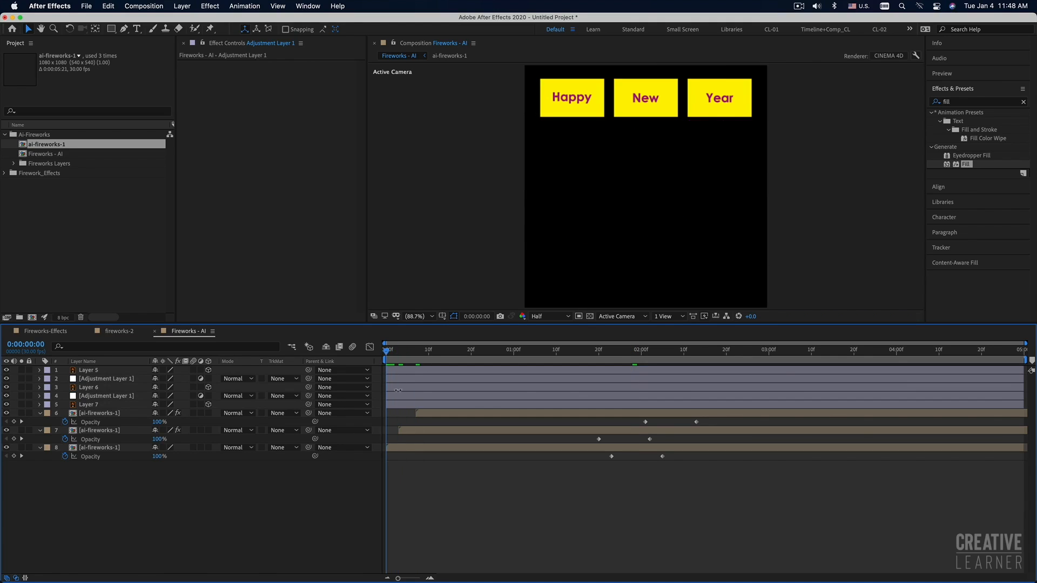
click(88, 371)
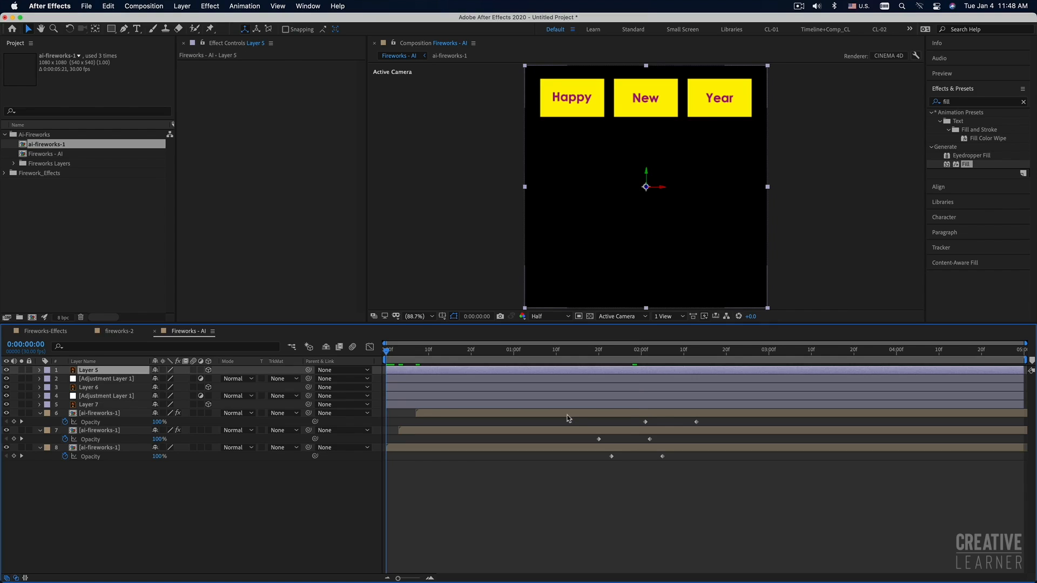
click(93, 388)
click(93, 406)
click(6, 405)
click(6, 405)
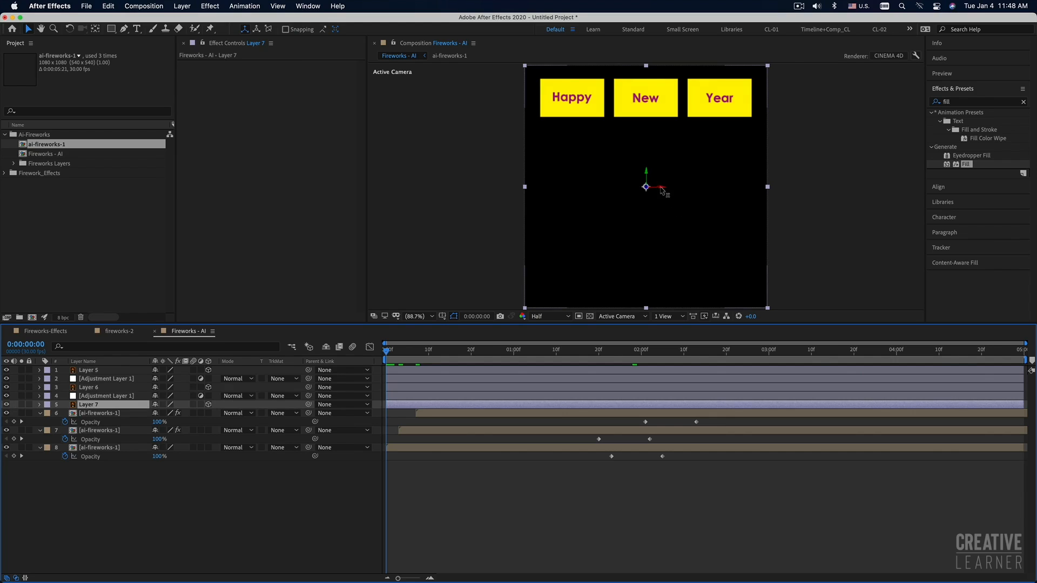
click(96, 32)
click(801, 7)
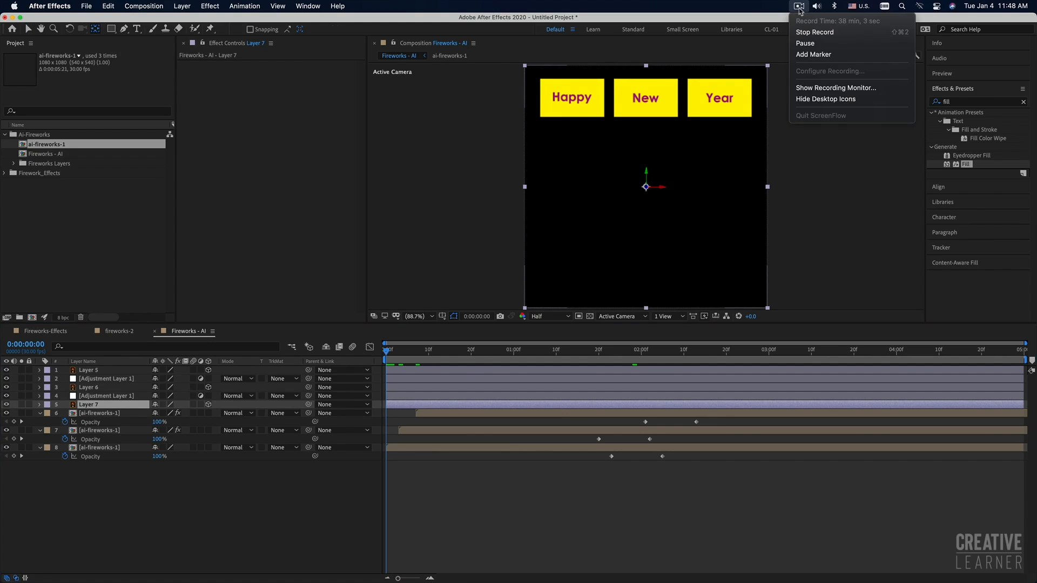
click(748, 4)
drag(646, 187, 572, 77)
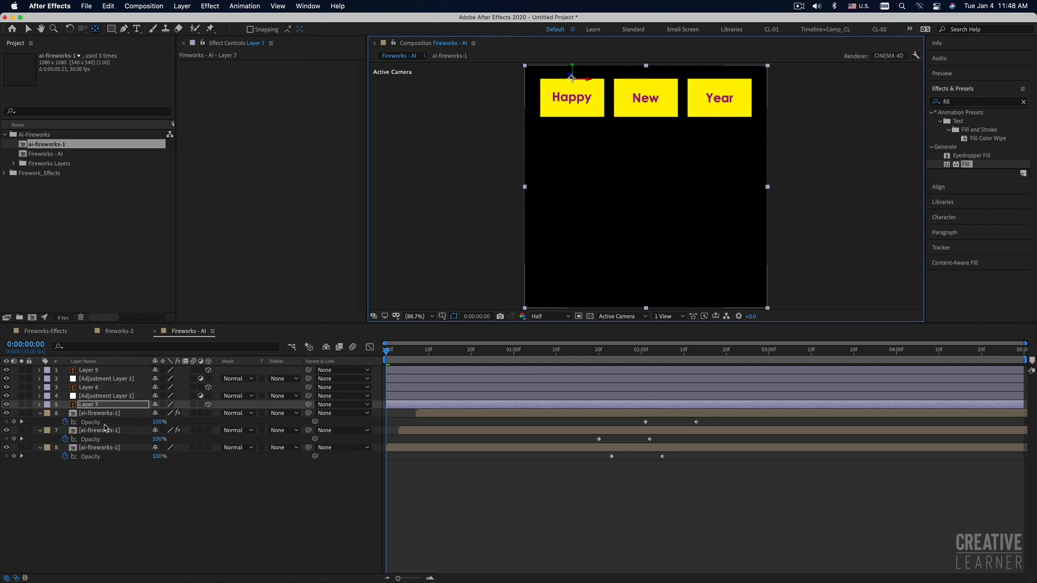
Keyframe Layer 7's X Rotation at 0° and shift that keyframe to 0:00:00:09
key(p)
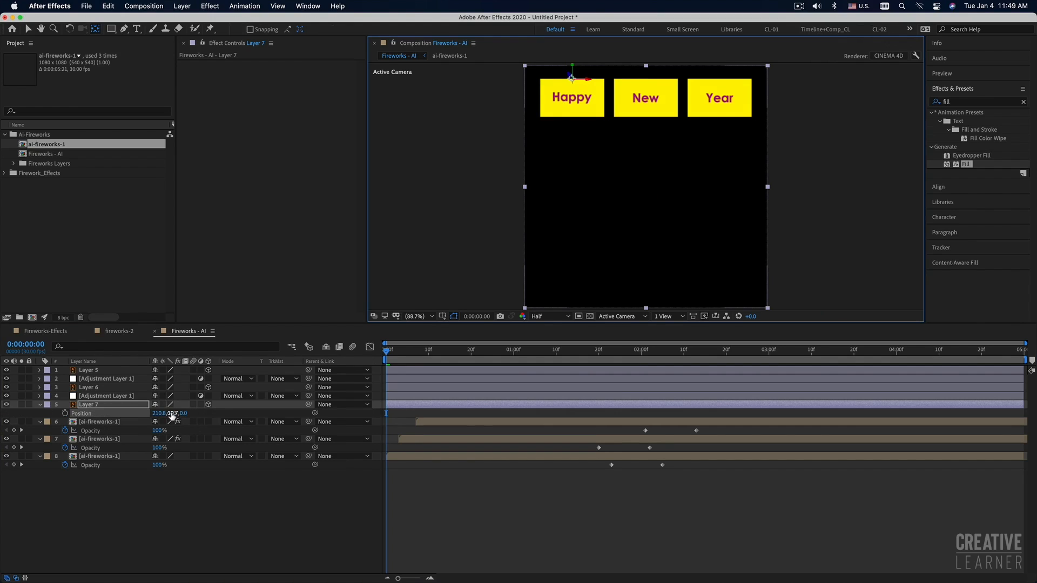
key(r)
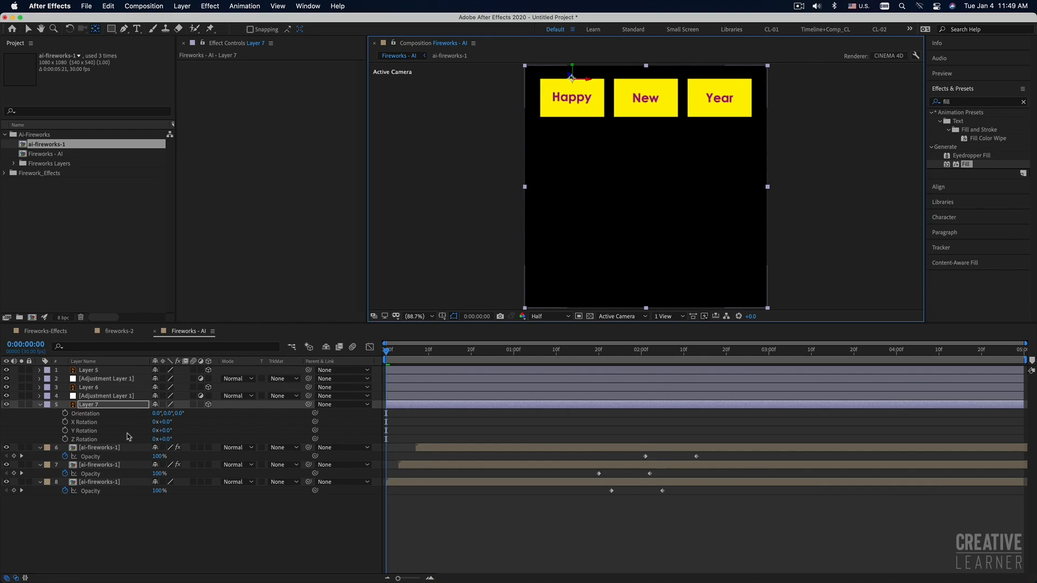
click(65, 422)
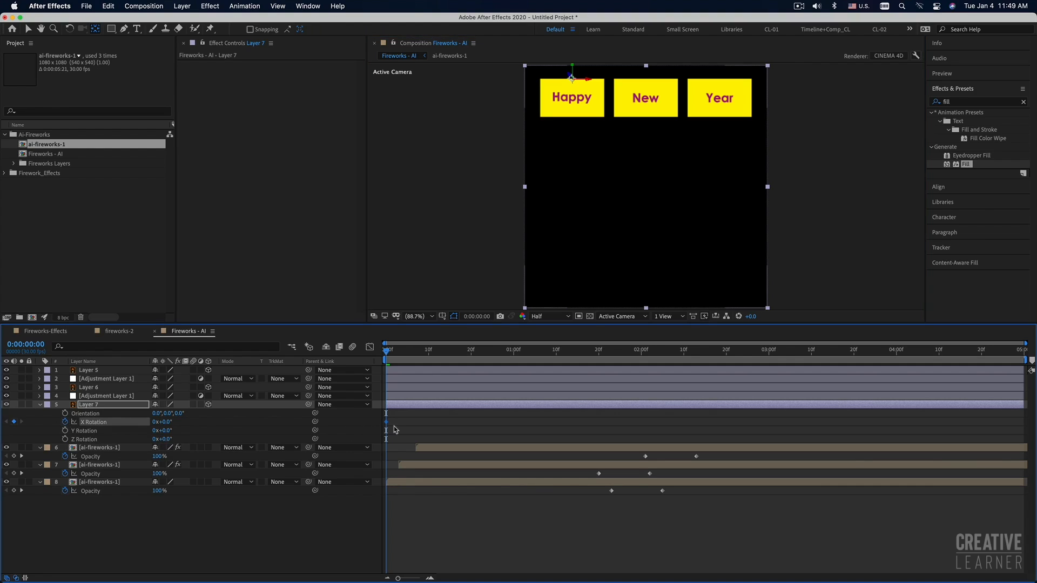
drag(386, 422, 426, 426)
Set Layer 7's X Rotation to 120° at 0:00:00:00 and preview the Happy sign's swing
drag(167, 427, 228, 423)
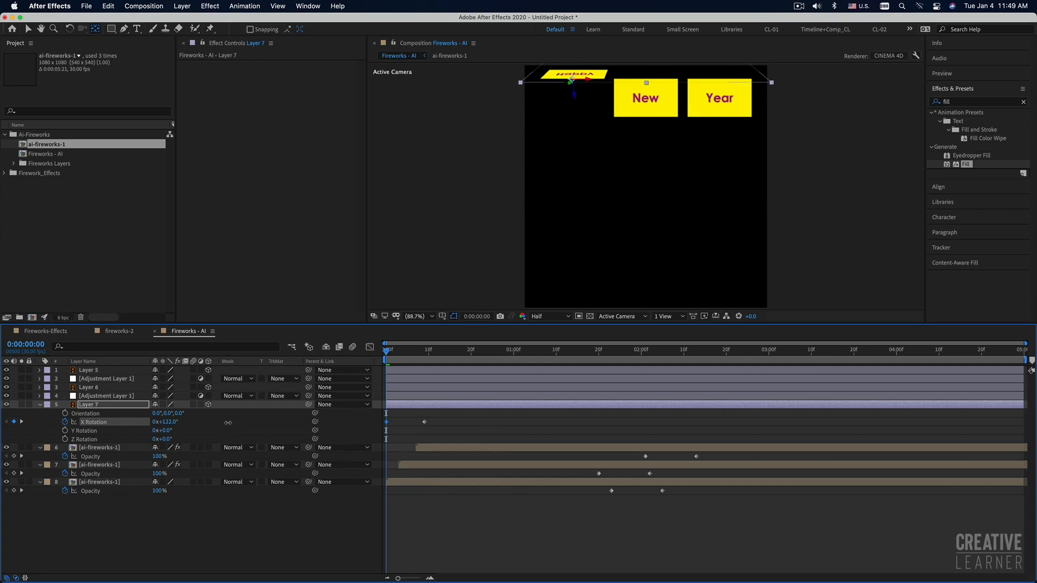
click(174, 422)
text(120)
key(Return)
key(space)
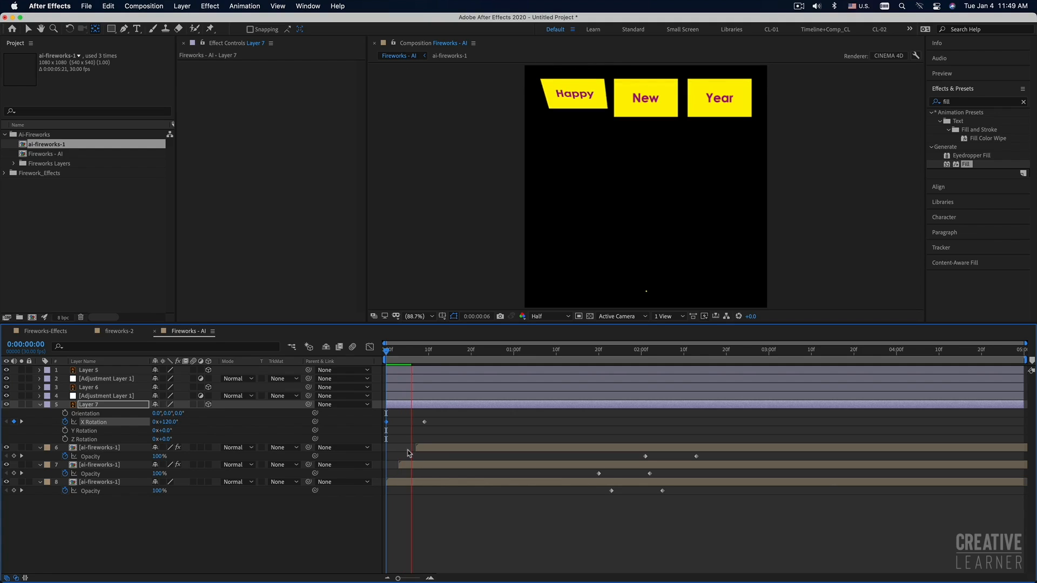
key(space)
key(space)
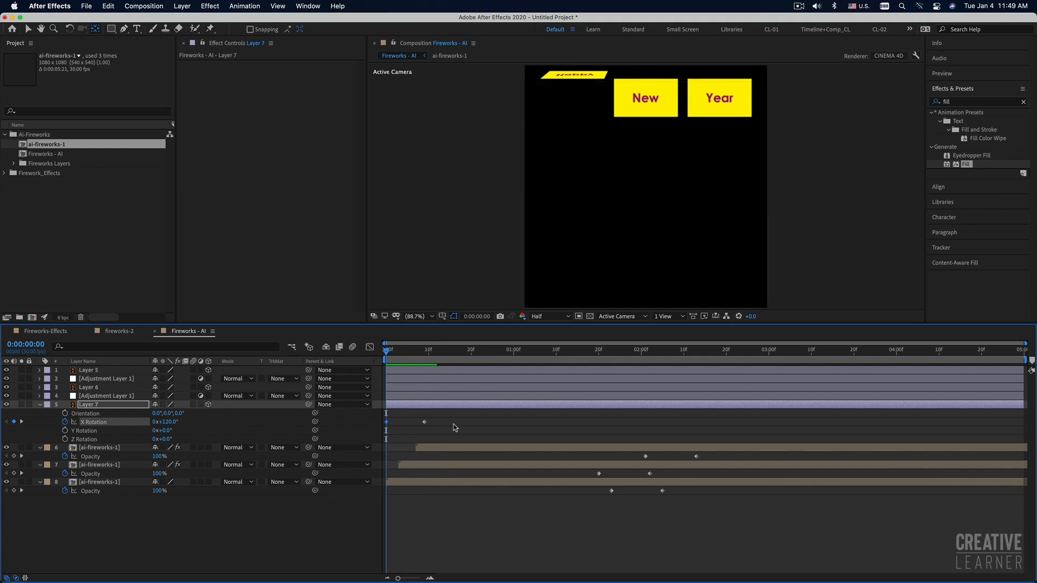
key(space)
Set Layer 7's X Rotation at 0:00:00:00 to 180° and preview the Happy sign flipping down
drag(436, 357, 425, 359)
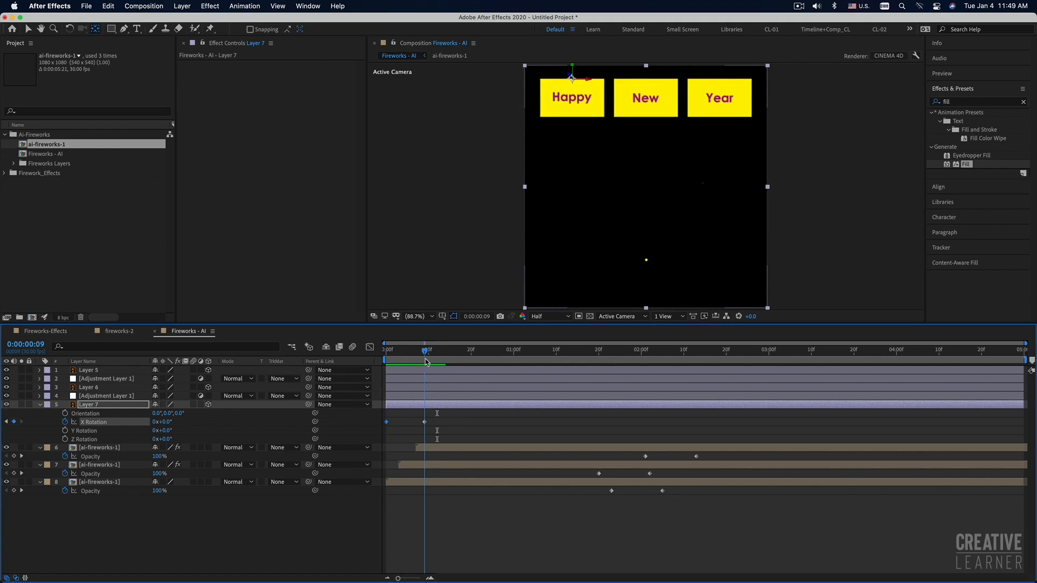
click(424, 421)
click(388, 351)
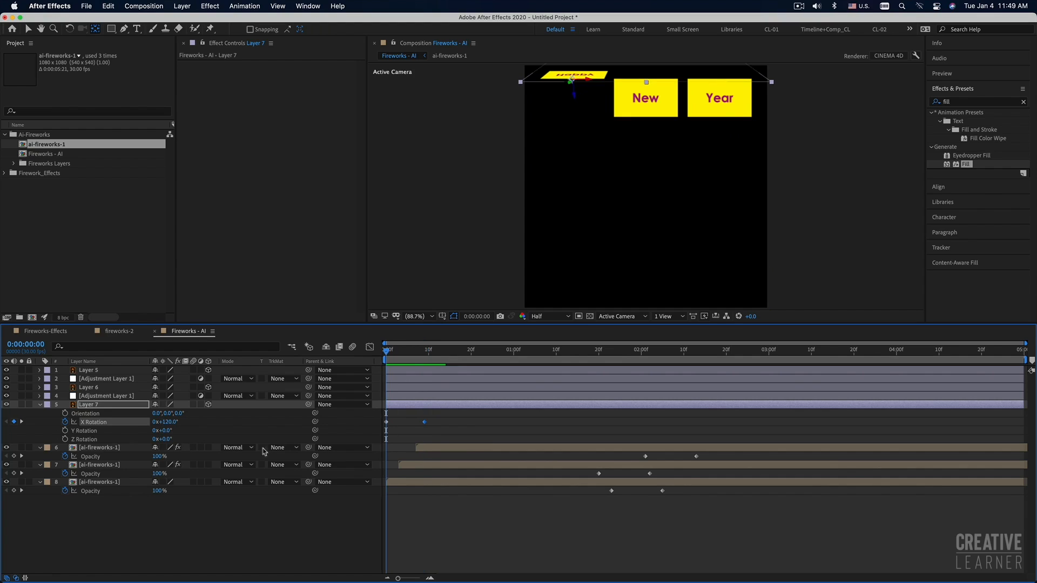
click(167, 422)
text(120)
key(Return)
click(521, 515)
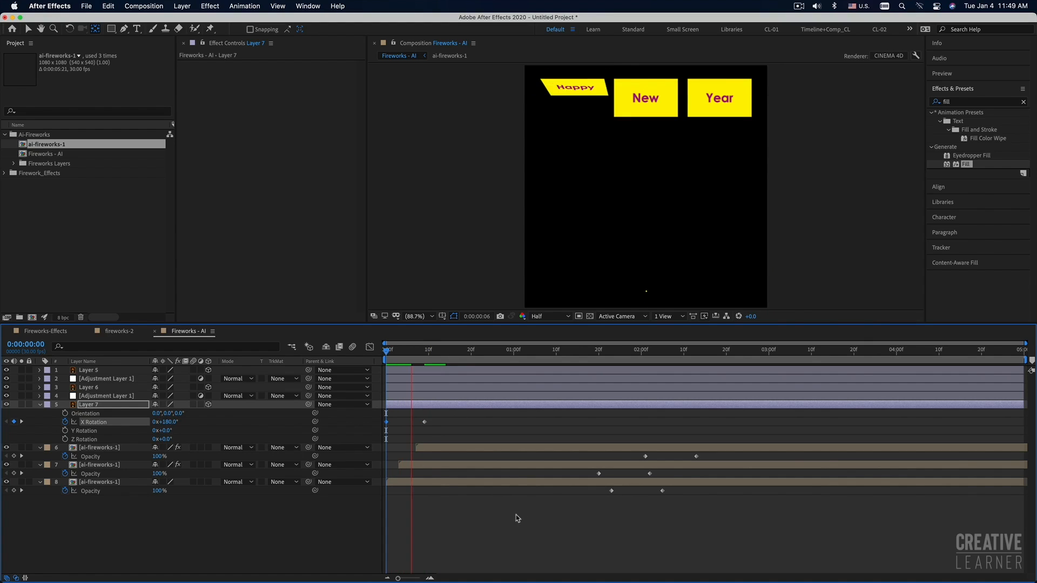
key(space)
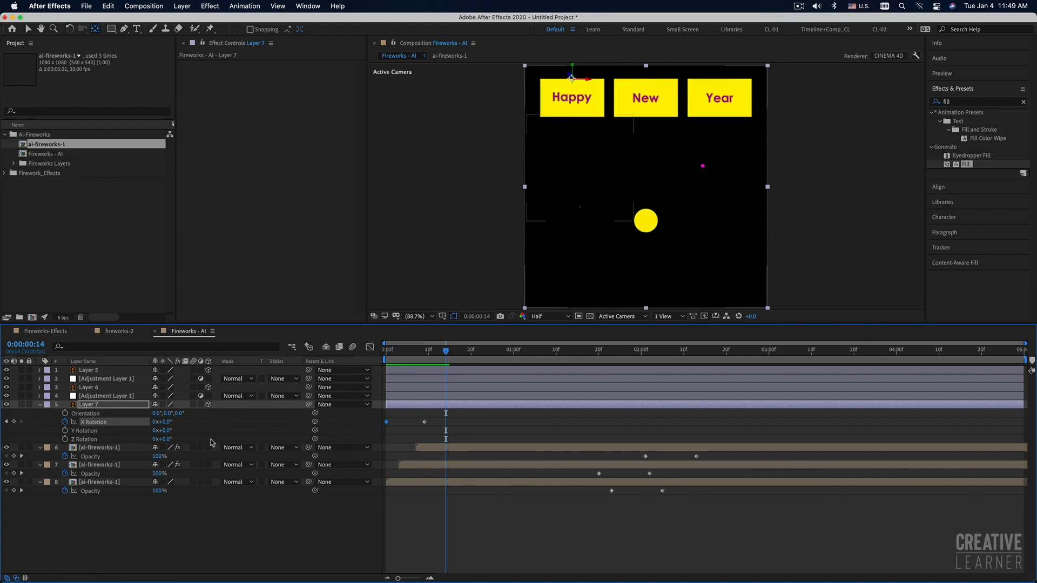
Move the anchor points of Layer 6 and Layer 5 to the top centres of the New and Year signs
click(101, 388)
drag(439, 418, 382, 435)
click(107, 389)
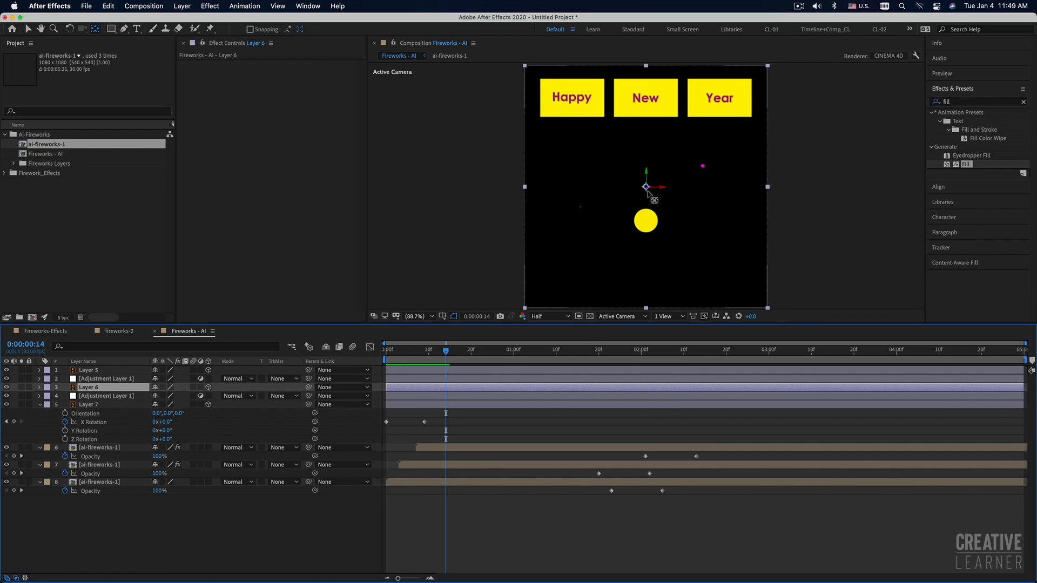
drag(646, 187, 648, 81)
key(super+z)
click(89, 371)
drag(648, 189, 721, 79)
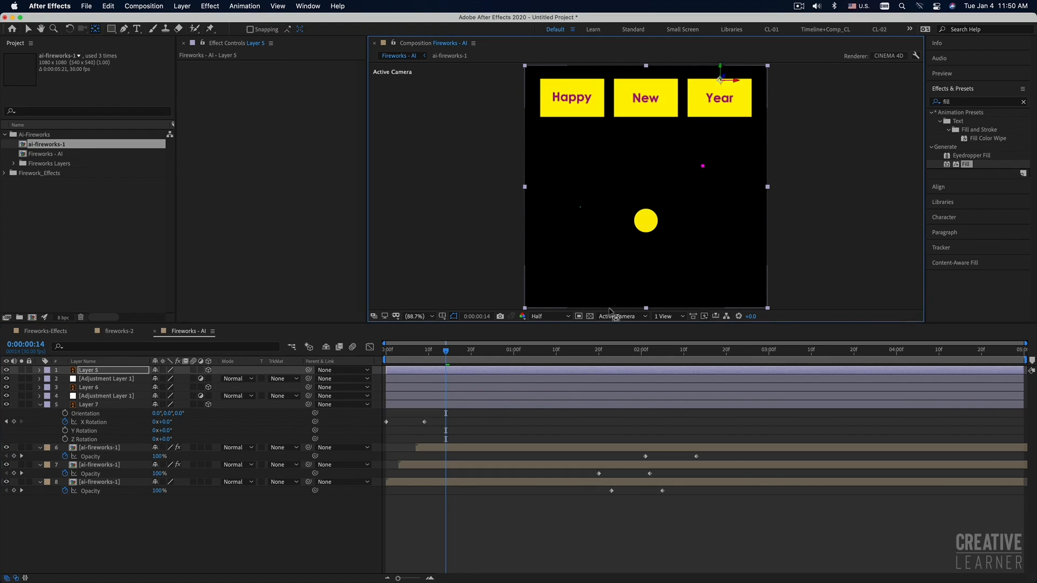
Copy Layer 7's X Rotation keyframes onto Layer 5 and Layer 6 at 0:00:00:00, and preview the three signs
super+click(88, 388)
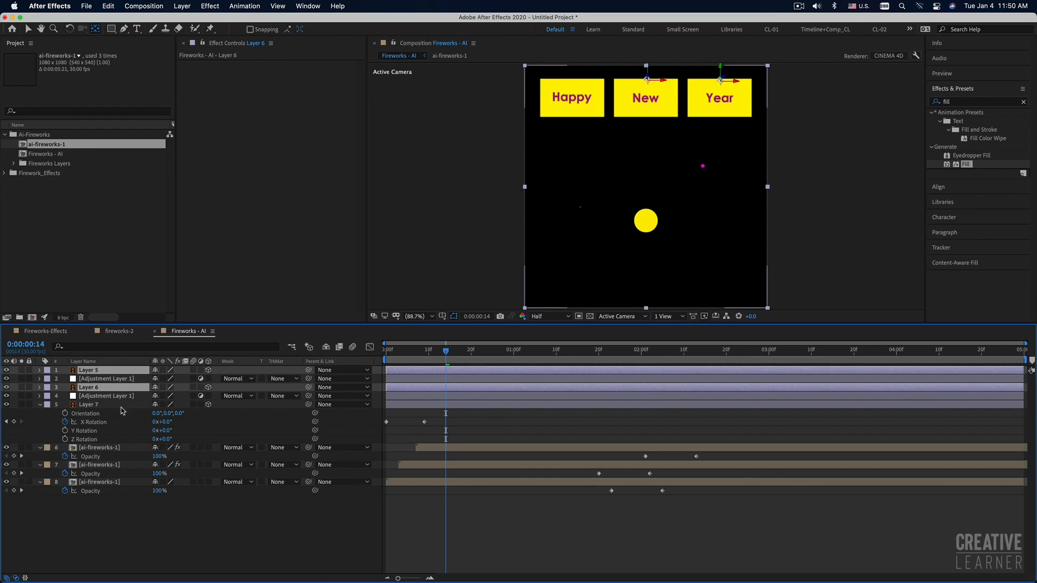
drag(408, 353, 386, 353)
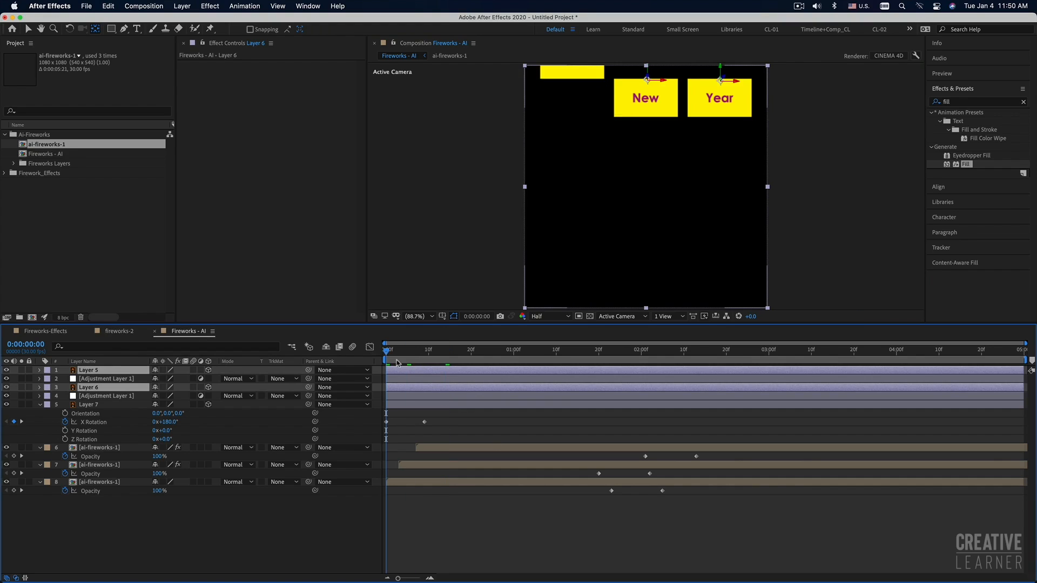
drag(441, 419, 376, 432)
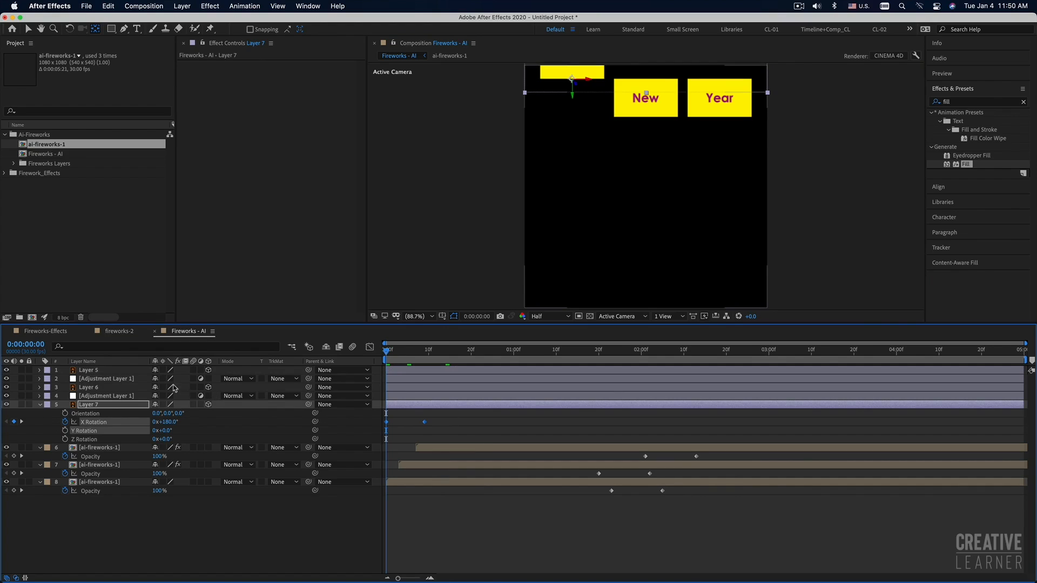
click(95, 372)
super+click(97, 388)
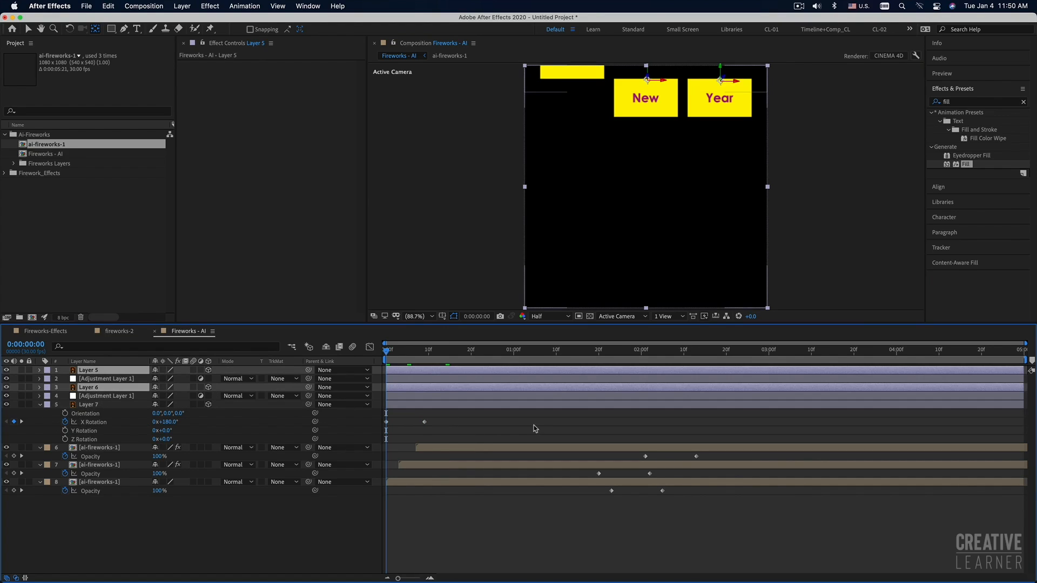
key(super+v)
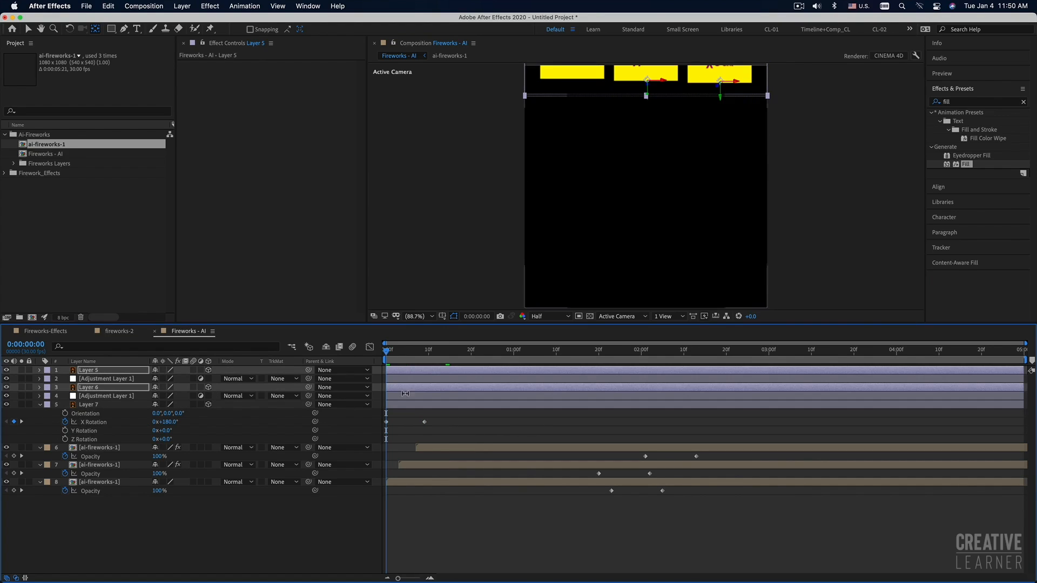
key(space)
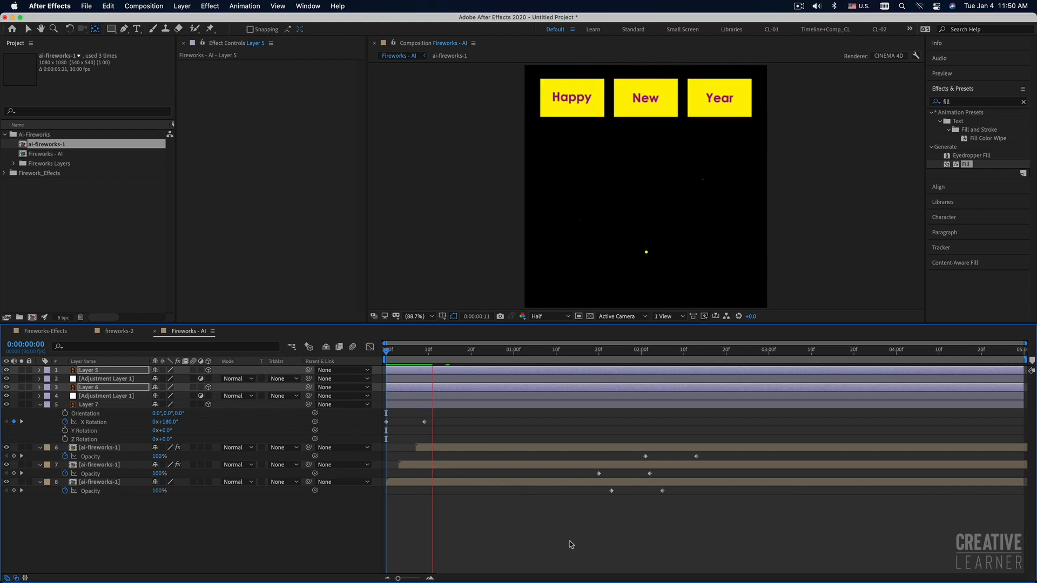
key(space)
click(566, 546)
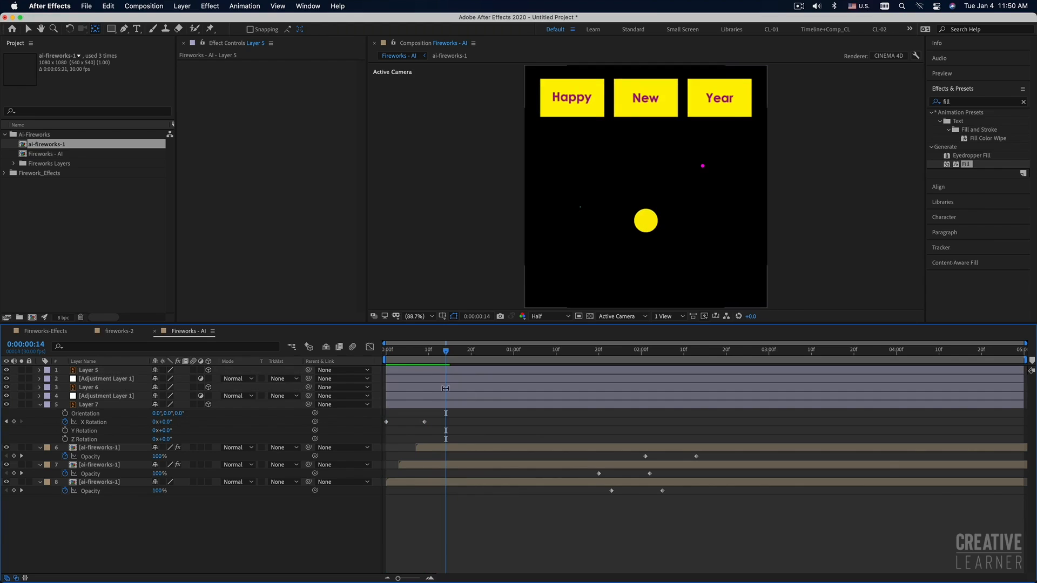
Stagger the signs by shifting Layer 6 to start at about frame 3 and Layer 5 at about frame 6
click(404, 369)
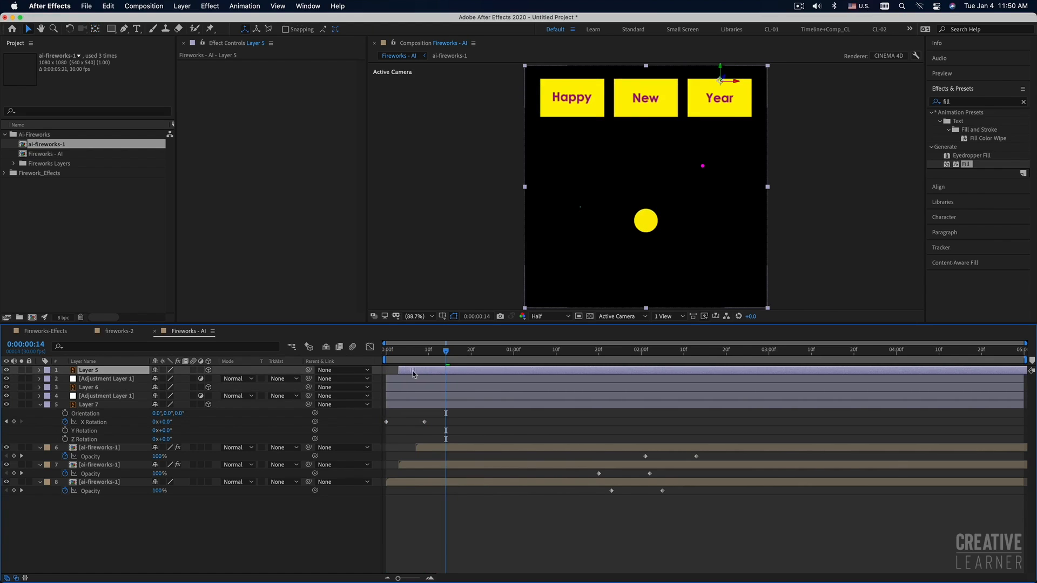
drag(425, 373, 430, 373)
click(401, 389)
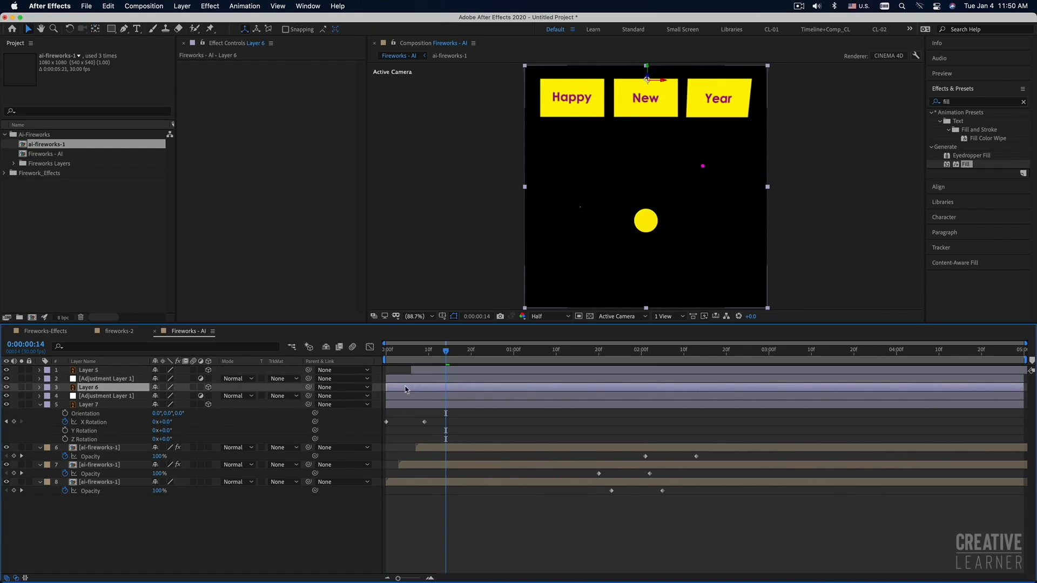
Enlarge the composition view and preview the staggered signs together with the fireworks from the start
click(385, 360)
key(space)
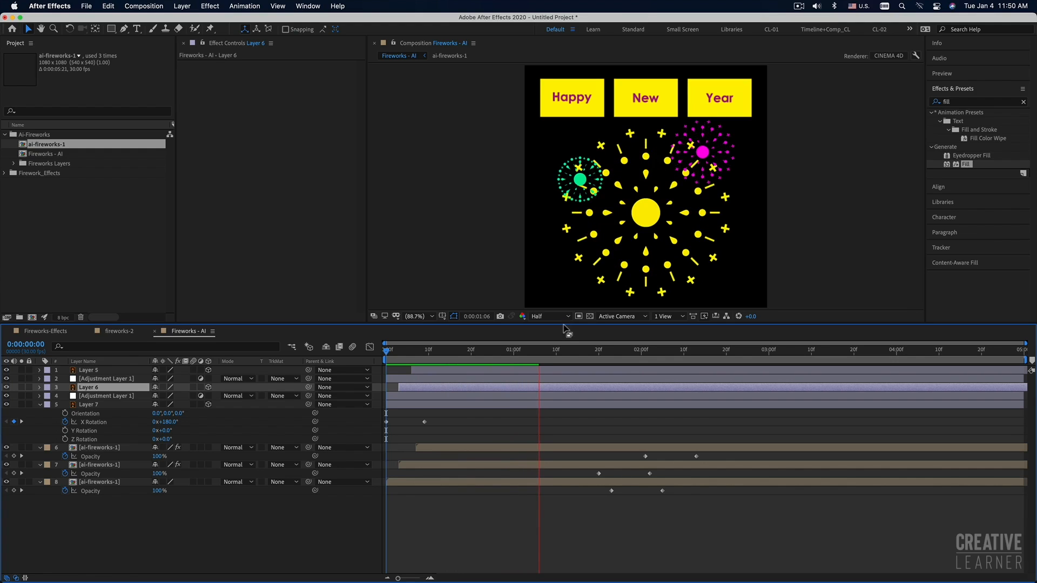
drag(564, 325, 564, 365)
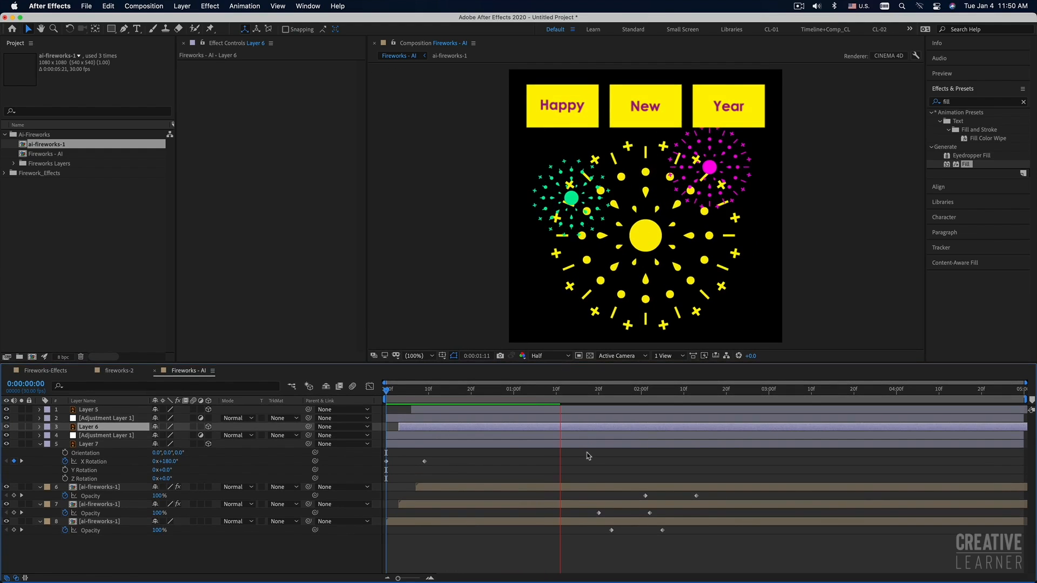
key(space)
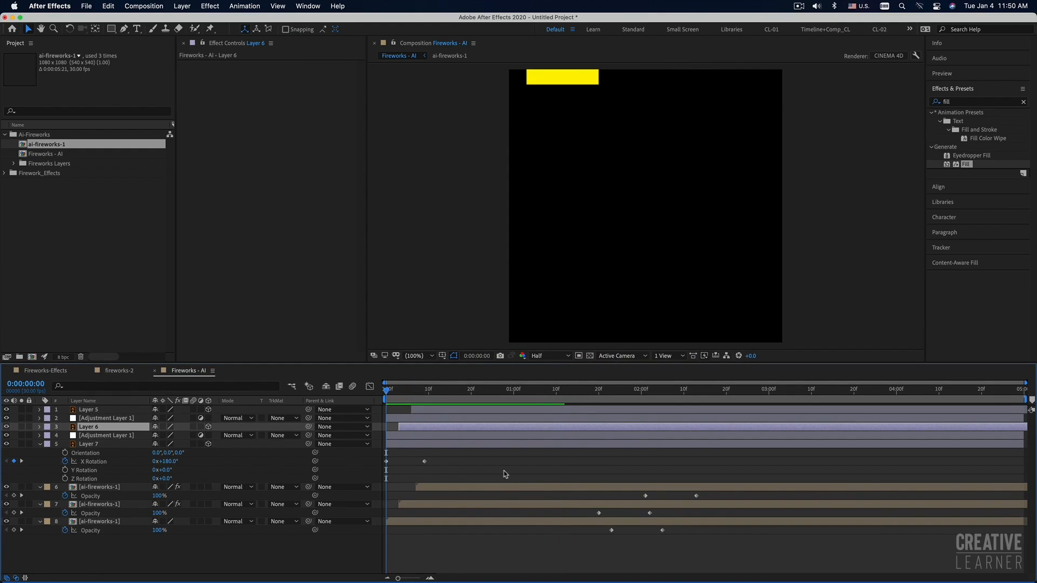
key(space)
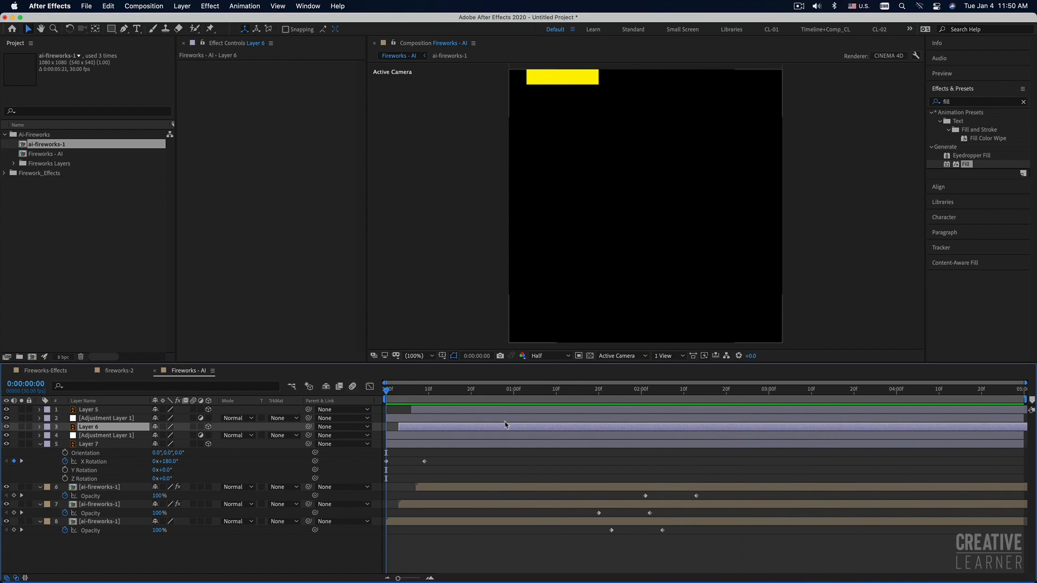
click(466, 459)
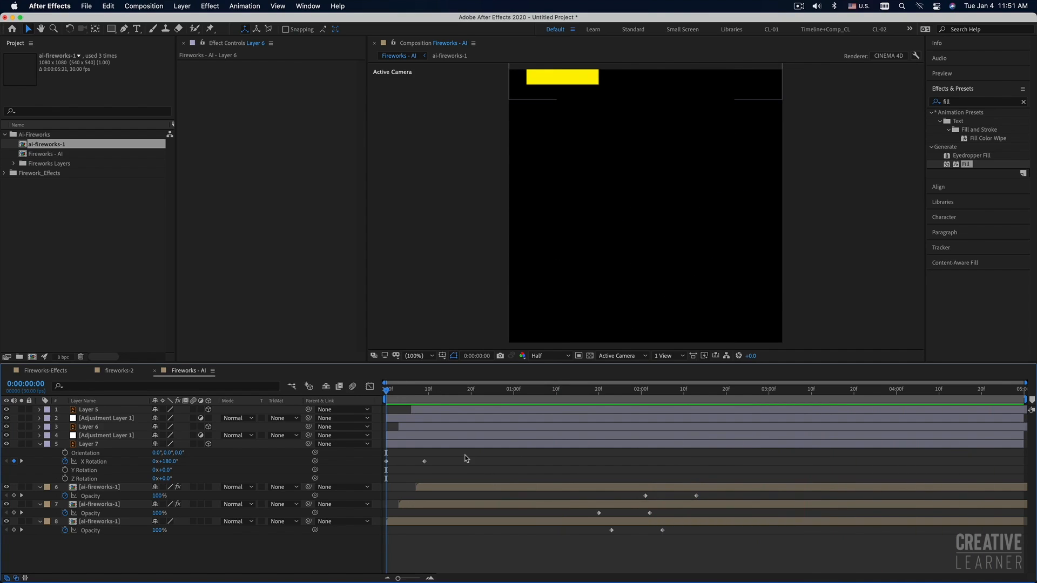
drag(420, 397, 391, 395)
key(space)
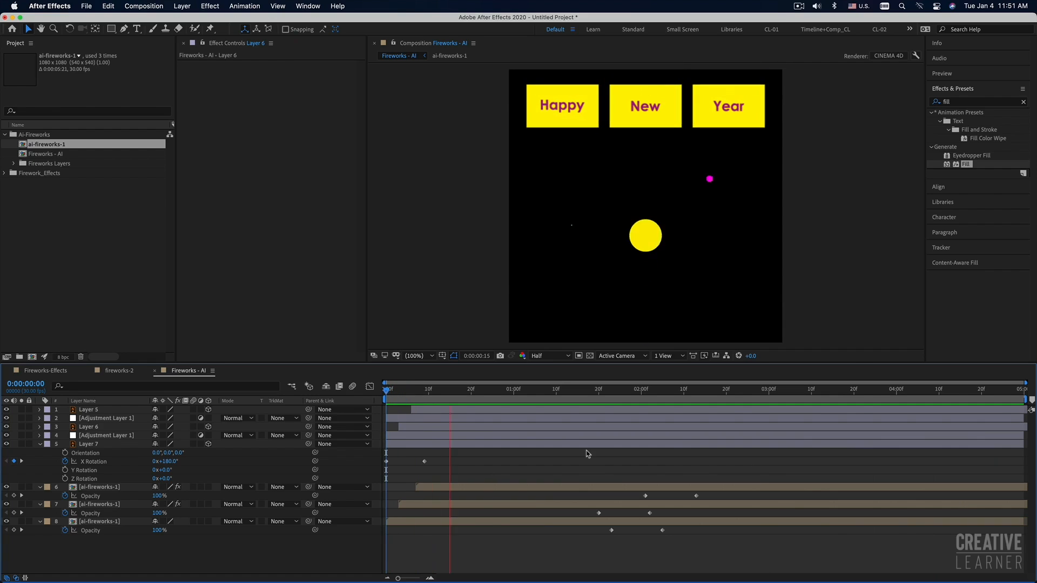
key(space)
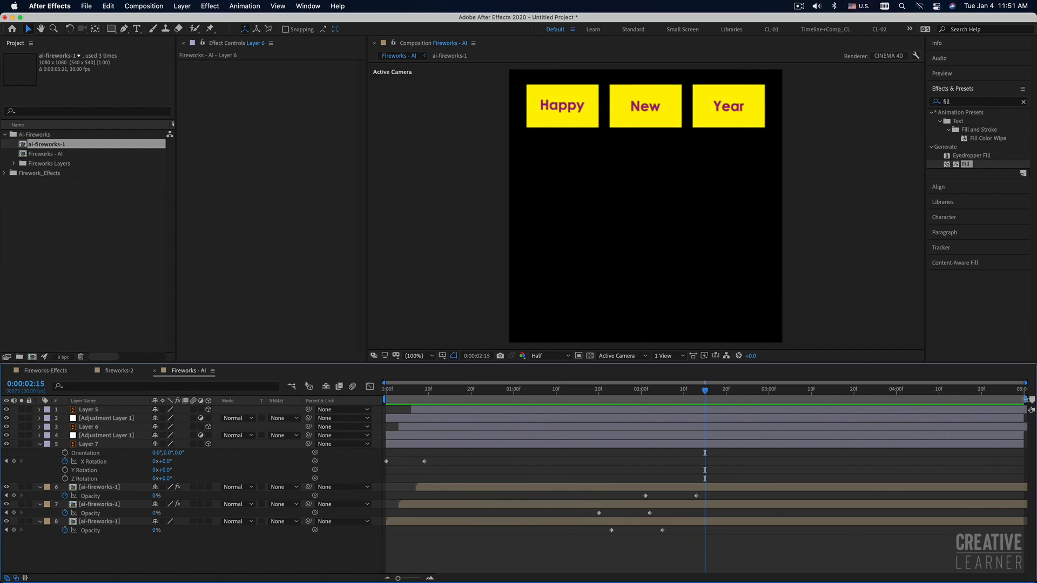
Trim the work area to end at 0:00:02:15 and preview the shortened animation
drag(1029, 399, 706, 400)
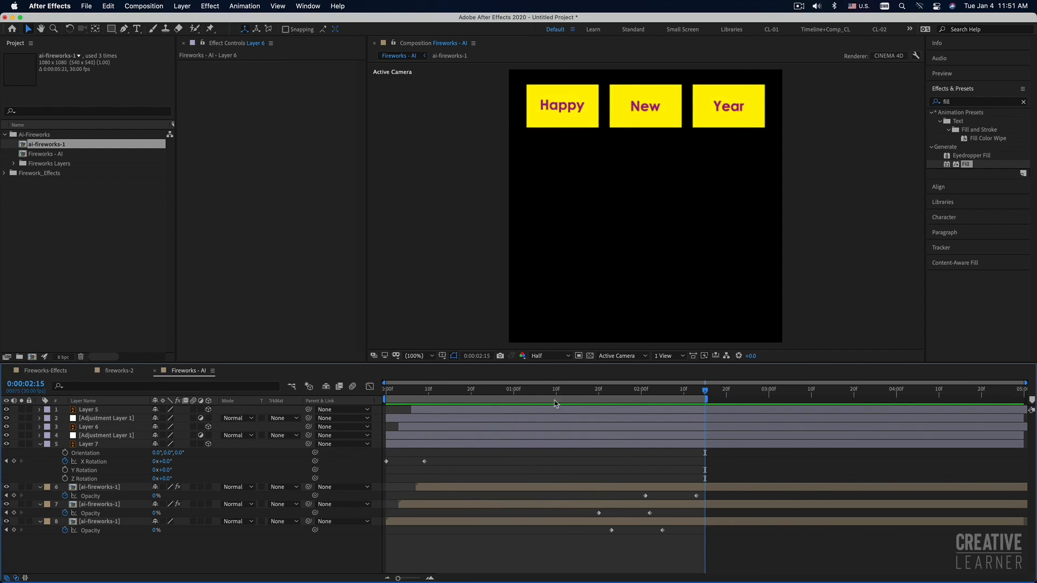
key(space)
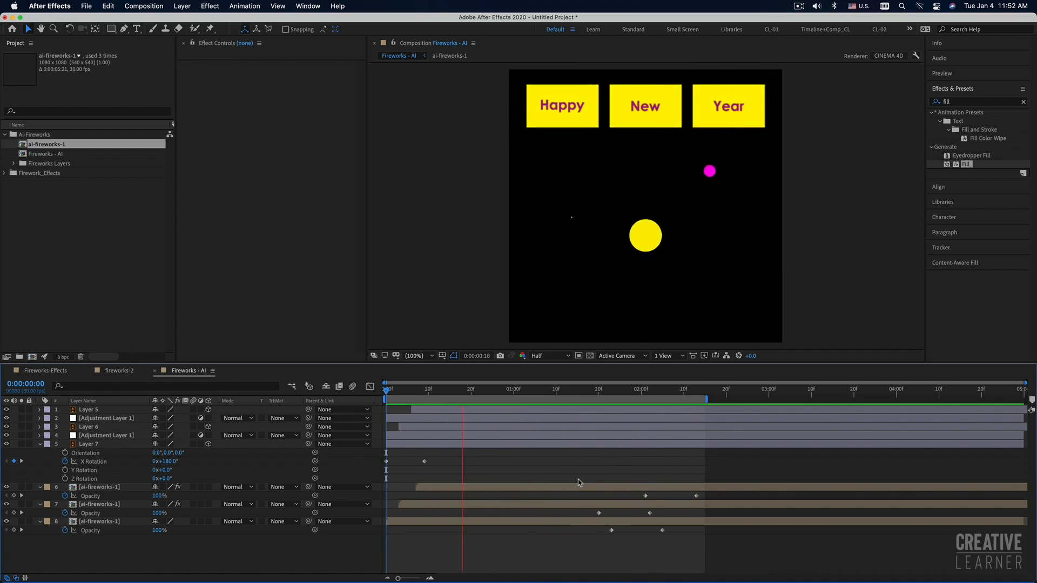
key(space)
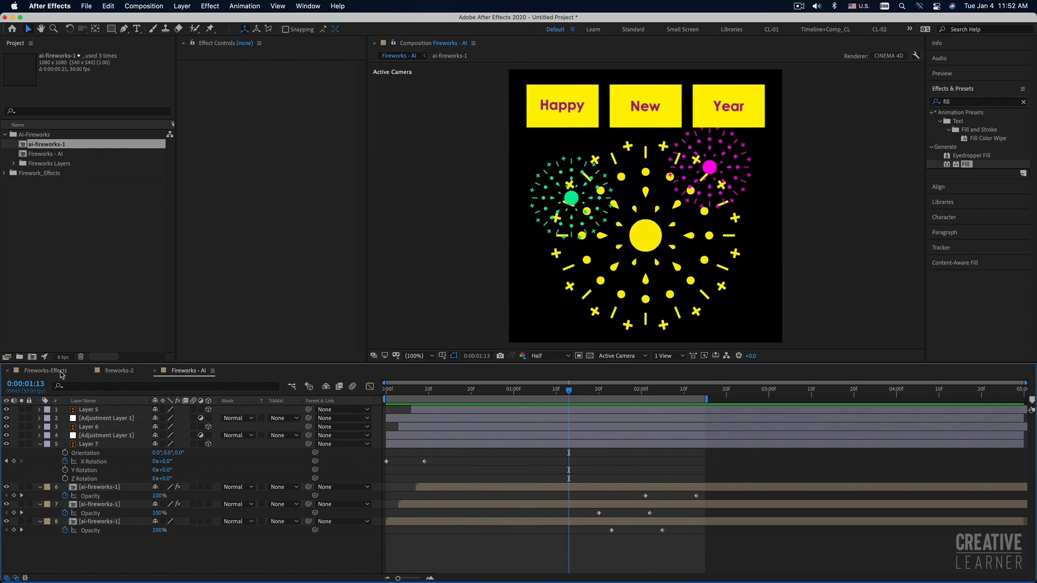
Play the Fireworks-Effects composition, and return to Fireworks - AI to play its animation for comparison
click(45, 371)
click(475, 389)
key(space)
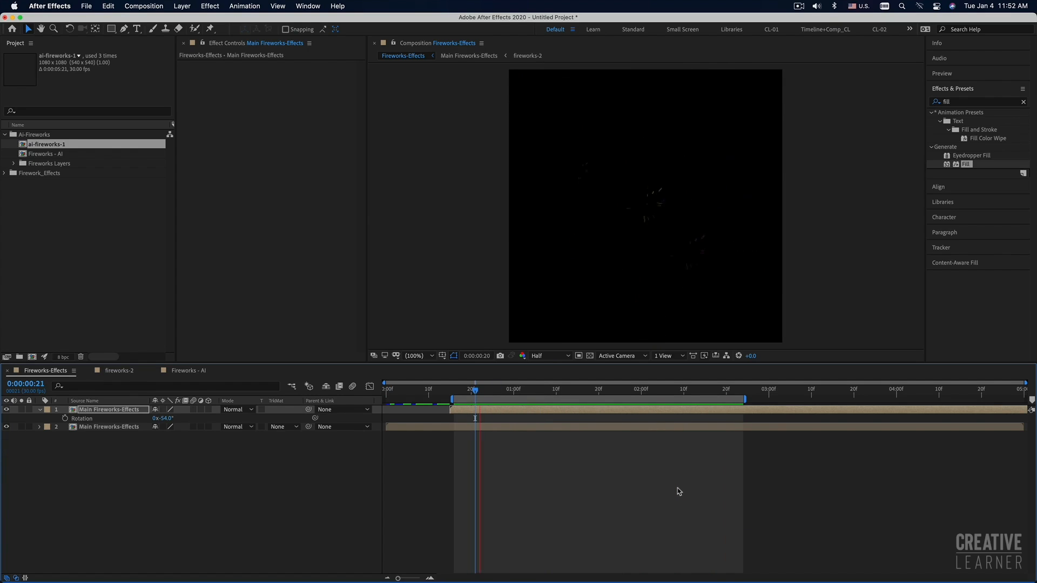
key(space)
click(179, 372)
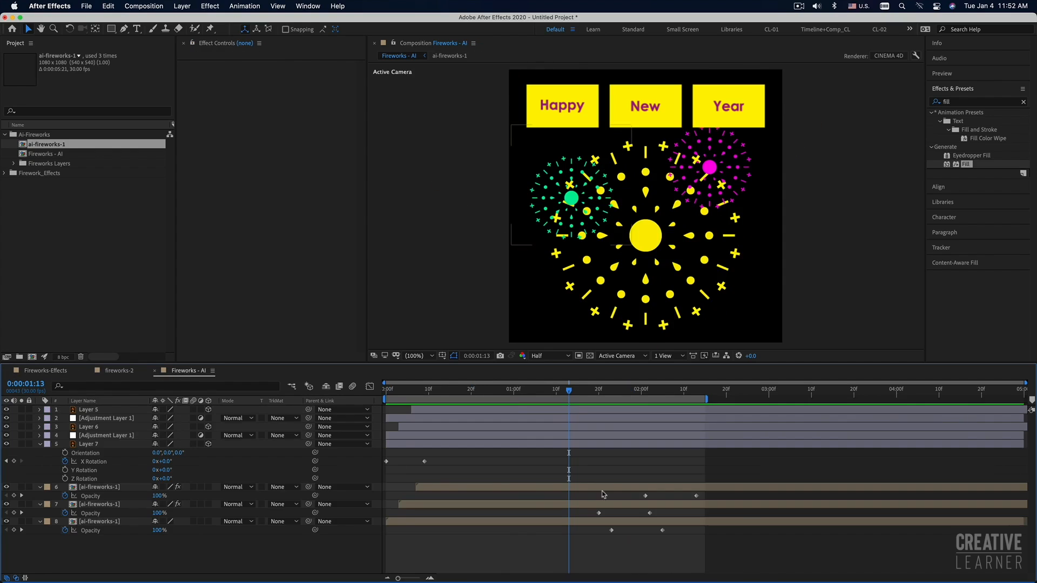
drag(469, 391, 394, 391)
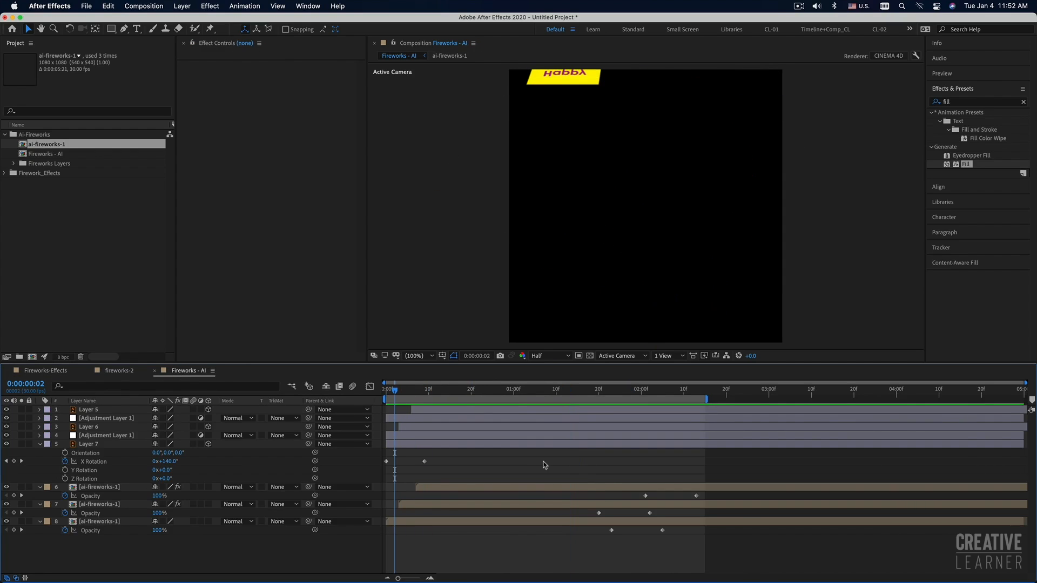
key(space)
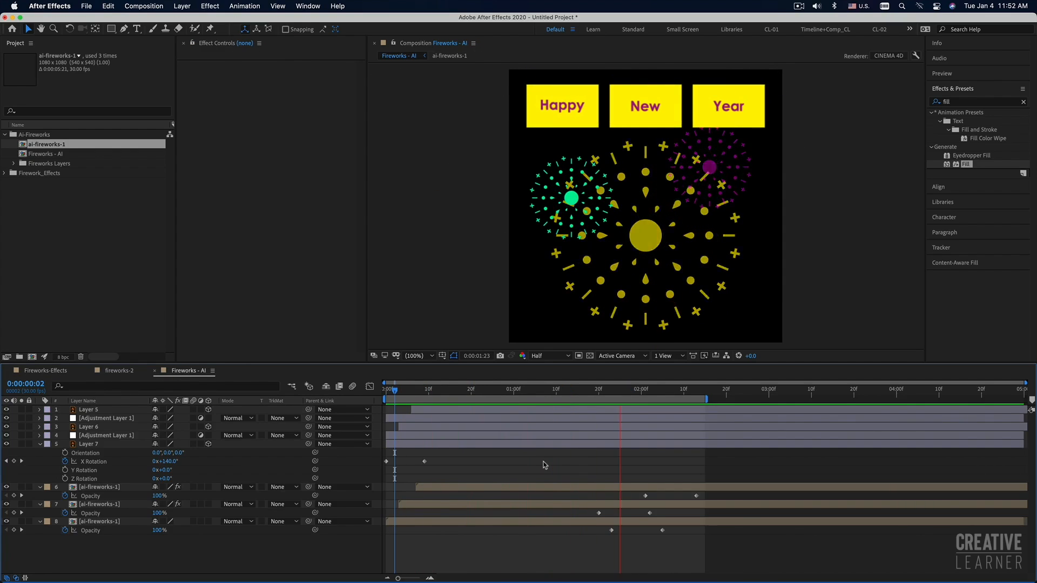